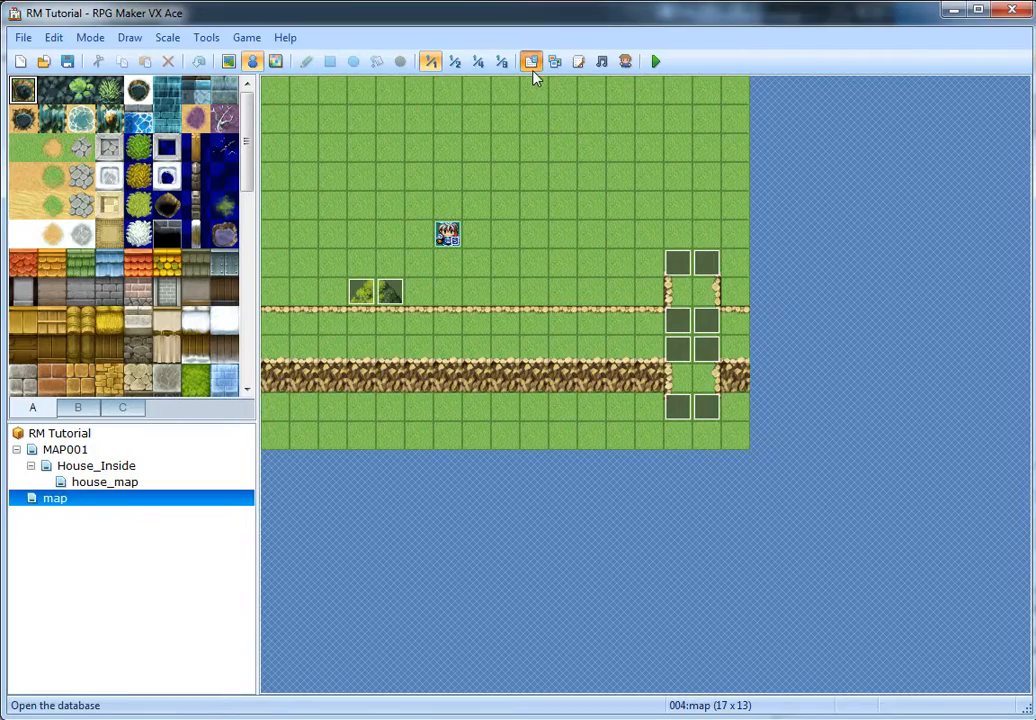
- Open the database and look through the actors, classes, skills, items, weapons and armors, ending back on the actors
click(531, 62)
click(145, 76)
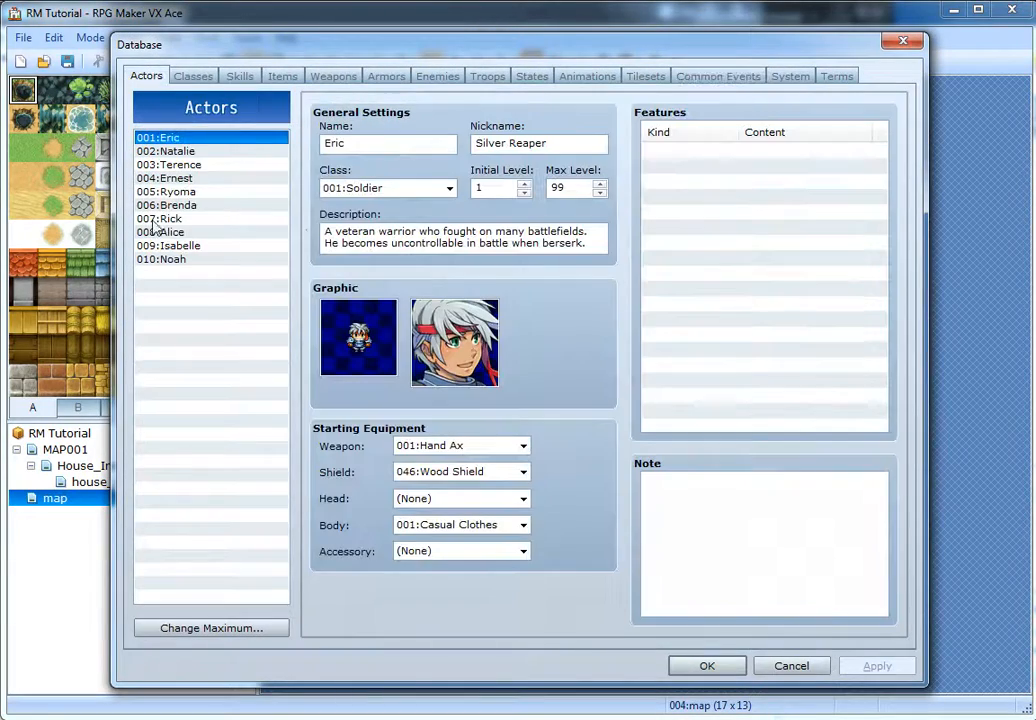
click(194, 80)
click(240, 78)
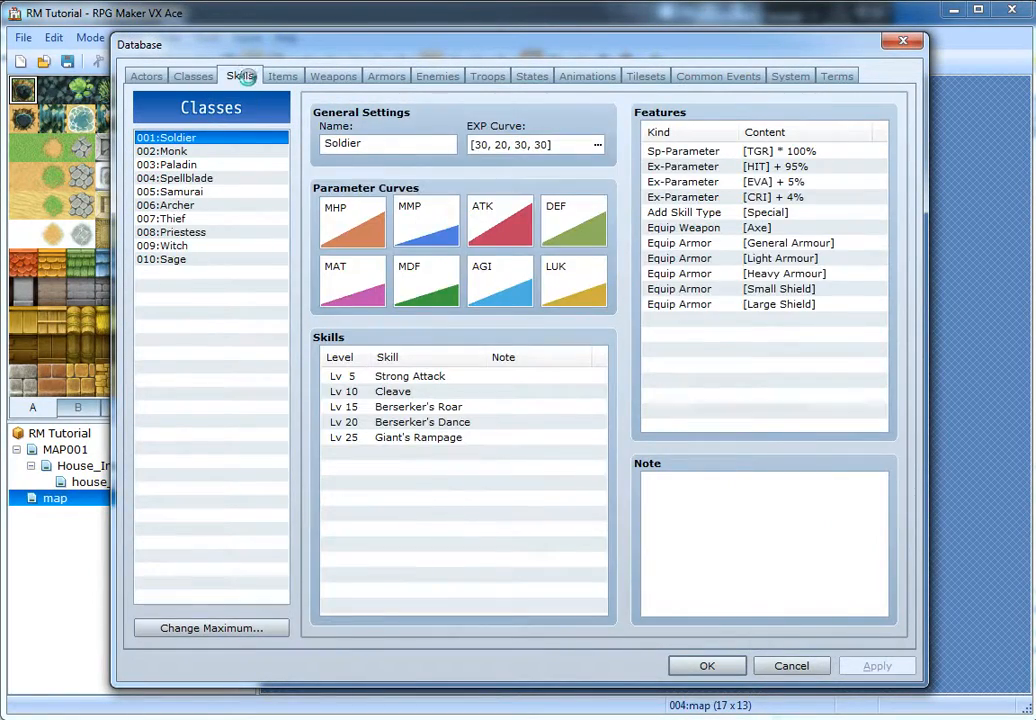
click(283, 77)
click(333, 77)
click(386, 77)
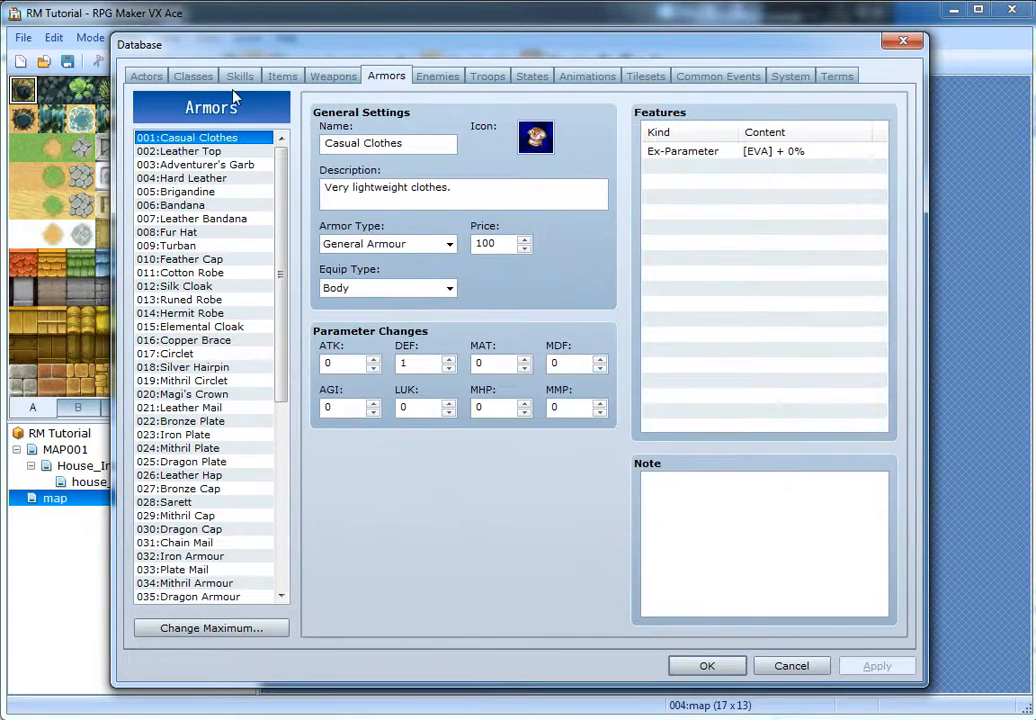
click(150, 80)
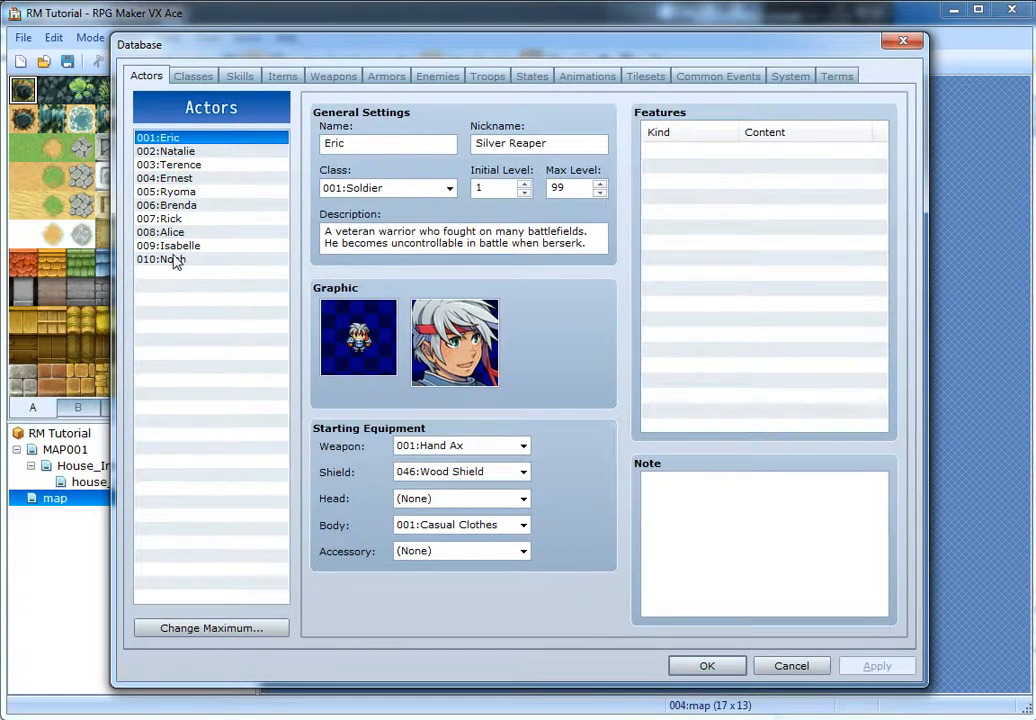
- Raise the maximum number of actors to 11 and select the new empty actor entry
click(220, 630)
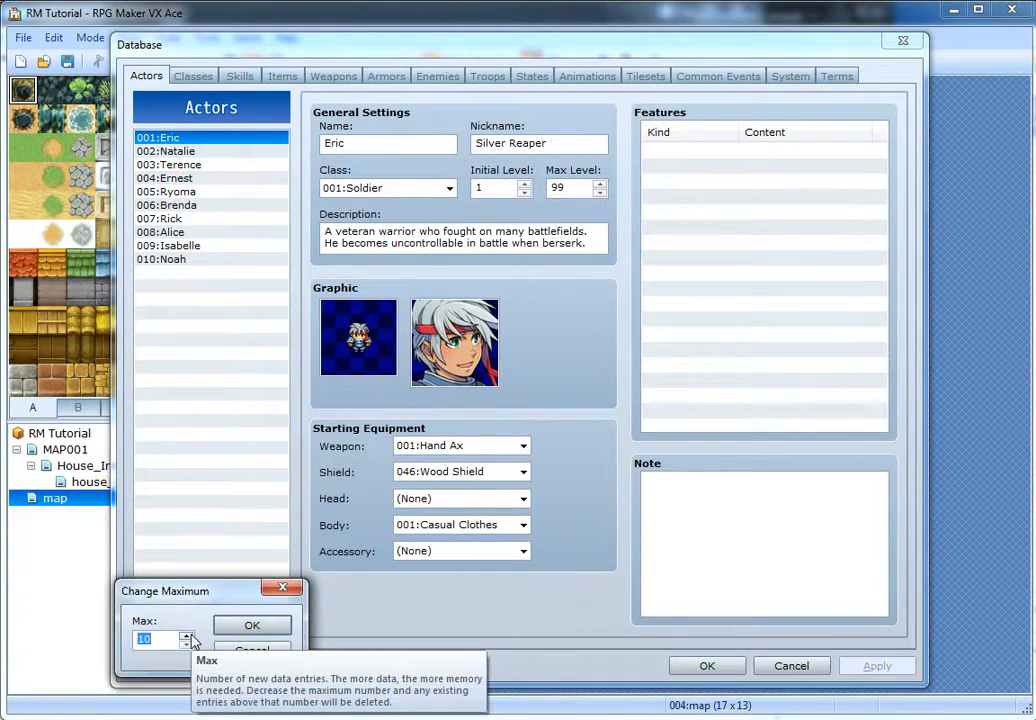
click(186, 634)
click(250, 622)
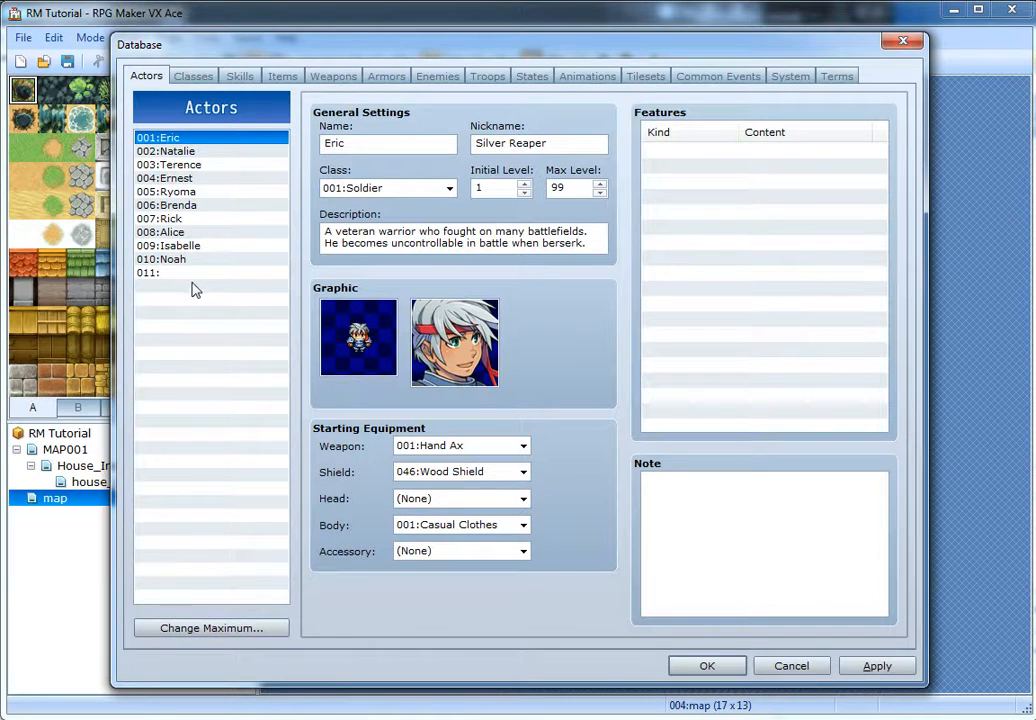
click(266, 299)
click(370, 352)
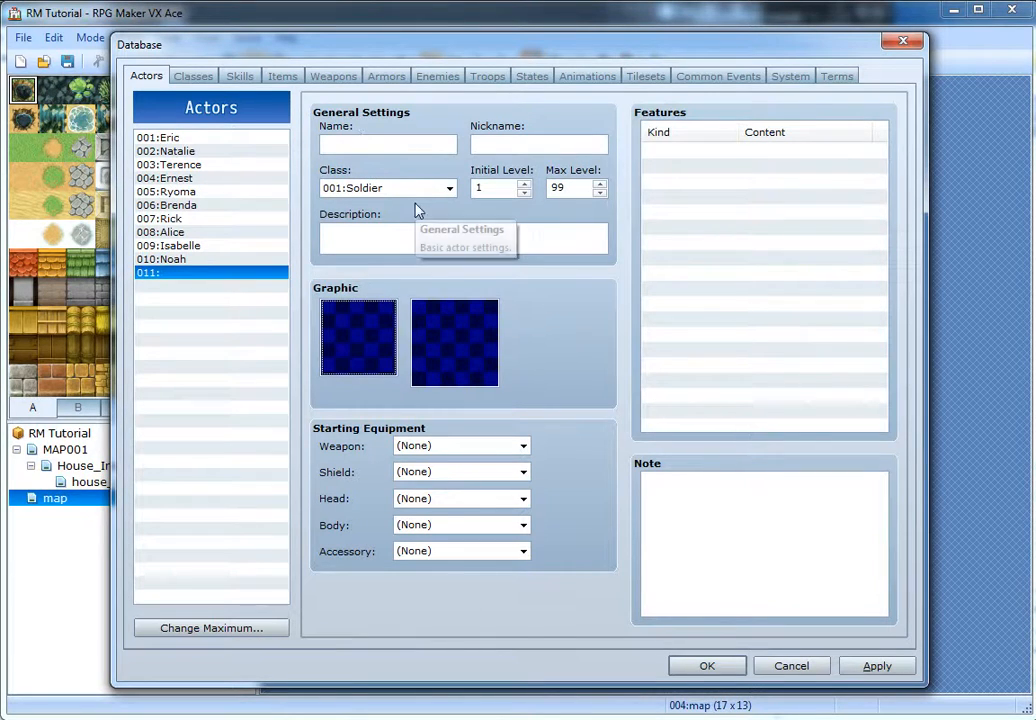
- Name the new actor Alex, give the nickname Blue Bomber and assign the Soldier class
click(352, 145)
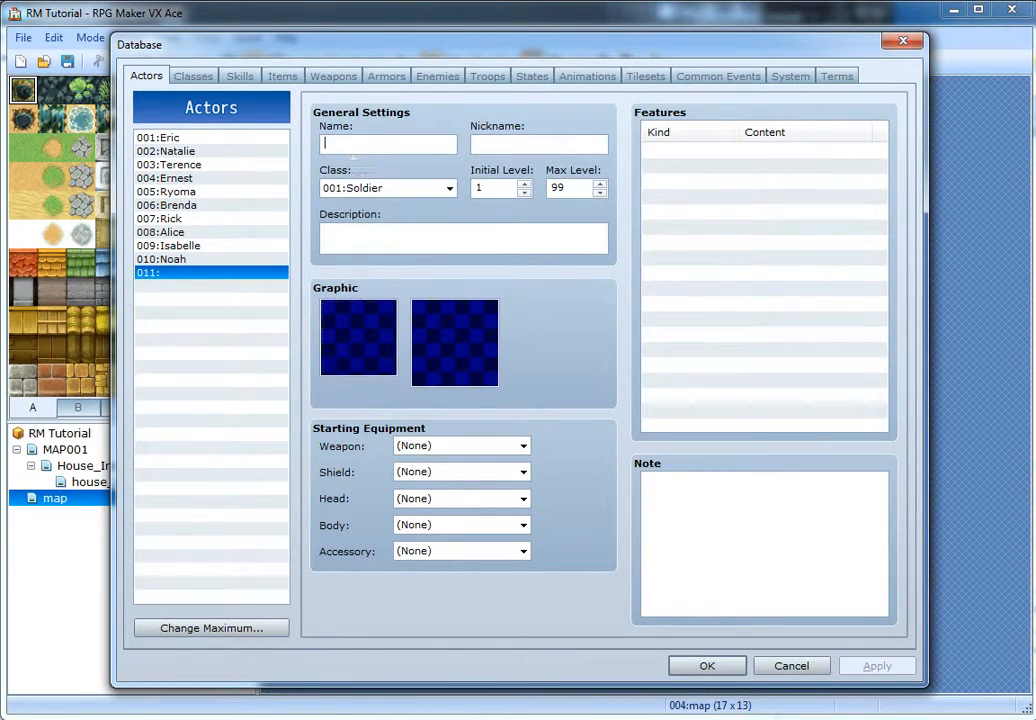
text(Alex)
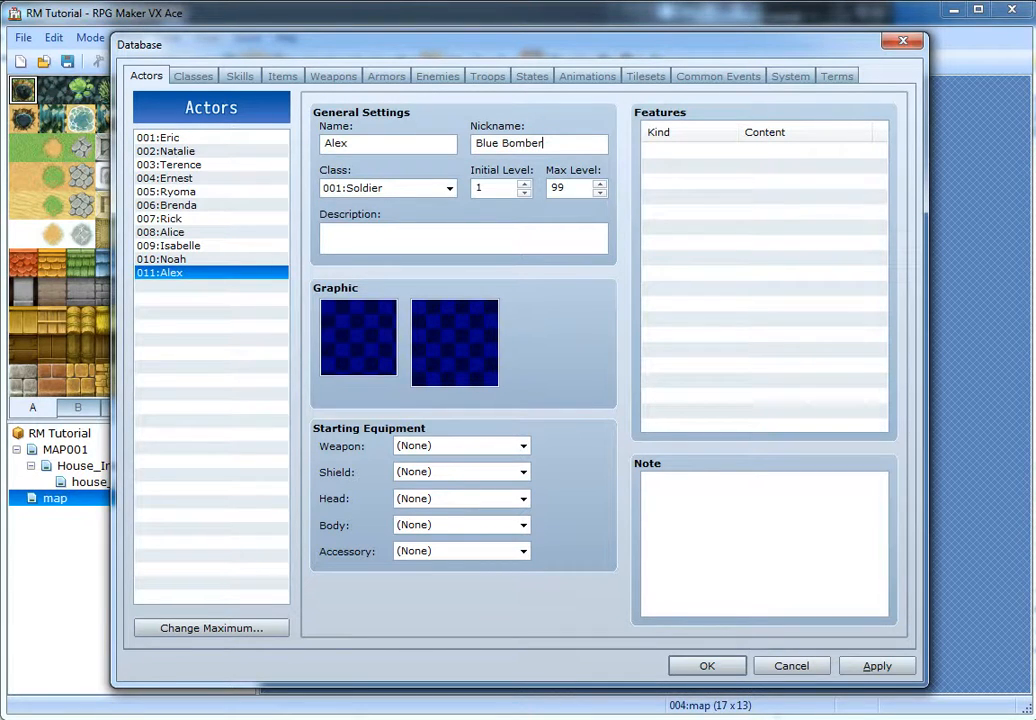
click(426, 192)
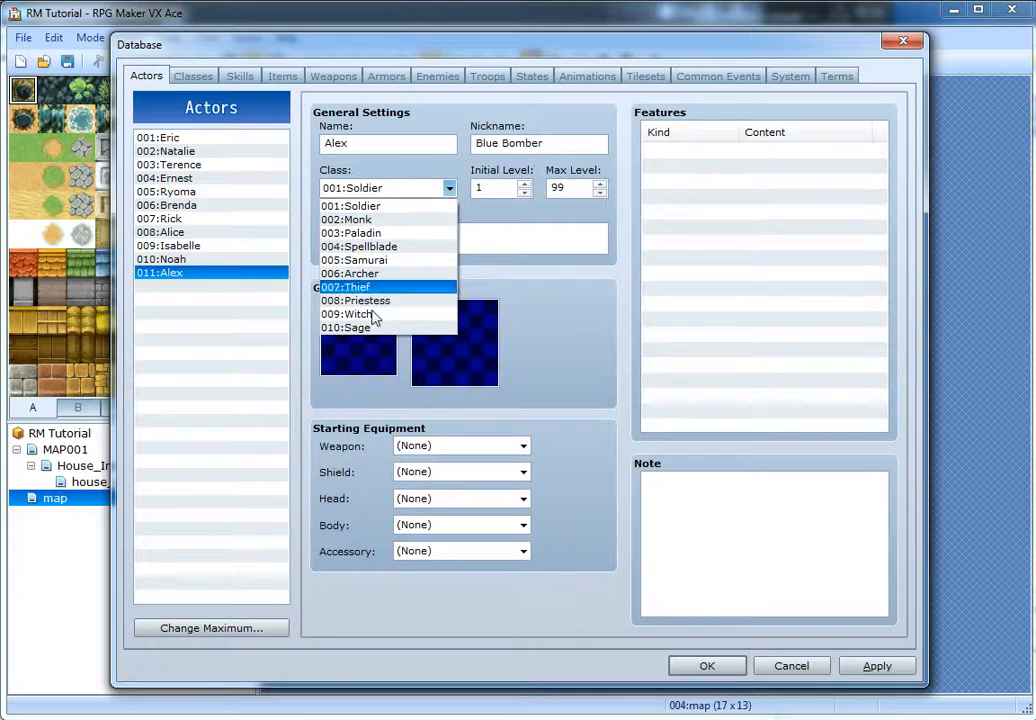
click(360, 206)
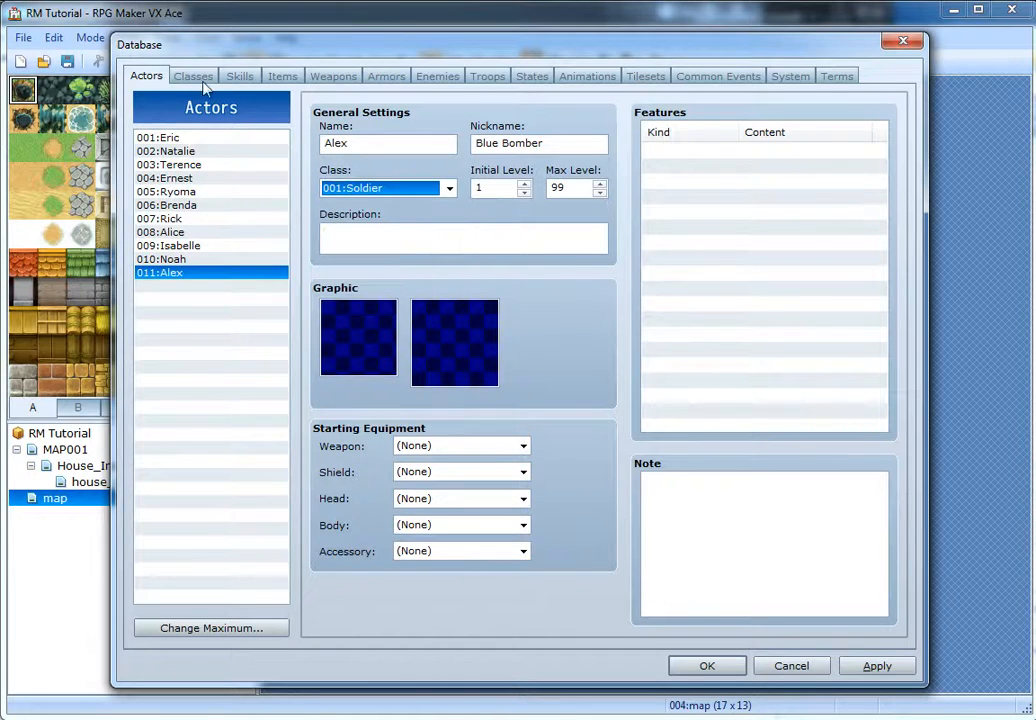
click(193, 78)
click(148, 77)
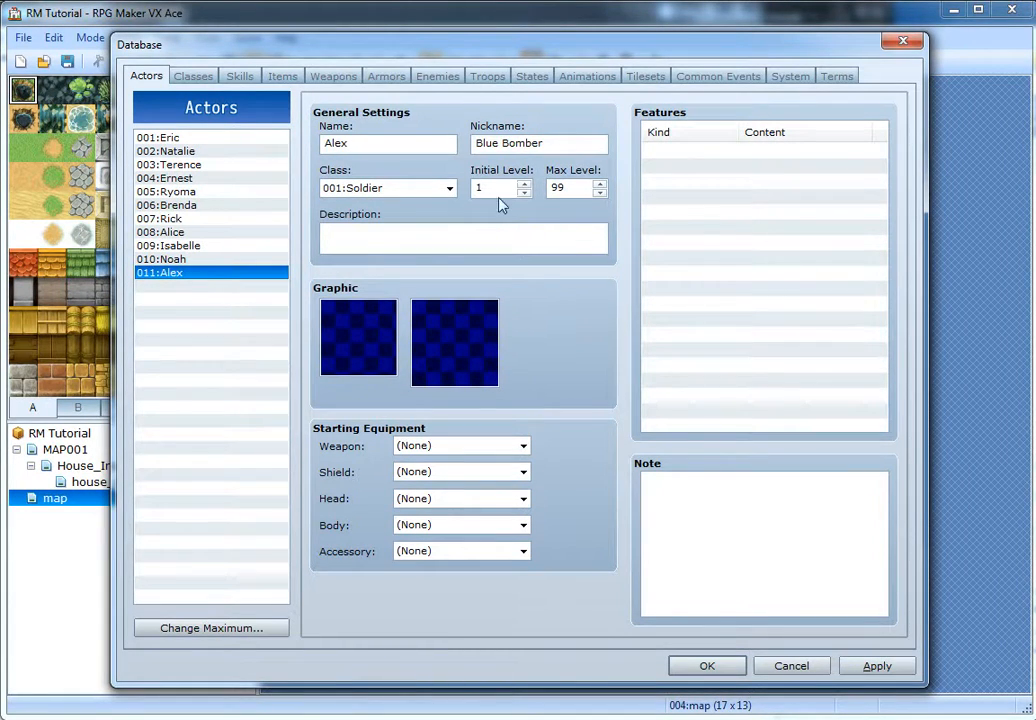
- Set the actor's initial level to 5, enter the description "His name is Alex. He uses a Sword." and apply the changes
double_click(485, 192)
text(5)
key(Tab)
click(581, 192)
click(598, 188)
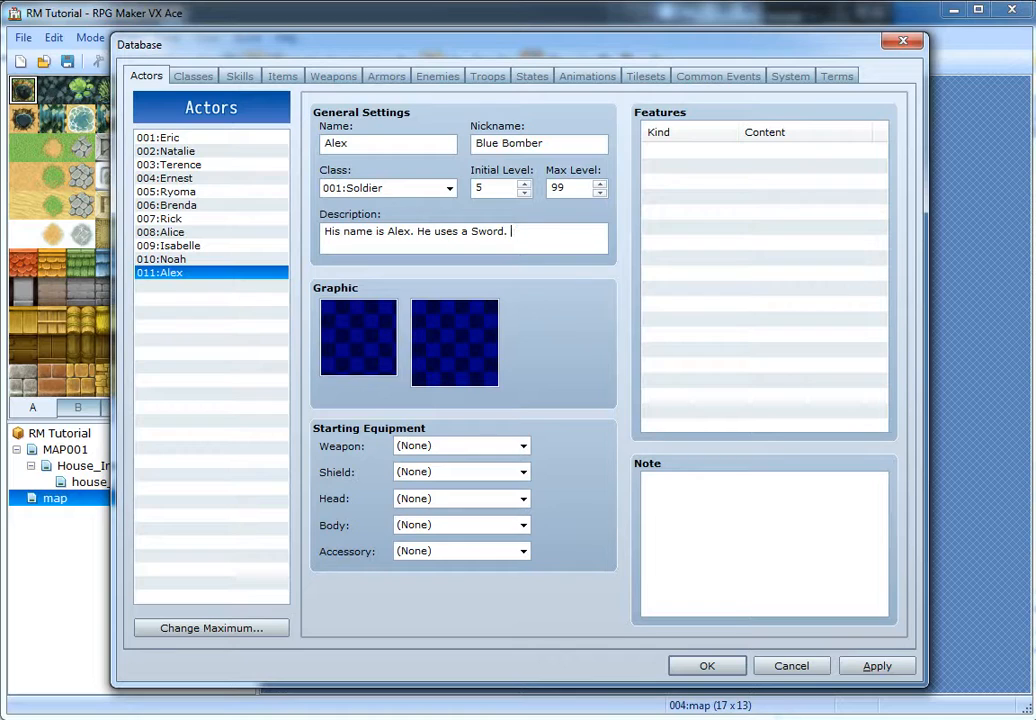
click(895, 664)
click(514, 246)
click(518, 246)
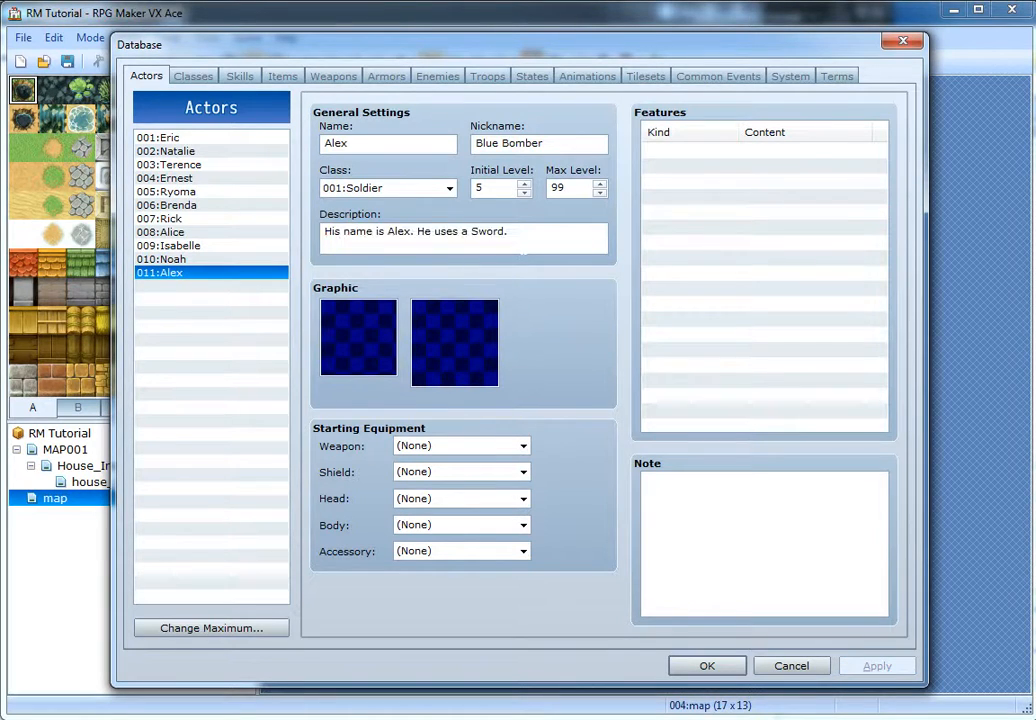
key(Return)
text(asdasd)
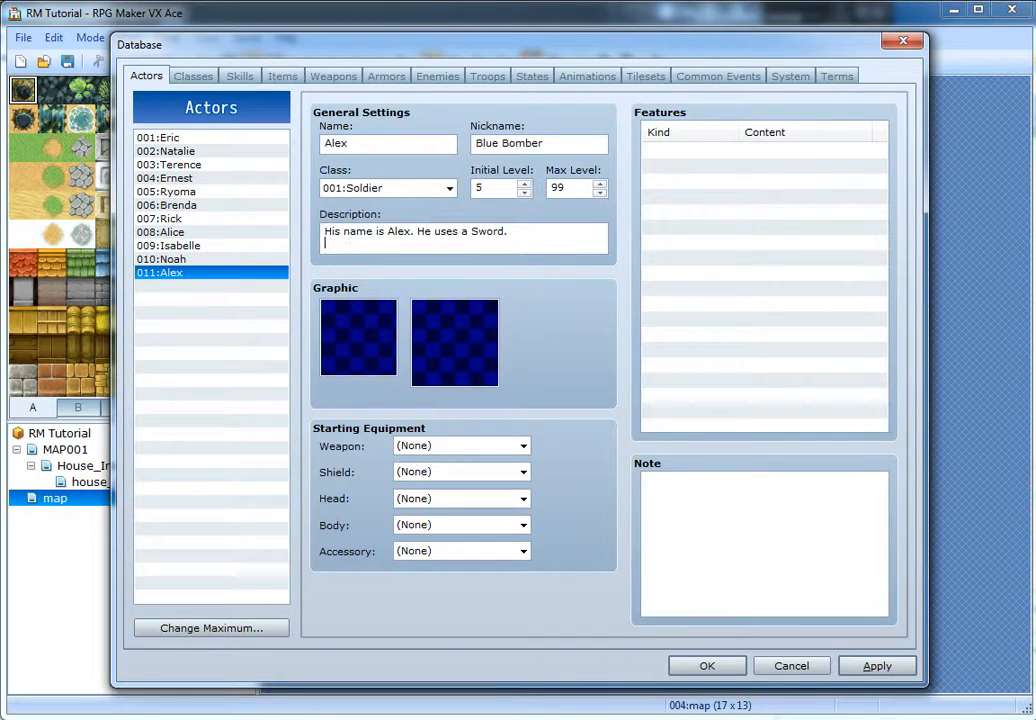
text(ewfjioewfijoweifjoijwfeoijwe)
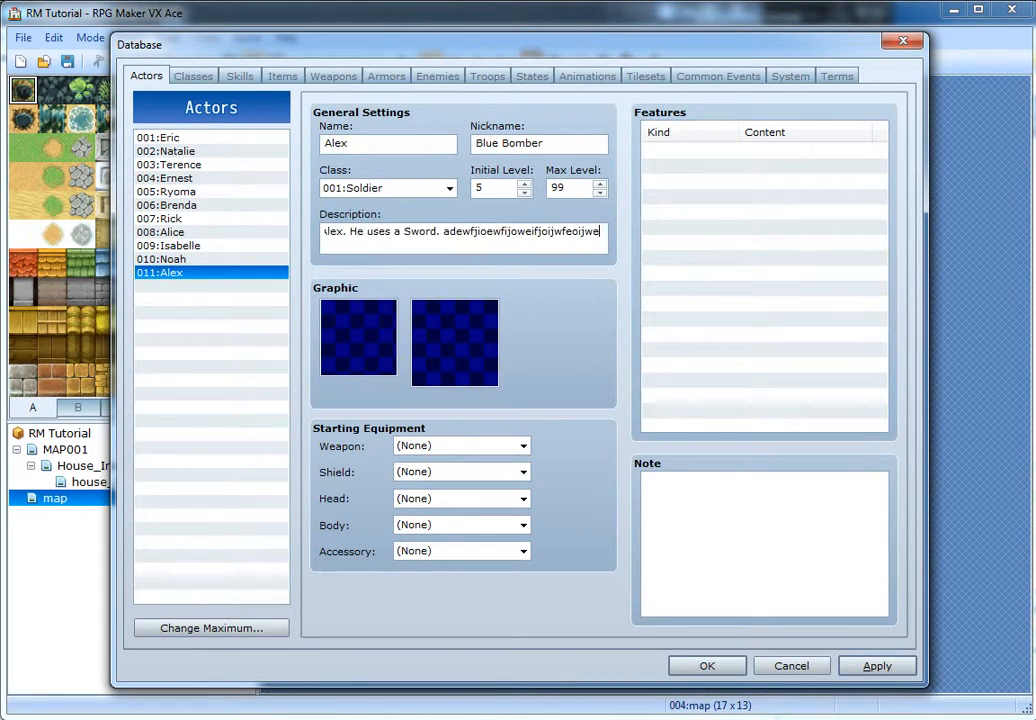
key(BackSpace)
key(BackSpace)
key(BackSpace)
key(BackSpace)
key(BackSpace)
key(BackSpace)
key(BackSpace)
key(BackSpace)
key(BackSpace)
key(BackSpace)
key(BackSpace)
key(BackSpace)
key(BackSpace)
key(BackSpace)
key(BackSpace)
key(BackSpace)
key(BackSpace)
key(BackSpace)
key(BackSpace)
key(BackSpace)
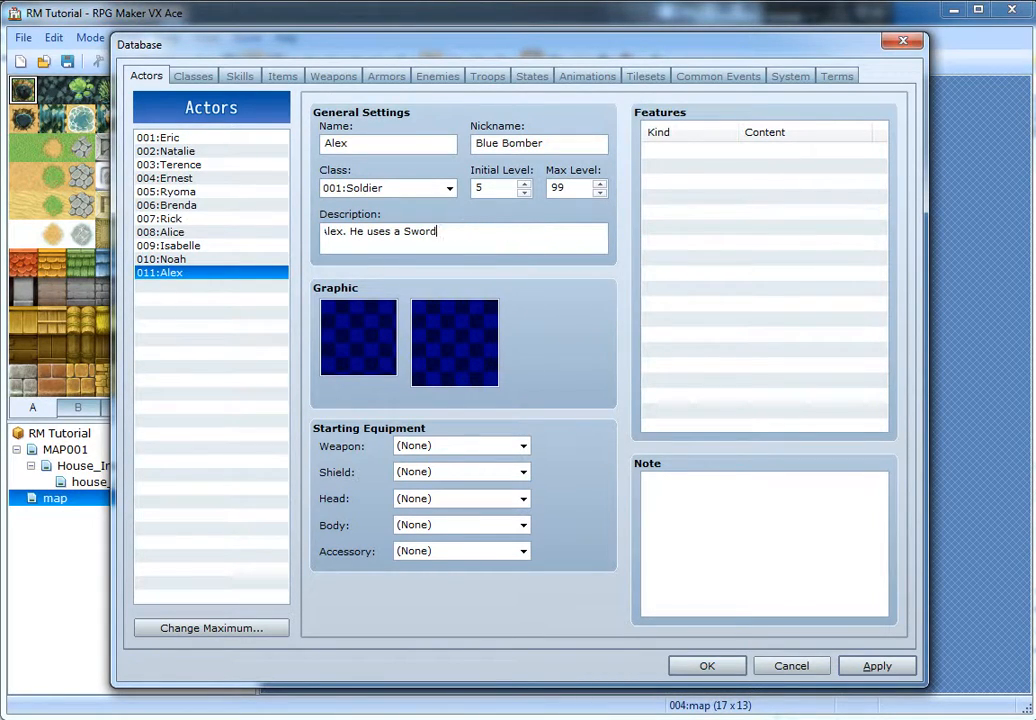
click(877, 667)
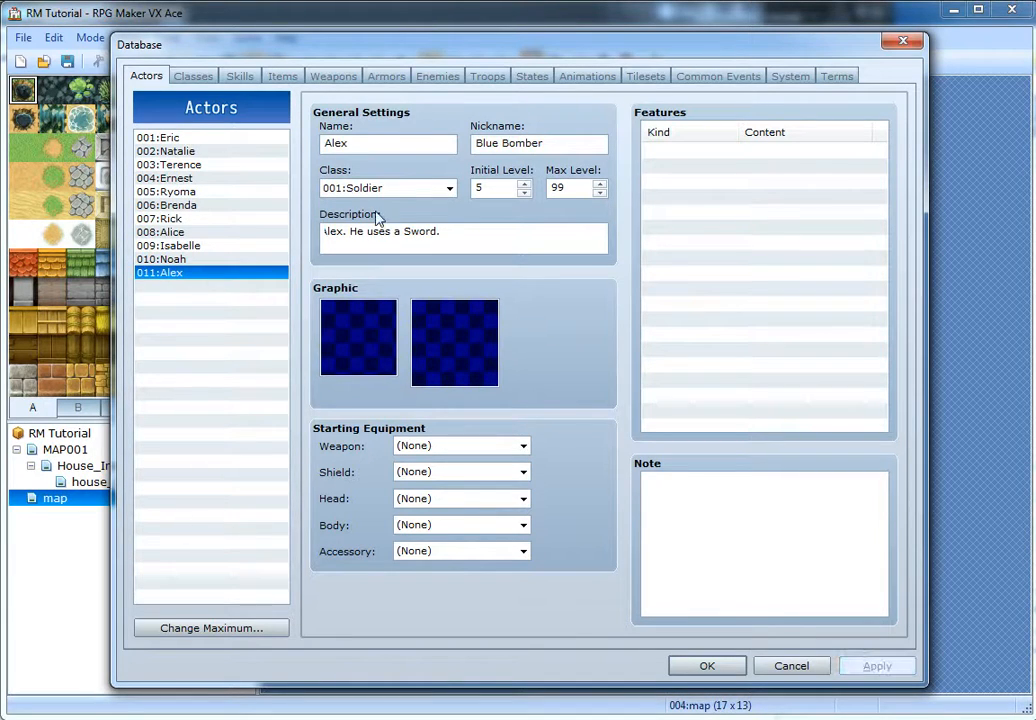
- Set the actor's starting equipment to Hand Ax, Buckler, Bandana, Casual Clothes and War God's Belt
click(423, 191)
click(423, 191)
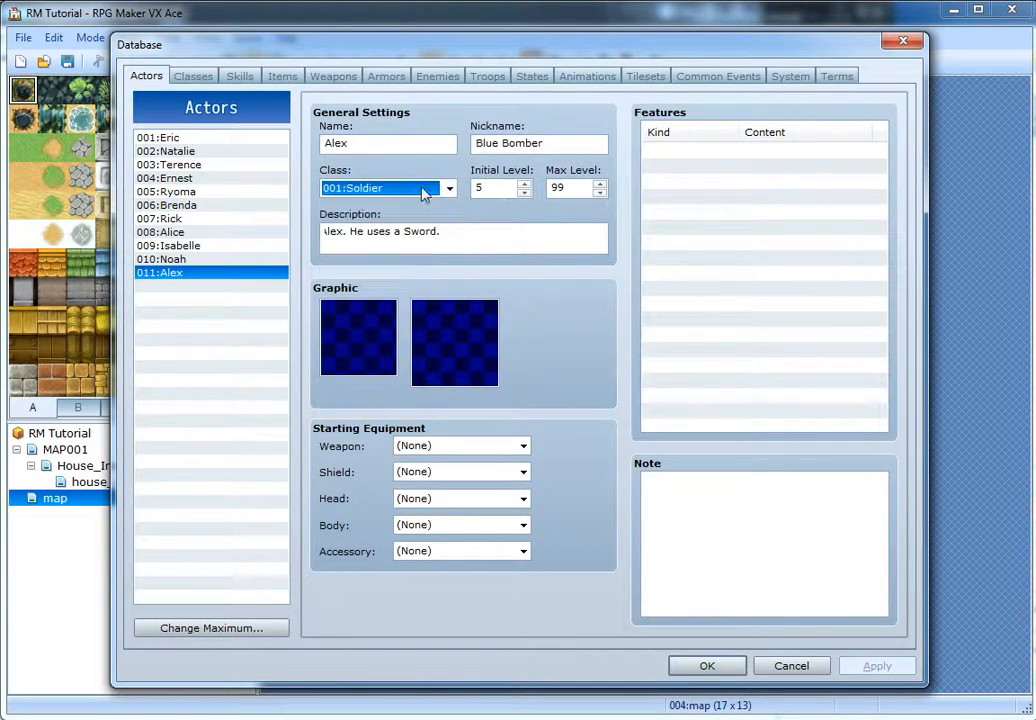
click(458, 447)
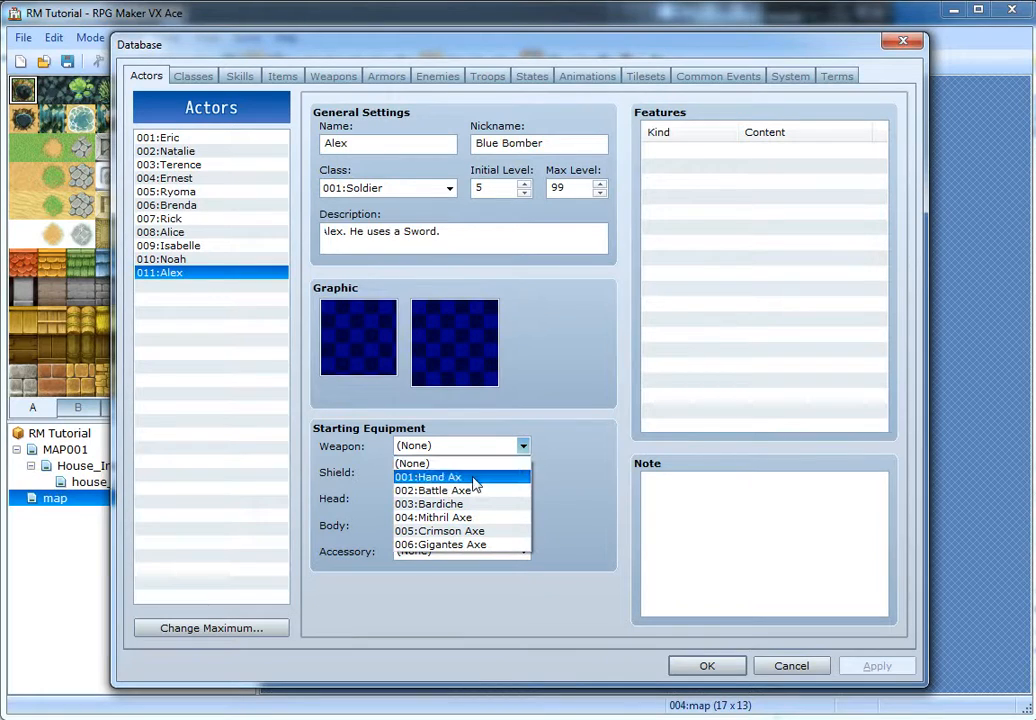
click(476, 484)
click(470, 474)
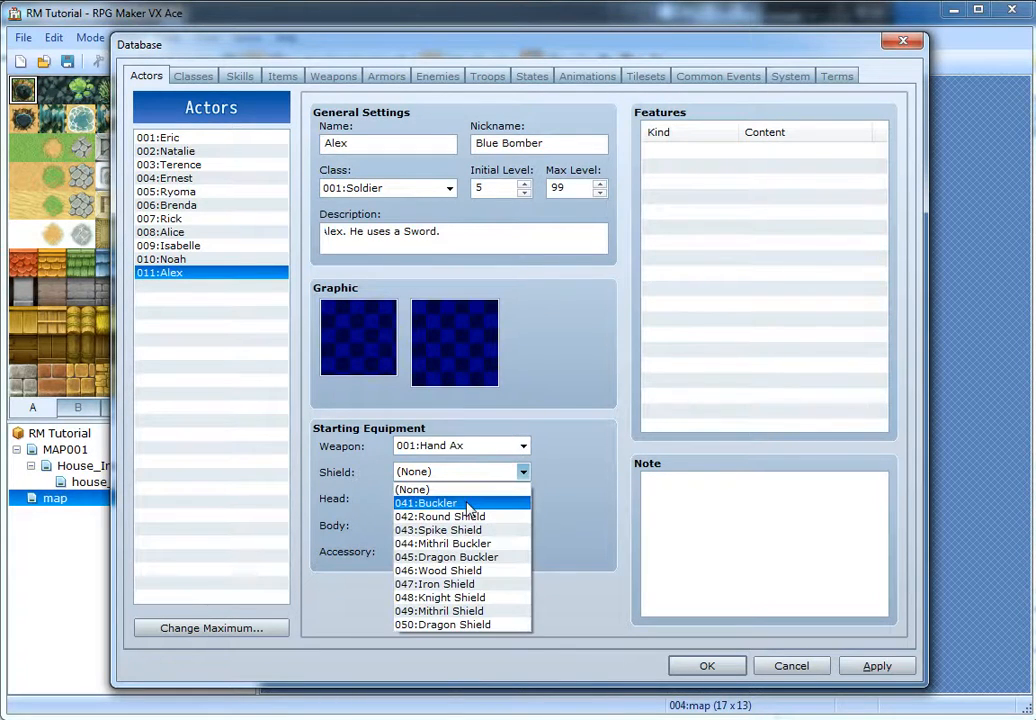
click(467, 501)
click(465, 505)
click(465, 530)
click(465, 525)
click(460, 555)
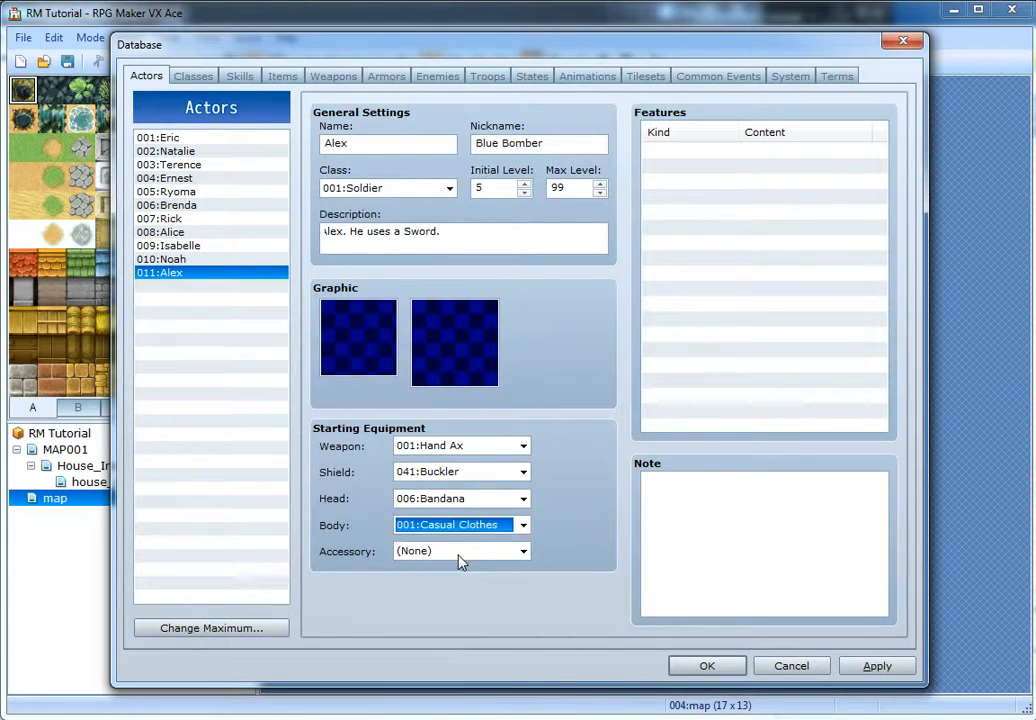
click(460, 551)
click(462, 582)
- Add an attack element feature of Thunder to the actor
double_click(821, 280)
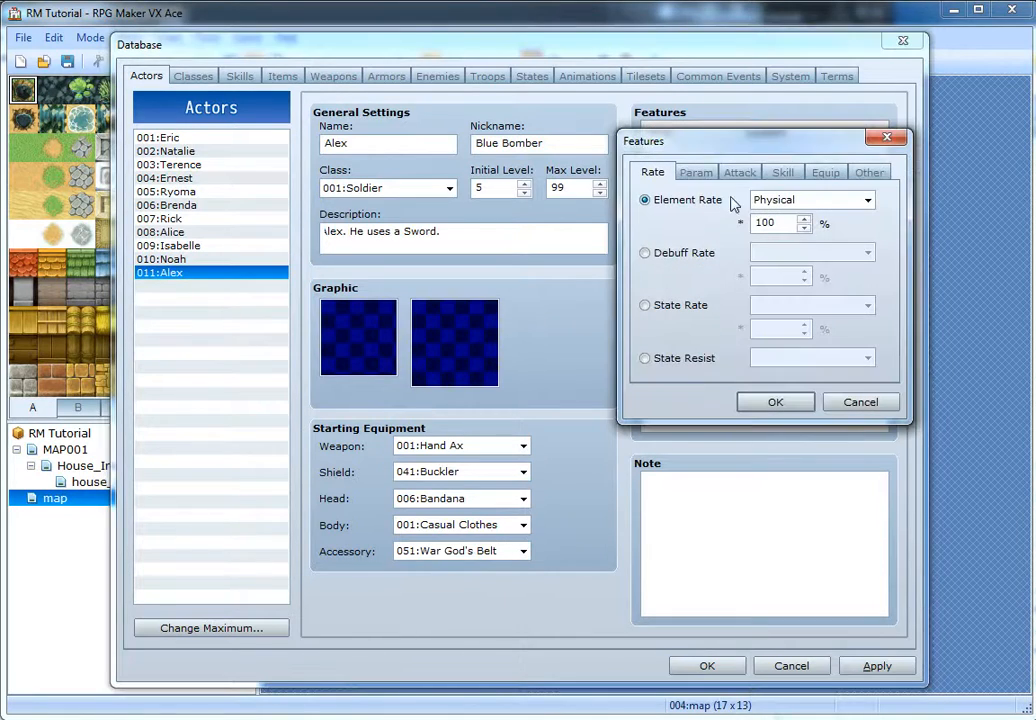
click(886, 137)
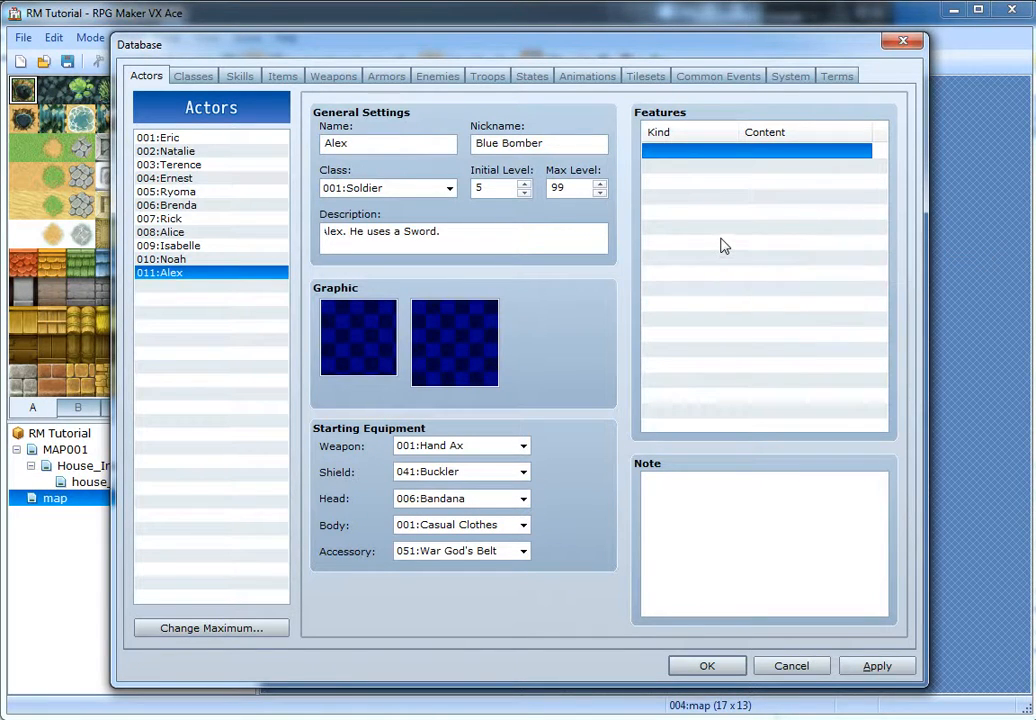
double_click(721, 244)
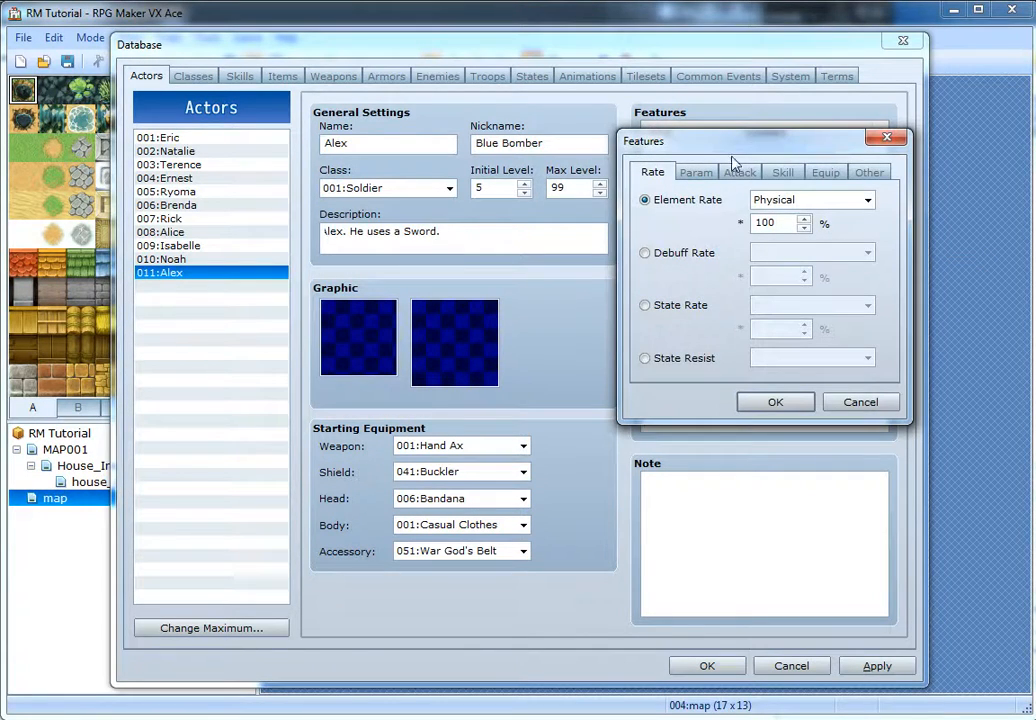
drag(734, 150, 465, 164)
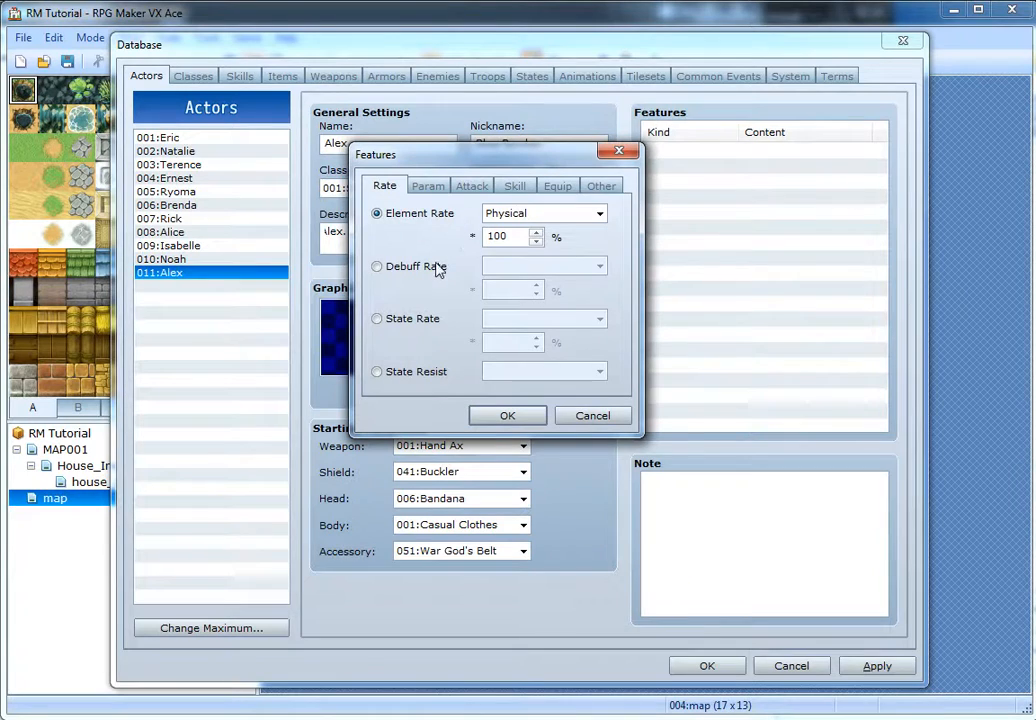
click(430, 266)
click(428, 186)
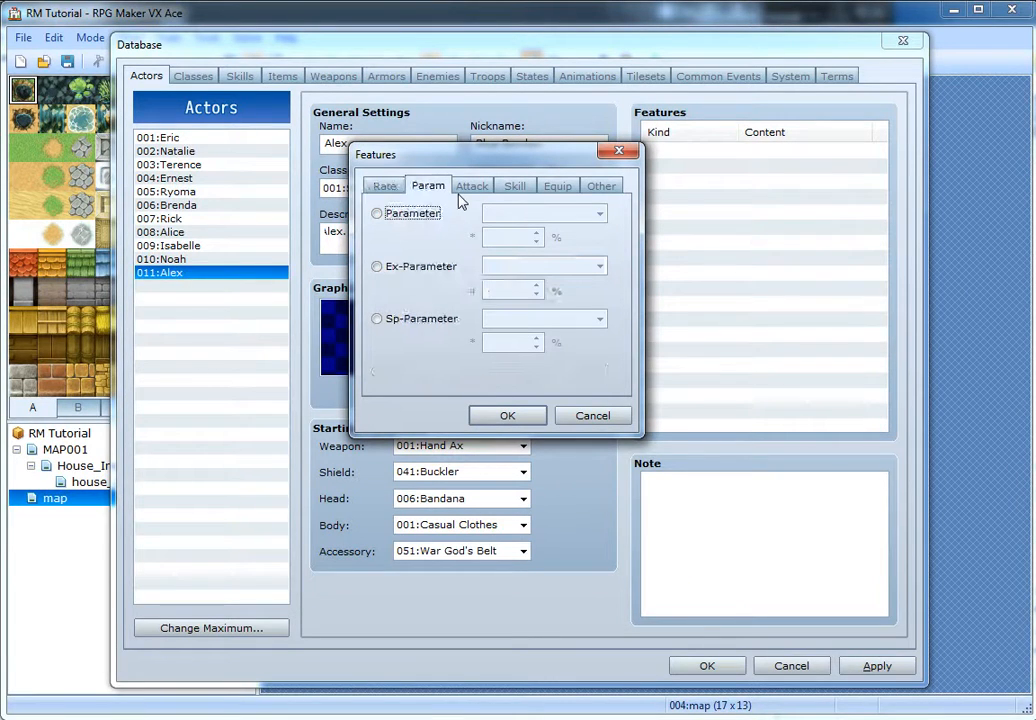
click(468, 188)
click(432, 214)
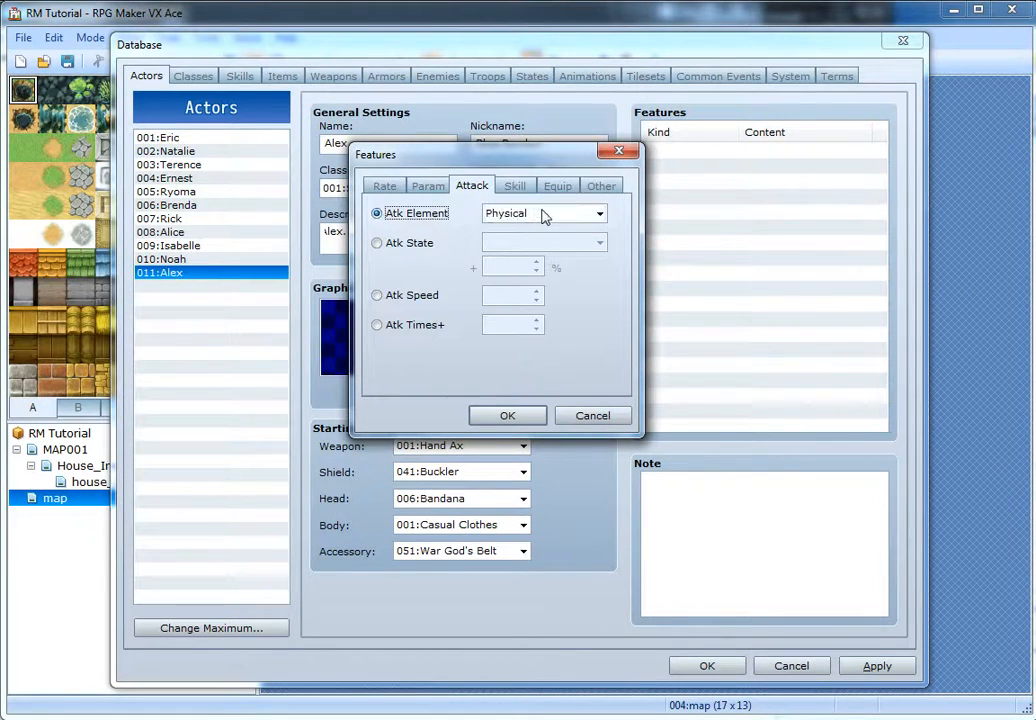
click(545, 214)
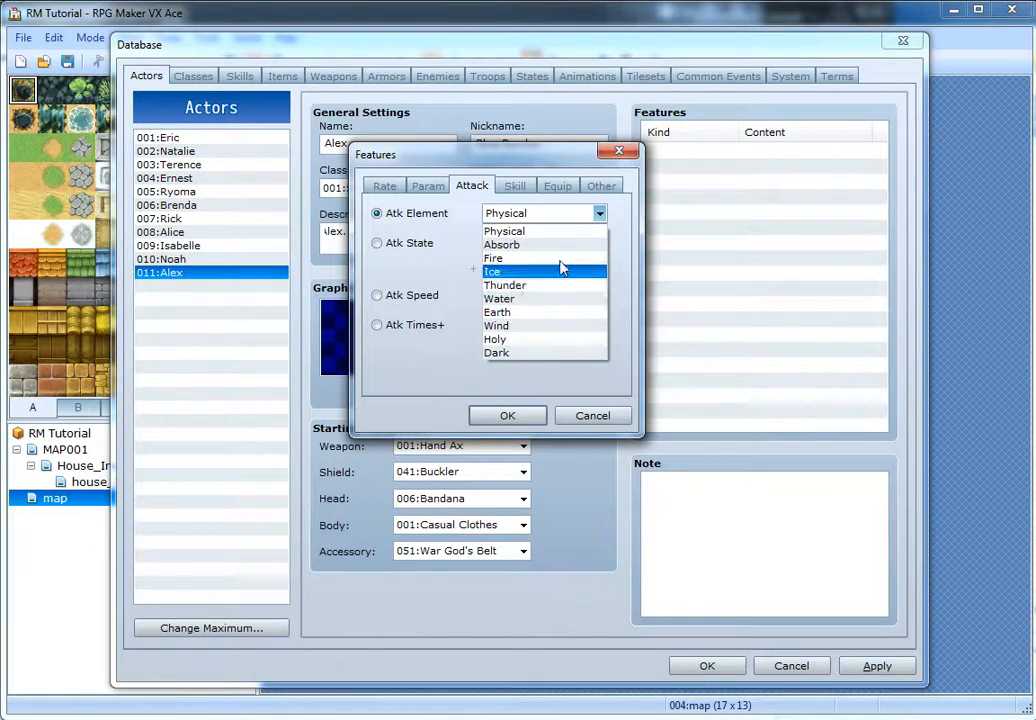
click(540, 285)
click(528, 417)
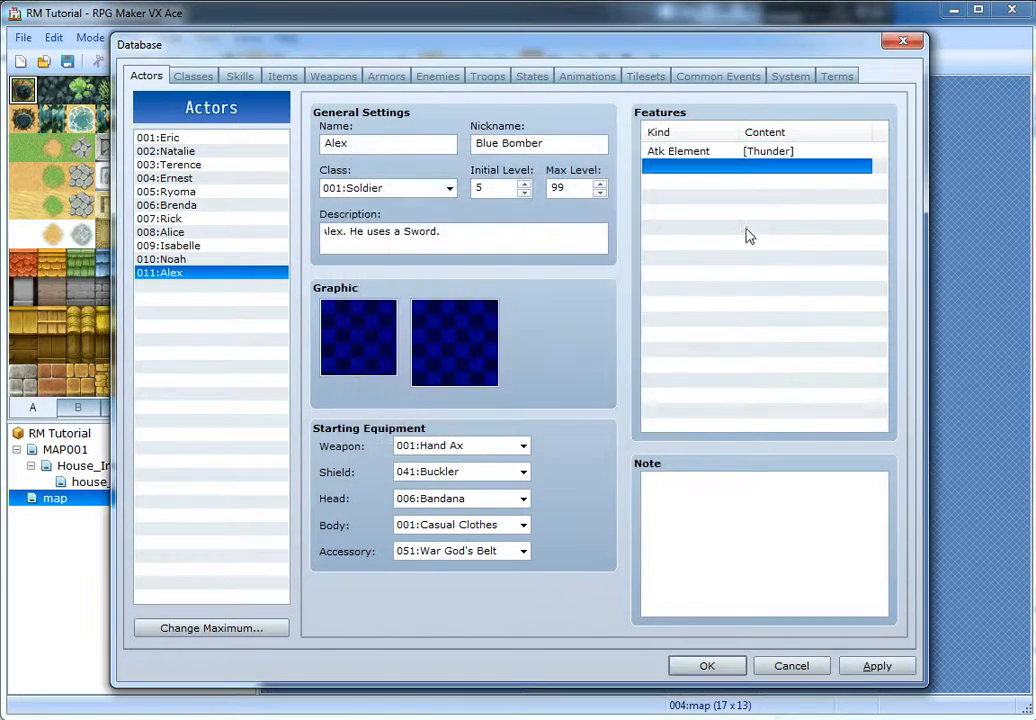
- Examine the Skill feature options for the actor: adding or sealing skill types and adding or sealing individual skills
click(705, 151)
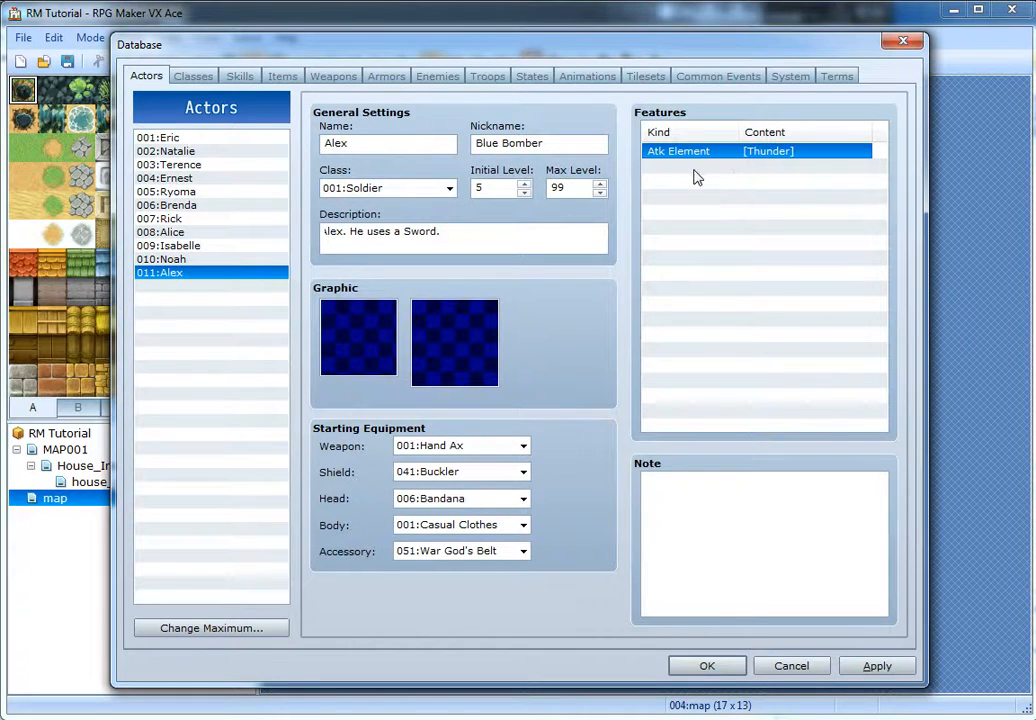
double_click(697, 151)
click(783, 172)
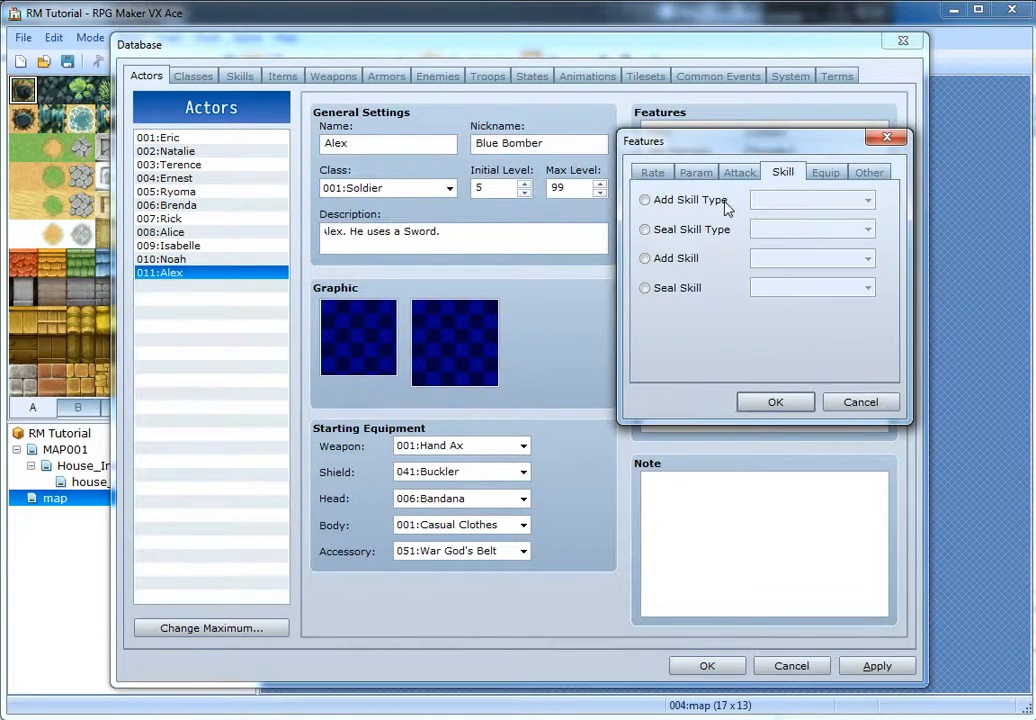
click(690, 200)
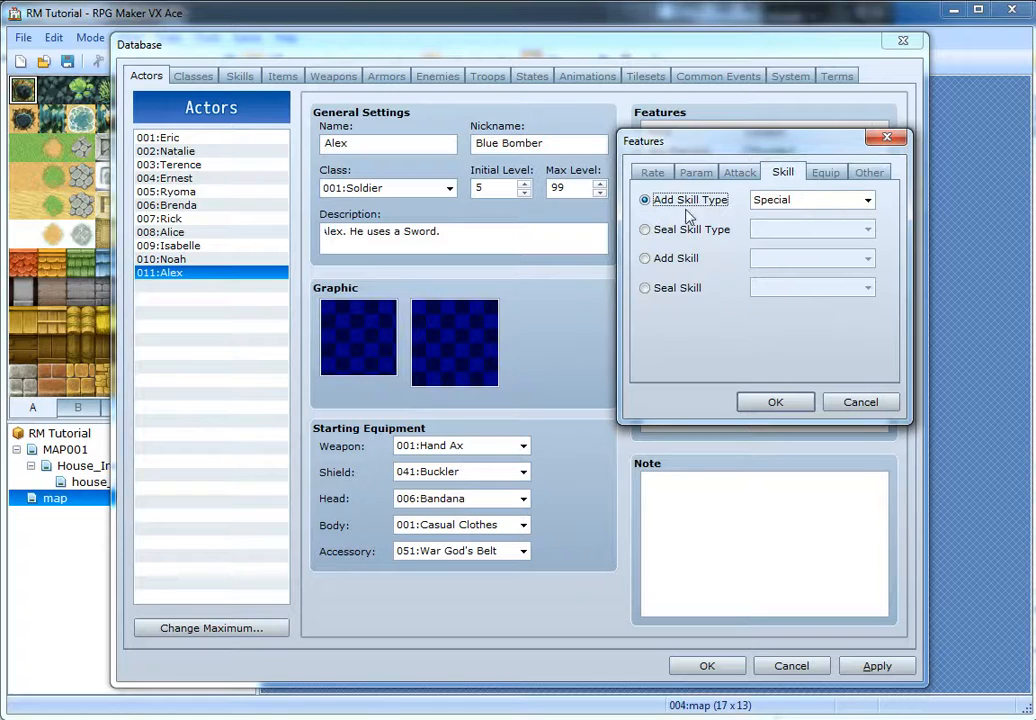
click(818, 201)
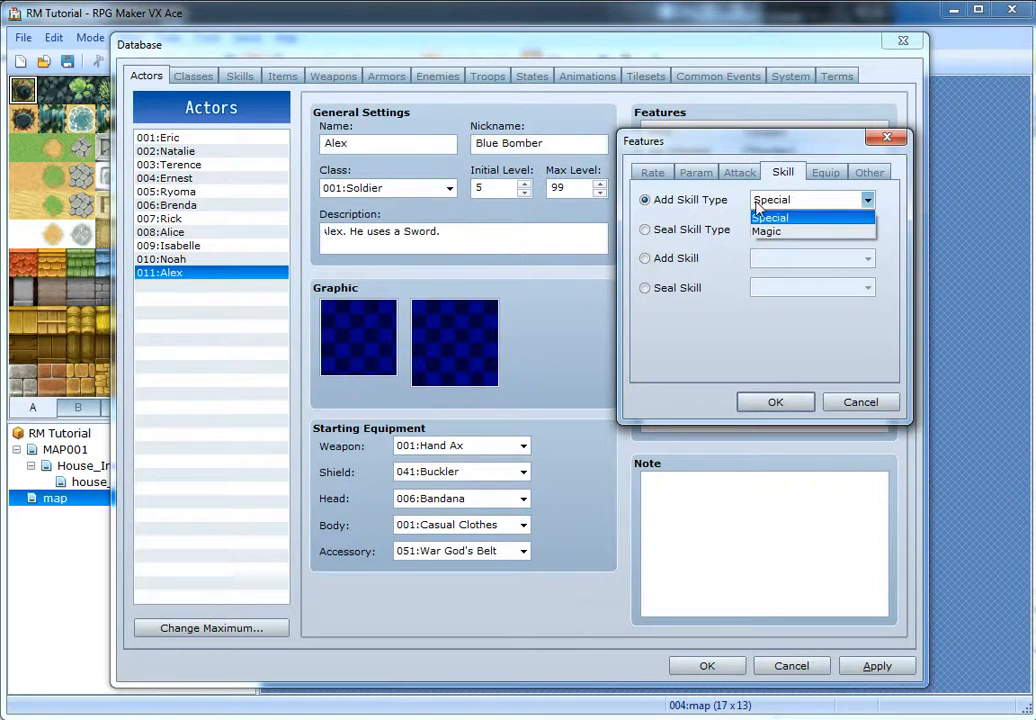
click(790, 215)
click(644, 229)
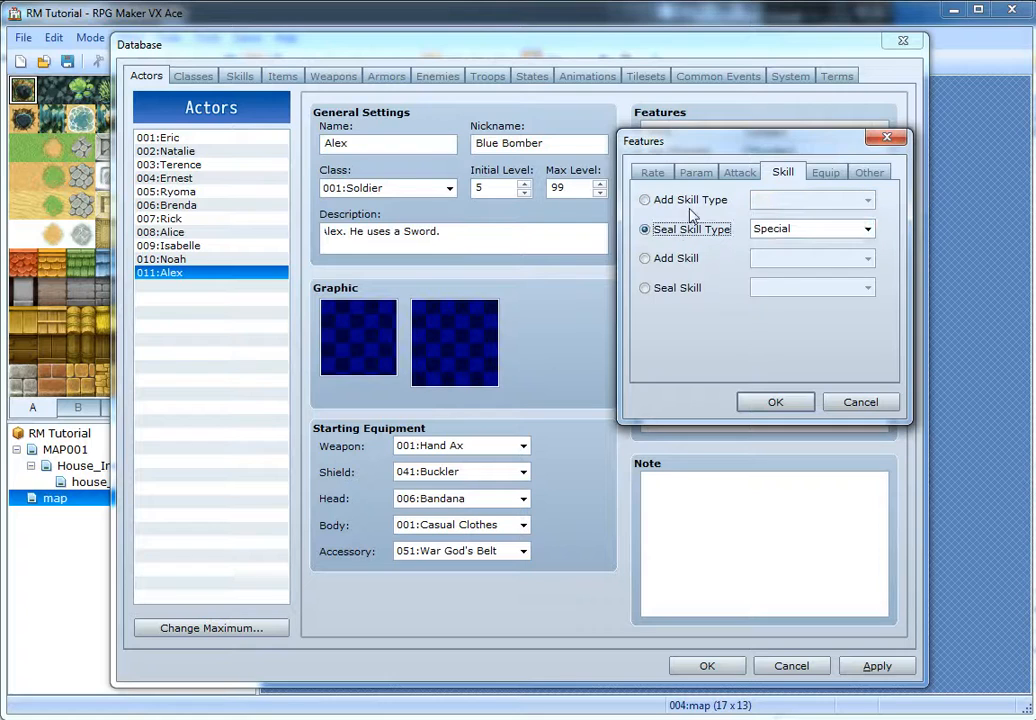
click(648, 200)
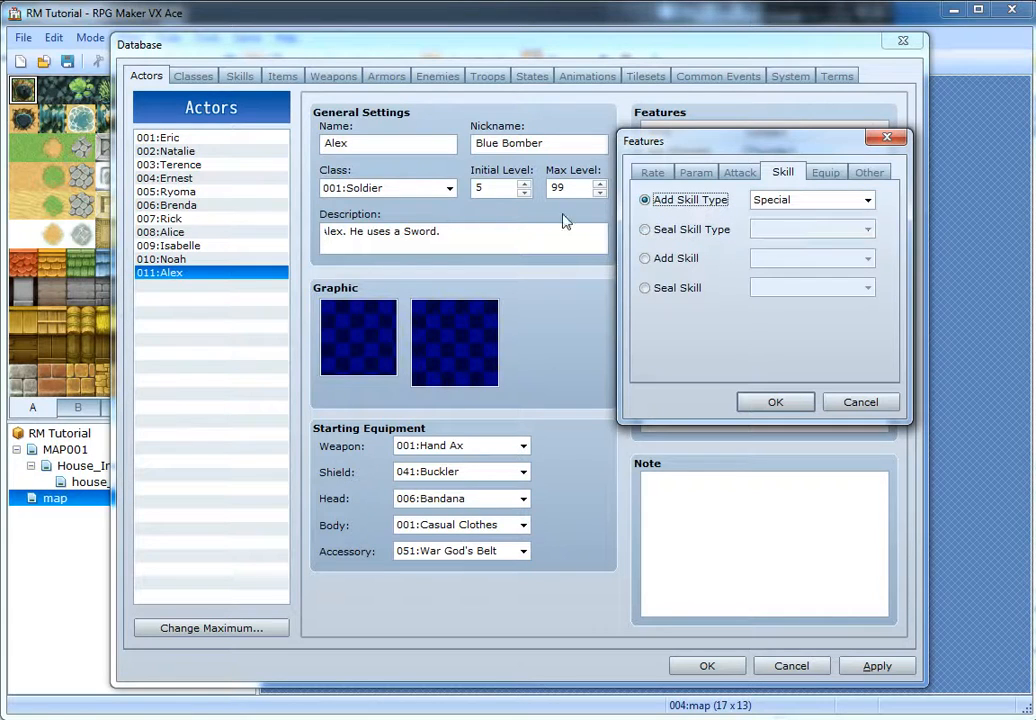
click(688, 229)
click(782, 228)
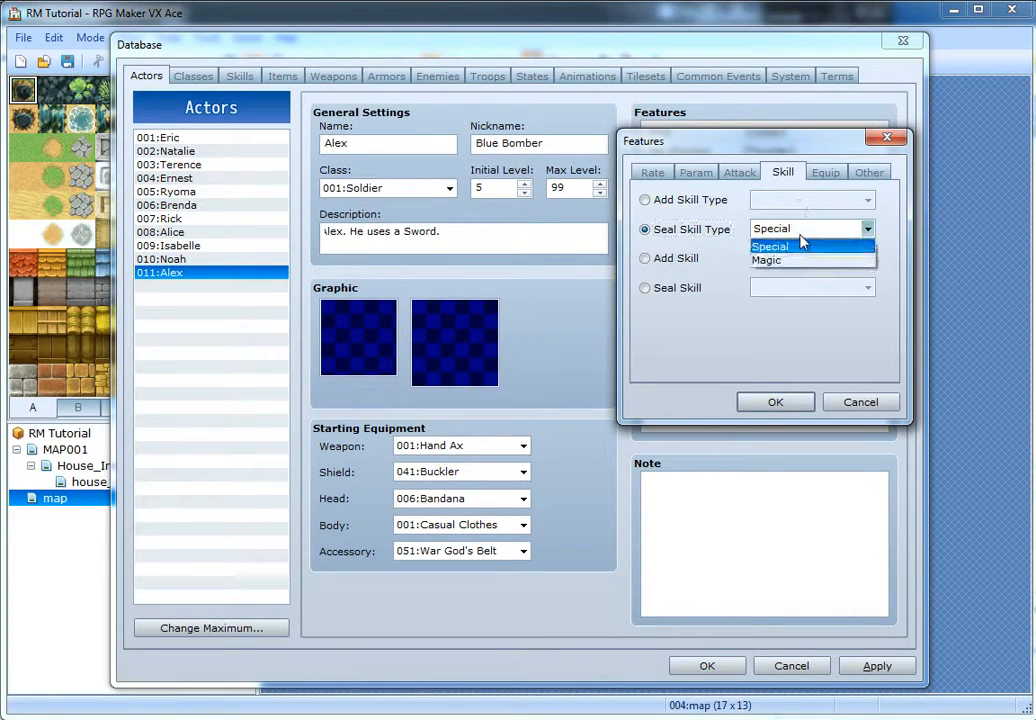
click(755, 240)
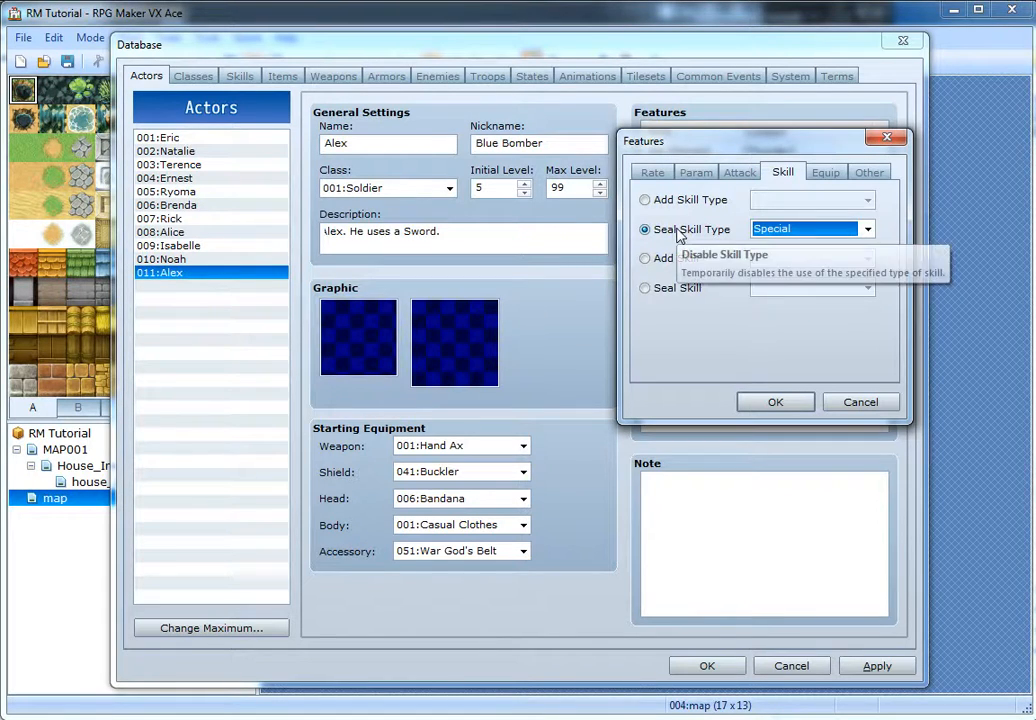
click(678, 260)
click(800, 258)
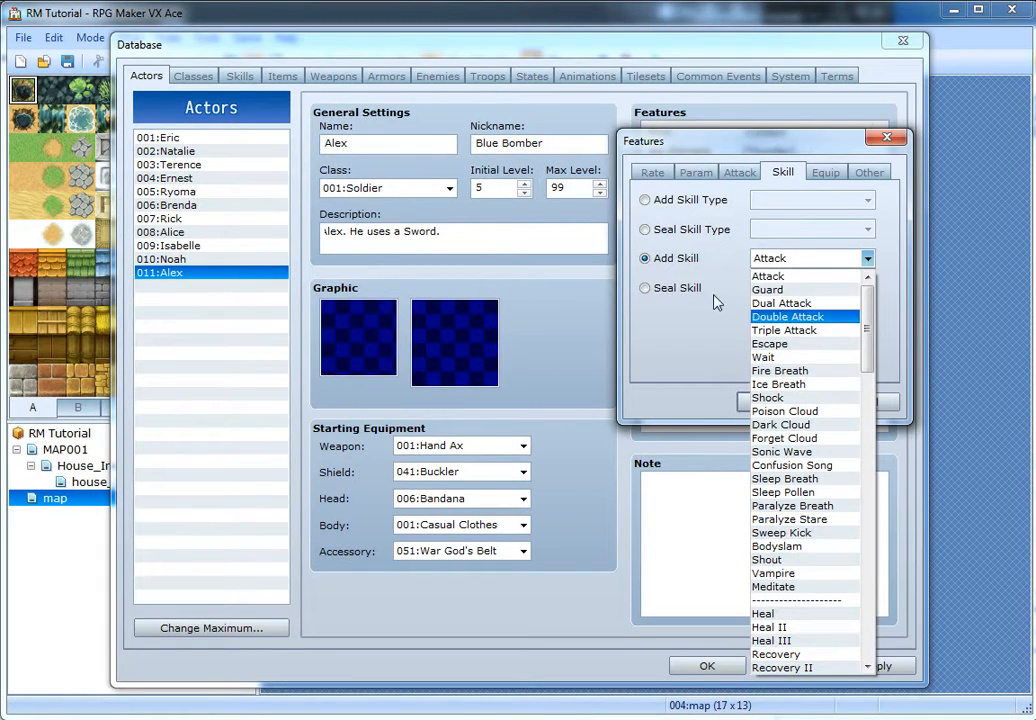
click(645, 288)
click(765, 287)
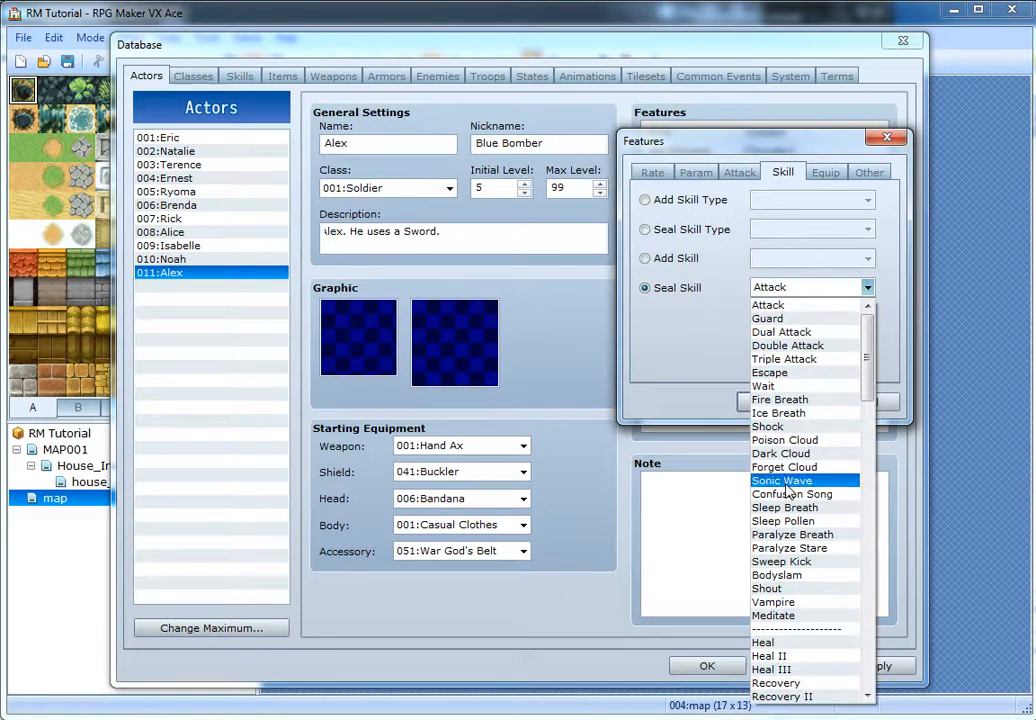
click(788, 304)
- Examine the Equip feature options, including the weapon types that can be equipped and the equipment slots that can be fixed or sealed
click(818, 172)
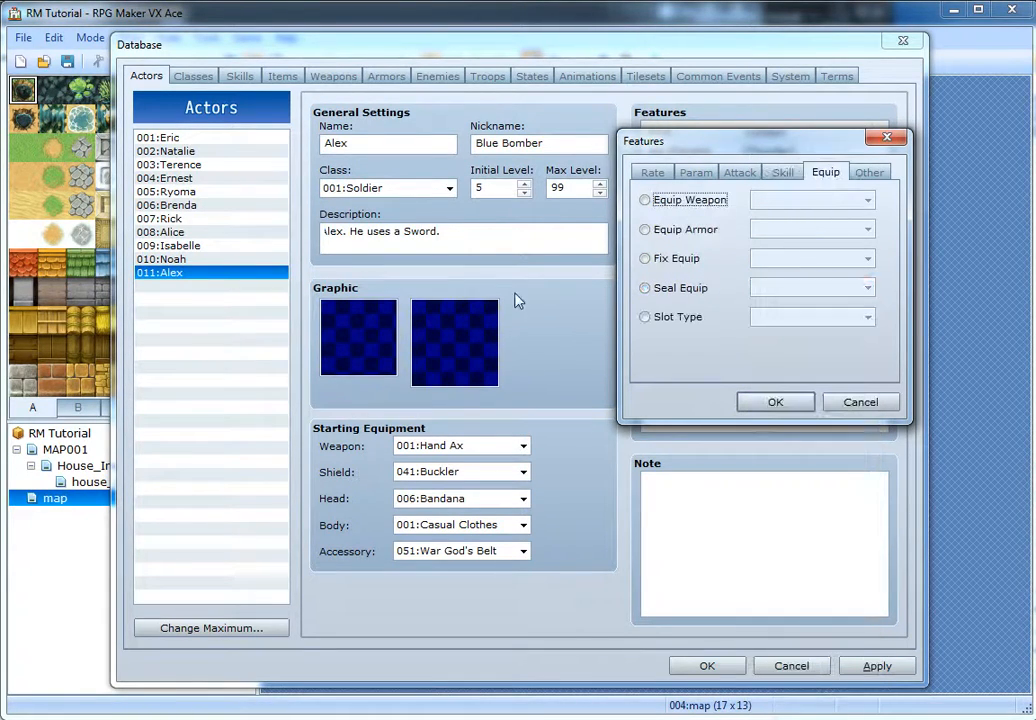
click(671, 200)
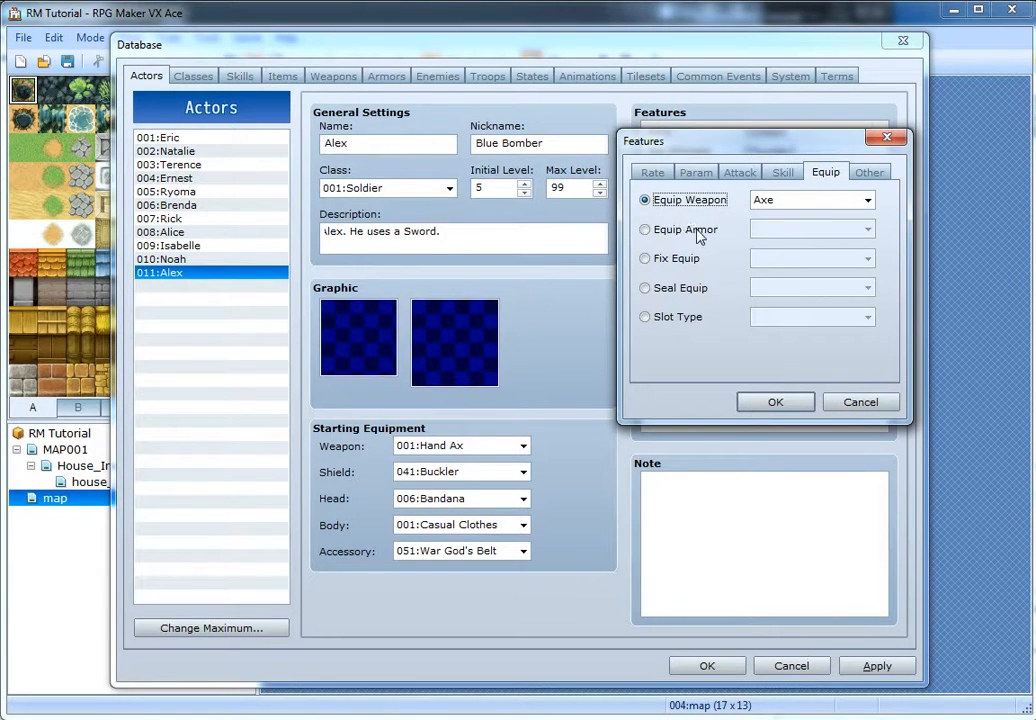
click(692, 228)
click(690, 197)
click(690, 200)
click(683, 230)
click(676, 258)
click(680, 289)
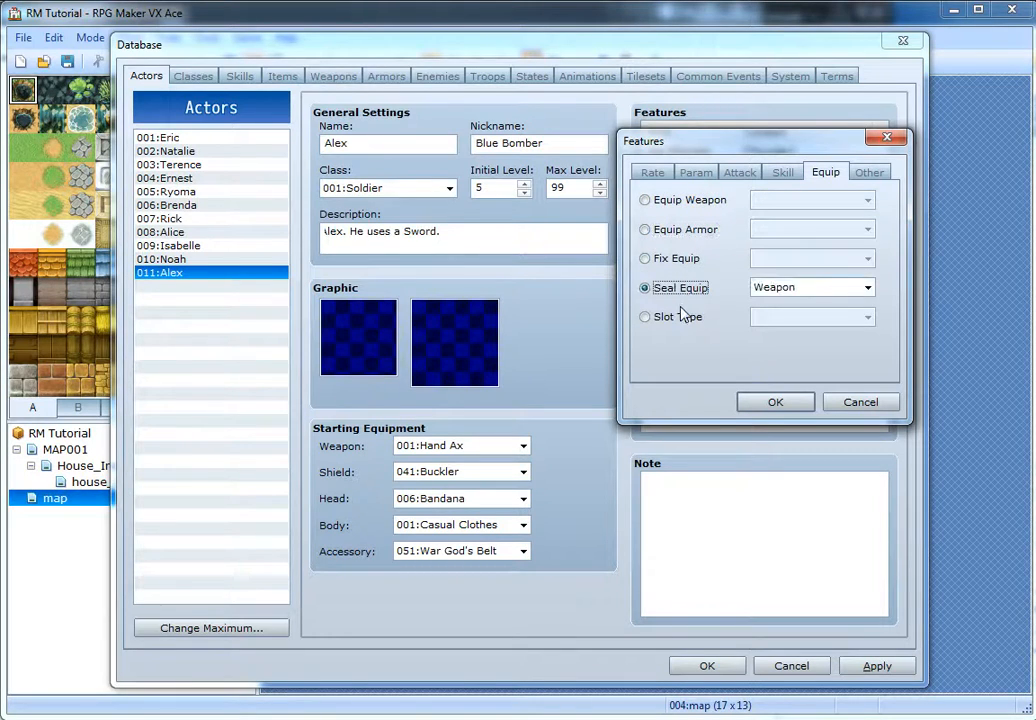
click(688, 200)
click(800, 200)
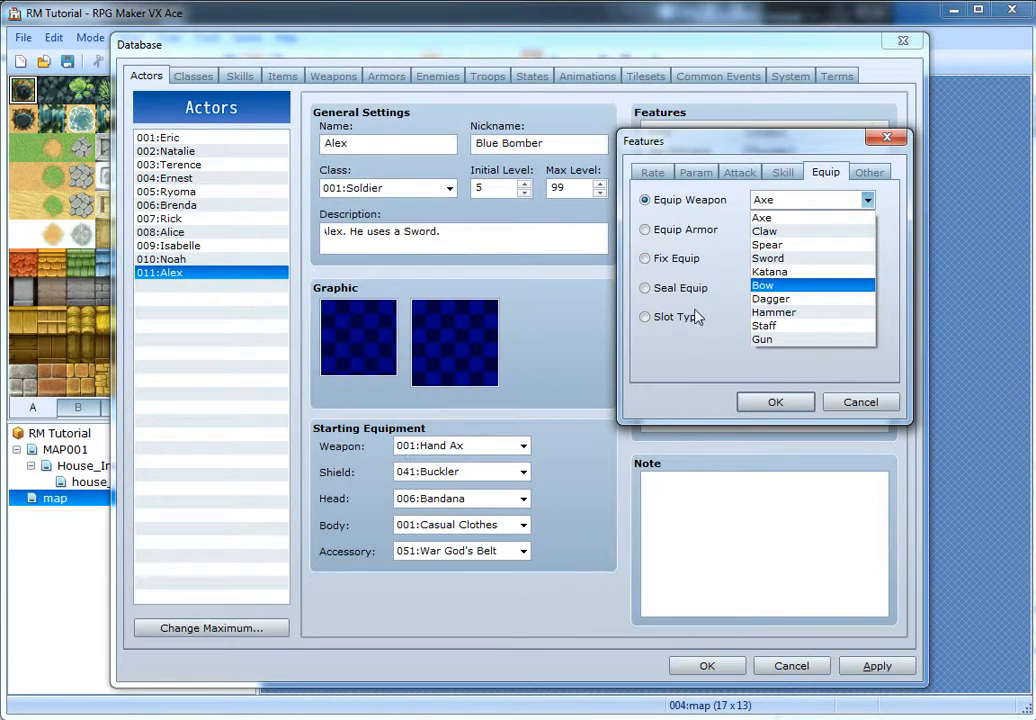
click(768, 258)
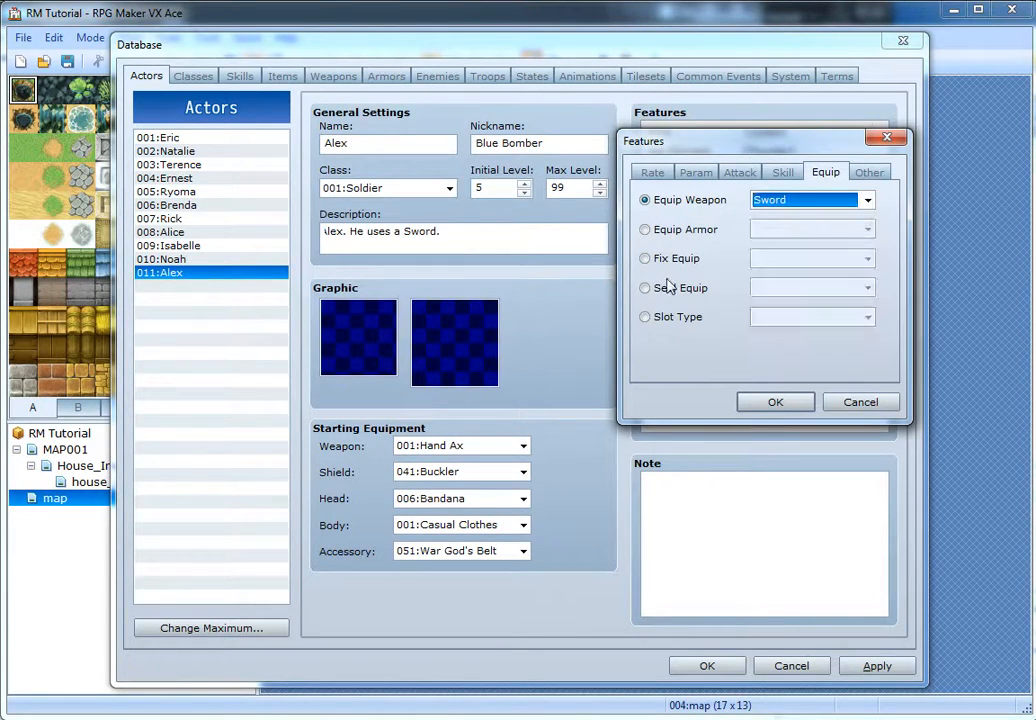
click(677, 260)
click(800, 258)
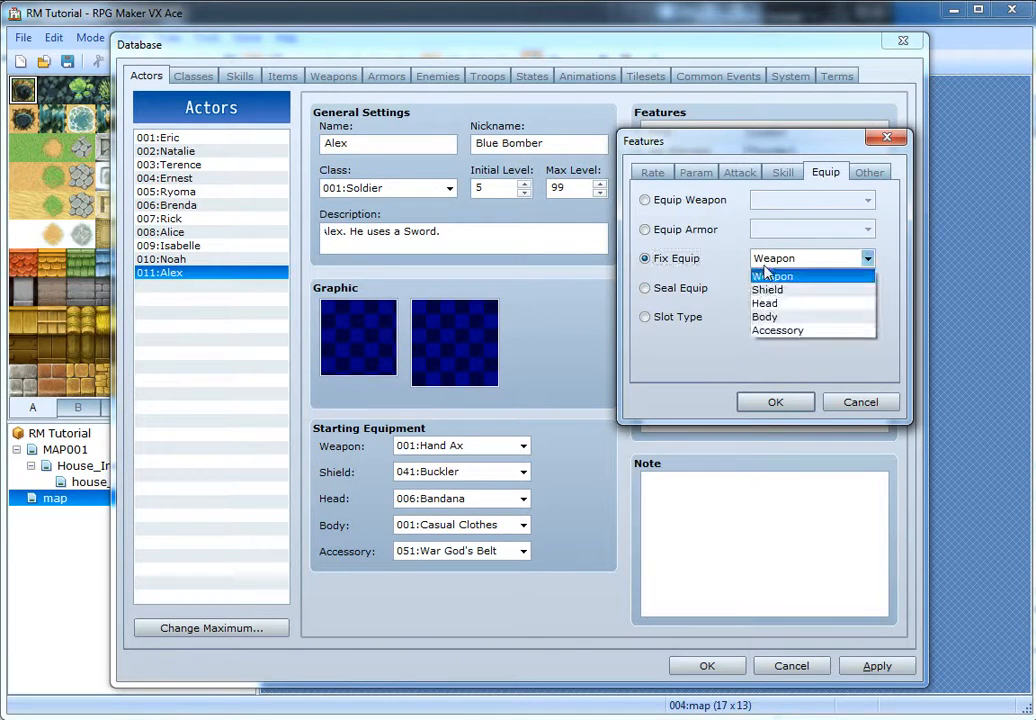
click(793, 277)
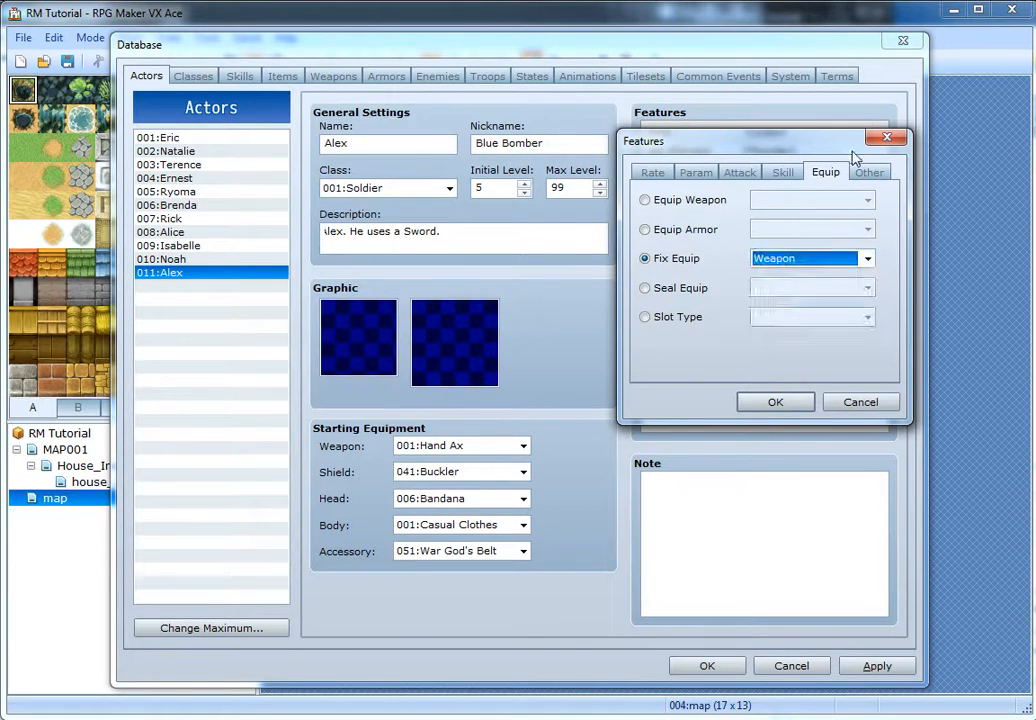
- Examine the Other feature options, including action times, collapse effects and party abilities, and leave without adding a feature
click(869, 173)
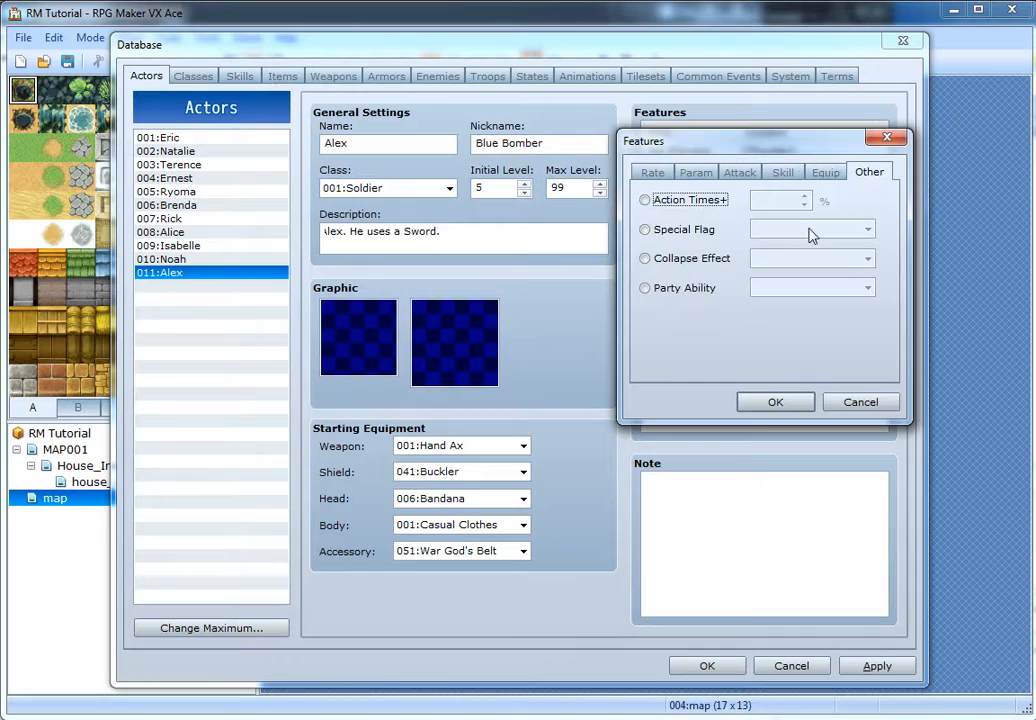
click(685, 201)
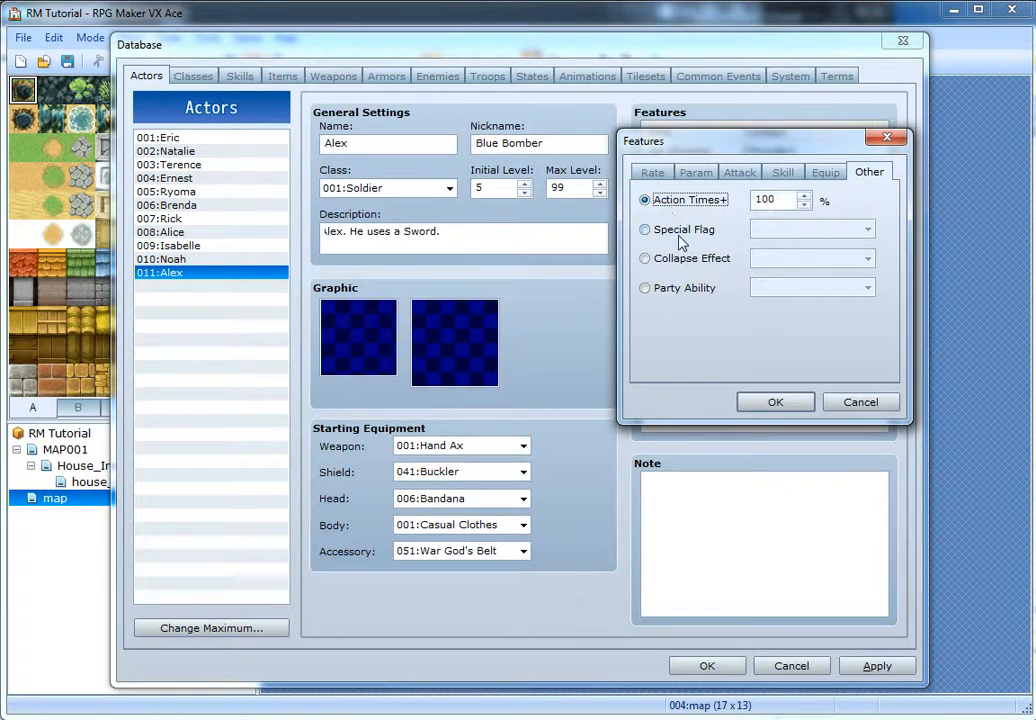
mouse_move(699, 203)
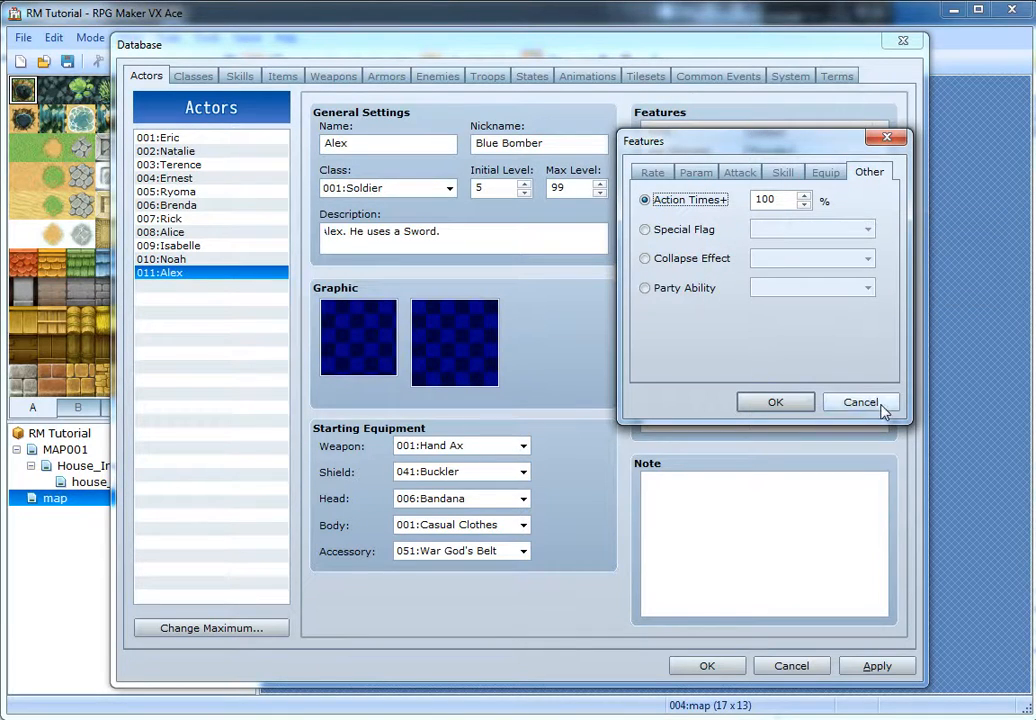
click(692, 258)
click(790, 258)
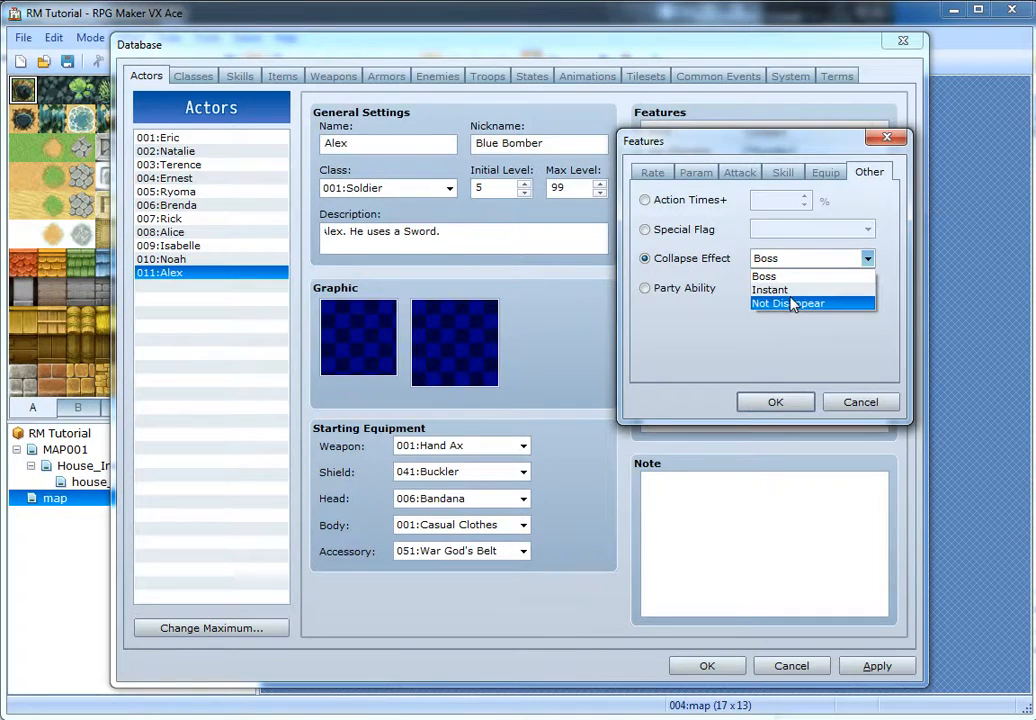
click(668, 287)
click(668, 287)
click(790, 287)
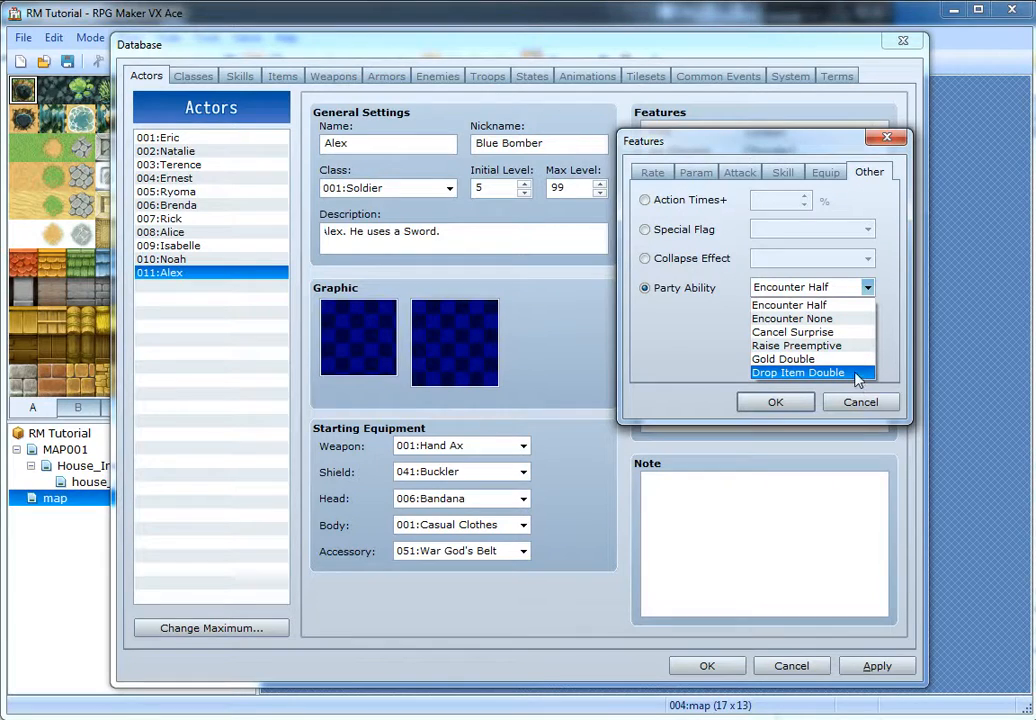
click(777, 312)
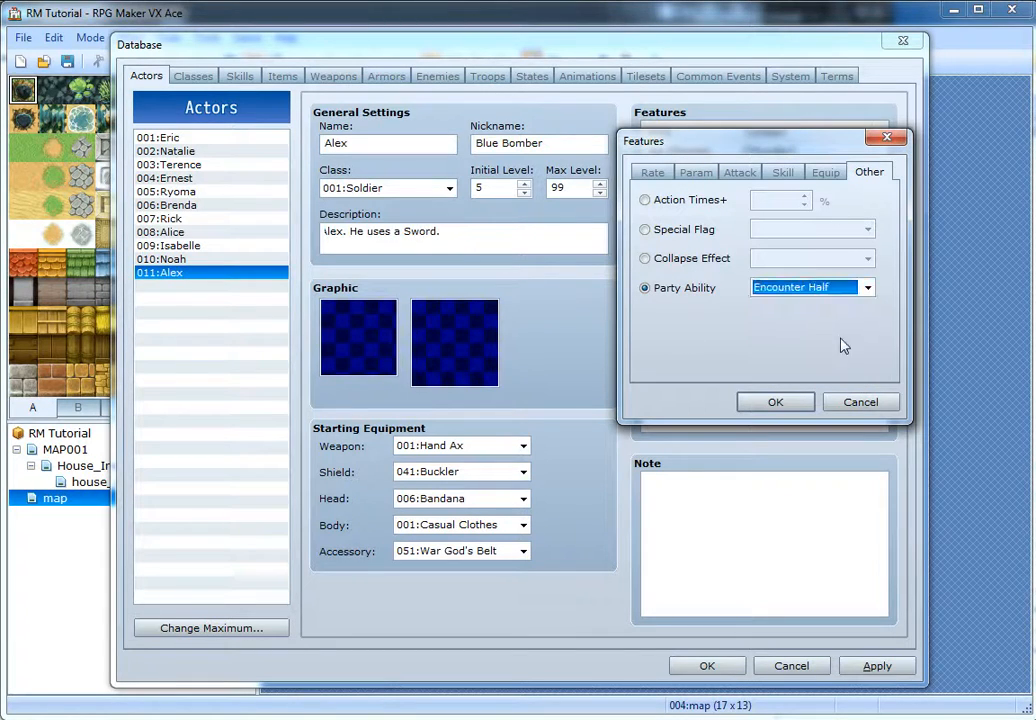
click(860, 402)
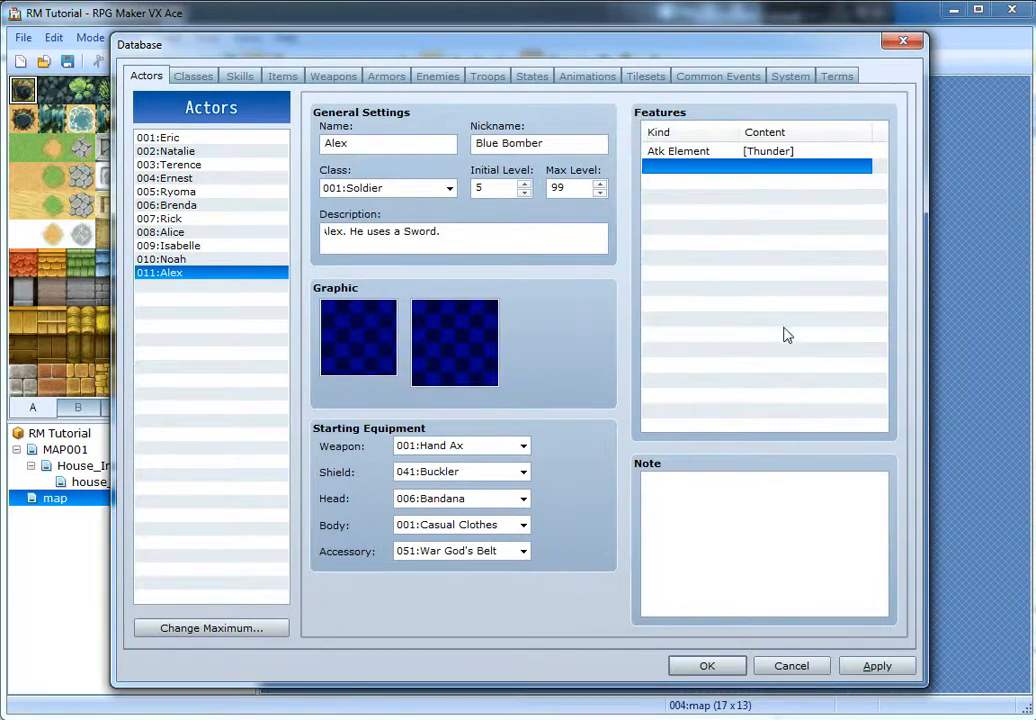
- Assign the first orange-haired character sprite and the matching face from Actor1 as Alex's graphics and apply the changes
double_click(338, 326)
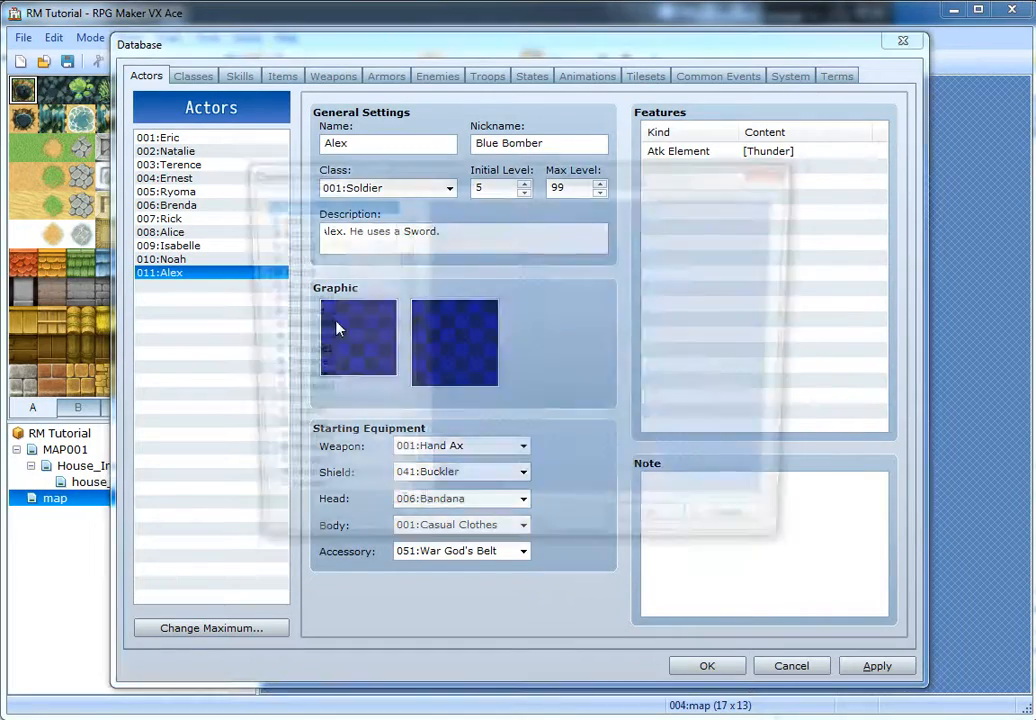
click(288, 218)
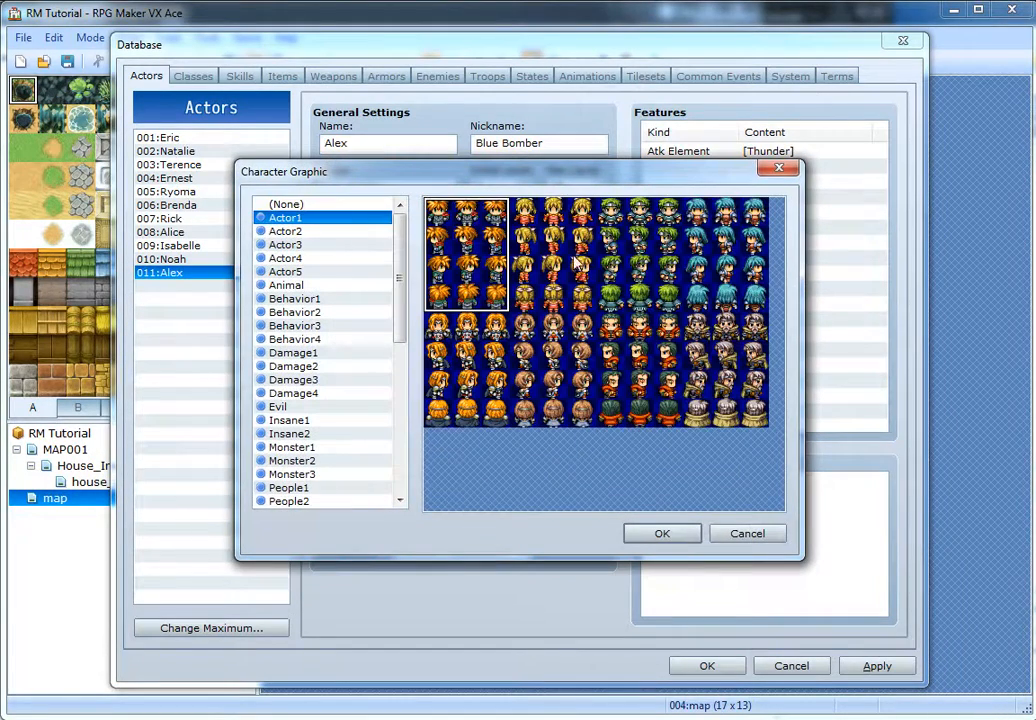
double_click(470, 285)
double_click(473, 313)
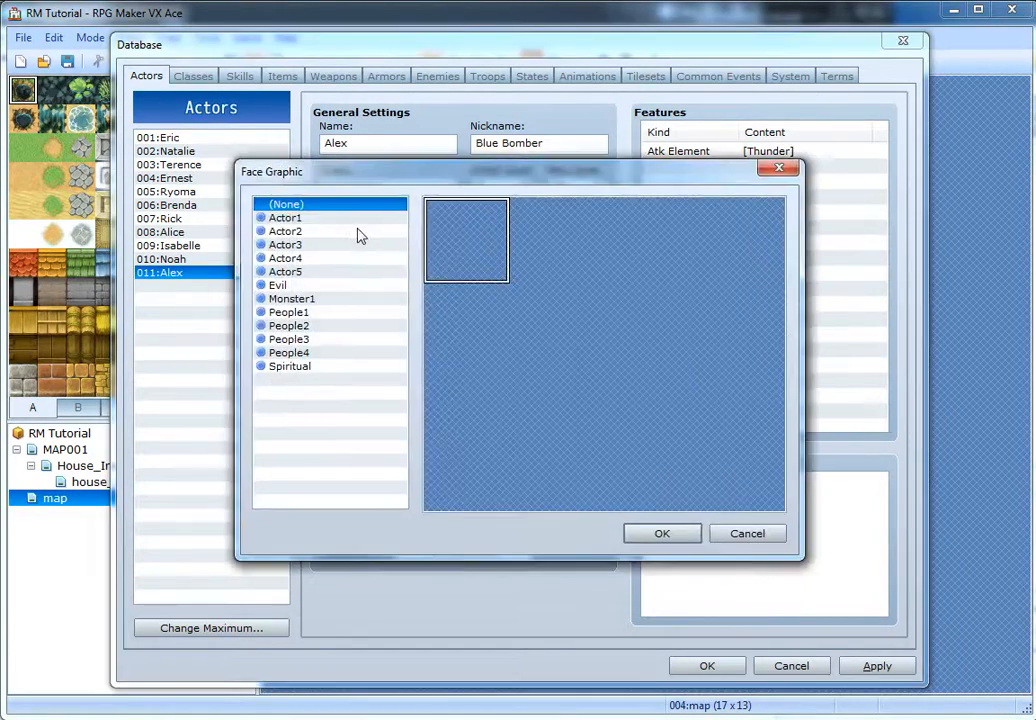
click(290, 219)
click(650, 532)
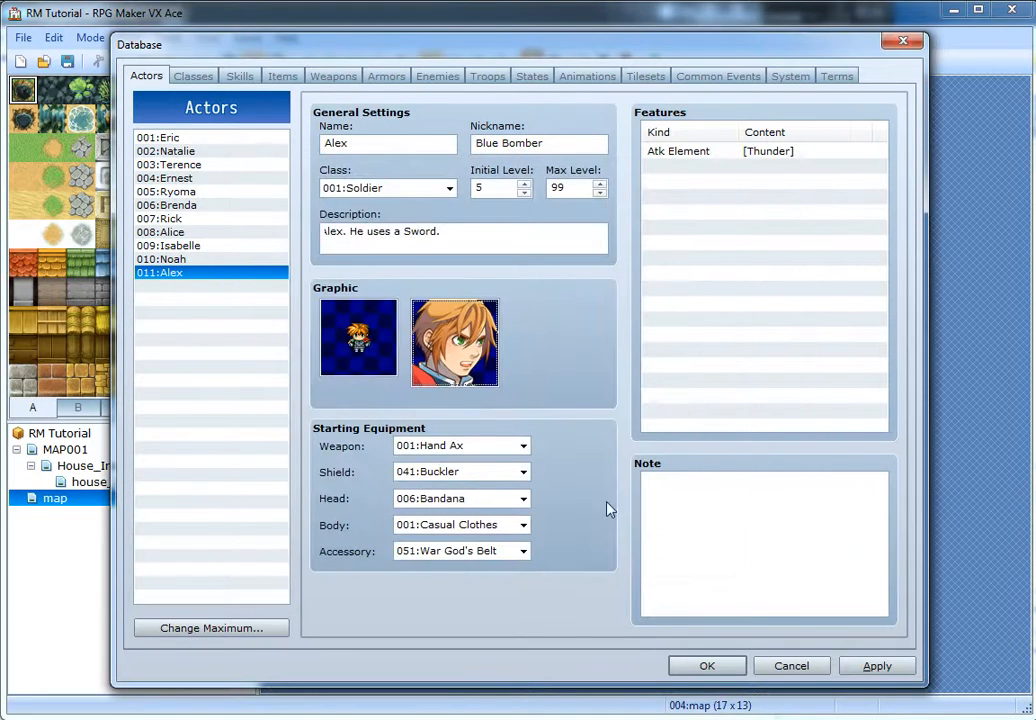
click(868, 665)
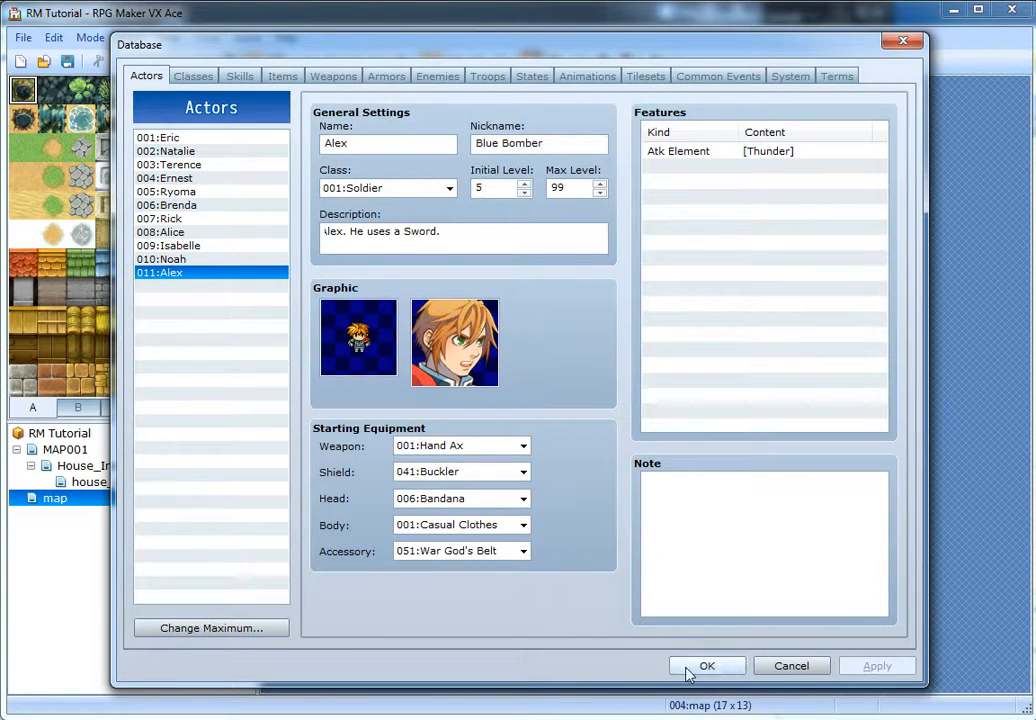
- Rename the Soldier class to Axman in the Classes section of the database
click(192, 78)
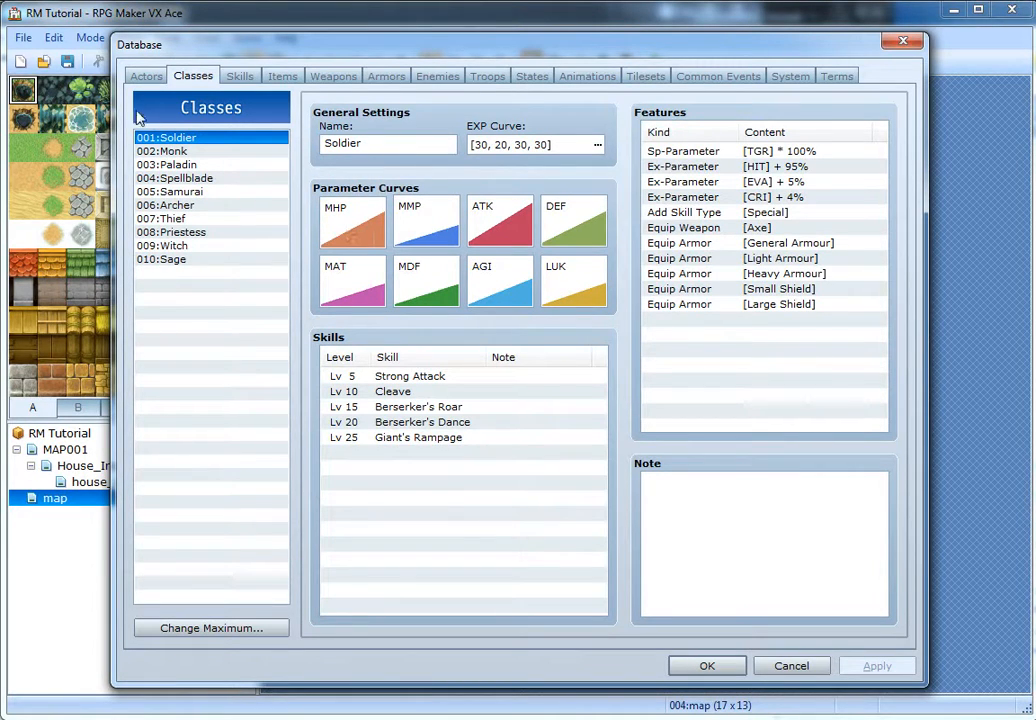
key(Tab)
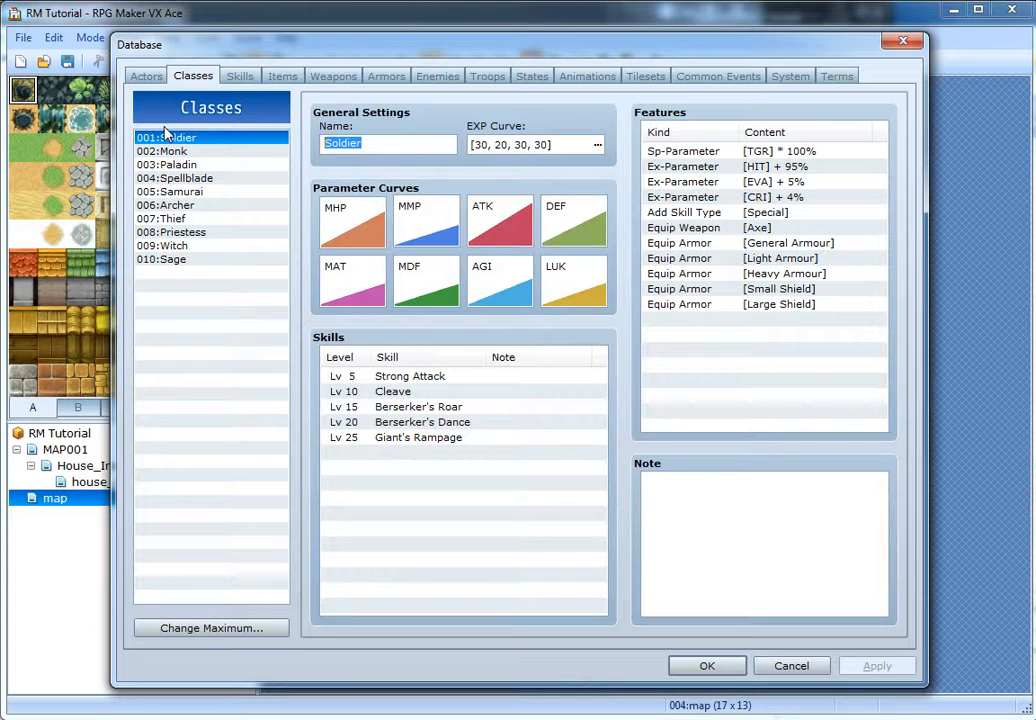
text(Axman)
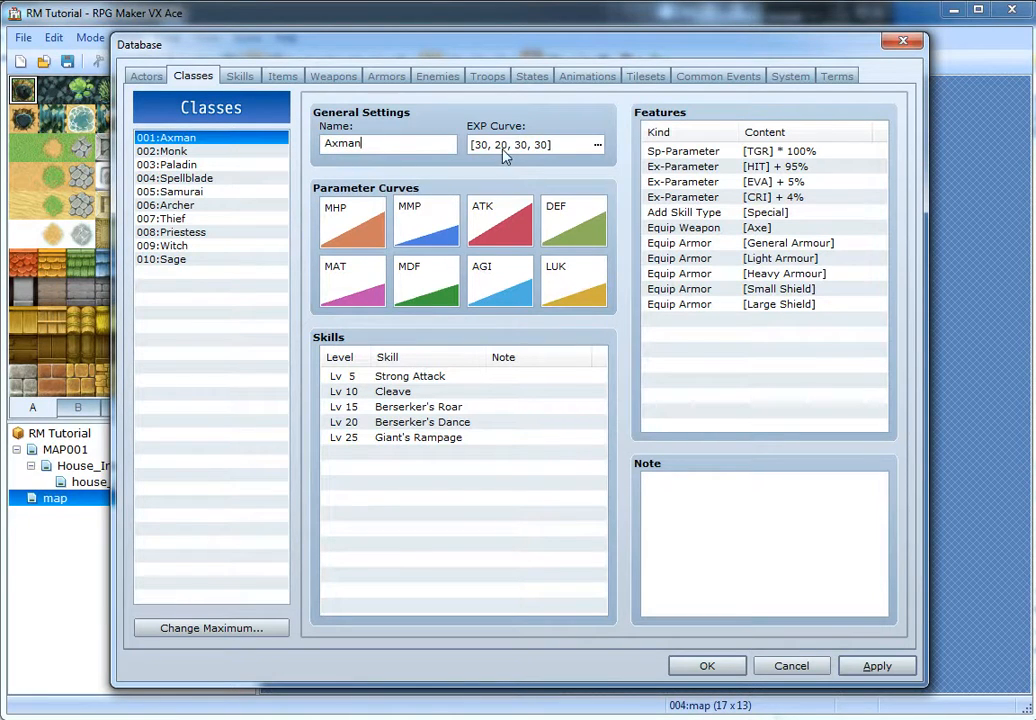
- Set the Axman class's EXP curve to base value 34, extra value 40, acceleration A 38 and acceleration B 24
click(597, 146)
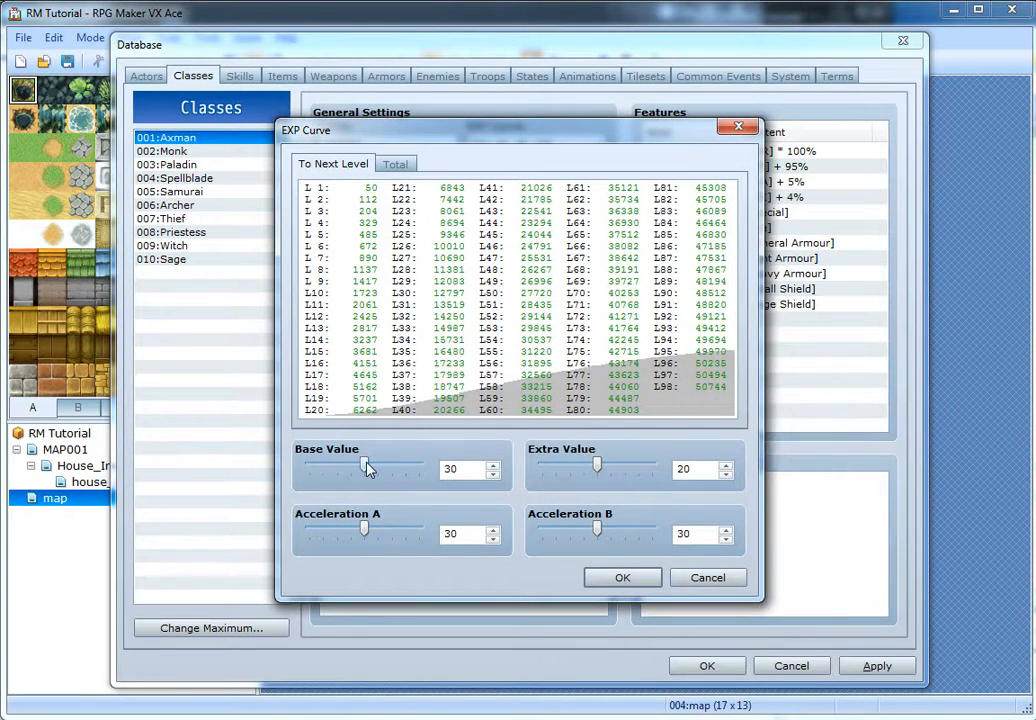
drag(367, 468, 380, 484)
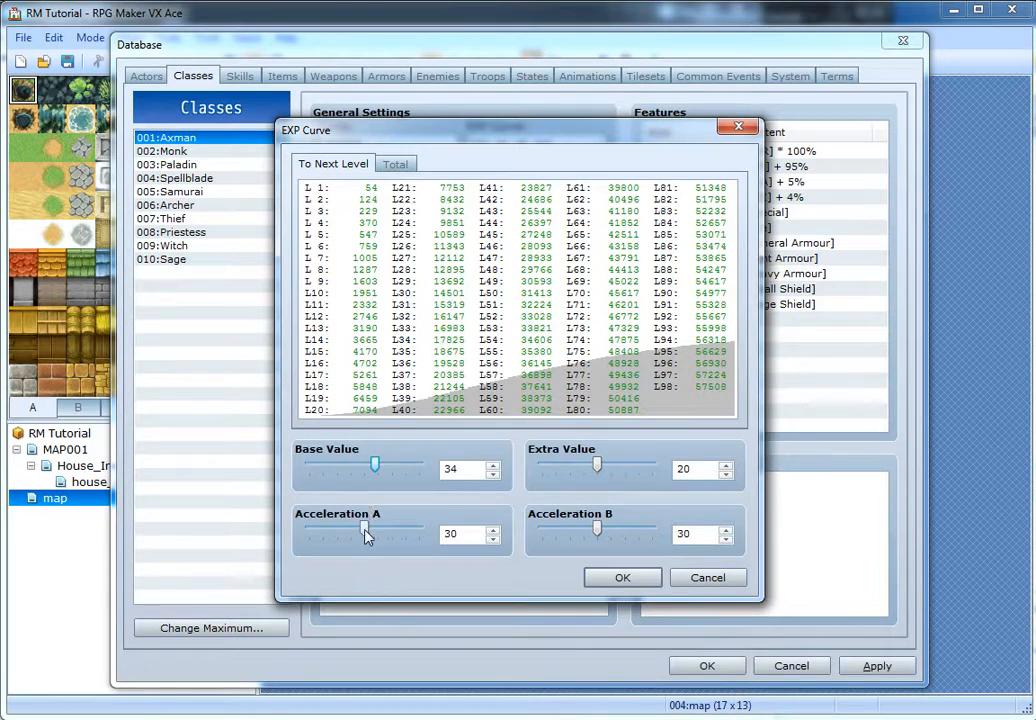
drag(368, 535, 390, 537)
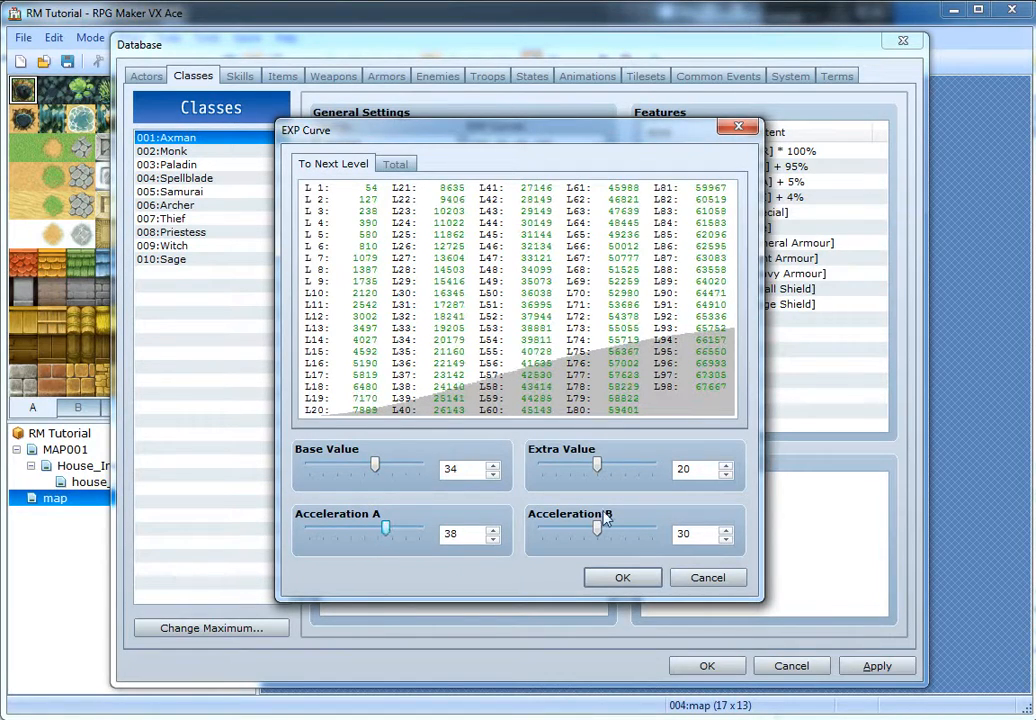
mouse_move(597, 530)
mouse_down()
mouse_move(541, 532)
mouse_move(595, 532)
mouse_move(581, 531)
mouse_up()
drag(597, 465, 849, 505)
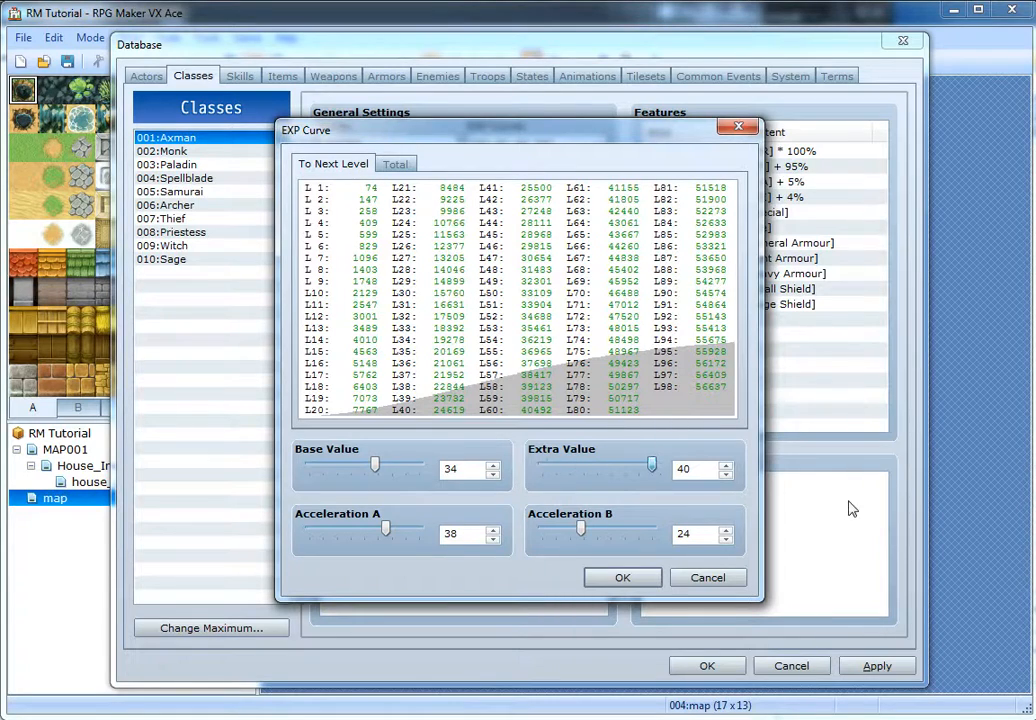
click(640, 579)
click(410, 491)
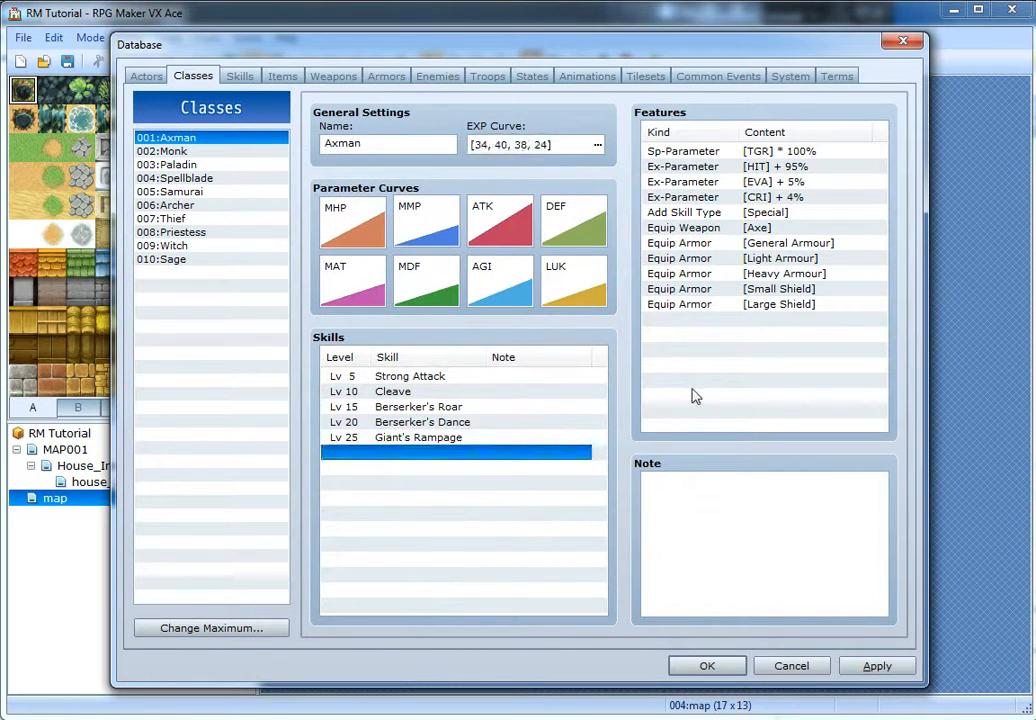
- Examine the Skill, Attack and Param options for a new Axman class feature and leave without adding one
click(698, 342)
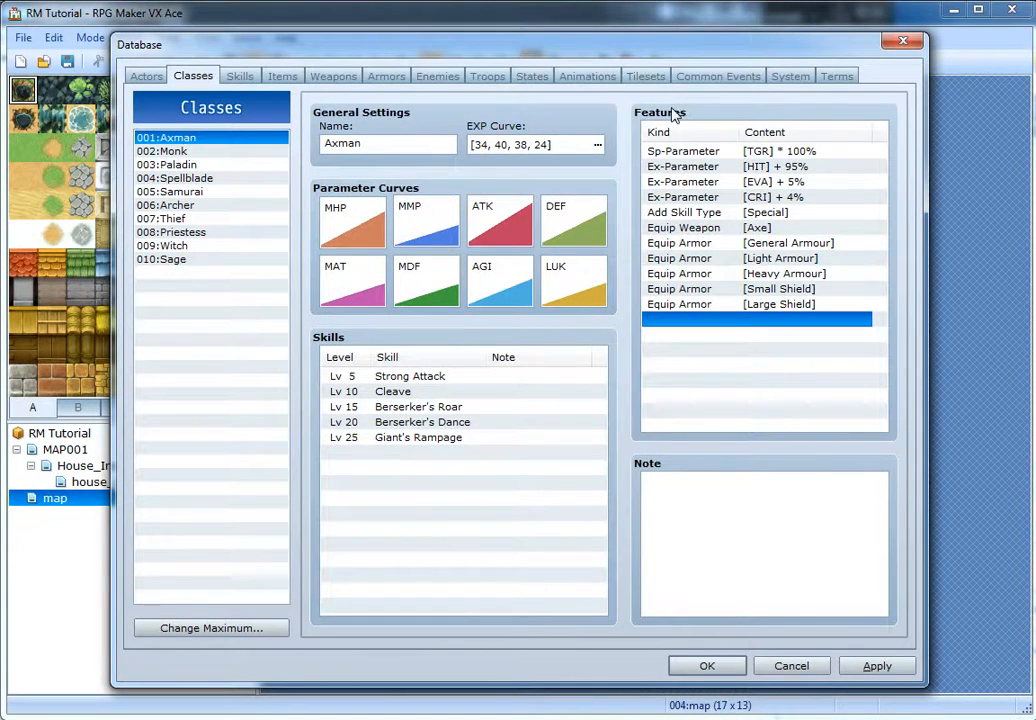
double_click(660, 346)
click(700, 174)
click(770, 174)
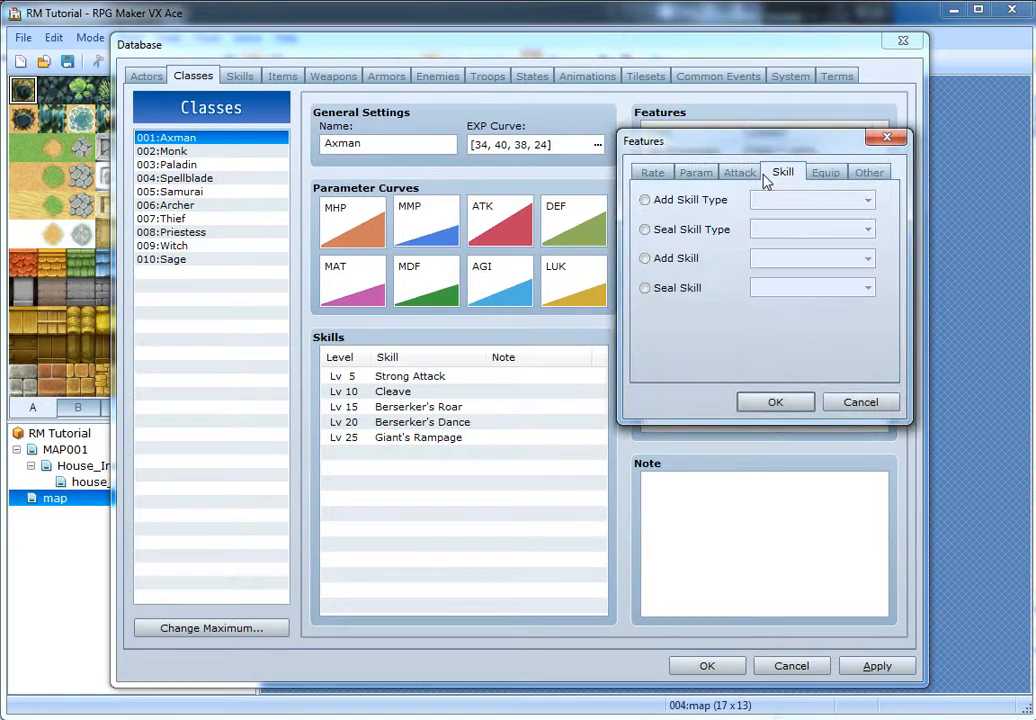
click(735, 173)
click(696, 173)
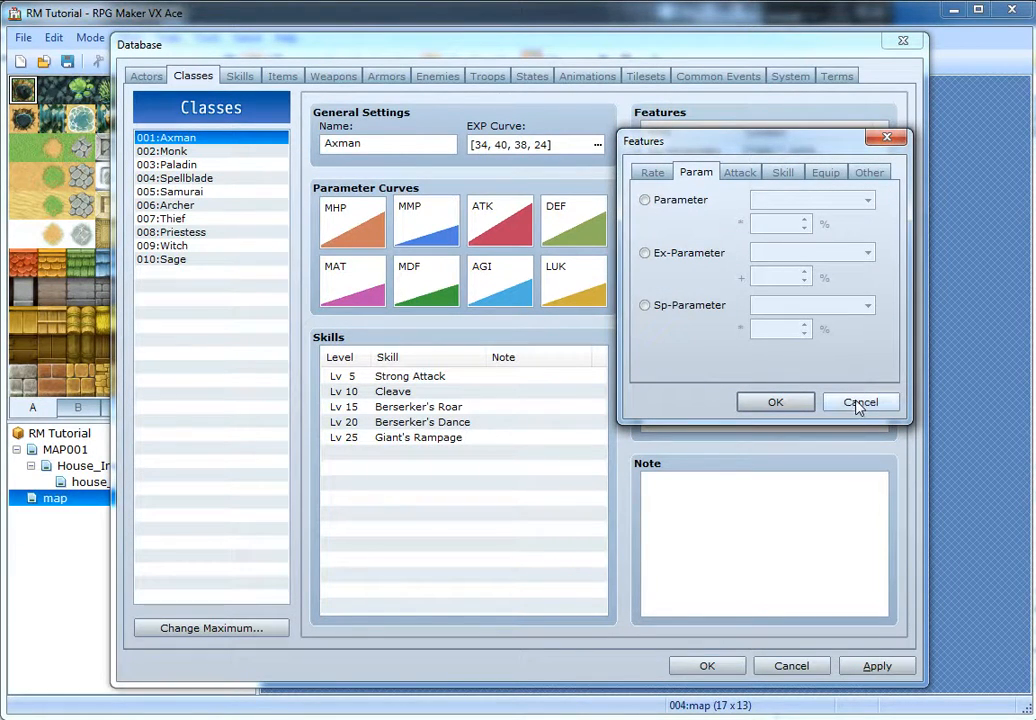
click(740, 173)
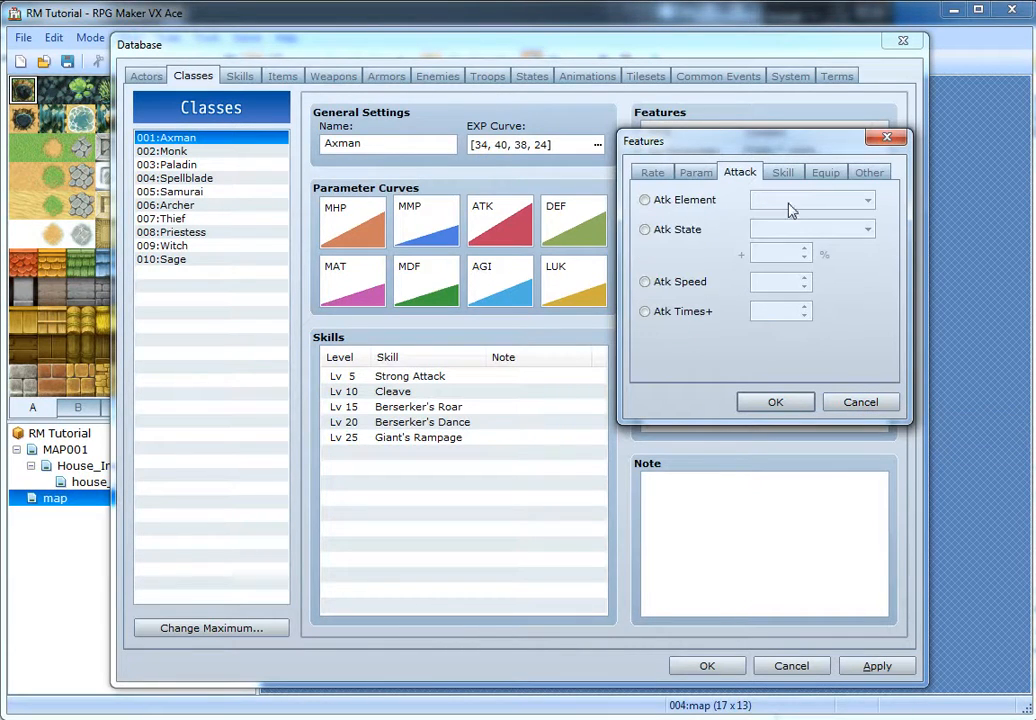
key(Escape)
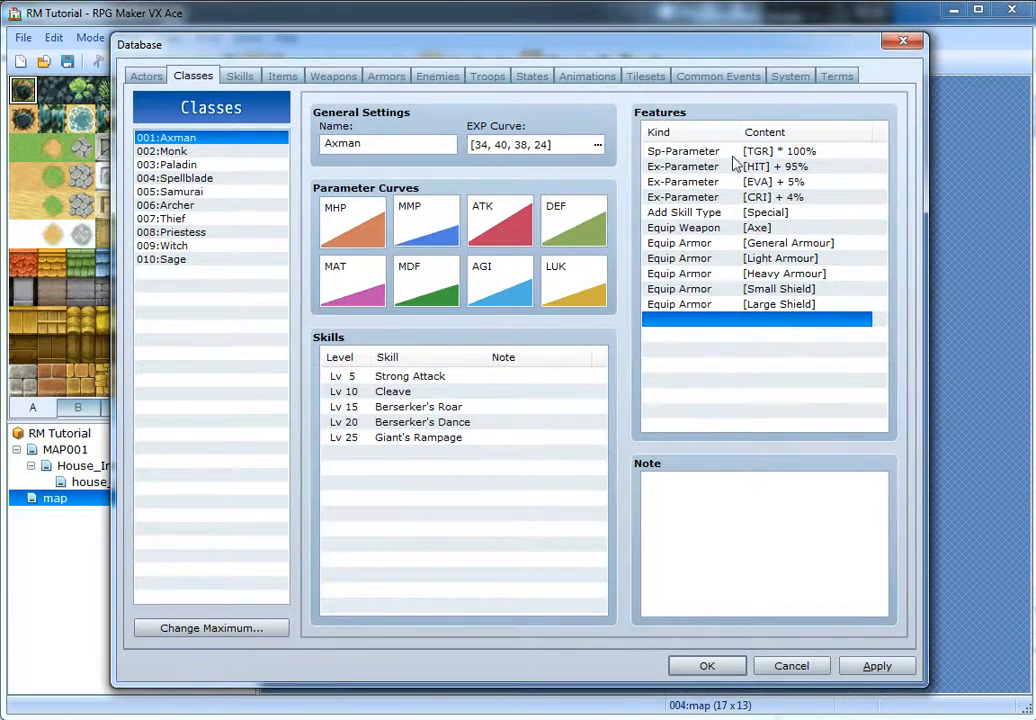
- Examine the skills the Axman class can learn, along with the level and note settings, and leave without adding one
click(392, 490)
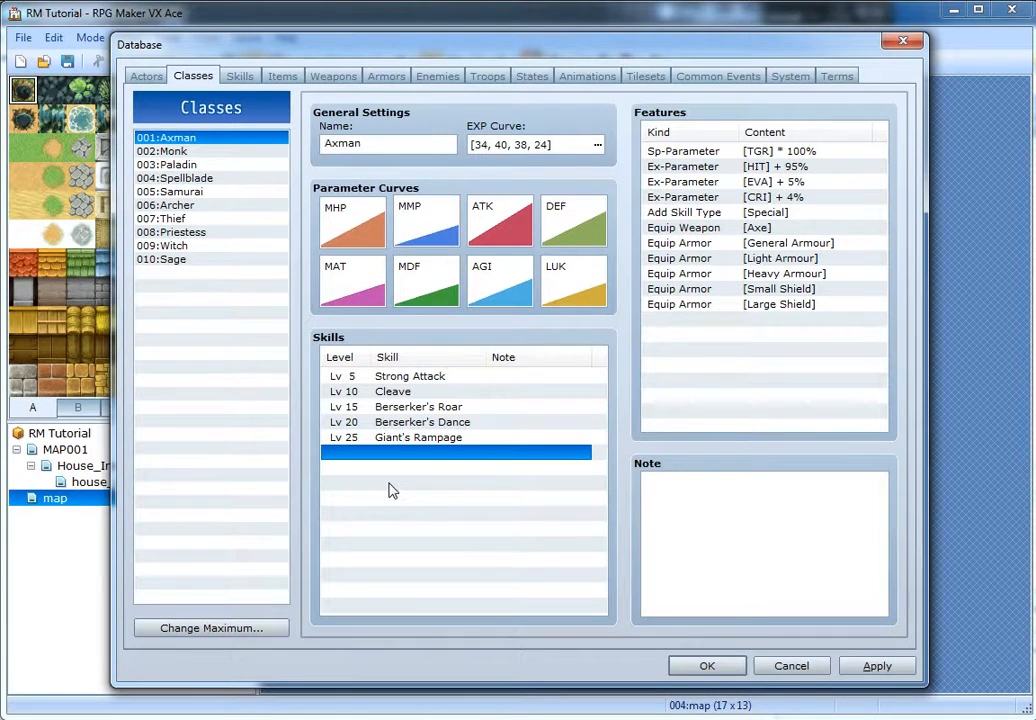
double_click(367, 516)
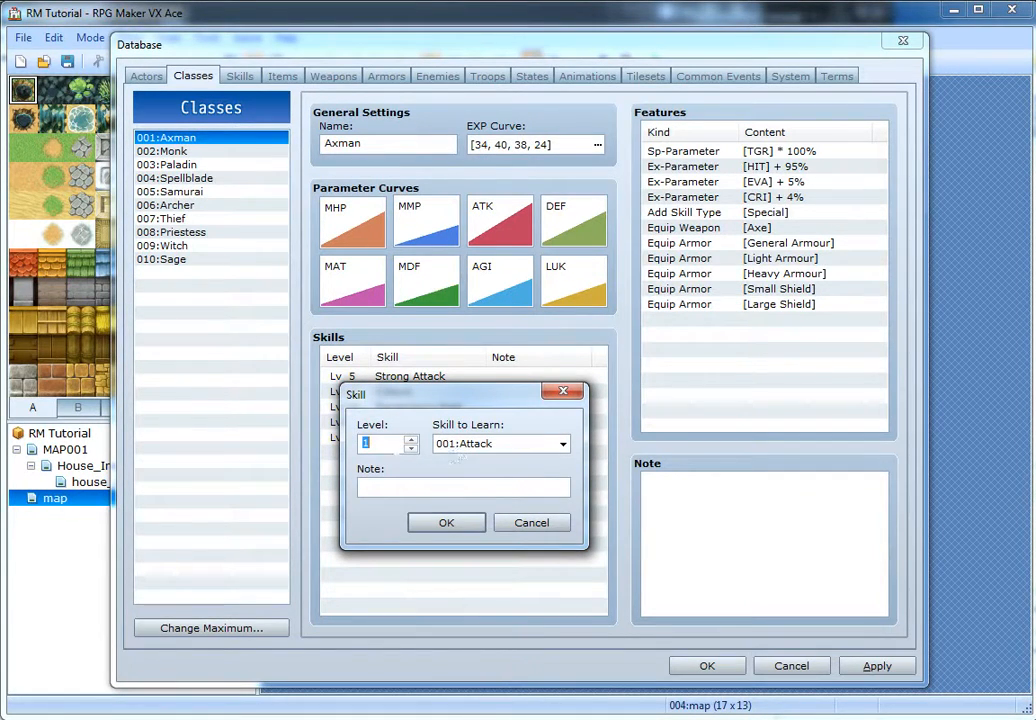
click(523, 444)
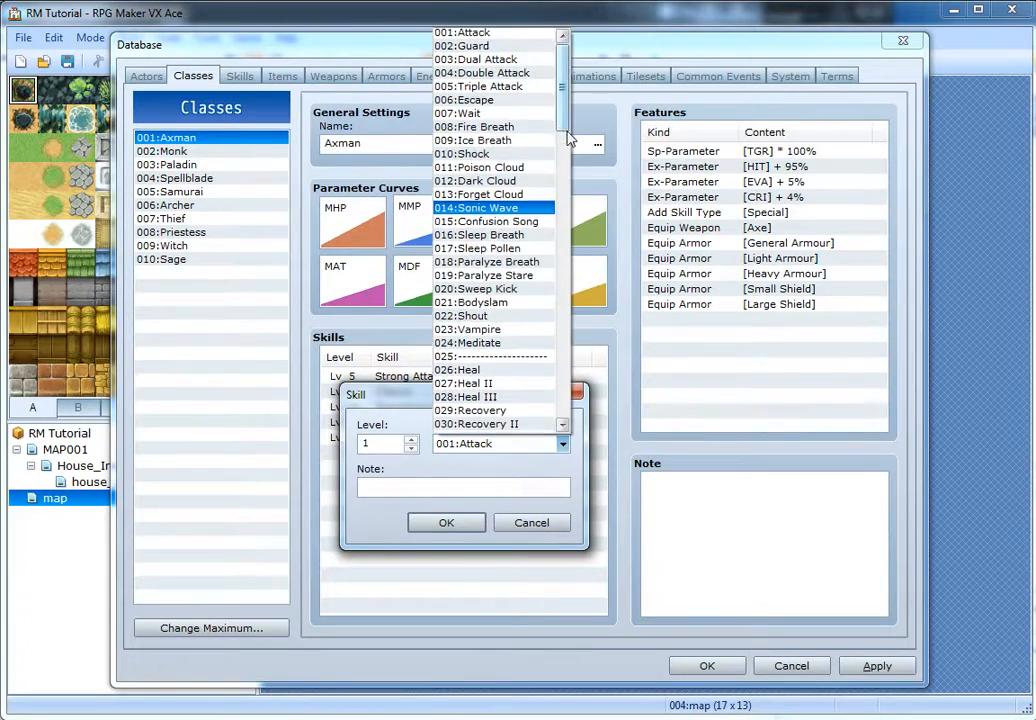
drag(563, 100, 543, 430)
click(539, 491)
click(538, 490)
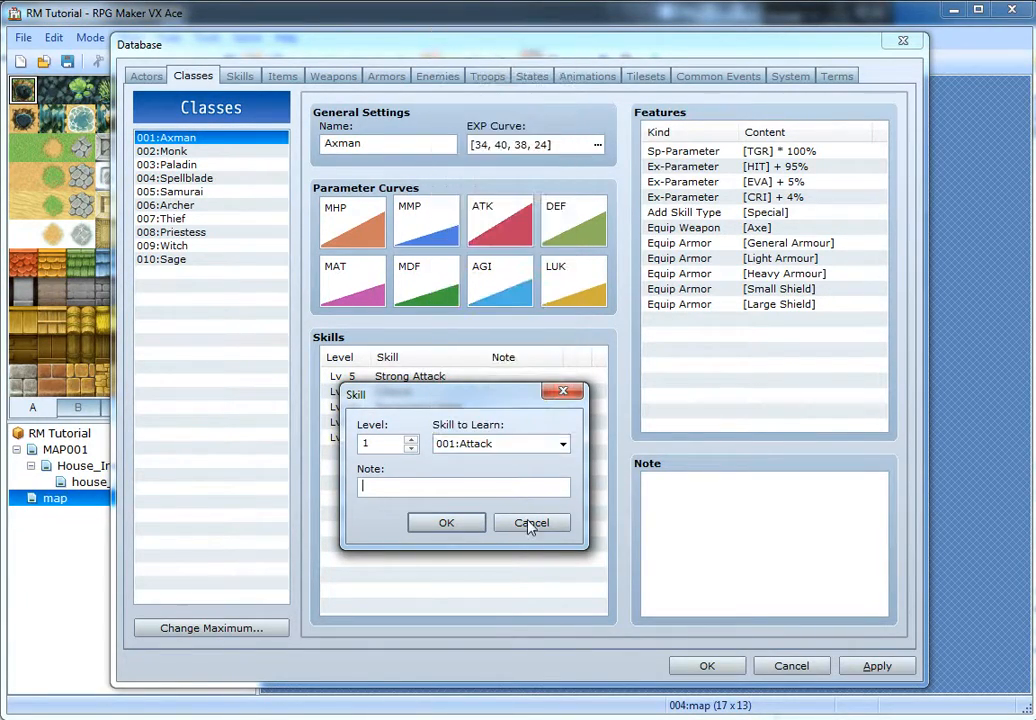
click(530, 523)
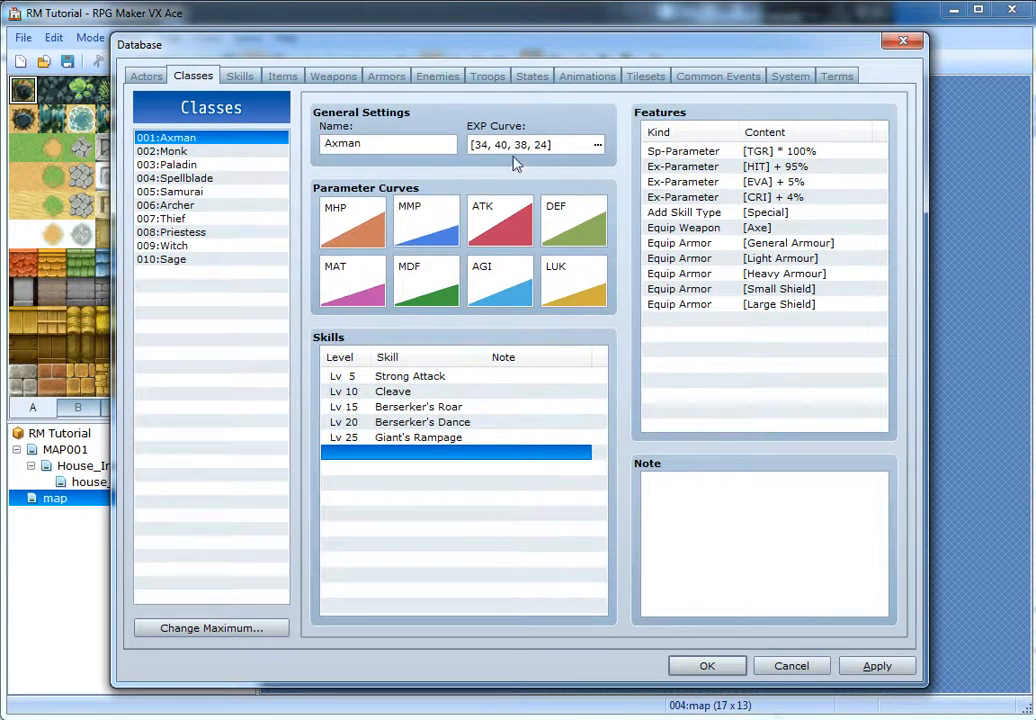
- Try the quick settings E to B on the Axman's MHP parameter curve and settle on quick setting A
double_click(362, 222)
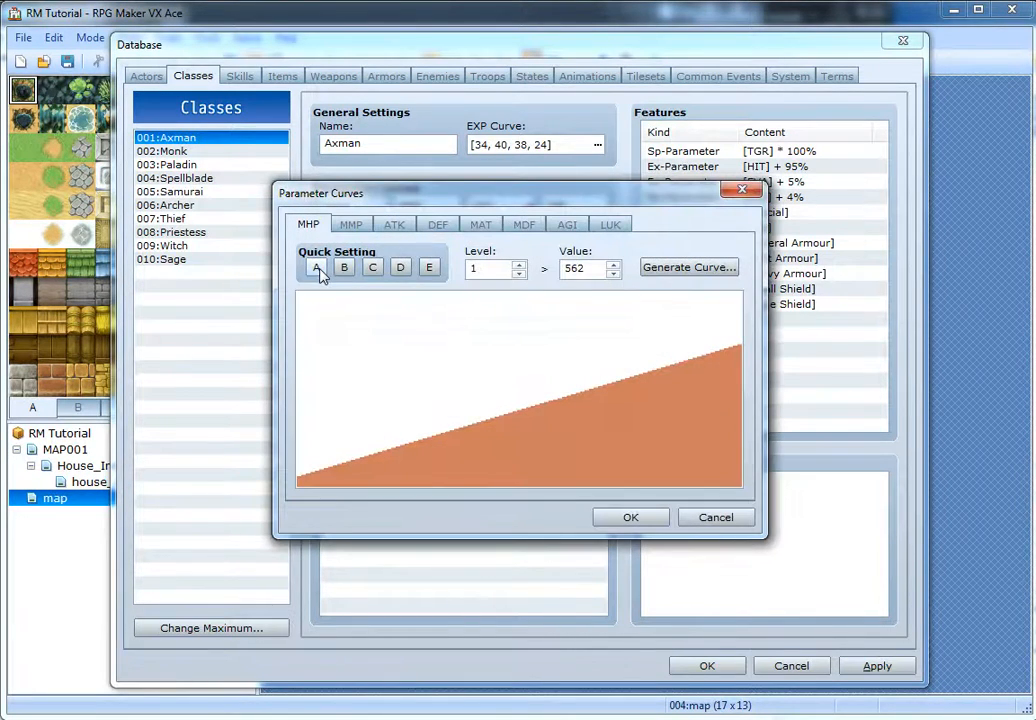
click(429, 267)
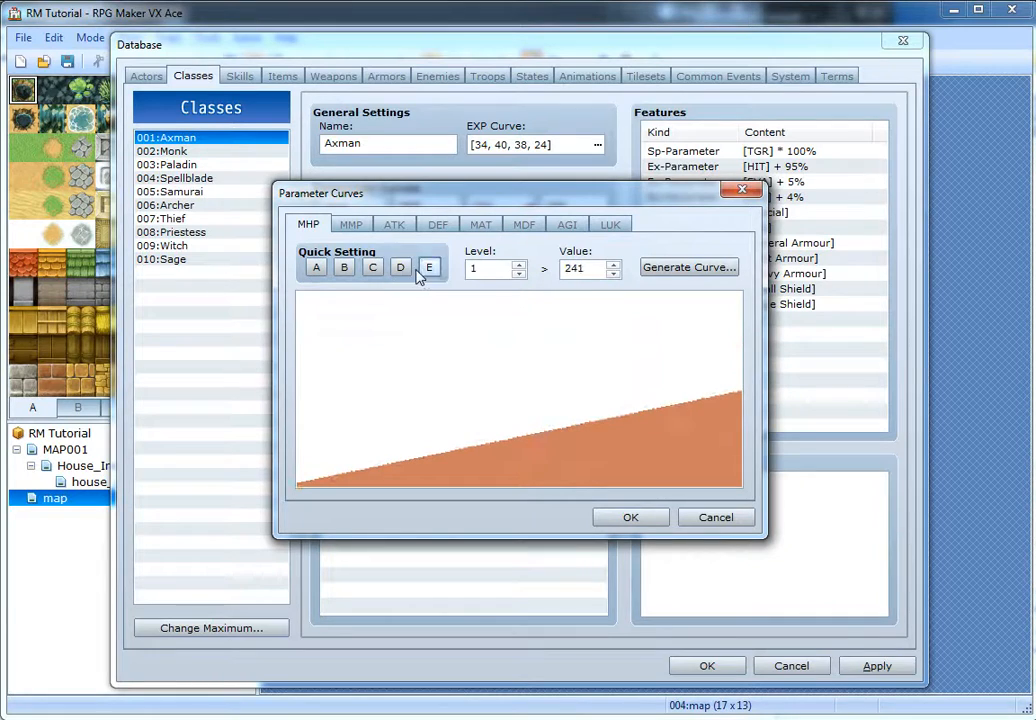
click(400, 268)
click(372, 268)
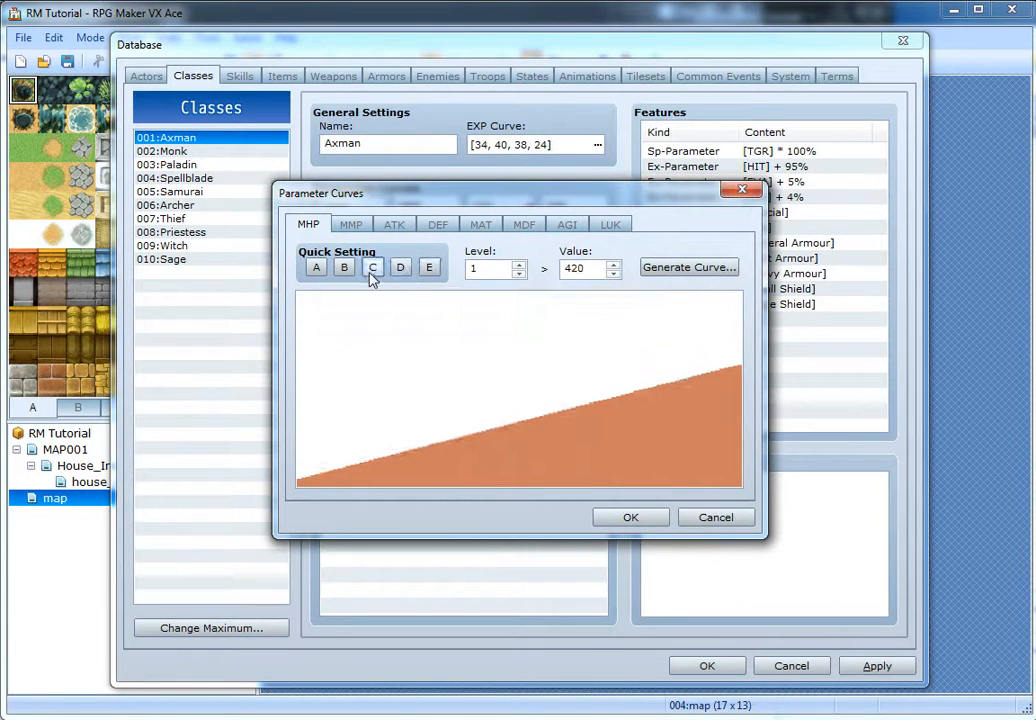
click(344, 268)
click(316, 268)
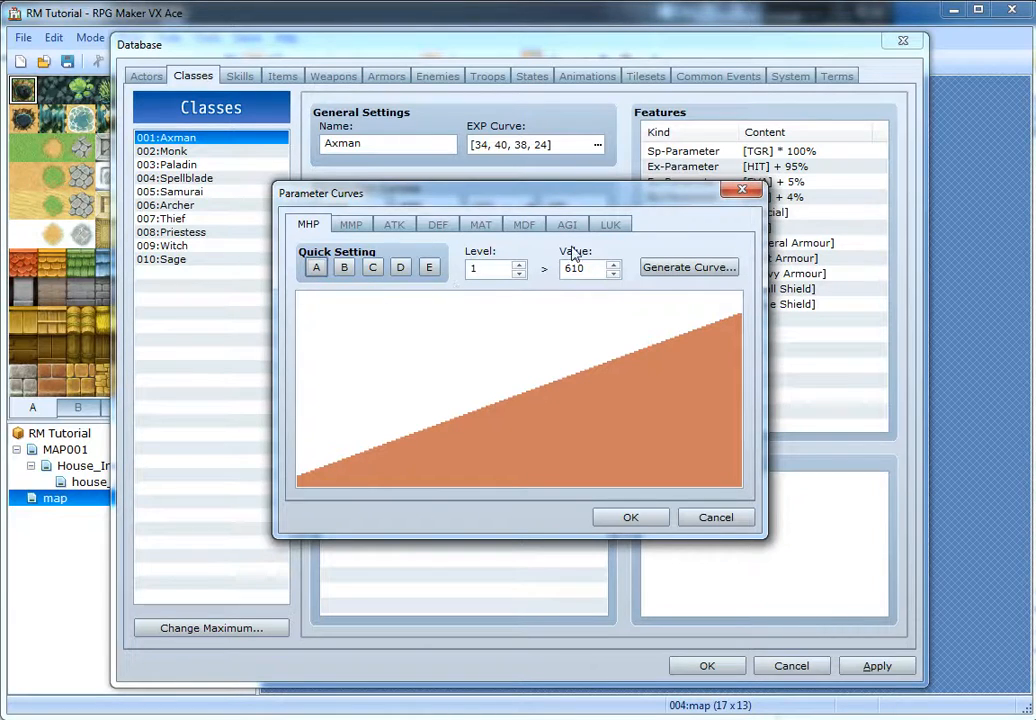
- Generate the MHP curve with a level 99 value of 9999 and slow growth
click(684, 268)
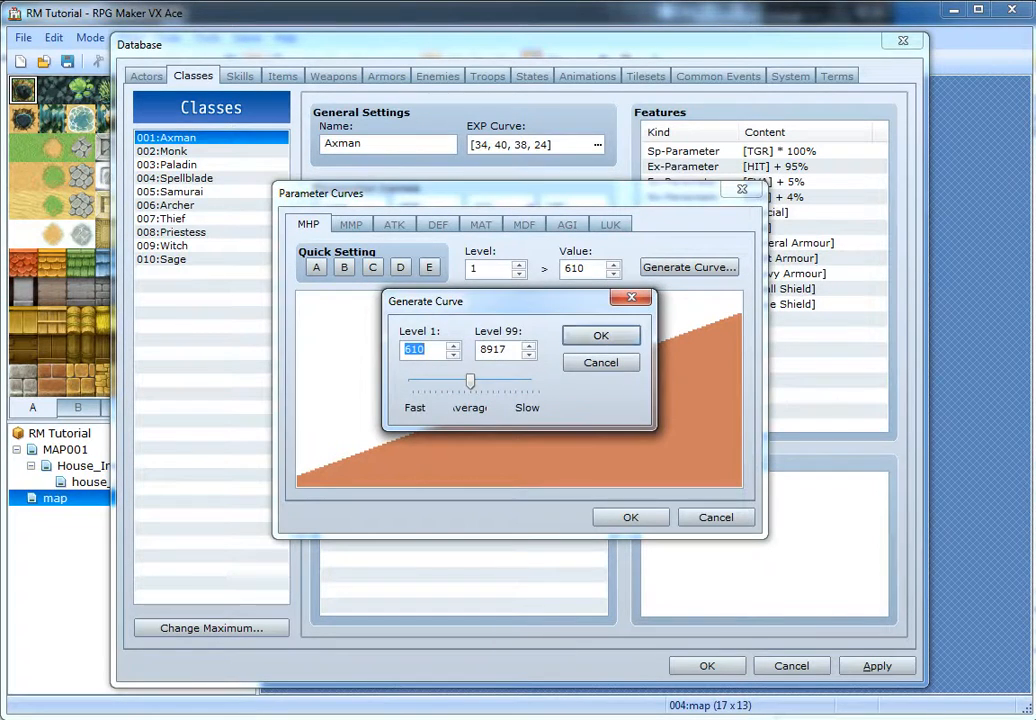
key(Tab)
text(9999)
drag(472, 383, 527, 395)
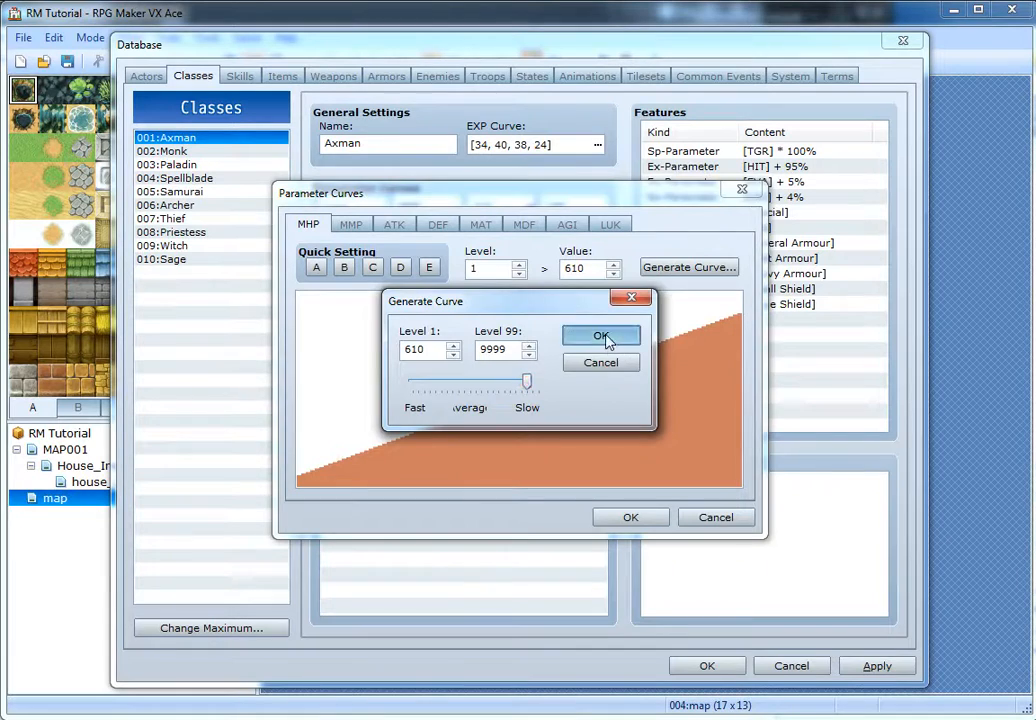
click(603, 338)
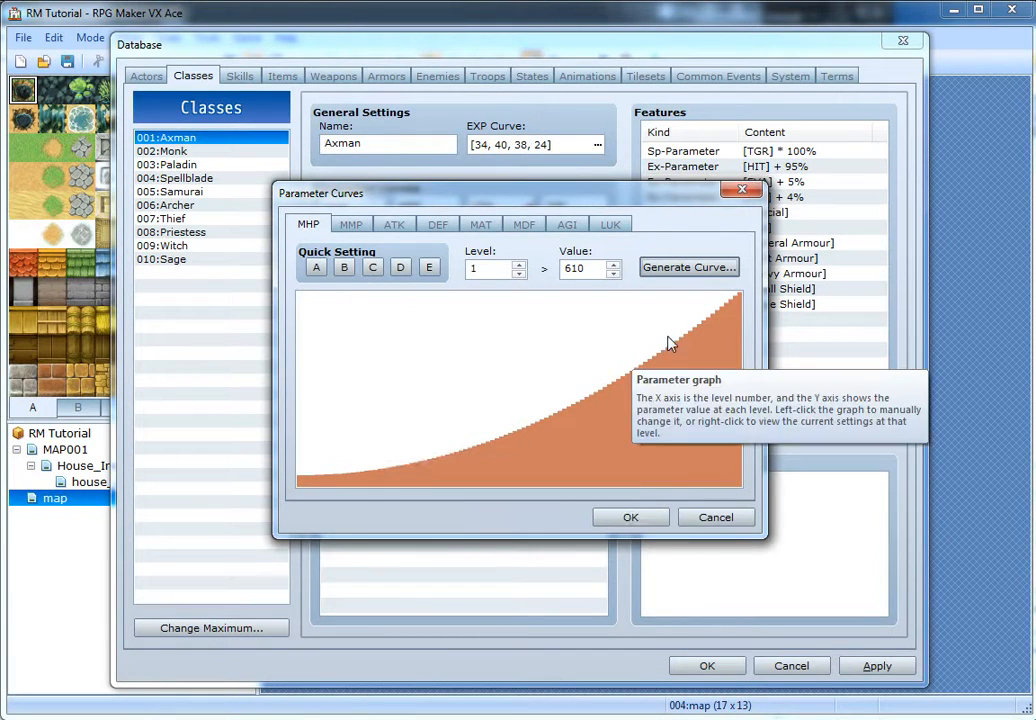
- Regenerate the MHP curve with fast and average growth, settling on growth slightly faster than average
click(674, 276)
drag(473, 380, 404, 388)
click(588, 337)
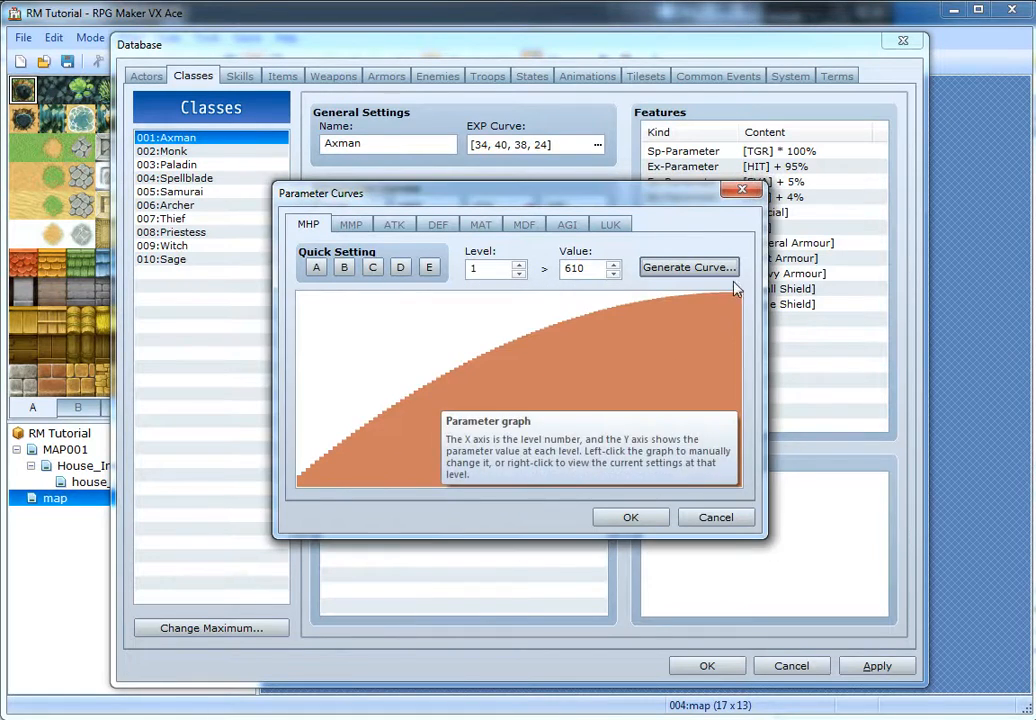
click(605, 337)
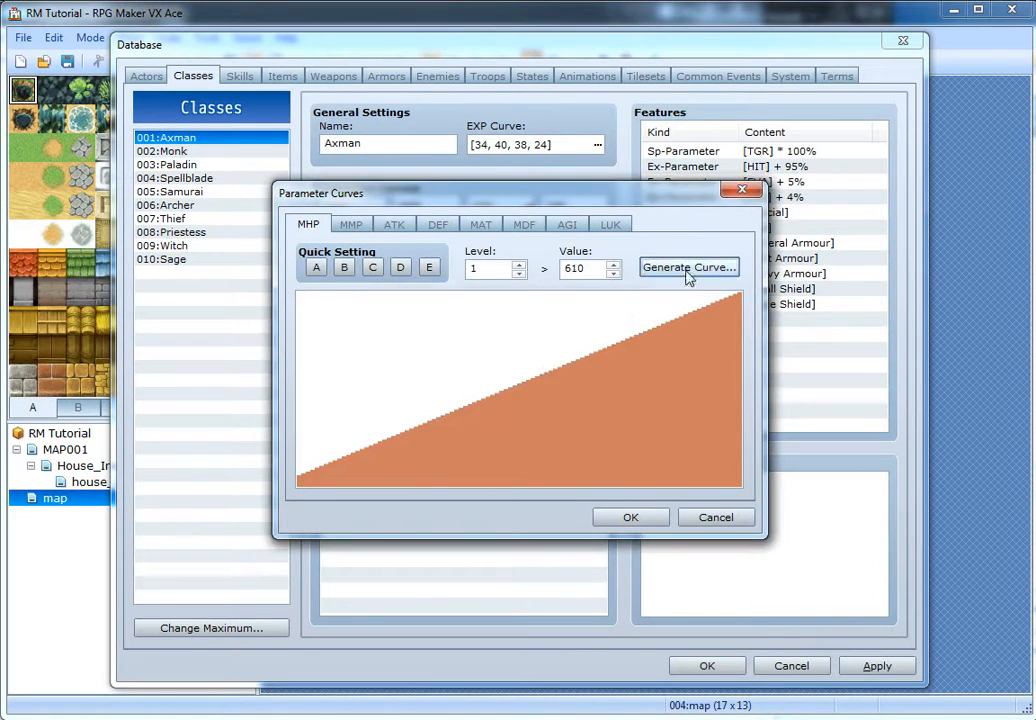
click(687, 271)
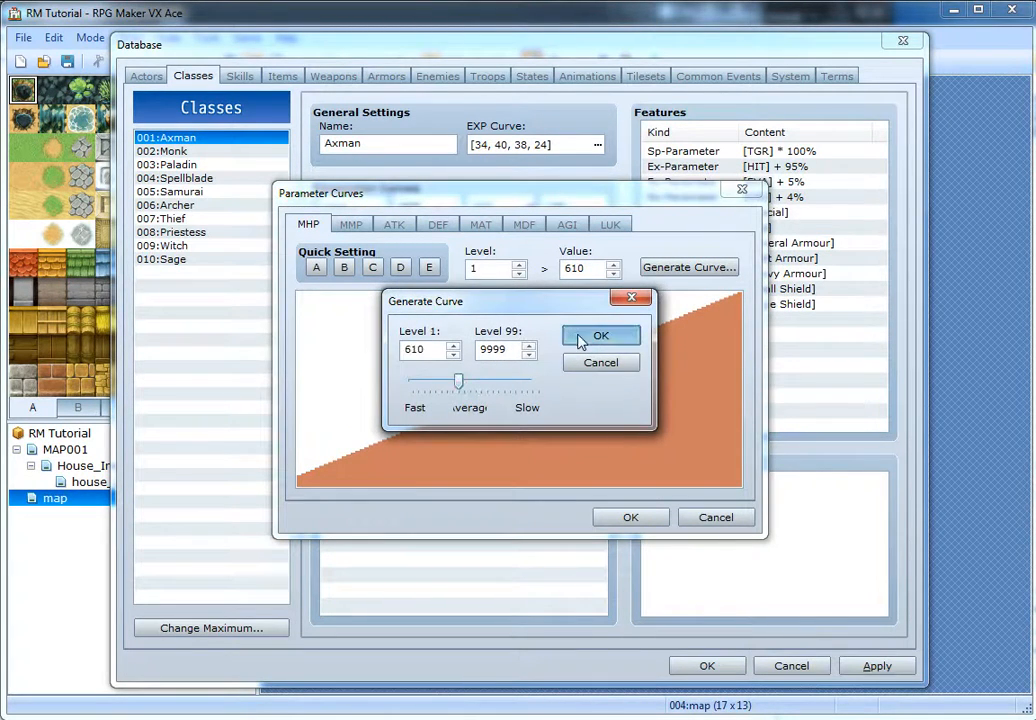
click(580, 339)
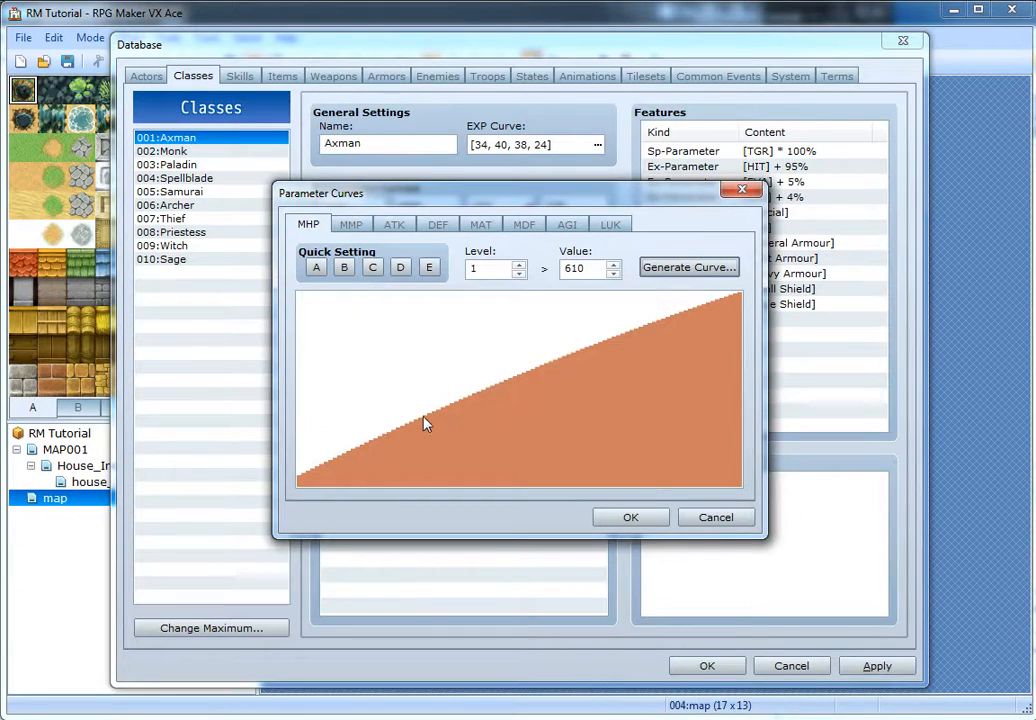
- Apply quick setting A to the MMP and ATK curves and accept the Axman's parameter curves
click(350, 225)
click(316, 268)
click(400, 226)
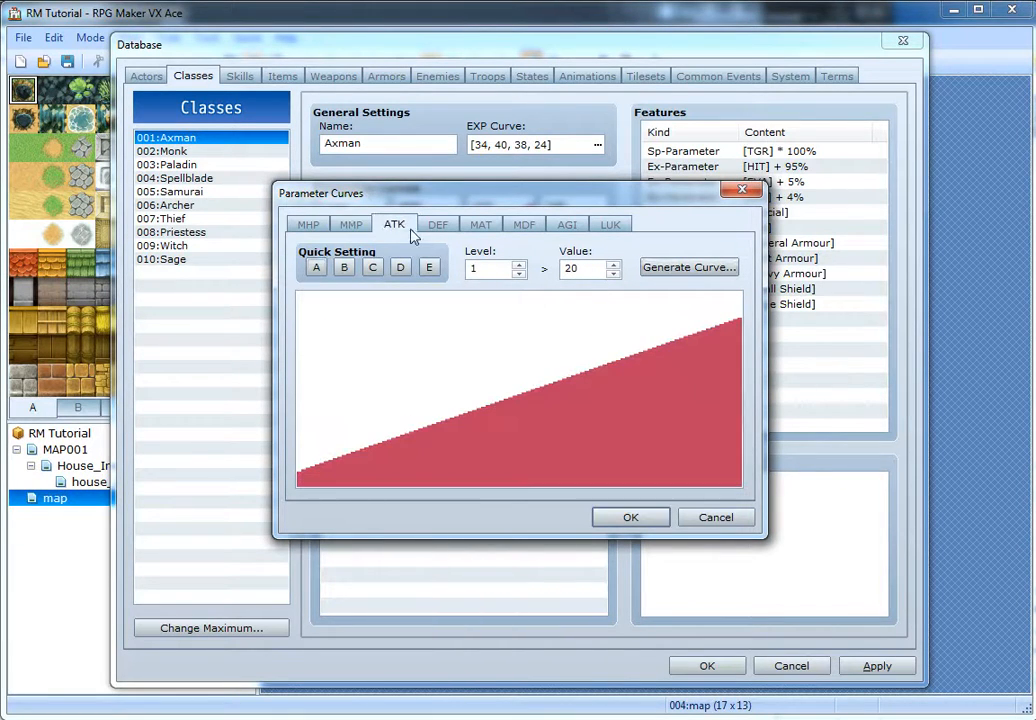
click(332, 271)
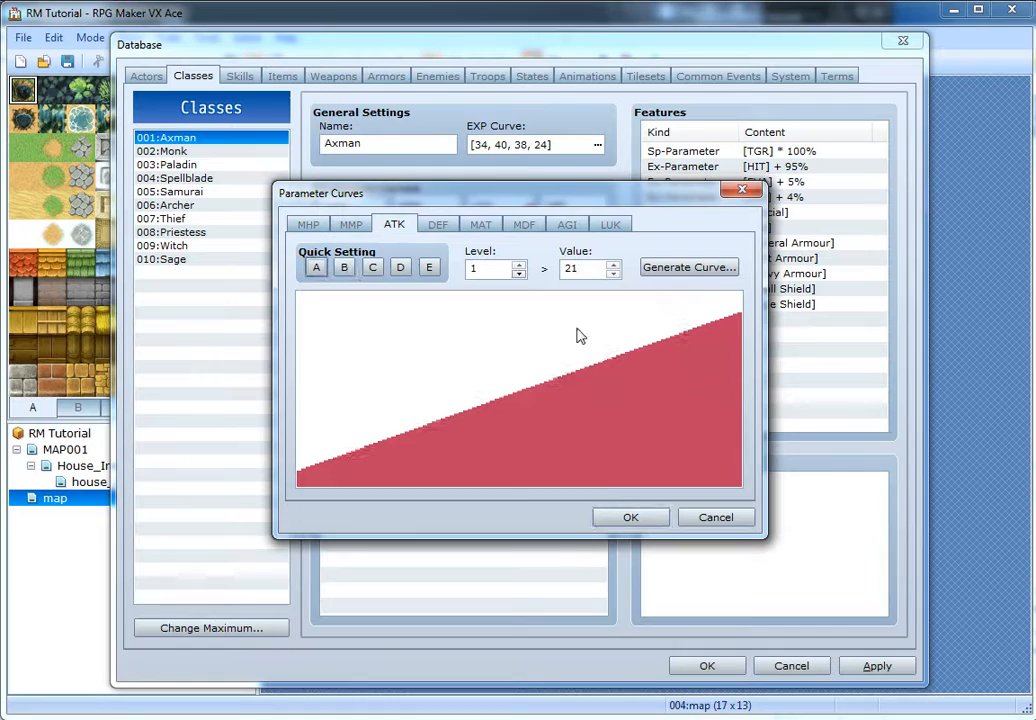
click(626, 516)
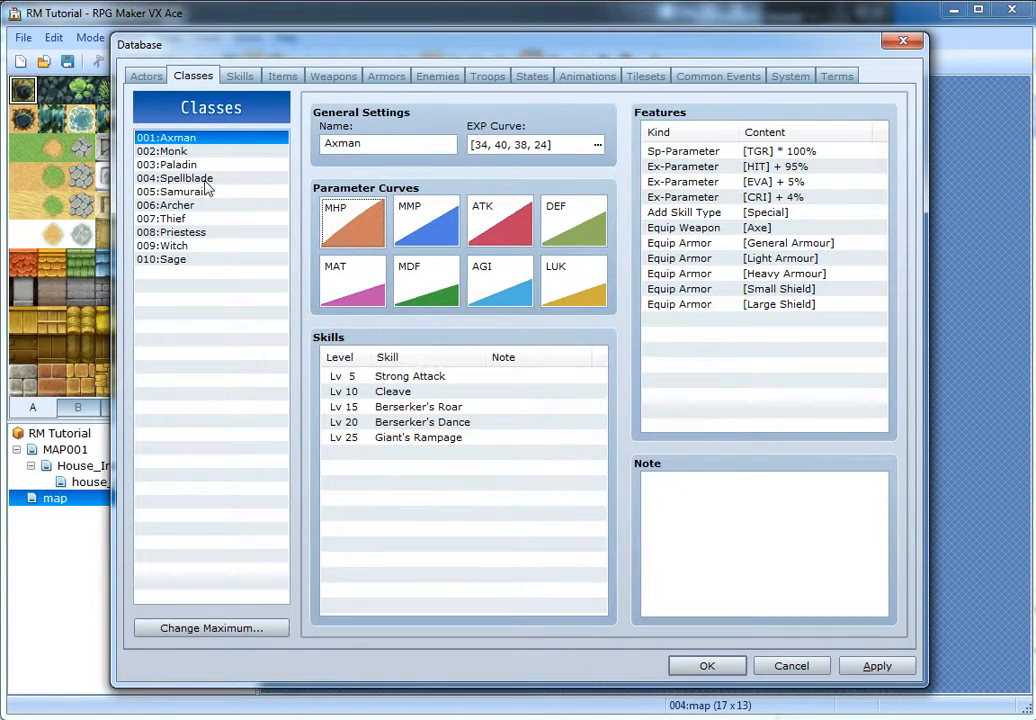
- Review the settings of other classes, including Monk, Priestess, Thief, Witch and Sage, and return to Axman
click(175, 151)
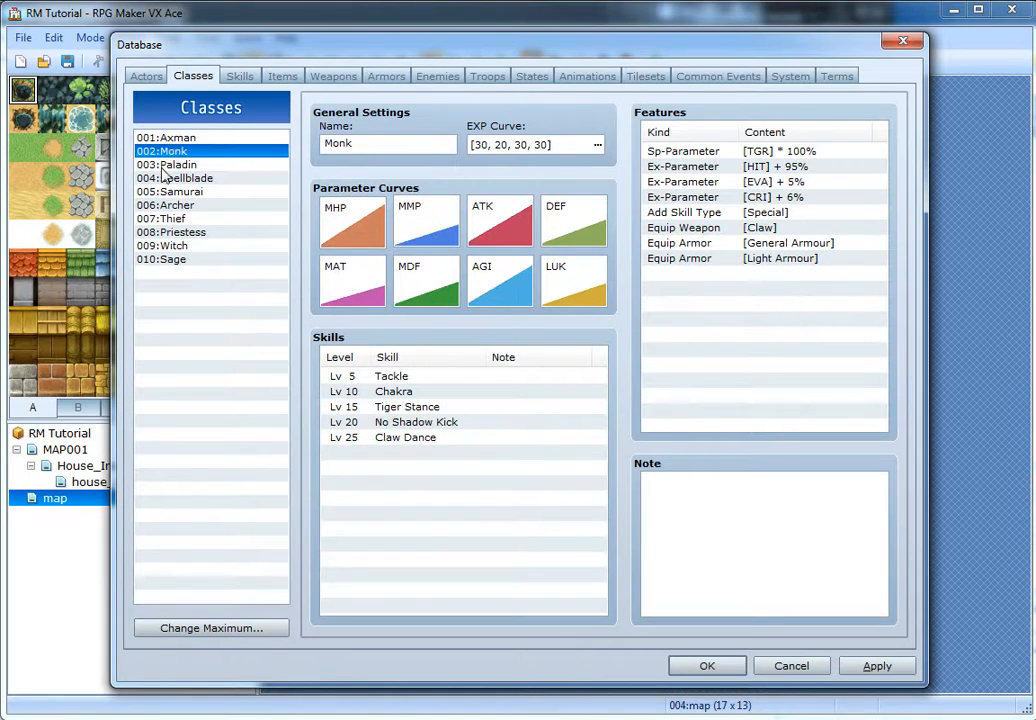
click(199, 231)
click(194, 217)
click(203, 245)
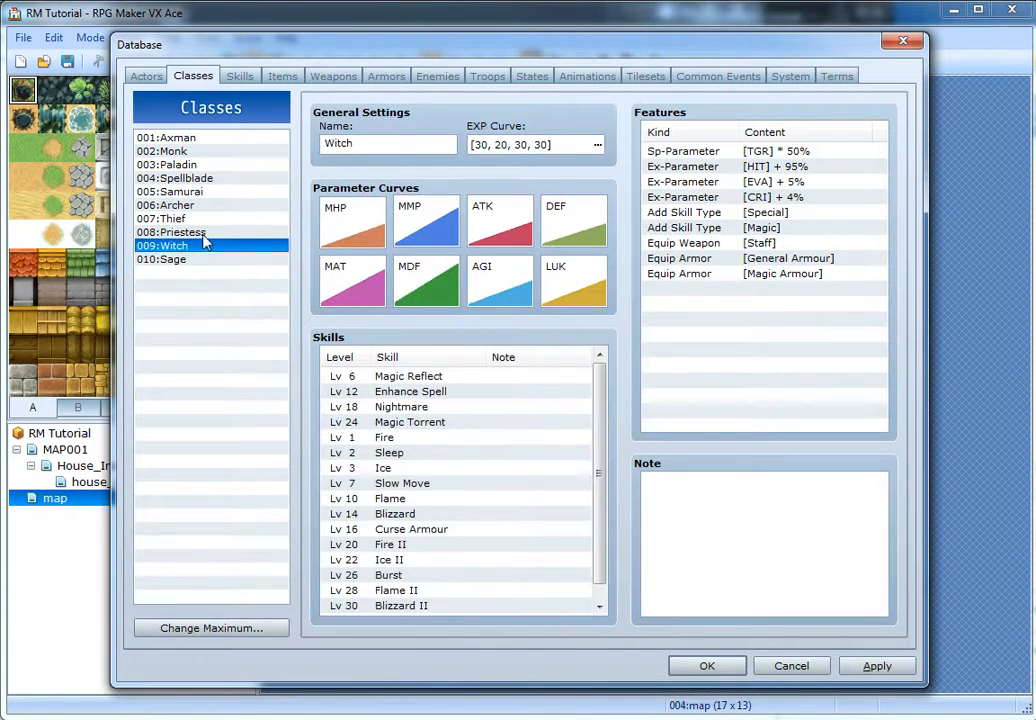
click(200, 258)
click(196, 138)
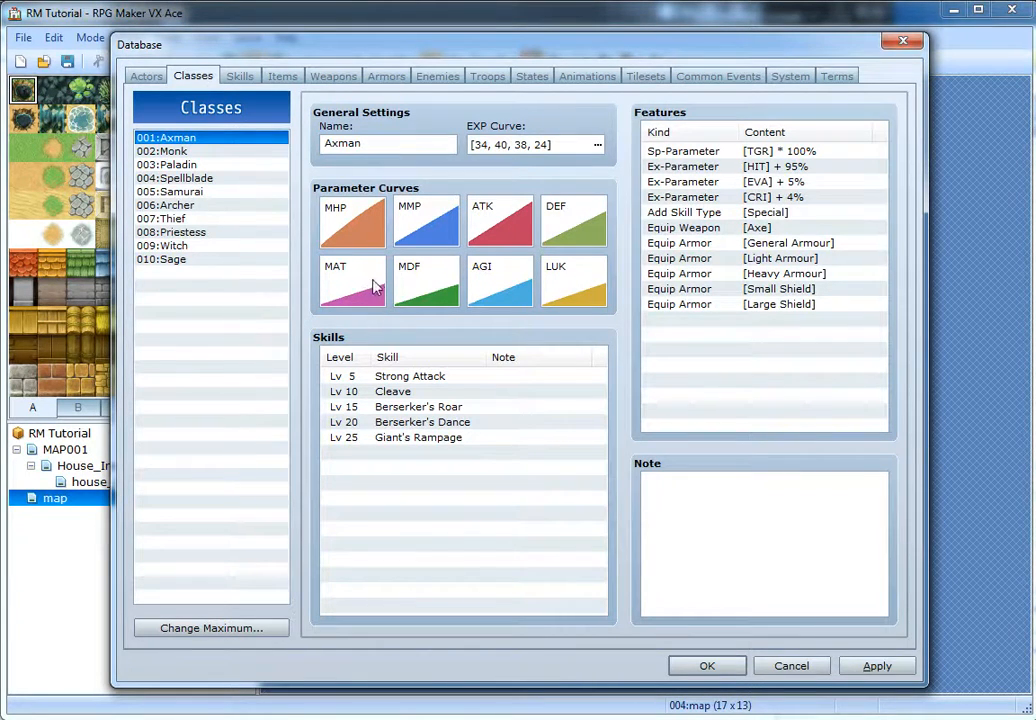
- Apply the Axman class changes and return to Alex's entry in the Actors section
click(590, 545)
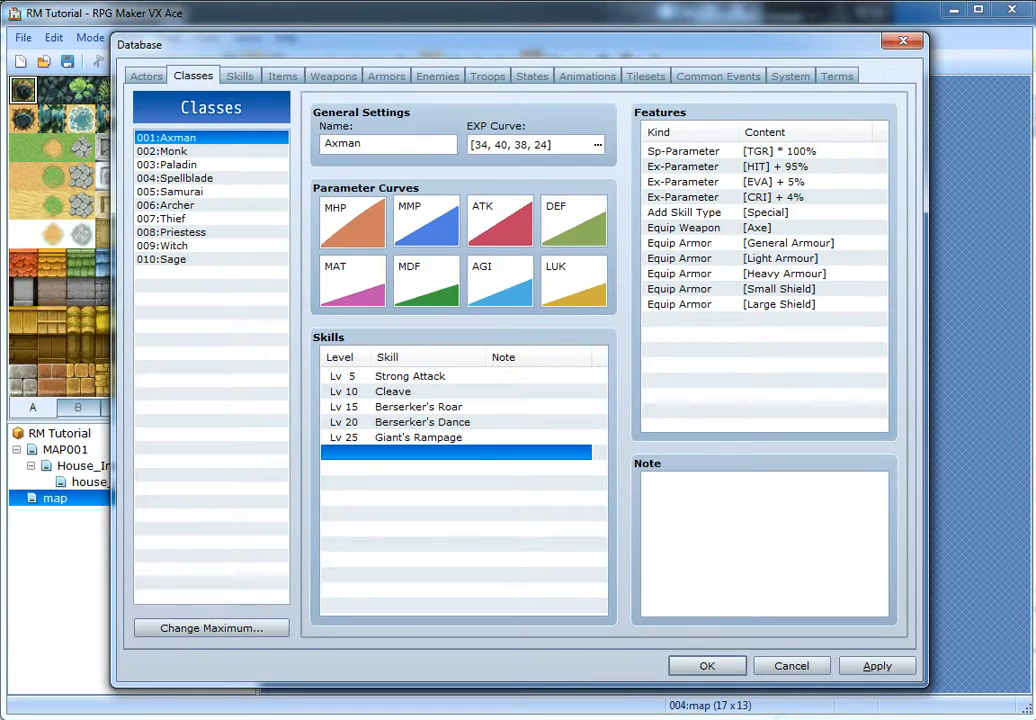
click(868, 664)
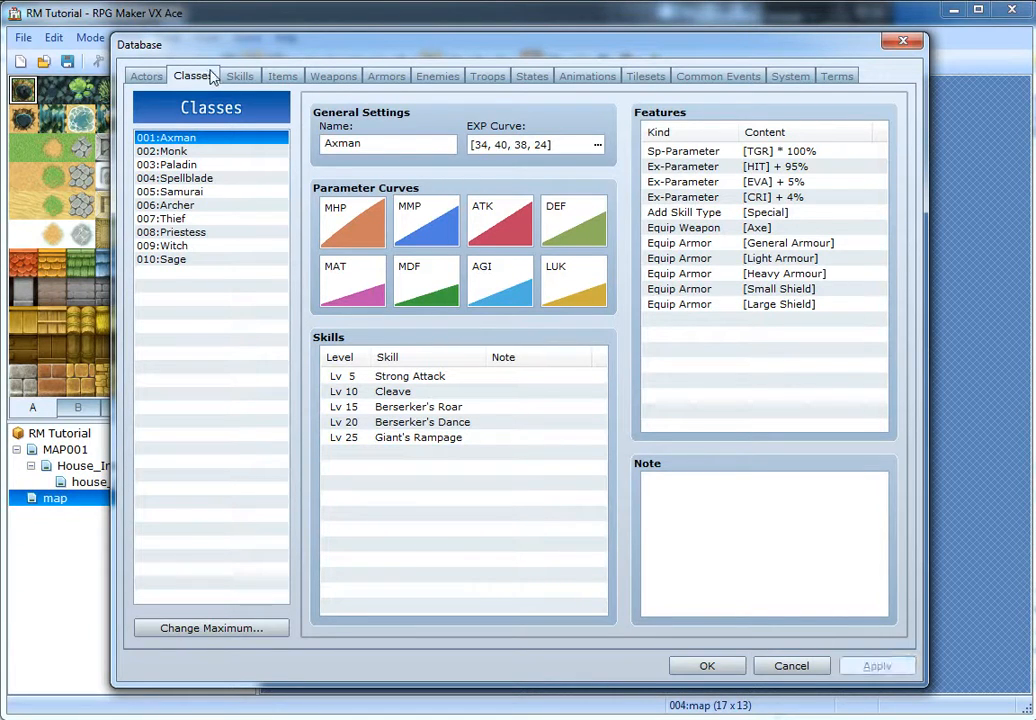
click(146, 76)
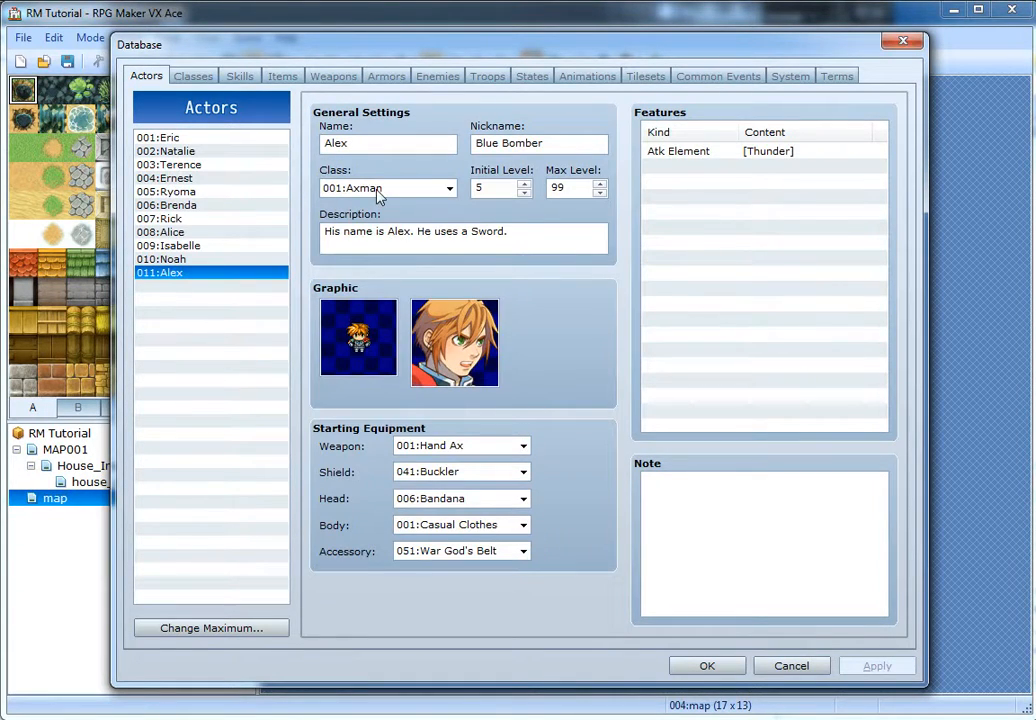
- Raise the maximum number of skills to 127 and select the new empty skill entry
click(193, 76)
click(240, 77)
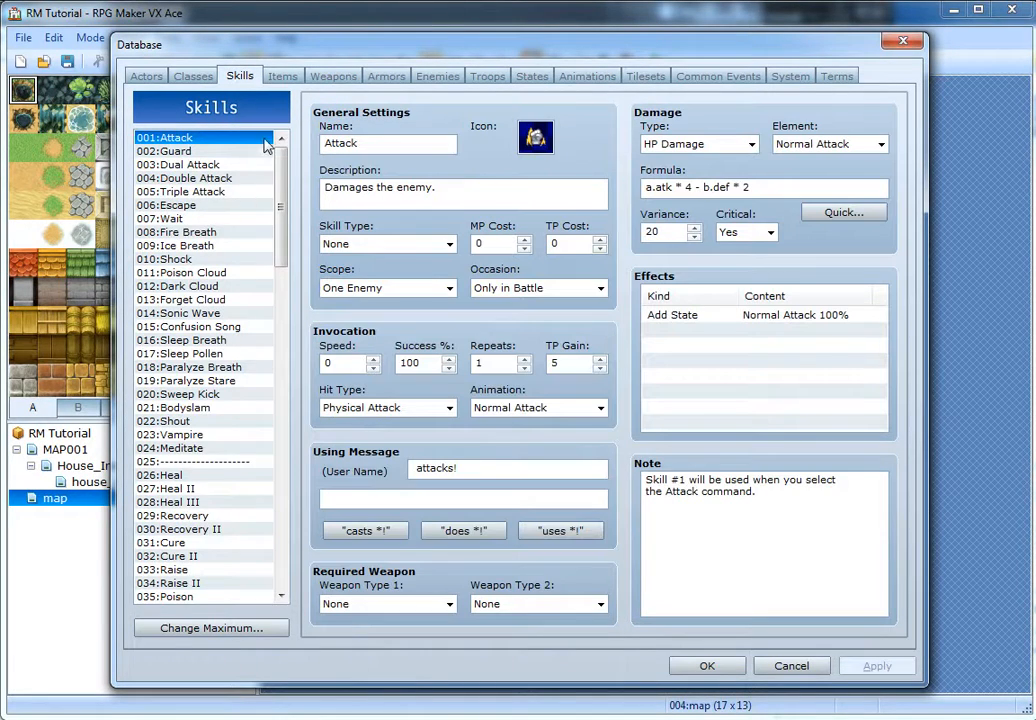
scroll(227, 483, down, 20)
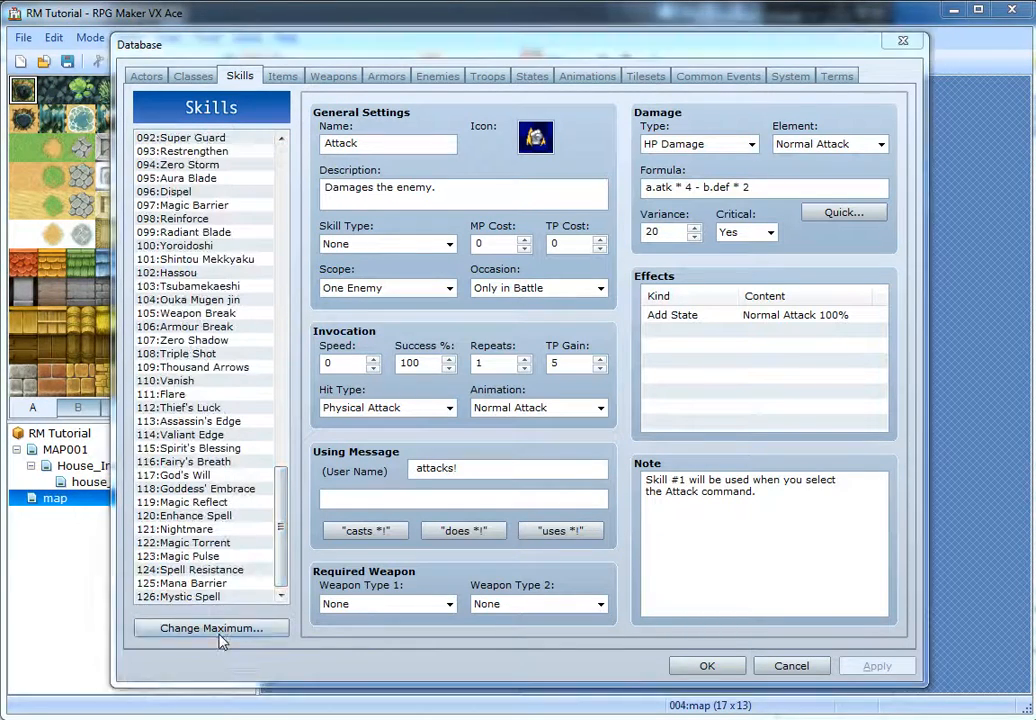
click(212, 627)
click(236, 622)
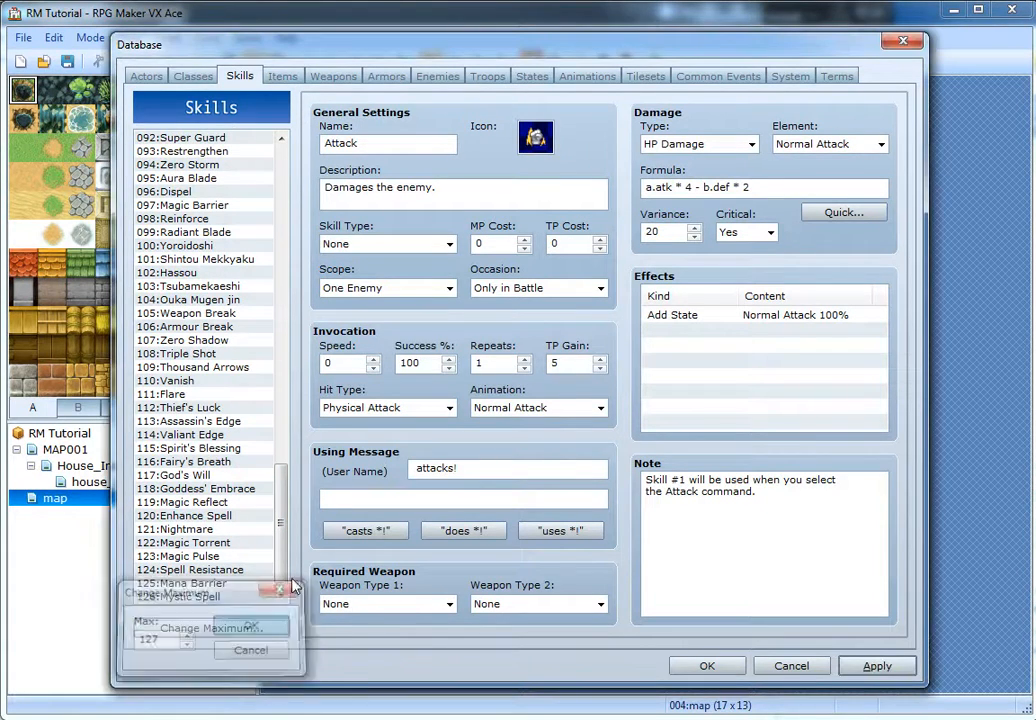
drag(281, 580, 245, 609)
click(229, 599)
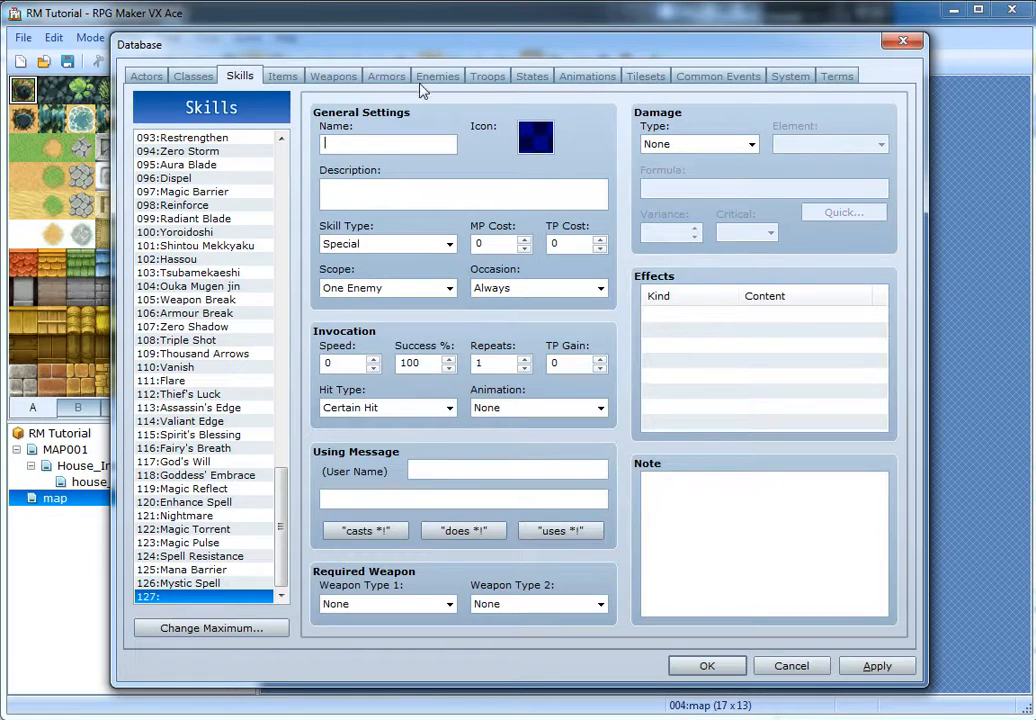
- Name the new skill Flare with the description "Attack all enemies" and assign it the white and gold starburst icon
text(Flare)
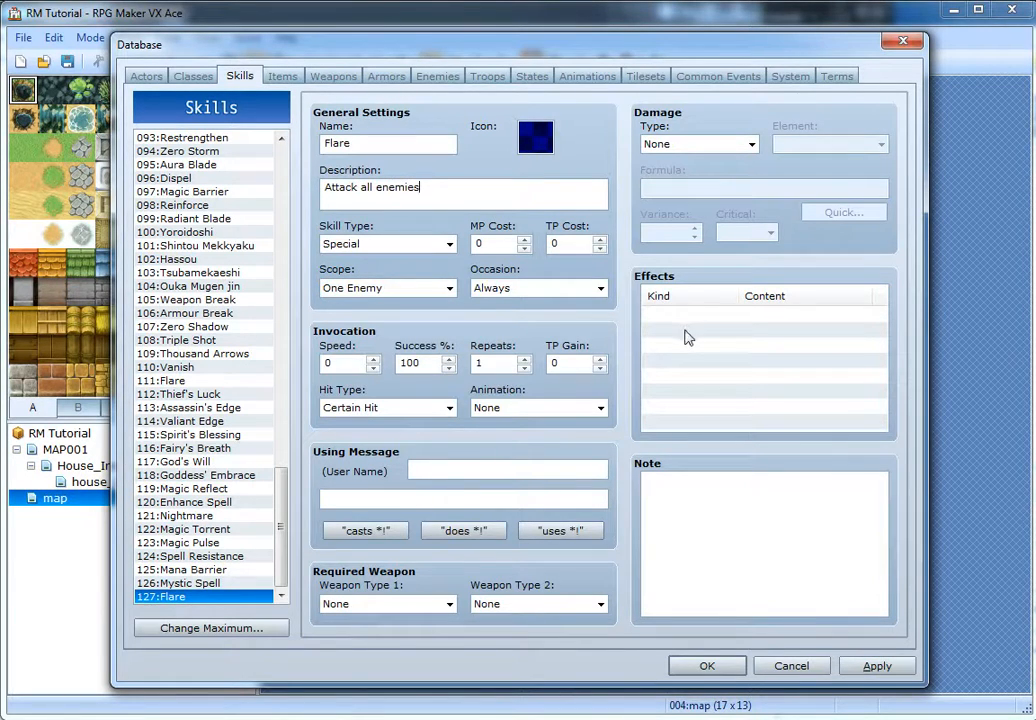
click(683, 316)
click(547, 148)
double_click(544, 150)
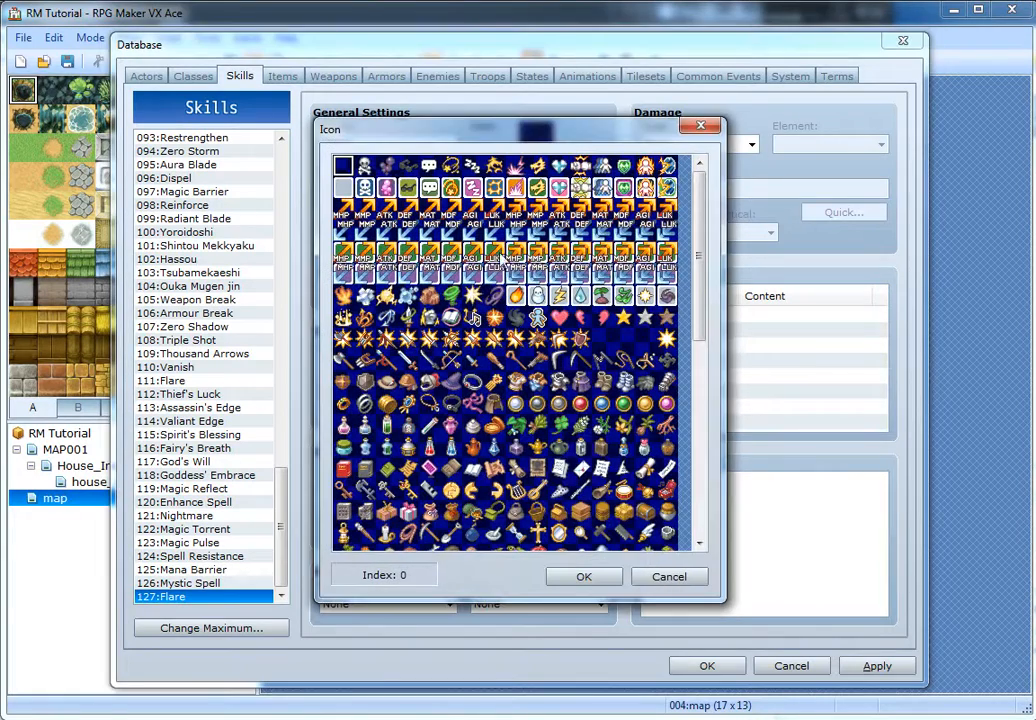
click(394, 207)
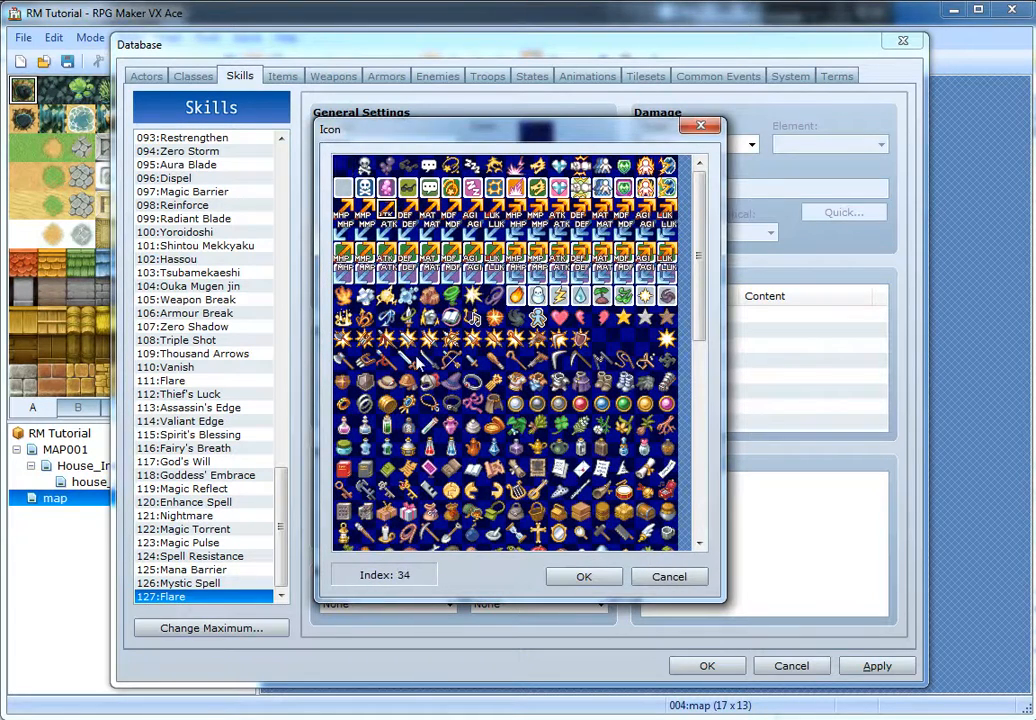
click(667, 339)
double_click(663, 341)
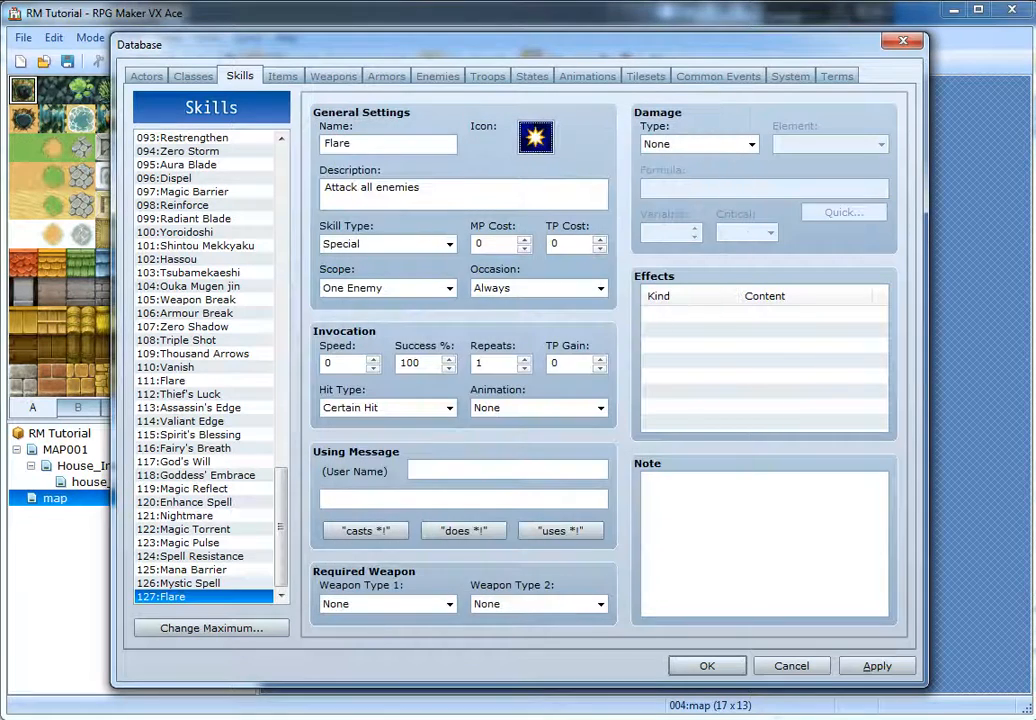
- Set Flare's skill type to Magic and its MP cost to 50
key(Tab)
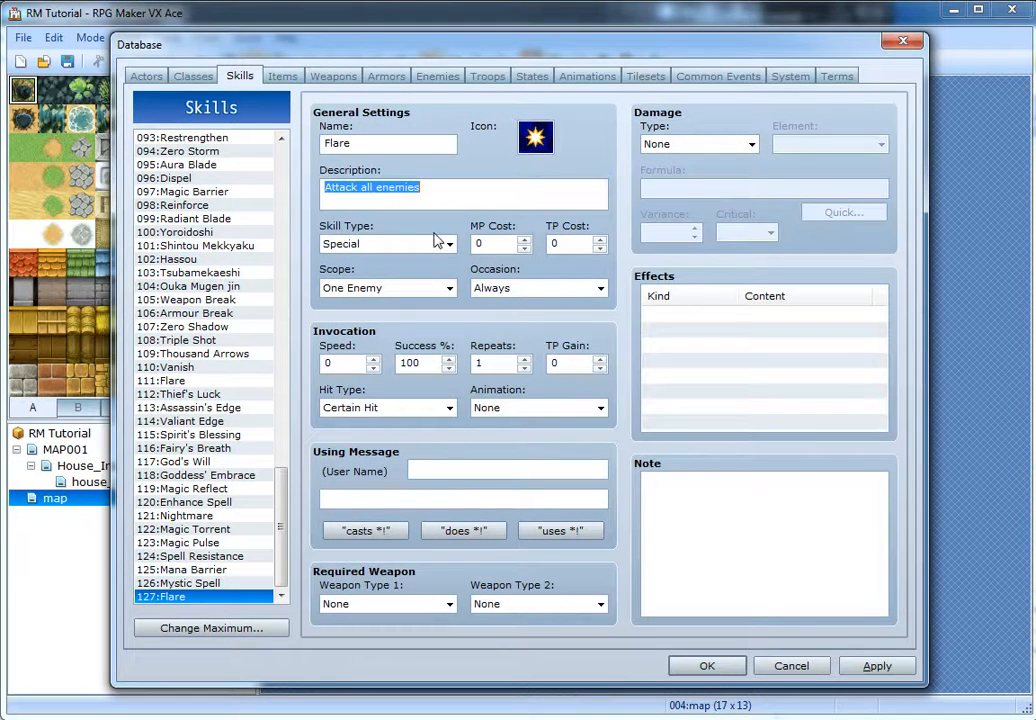
click(366, 246)
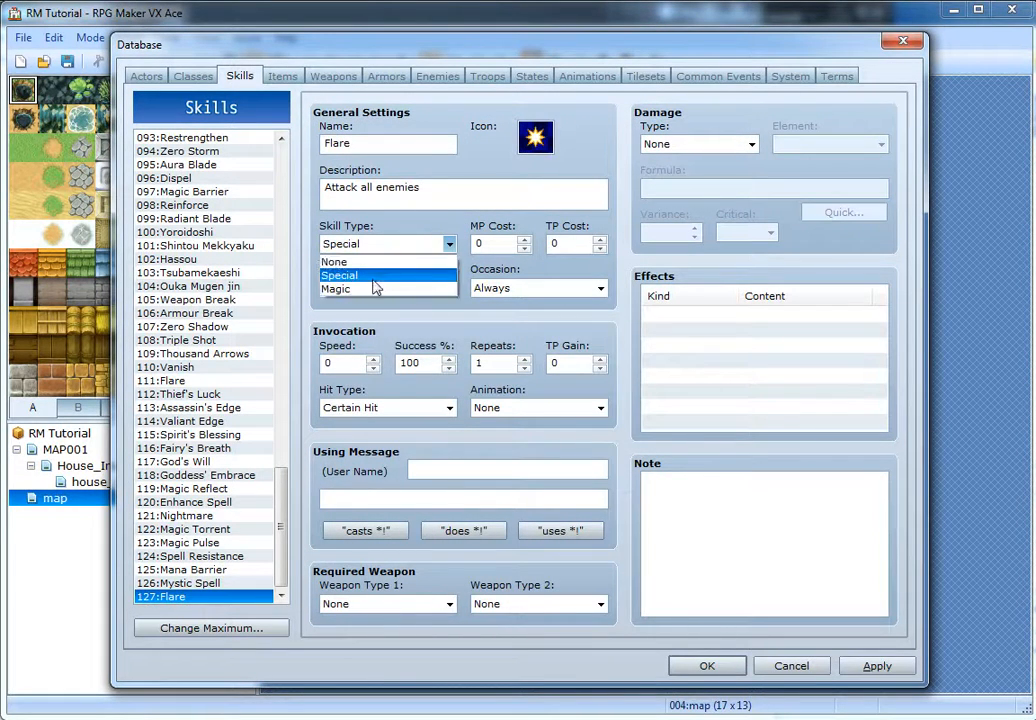
click(366, 278)
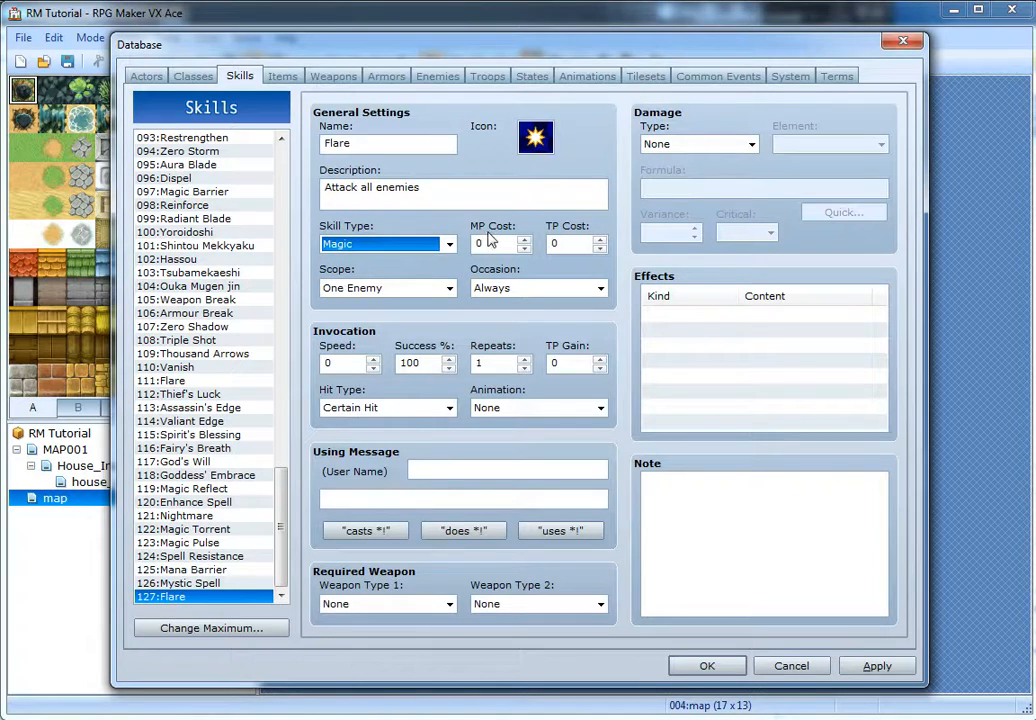
key(Tab)
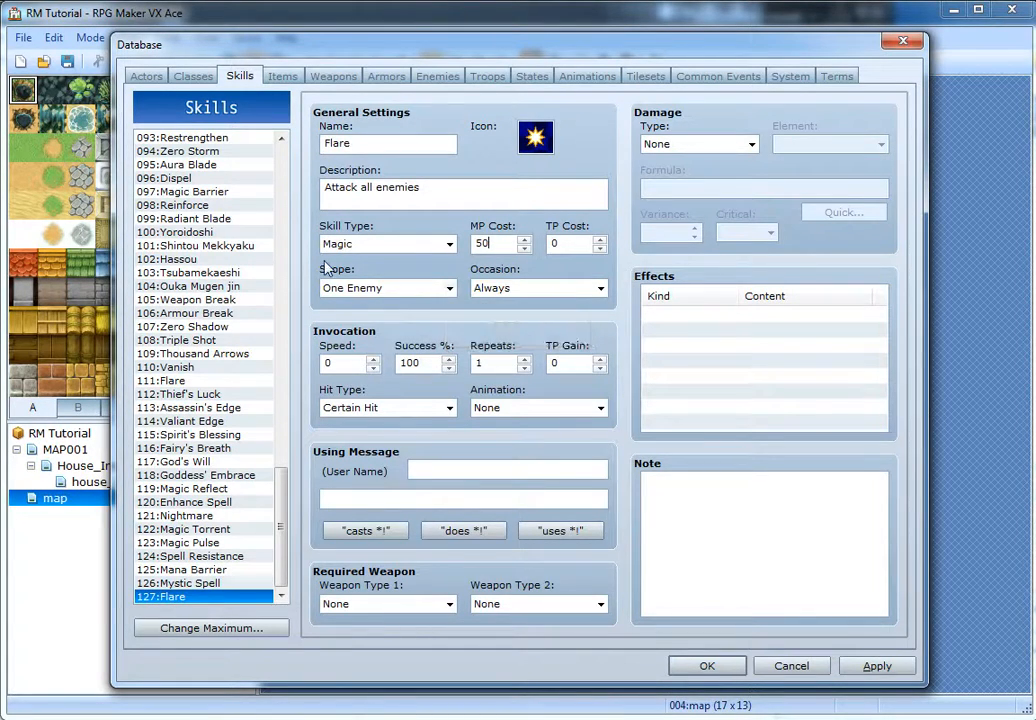
- Set Flare's scope to All Enemies and its occasion to Only in Battle
click(377, 289)
click(355, 332)
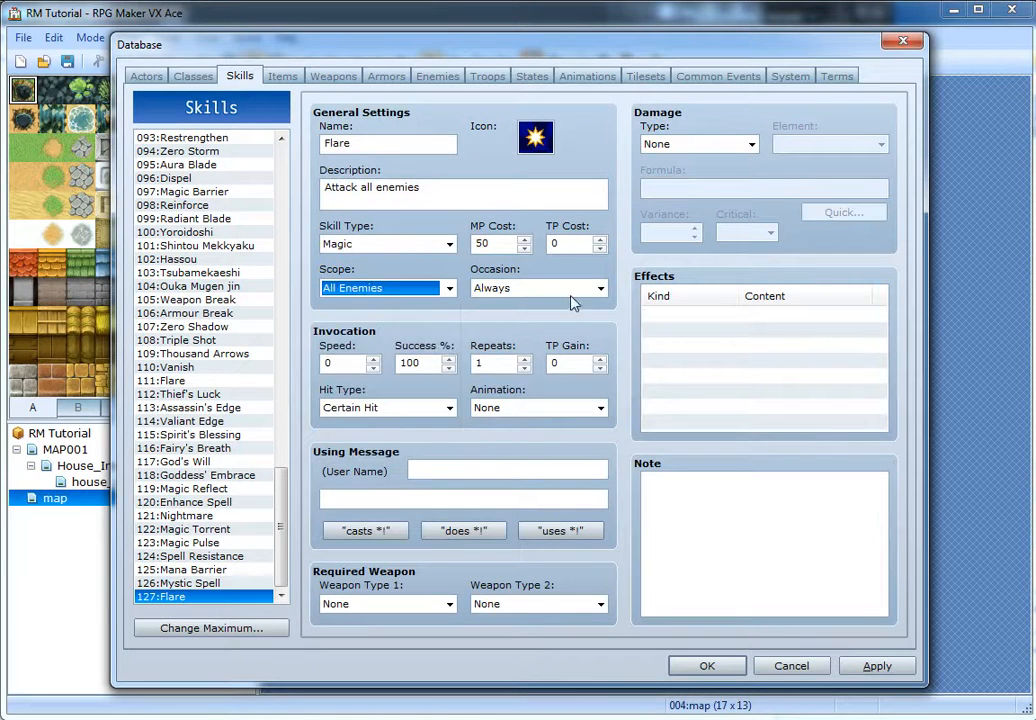
click(398, 289)
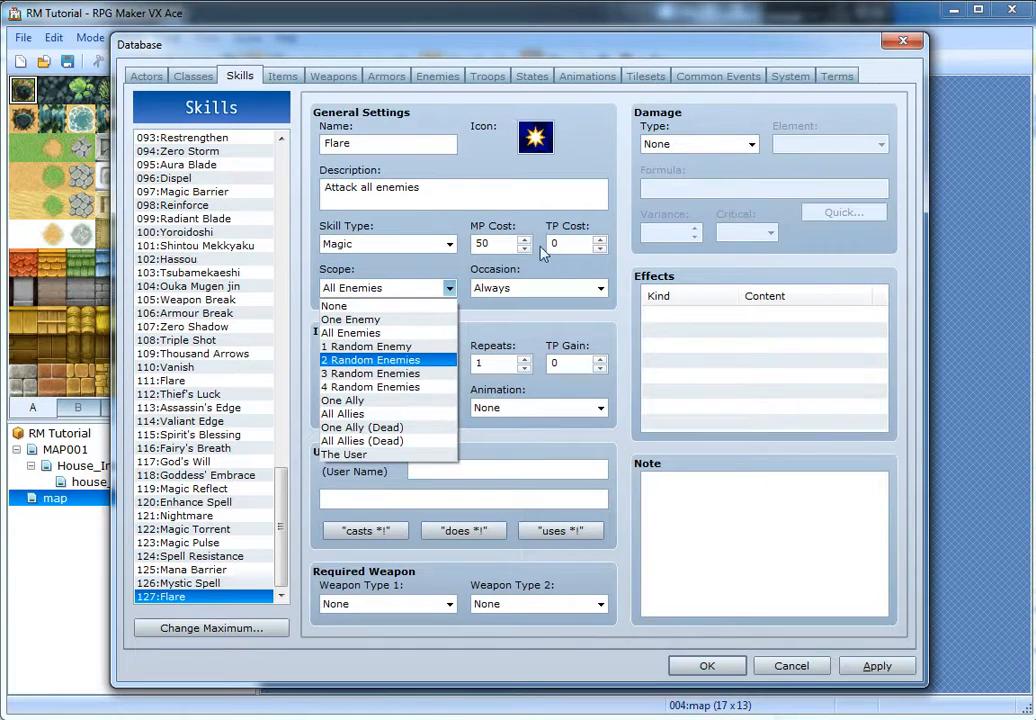
click(566, 309)
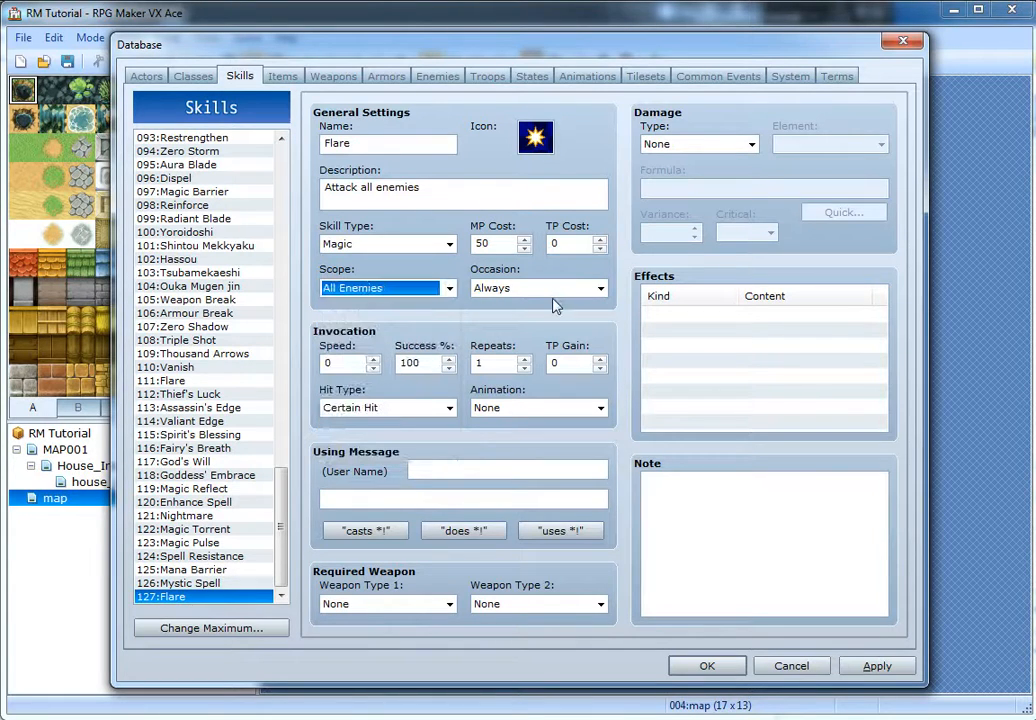
click(540, 290)
click(512, 320)
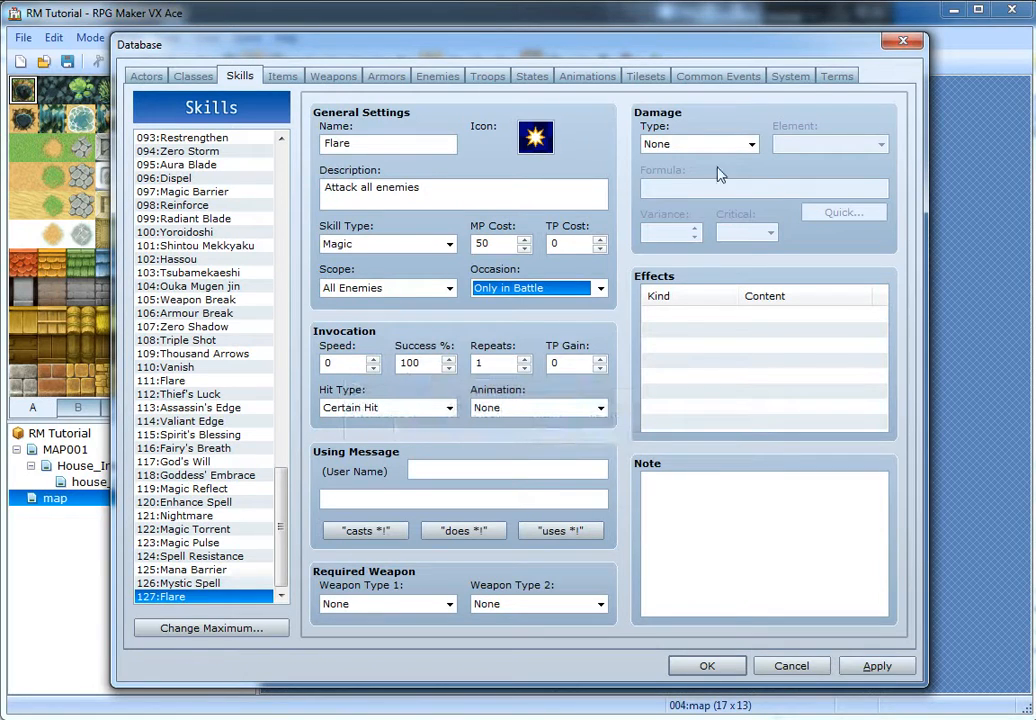
- Set Flare's damage type to HP Damage and generate its formula with base value 999 and magical factor 2
click(741, 146)
click(750, 175)
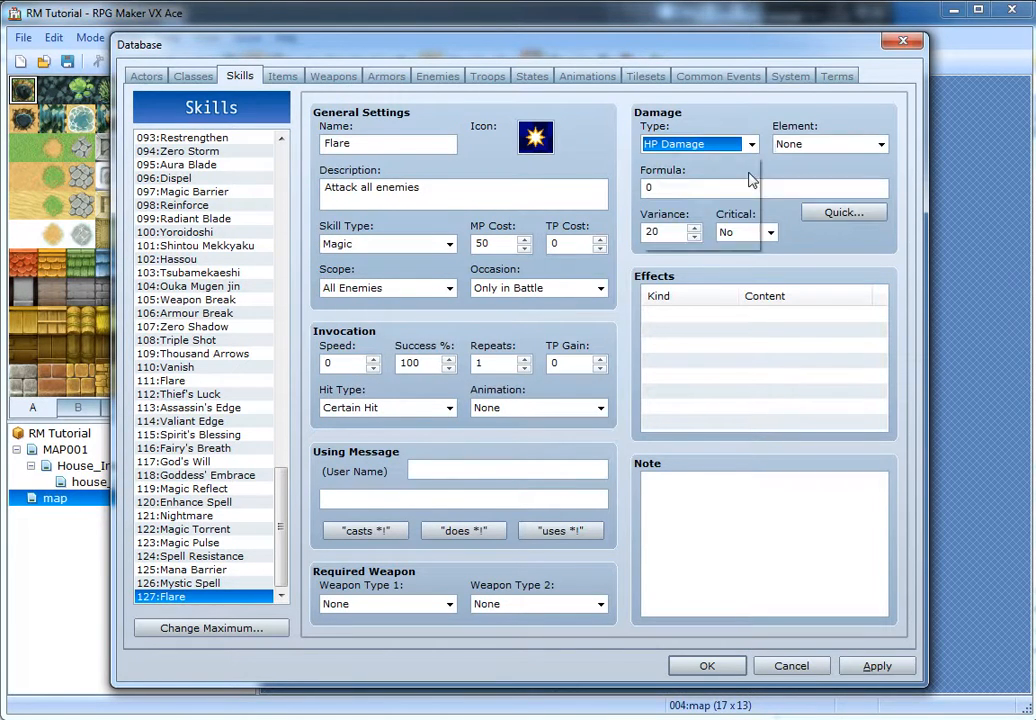
click(815, 216)
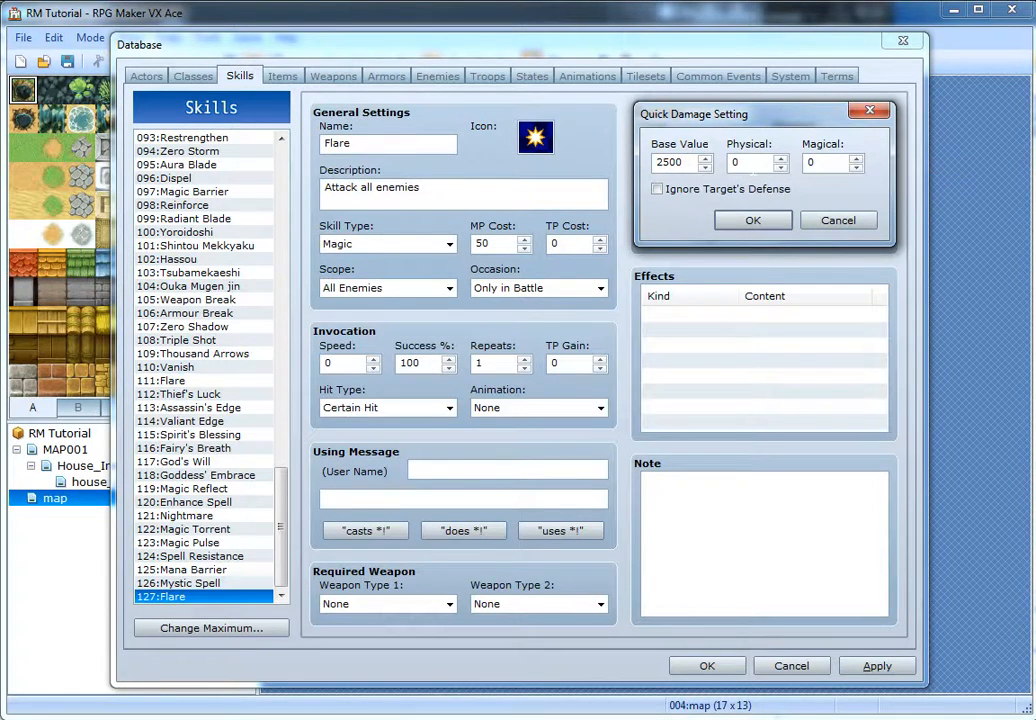
text(999)
key(Tab)
text(2)
key(Return)
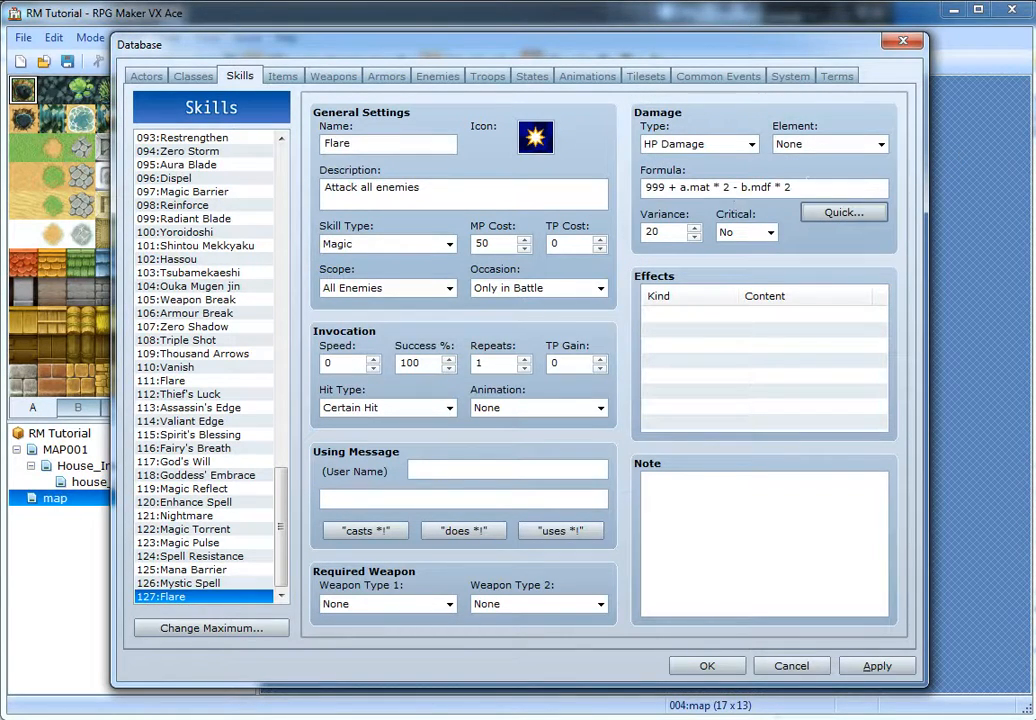
- Change Flare's damage formula to 2500 + a.mat * 4 - b.mdf * 2 and apply the changes
drag(797, 188, 641, 188)
click(790, 188)
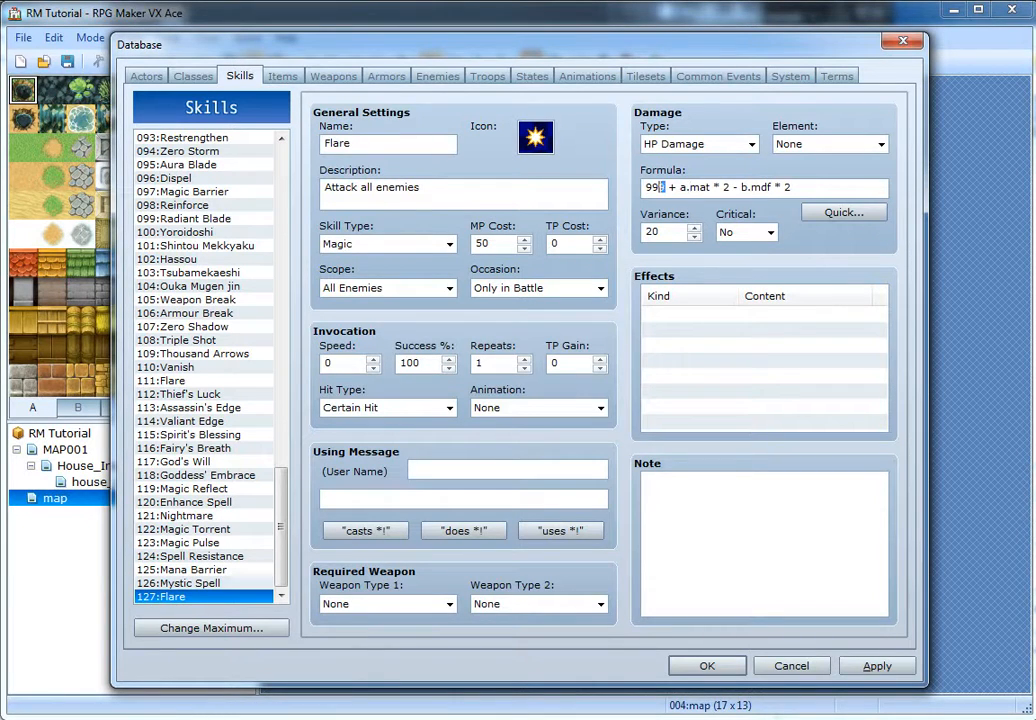
text(2500)
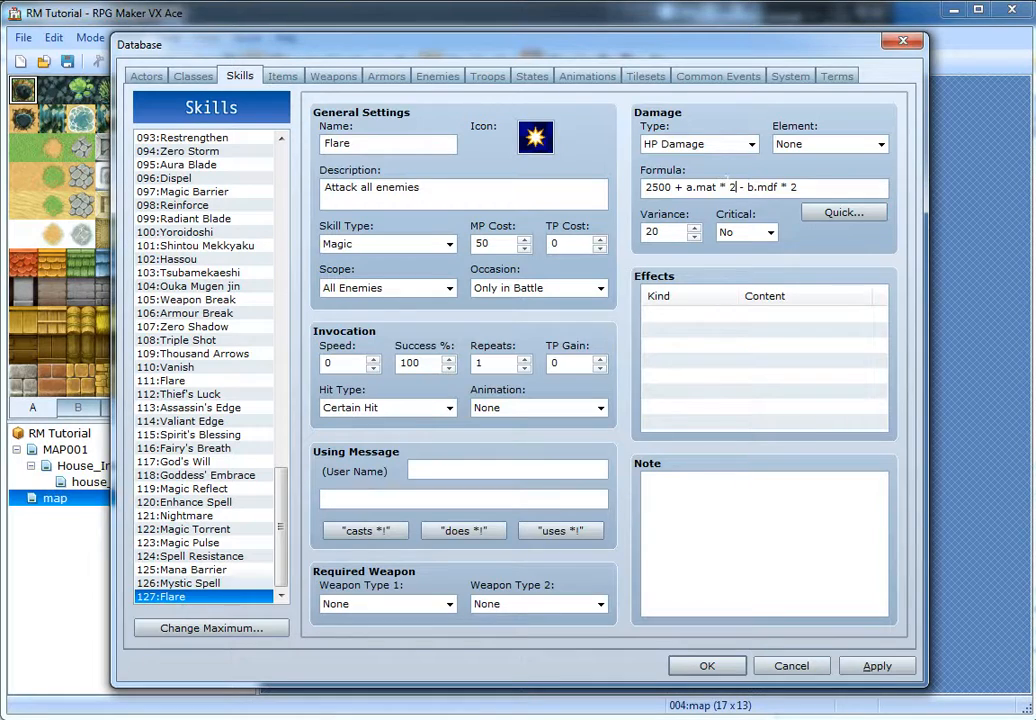
key(BackSpace)
text(4)
click(869, 674)
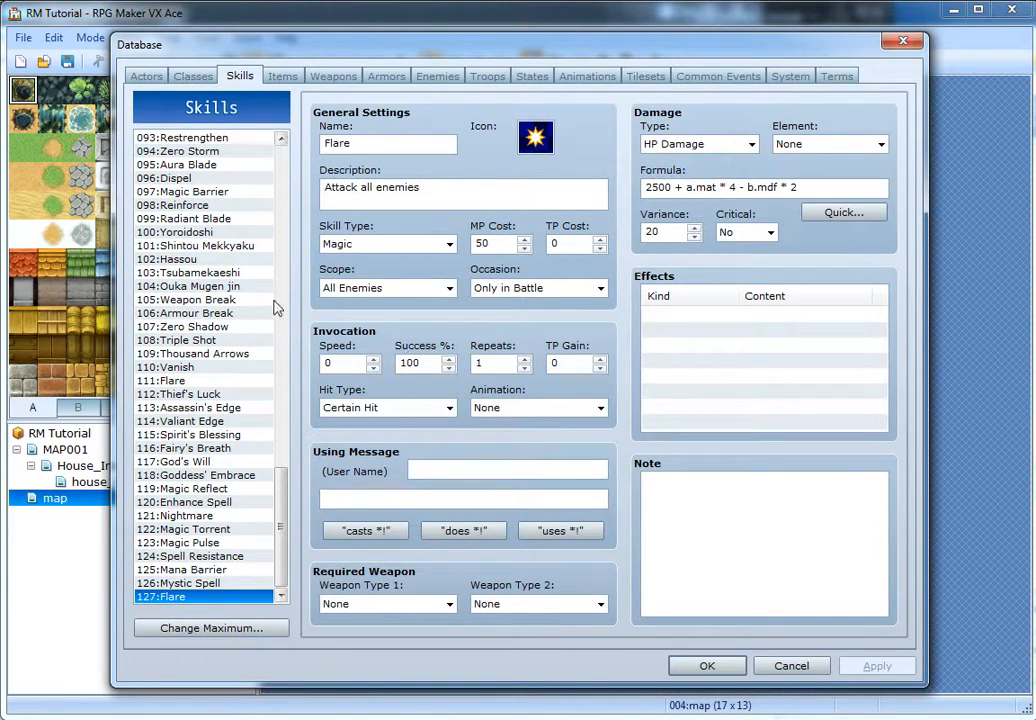
- Set Flare's hit type to Magical Attack and apply the change
click(381, 413)
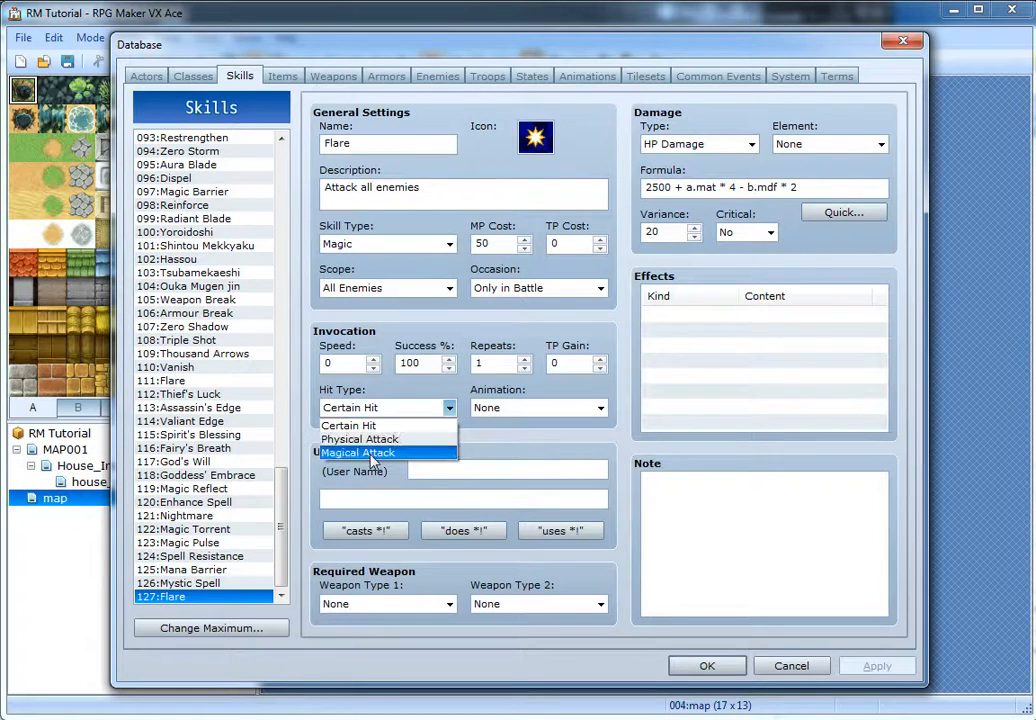
click(355, 451)
click(878, 665)
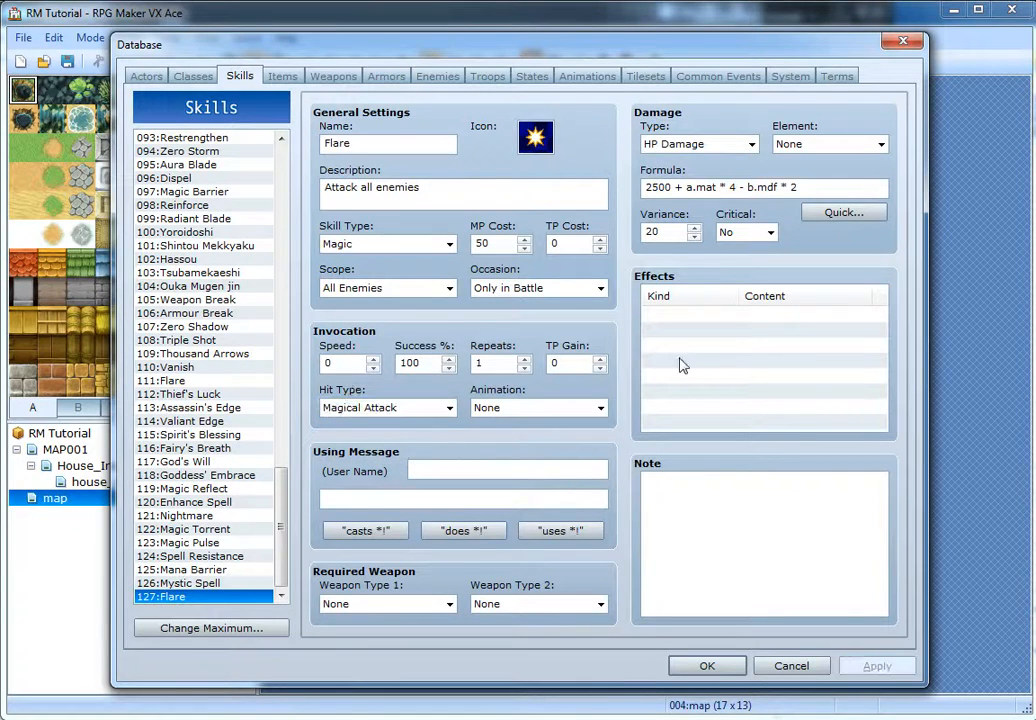
- Start a new effect for Flare and review the recovery options and the states that can be added or removed
double_click(686, 349)
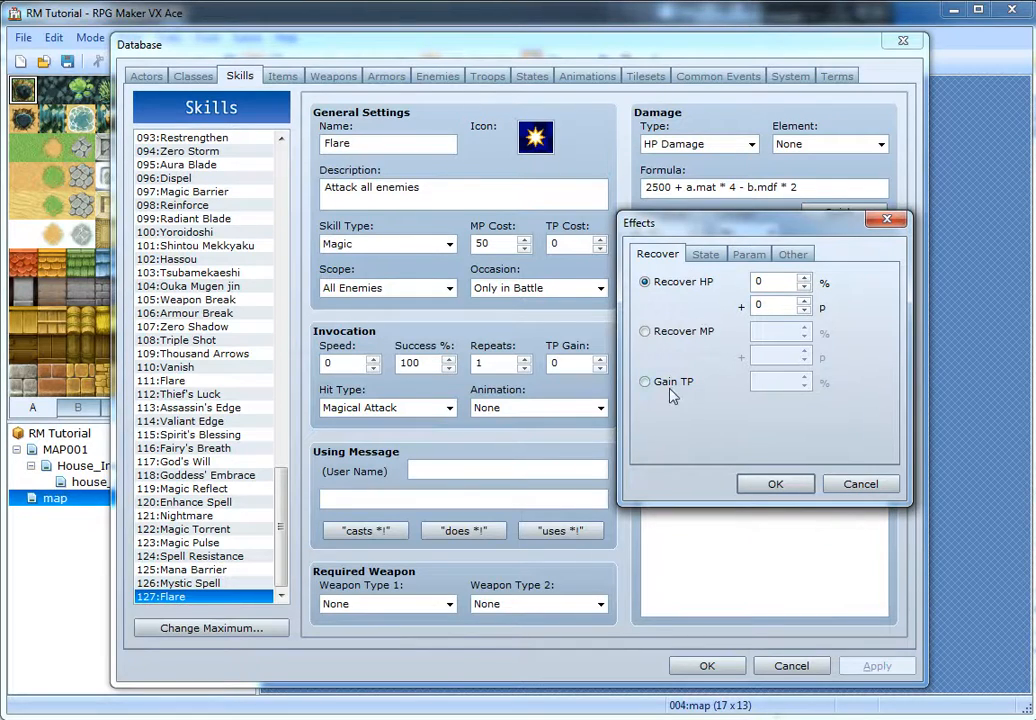
click(705, 256)
click(659, 281)
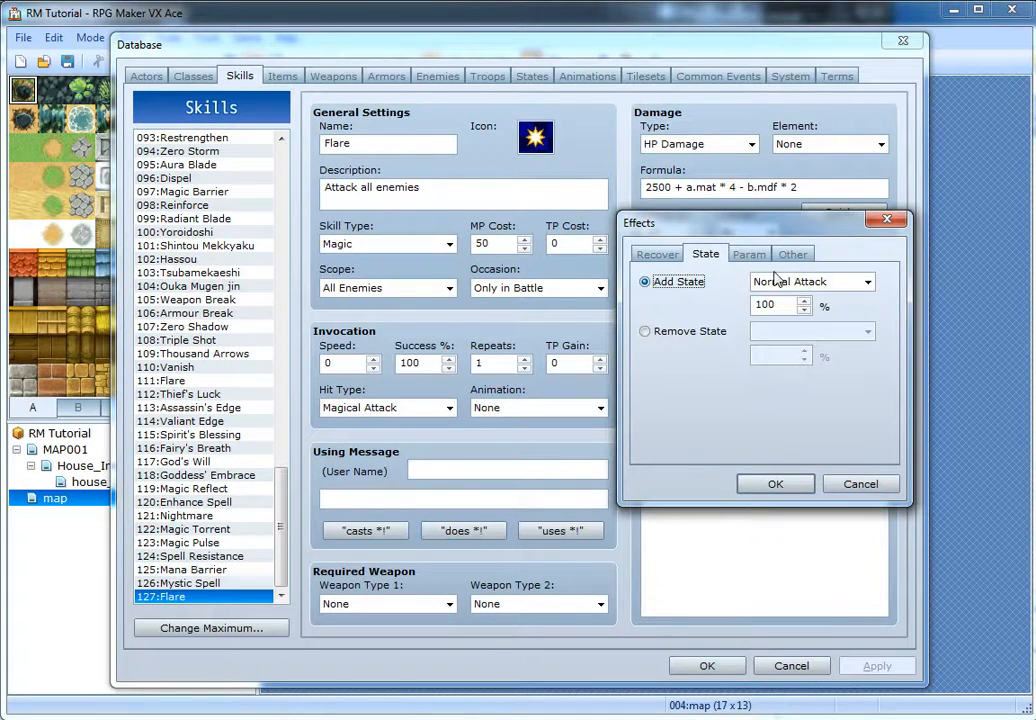
click(770, 283)
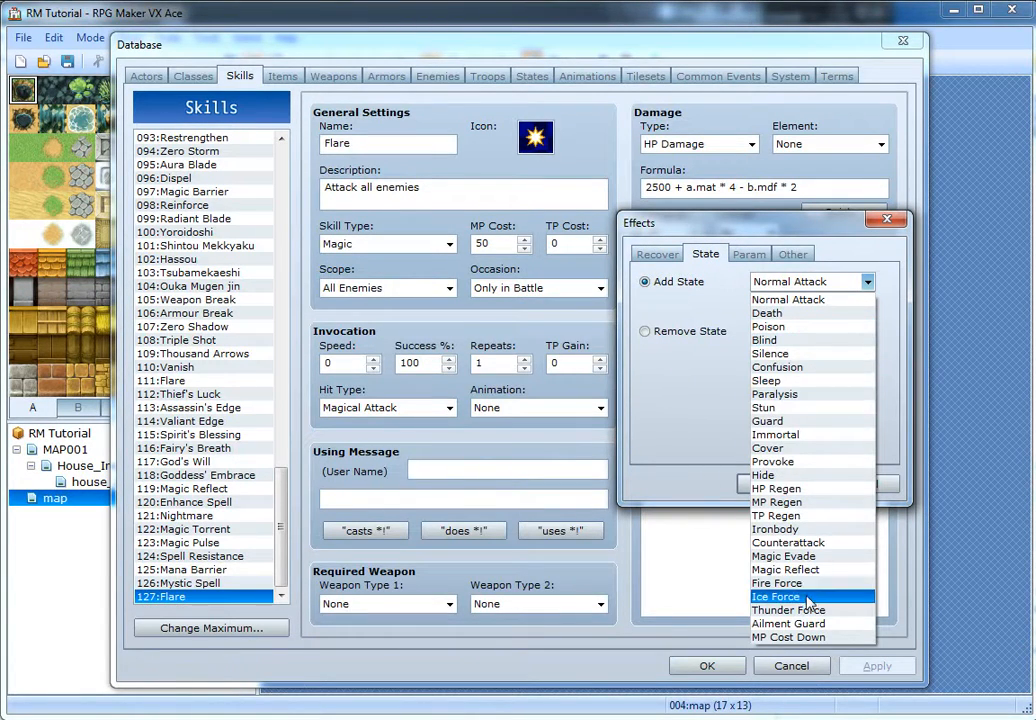
click(697, 336)
click(697, 333)
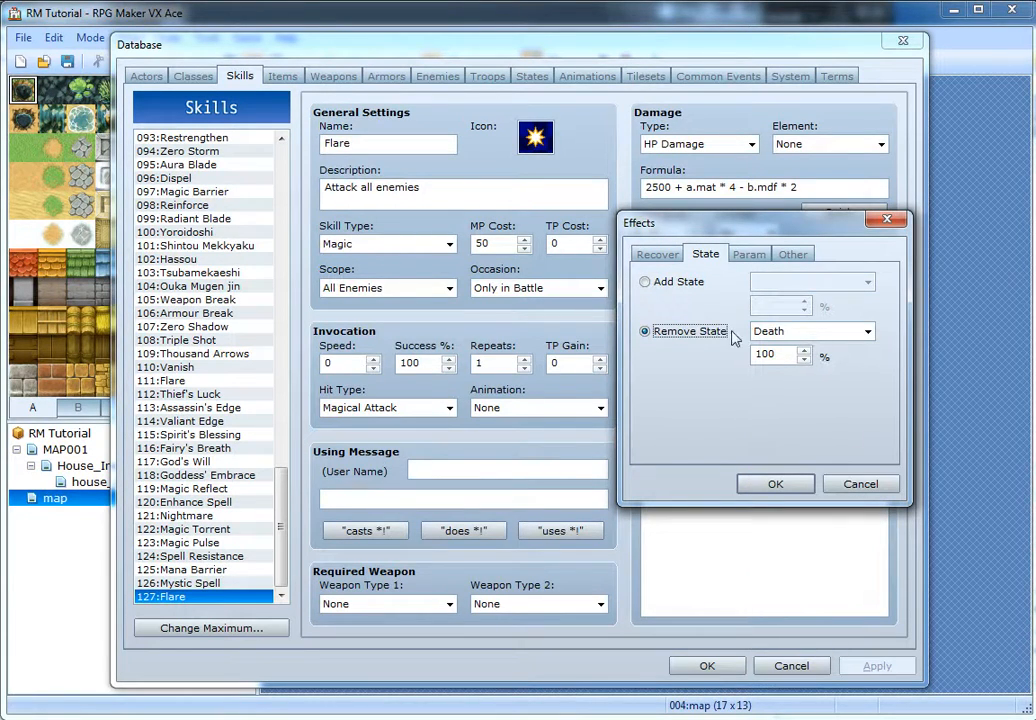
- Examine the parameter effects for adding and removing buffs and debuffs, and open the other effect options
click(749, 254)
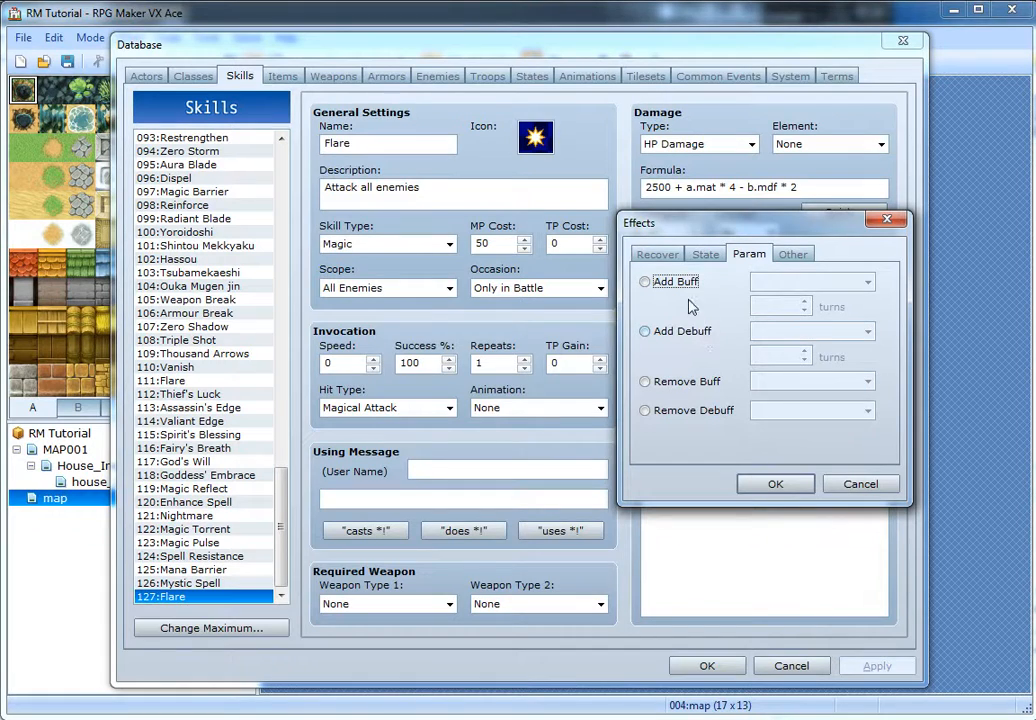
click(680, 283)
click(786, 282)
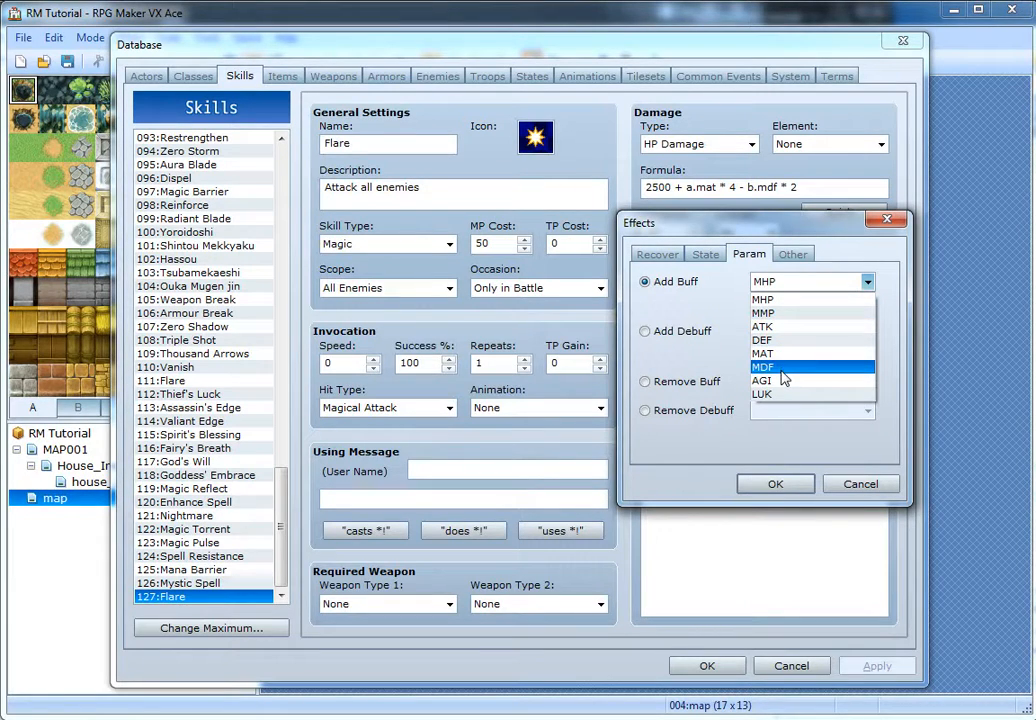
click(689, 334)
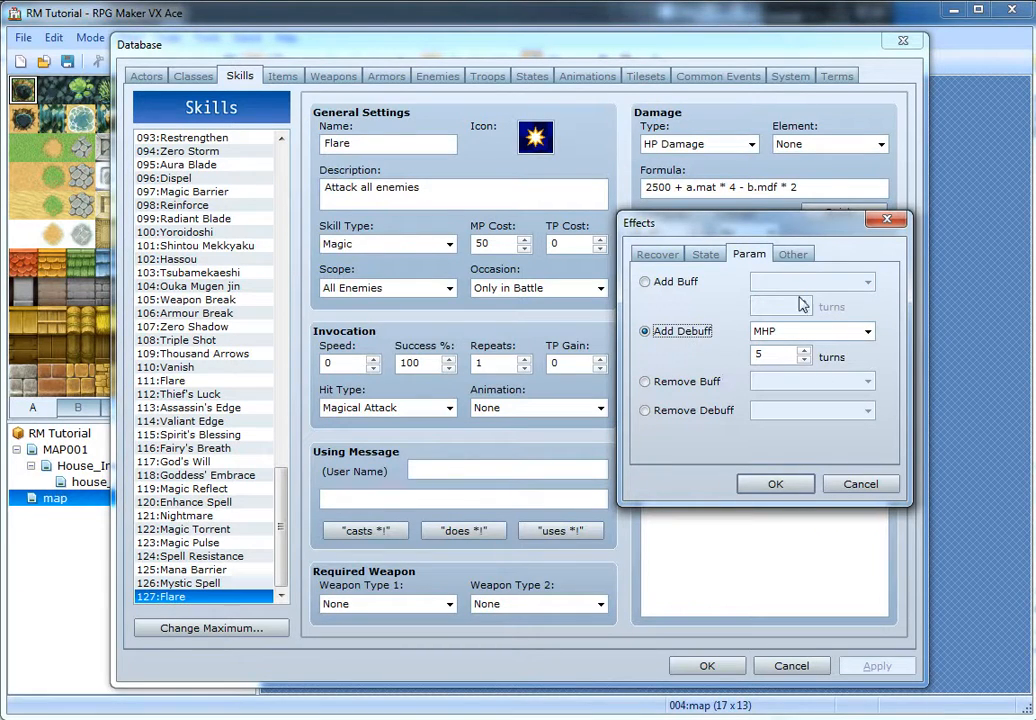
click(675, 282)
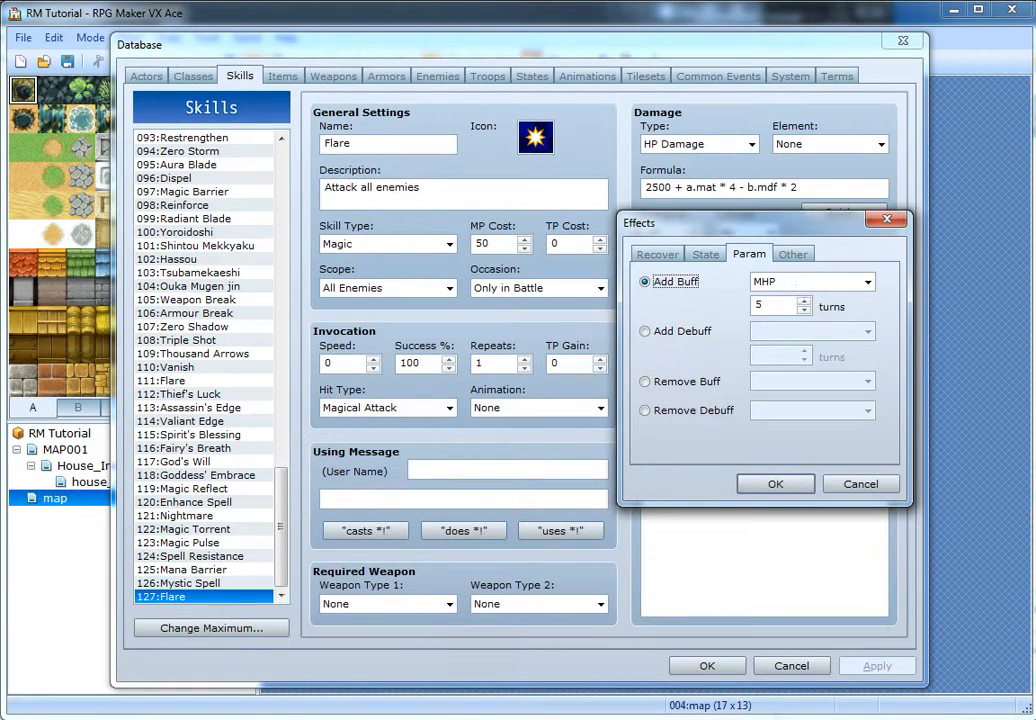
click(690, 381)
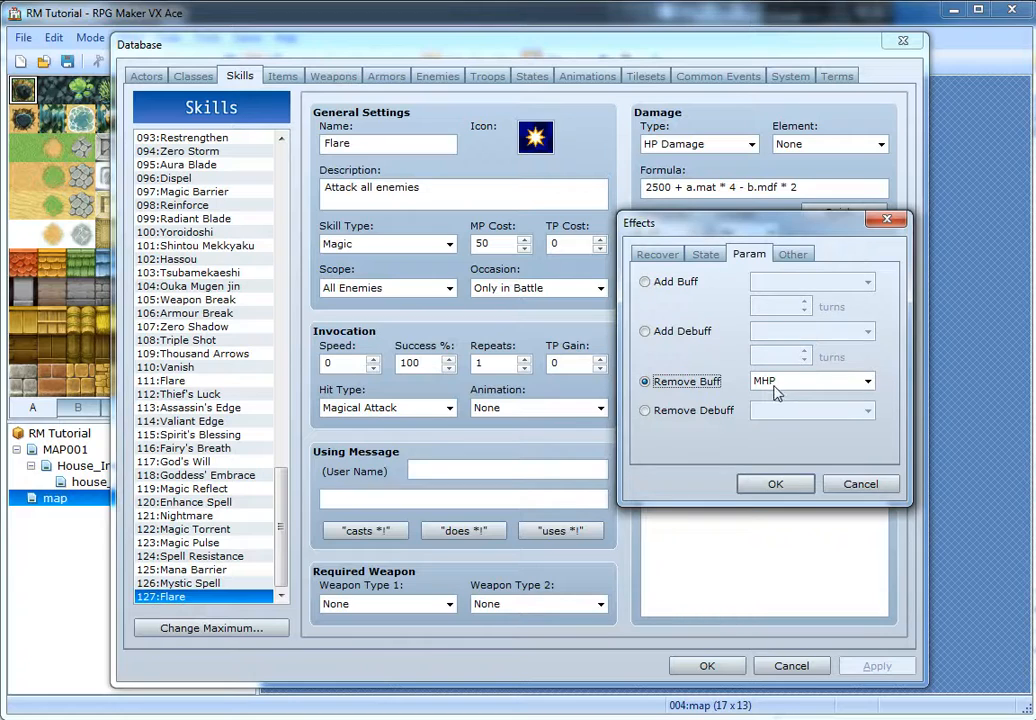
click(712, 413)
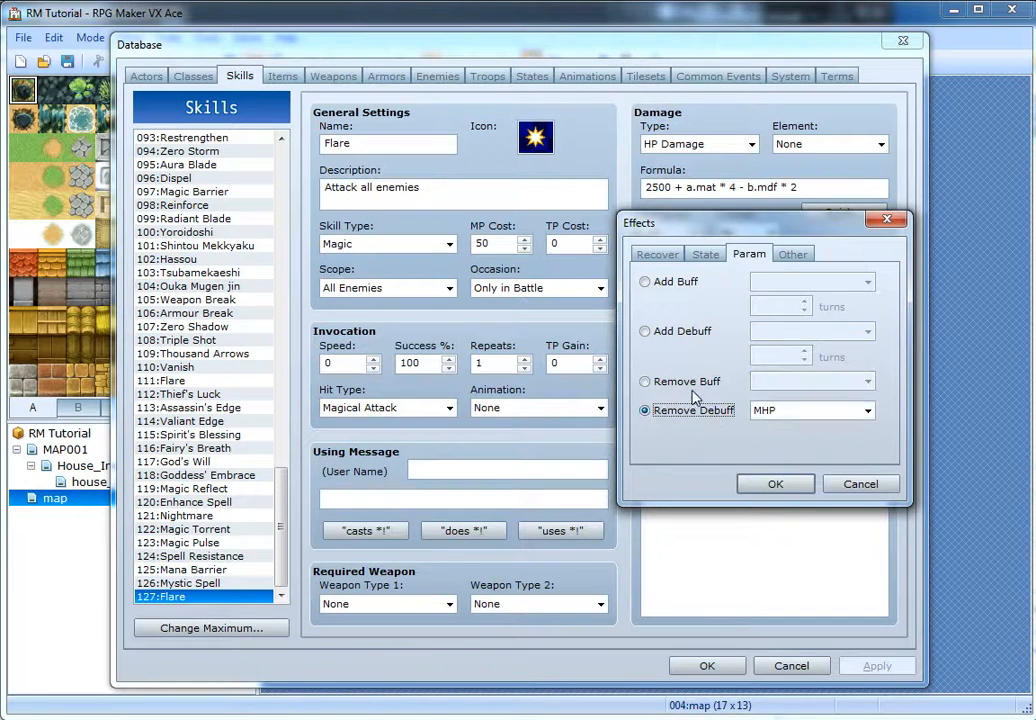
click(690, 384)
click(706, 411)
click(793, 256)
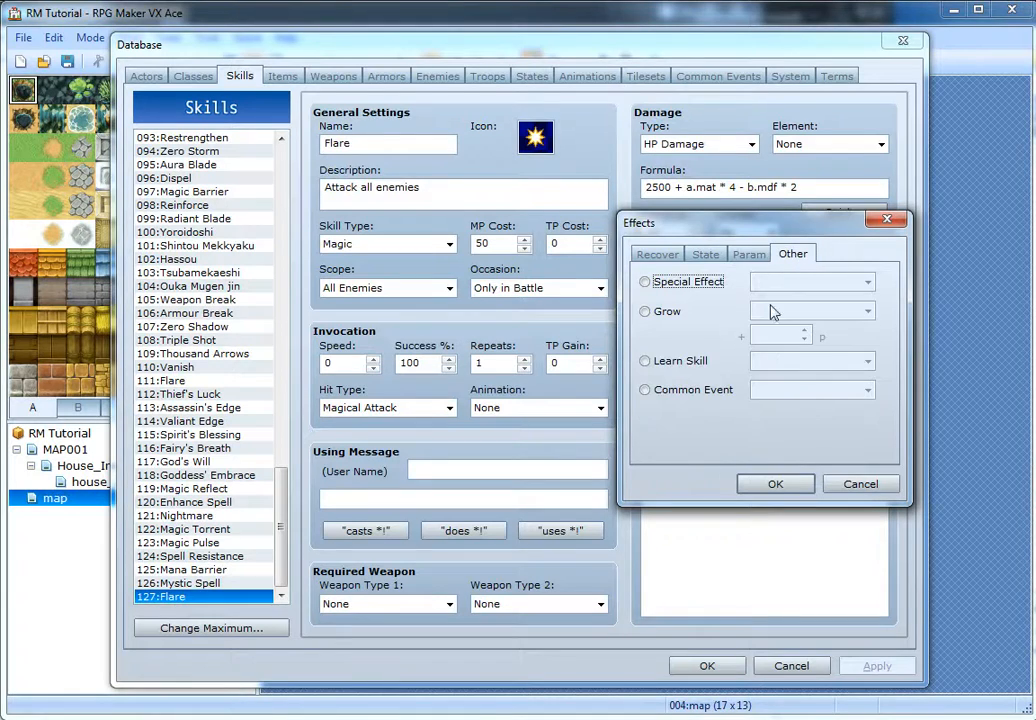
- Review the Special Effect choices and the Grow parameters available as other effects, and switch to the Learn Skill effect
click(688, 281)
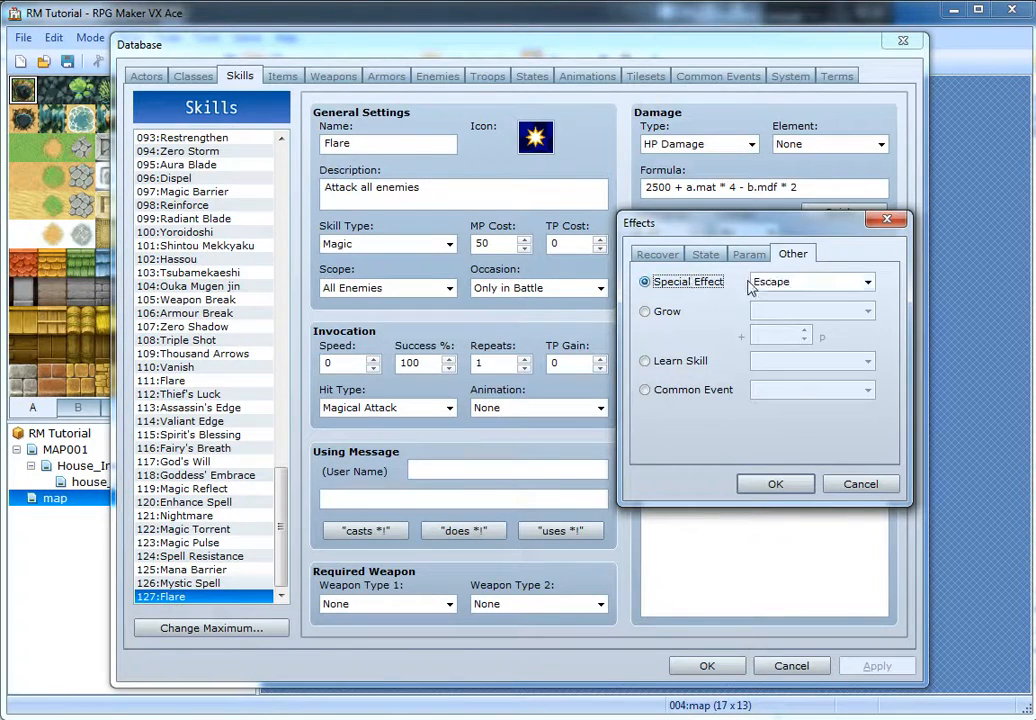
click(812, 282)
click(800, 296)
click(665, 311)
click(789, 313)
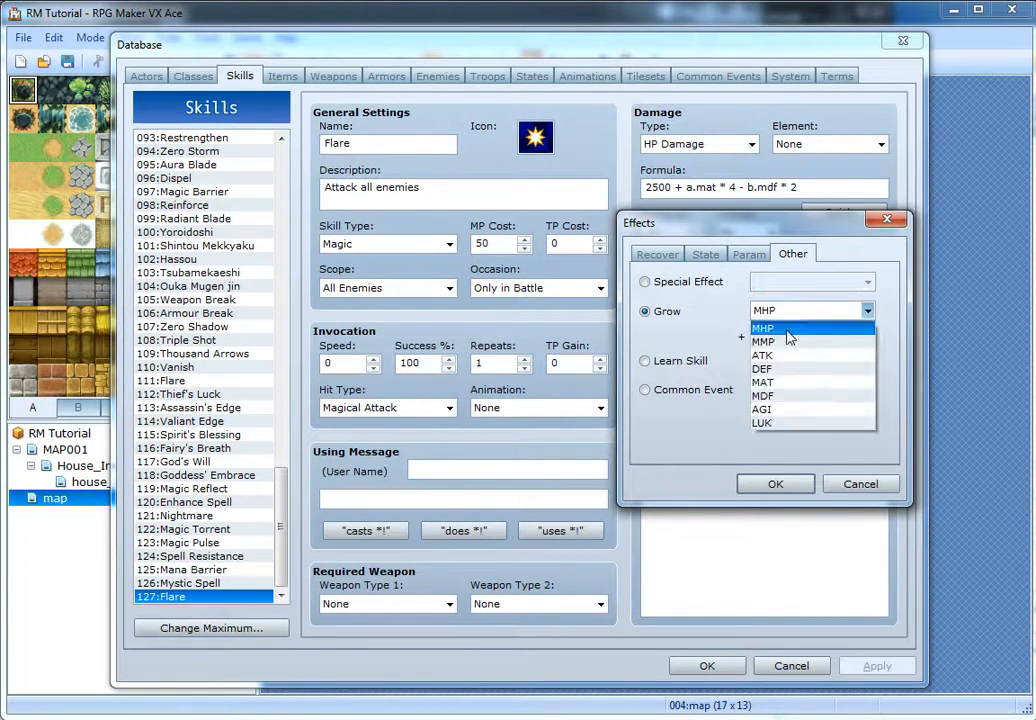
click(690, 360)
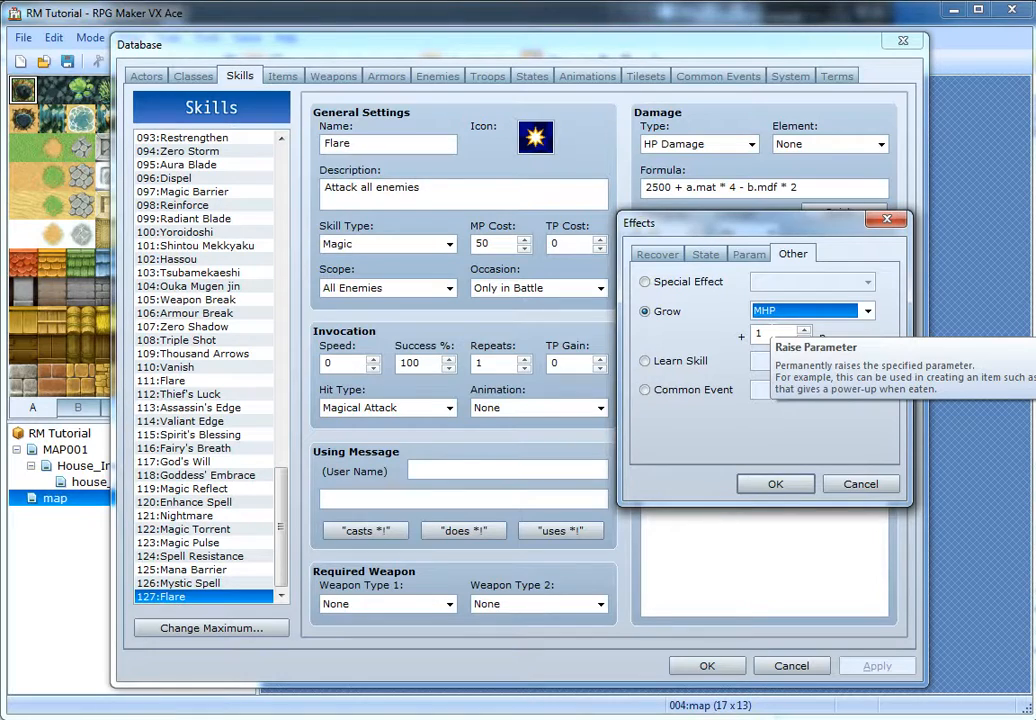
click(645, 361)
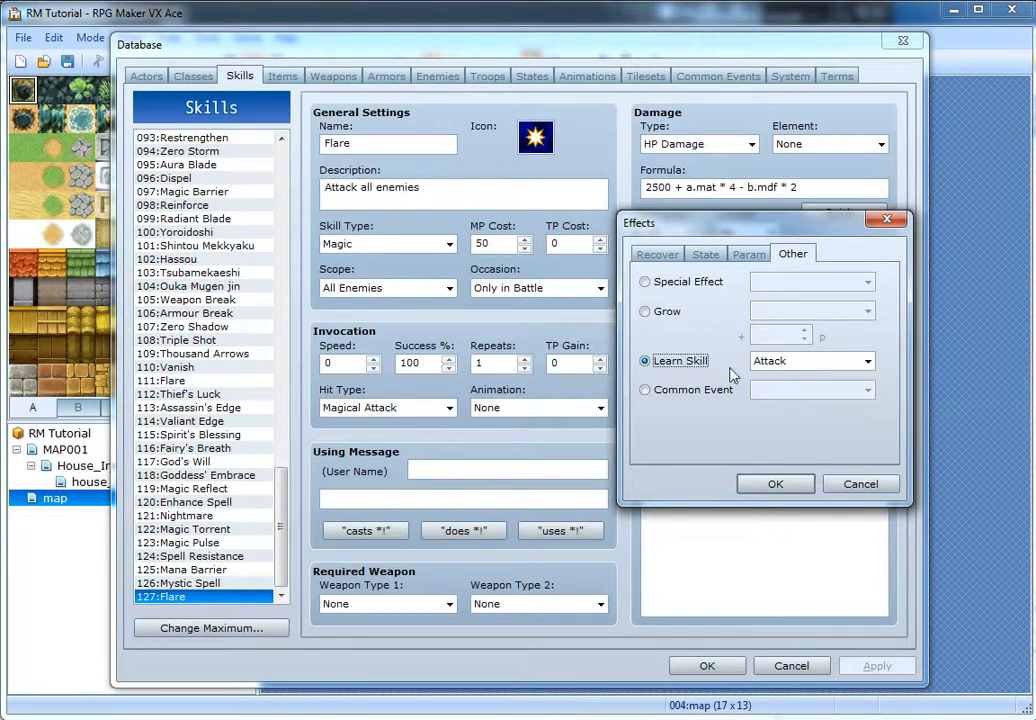
- Examine the skills offered for Learn Skill and the Common Event option, and close the effect settings without adding one
click(800, 361)
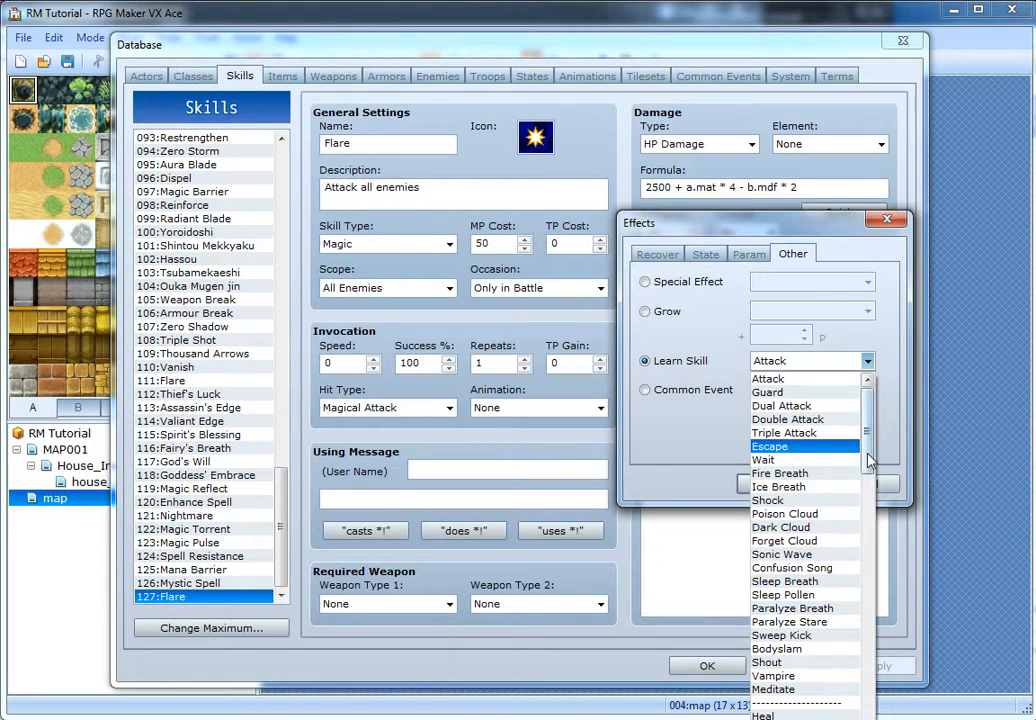
drag(867, 412, 890, 402)
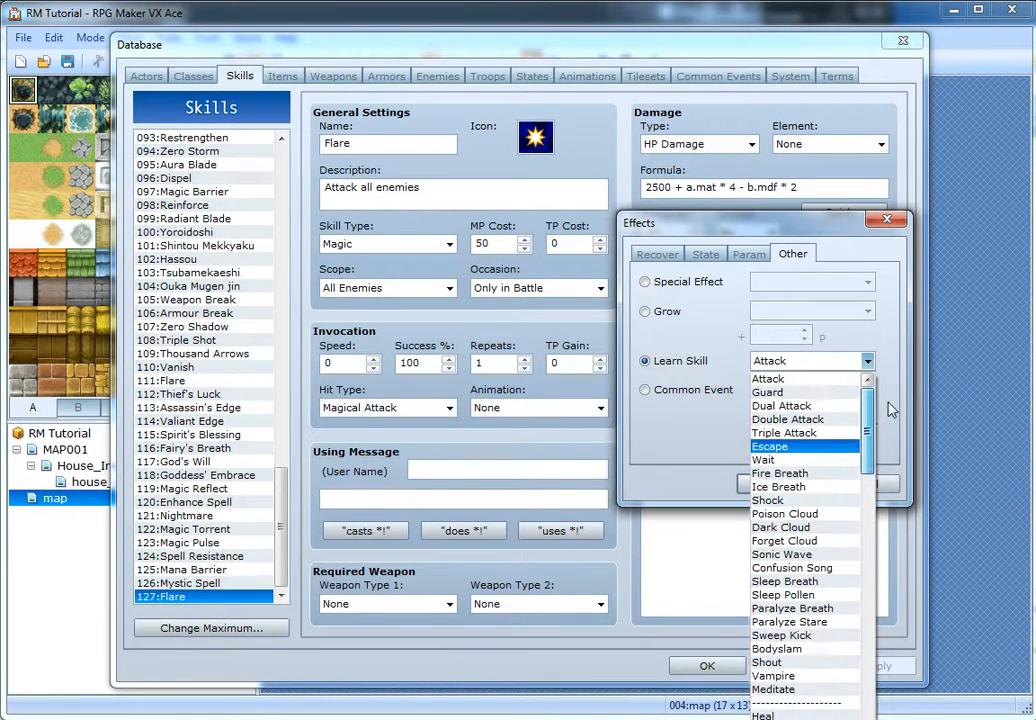
click(687, 390)
click(687, 390)
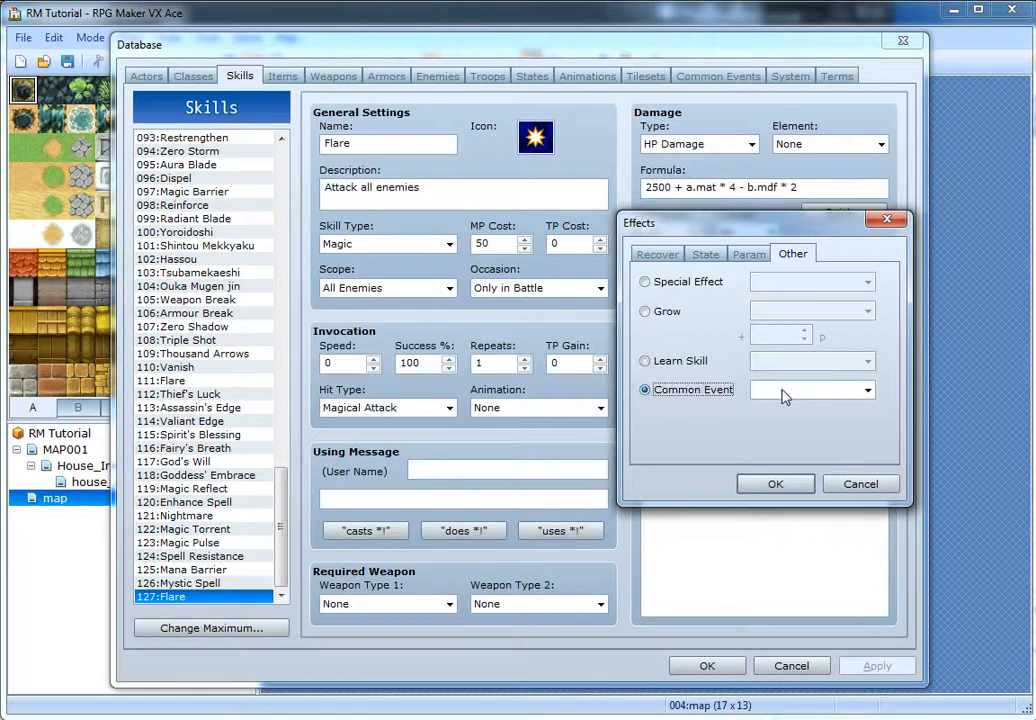
click(832, 391)
click(832, 391)
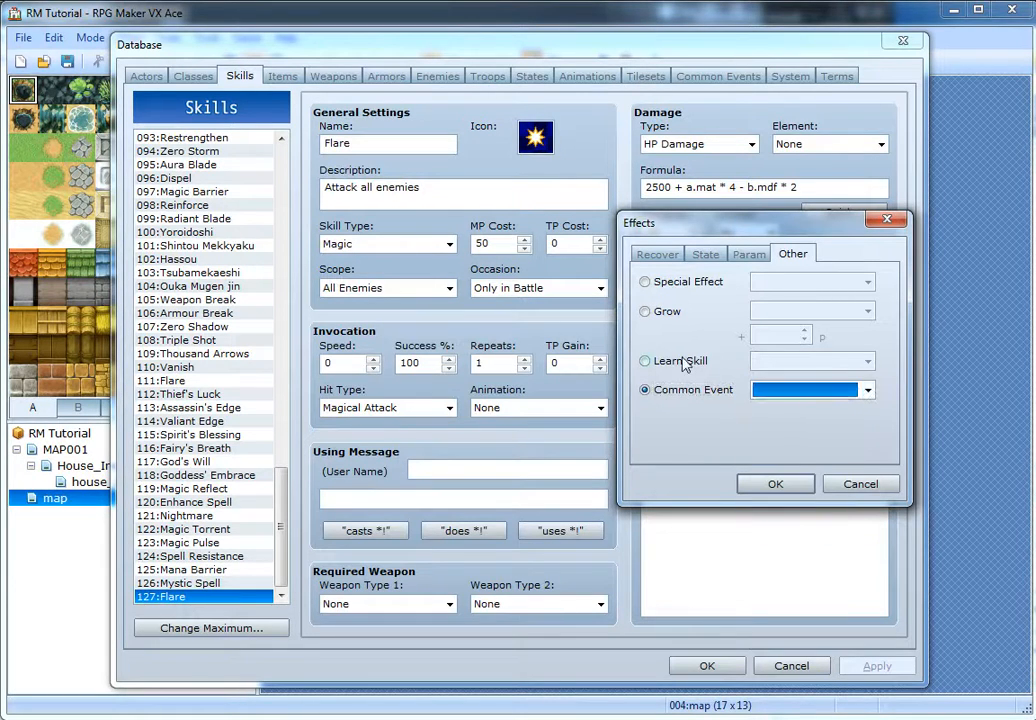
click(683, 362)
click(858, 484)
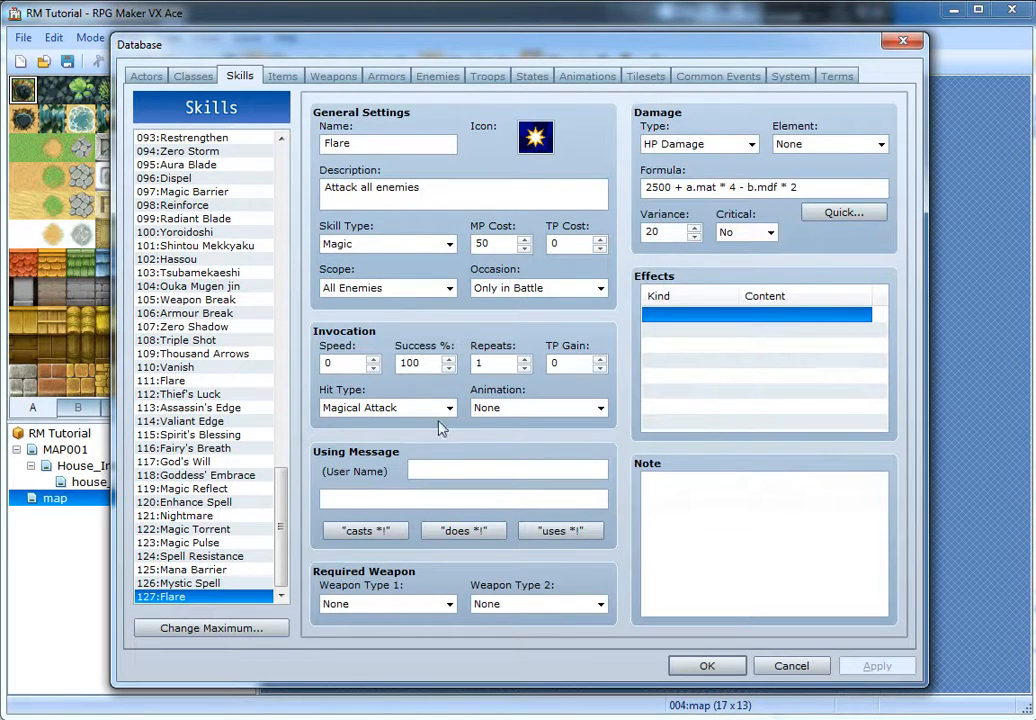
- Give Flare the preset using message "casts Flare!", keep both required weapon types at None, and apply the changes
click(720, 520)
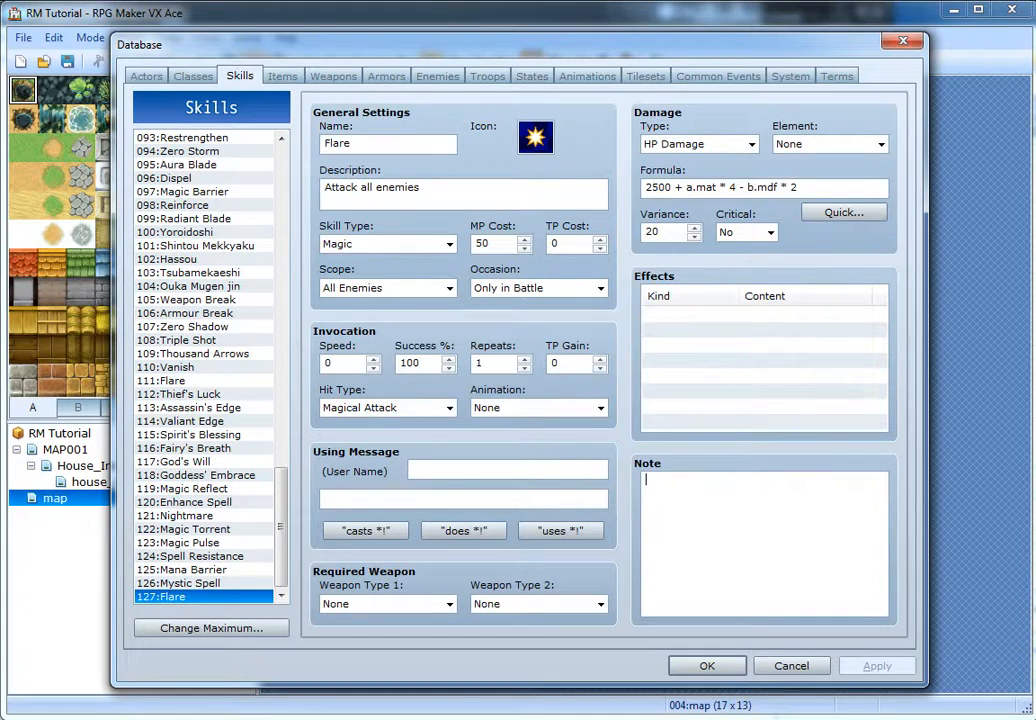
click(365, 531)
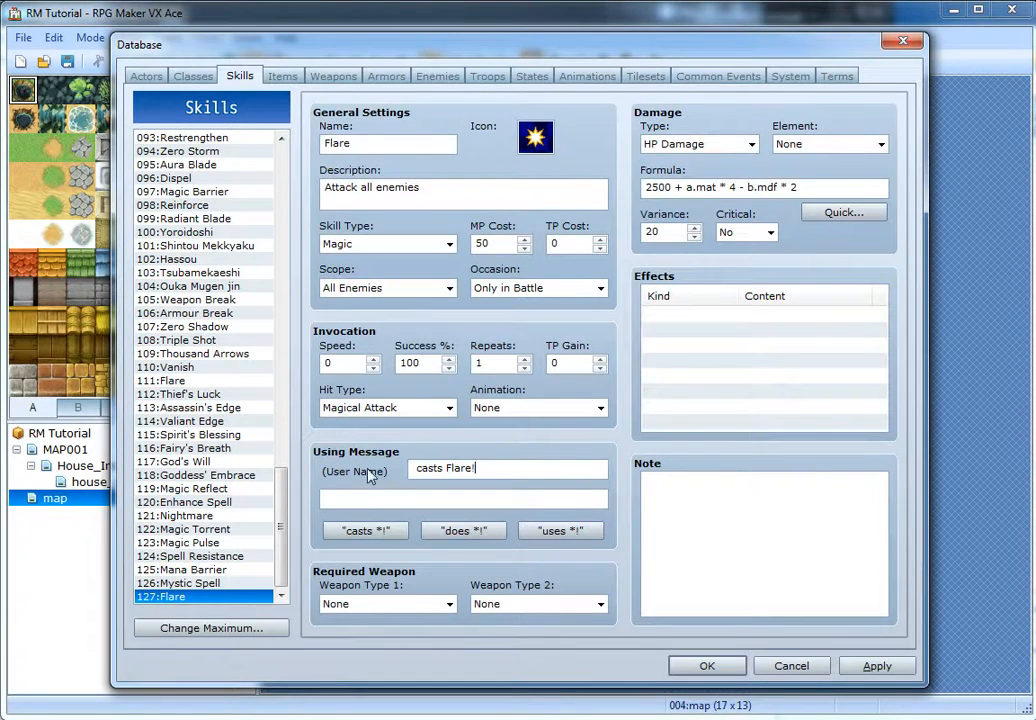
click(410, 499)
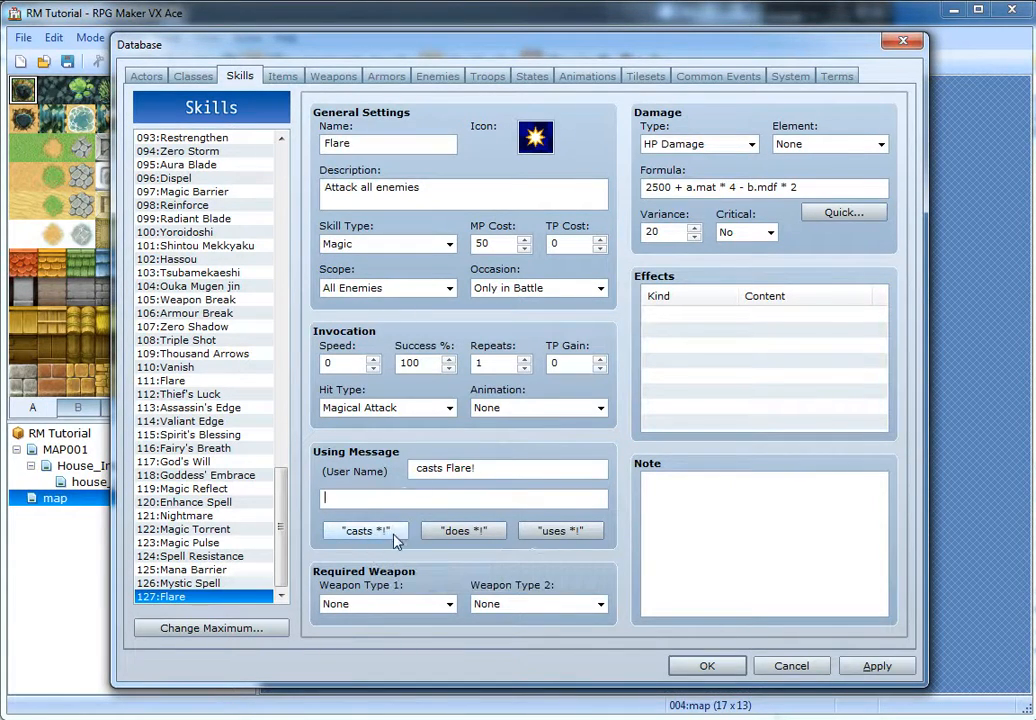
click(385, 604)
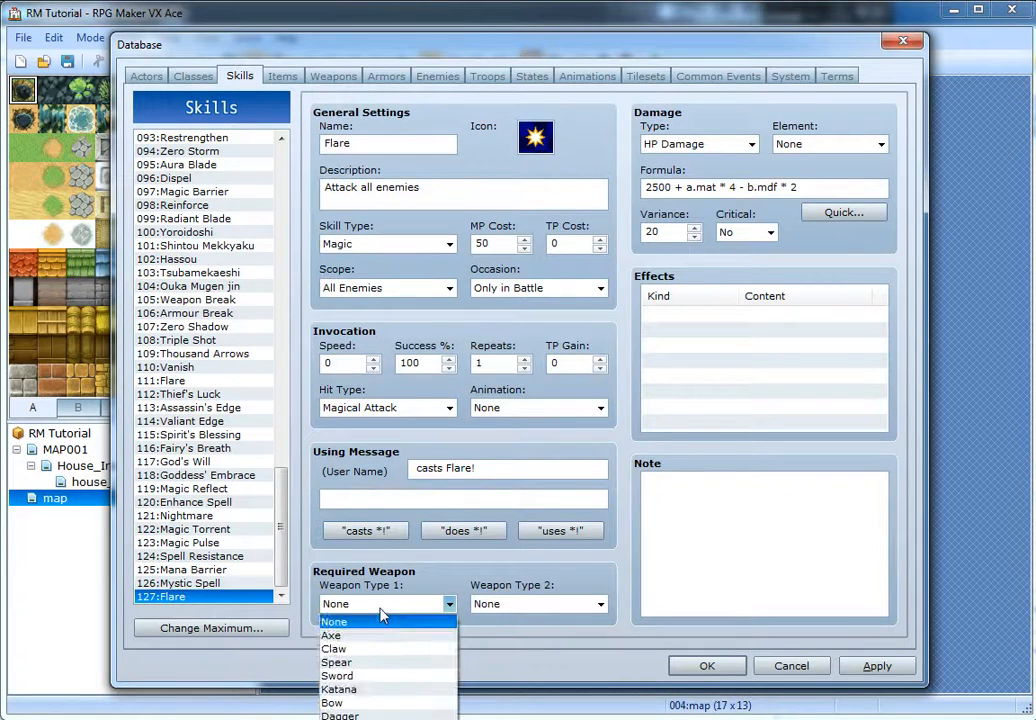
click(380, 621)
click(600, 604)
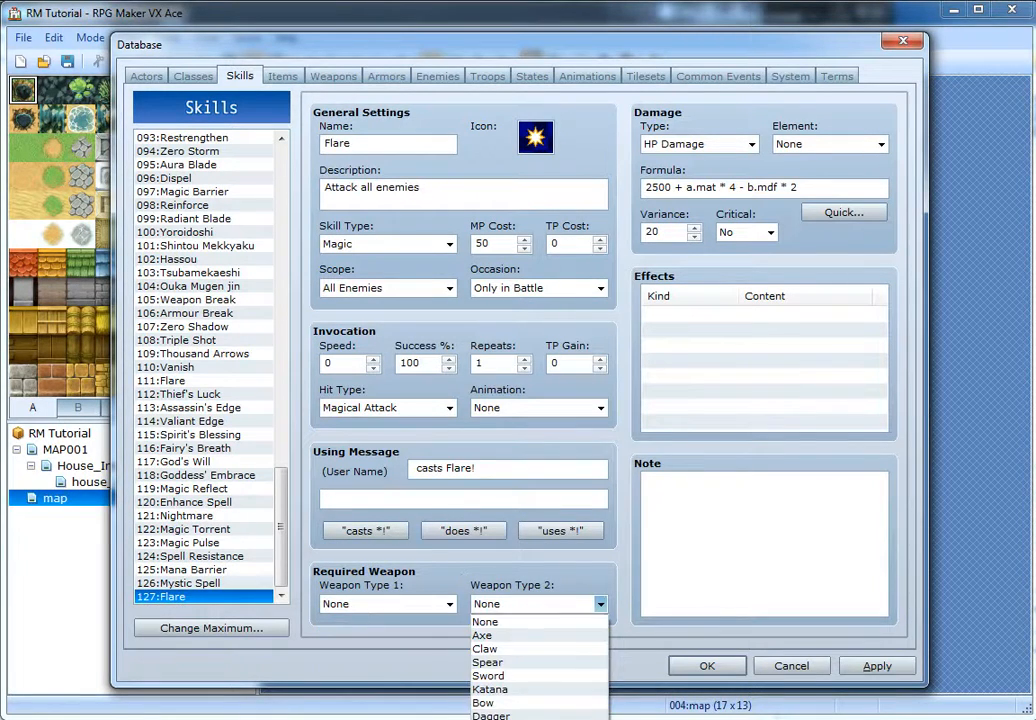
click(630, 647)
click(884, 666)
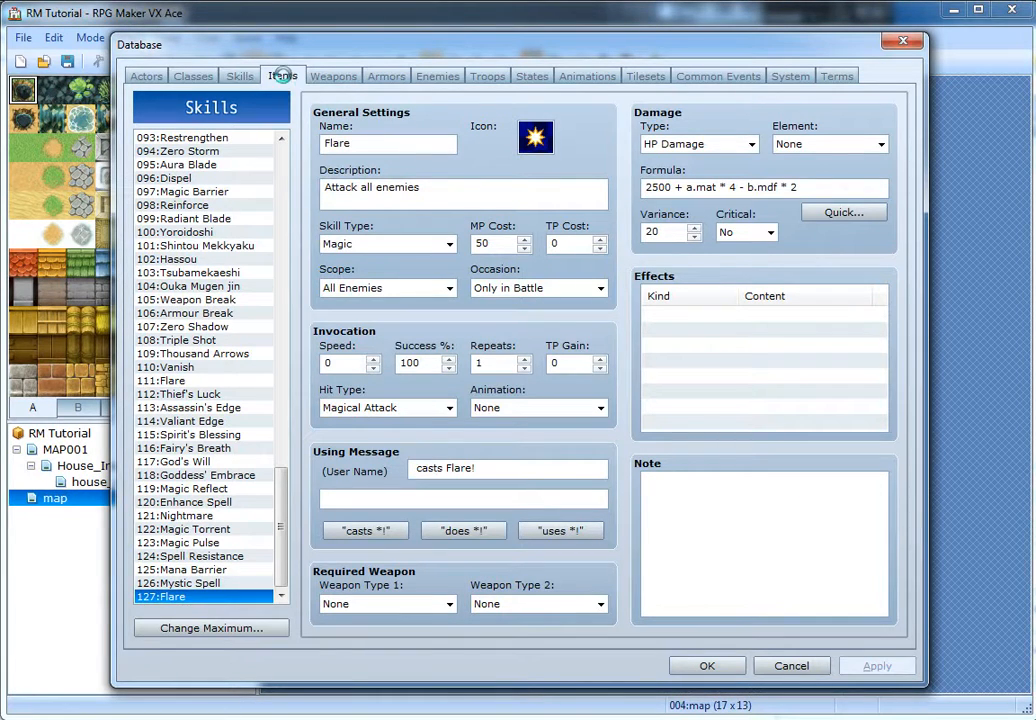
- Raise the maximum number of items in the database to 17 and name the new item Herb
click(282, 77)
click(237, 627)
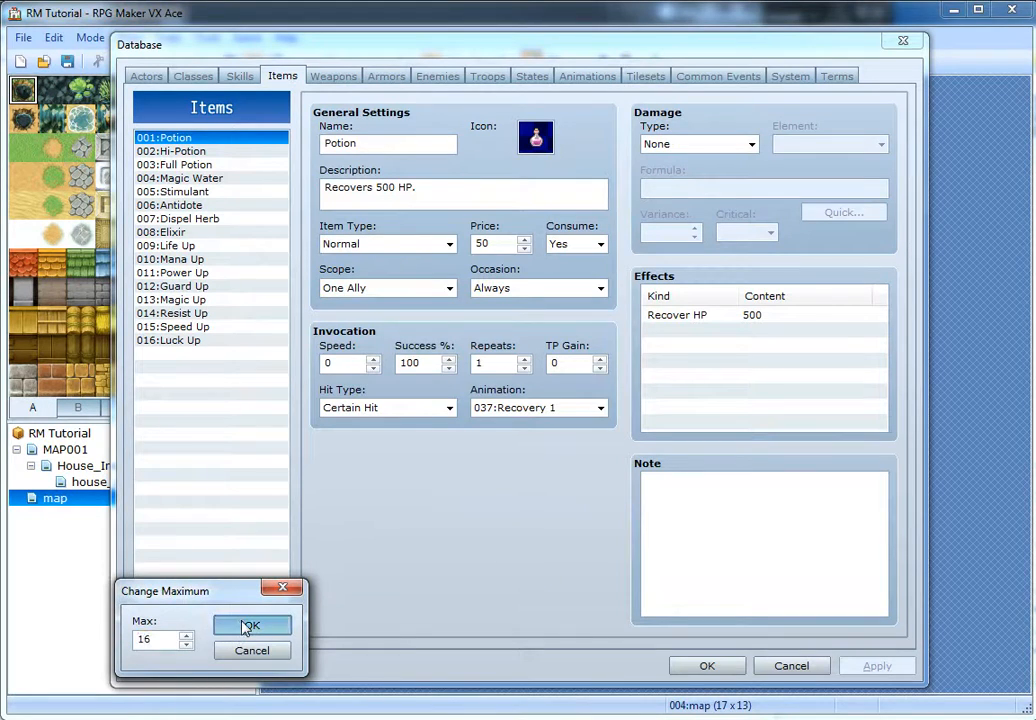
click(186, 634)
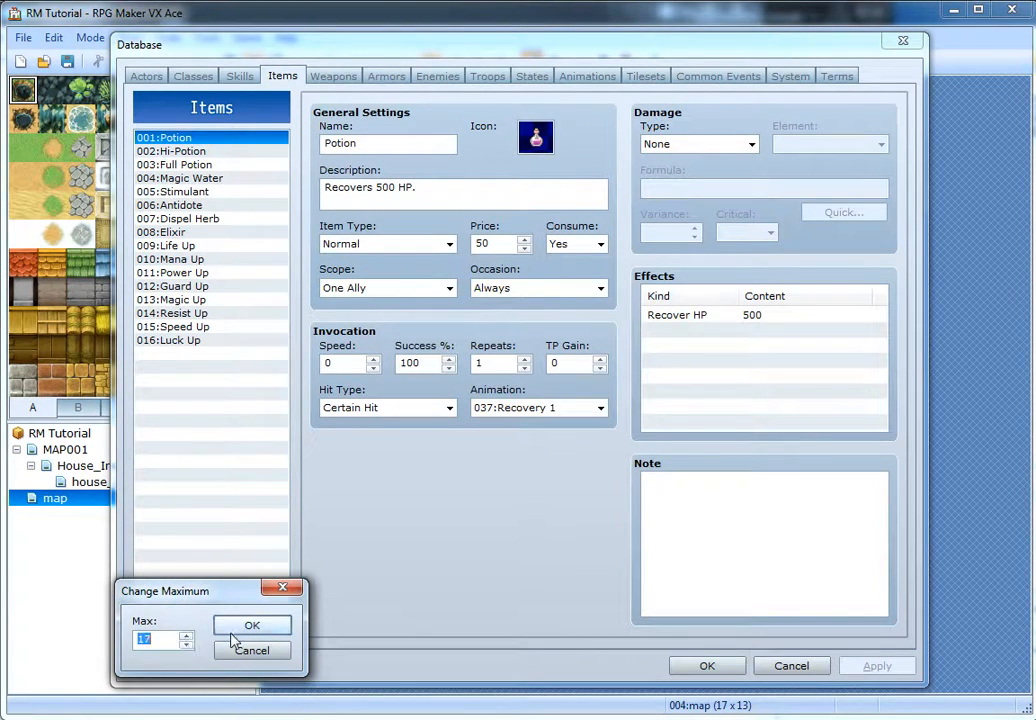
click(245, 626)
click(183, 353)
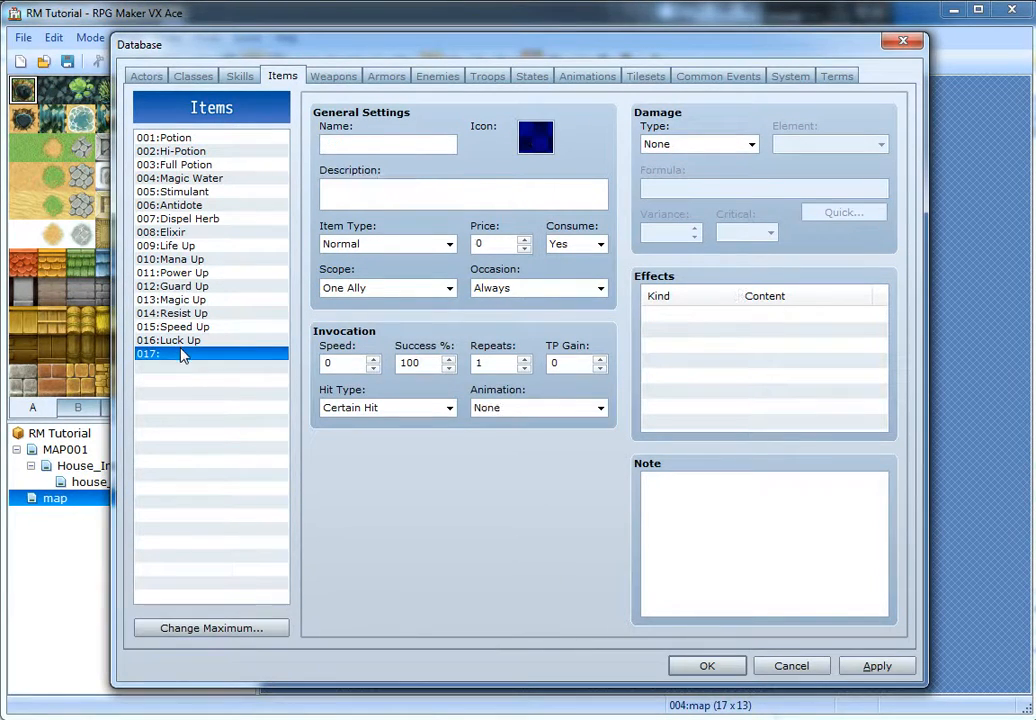
click(433, 143)
text(Herb)
- Give the Herb item a green leaf icon and the description "Heals 25HP"
double_click(537, 138)
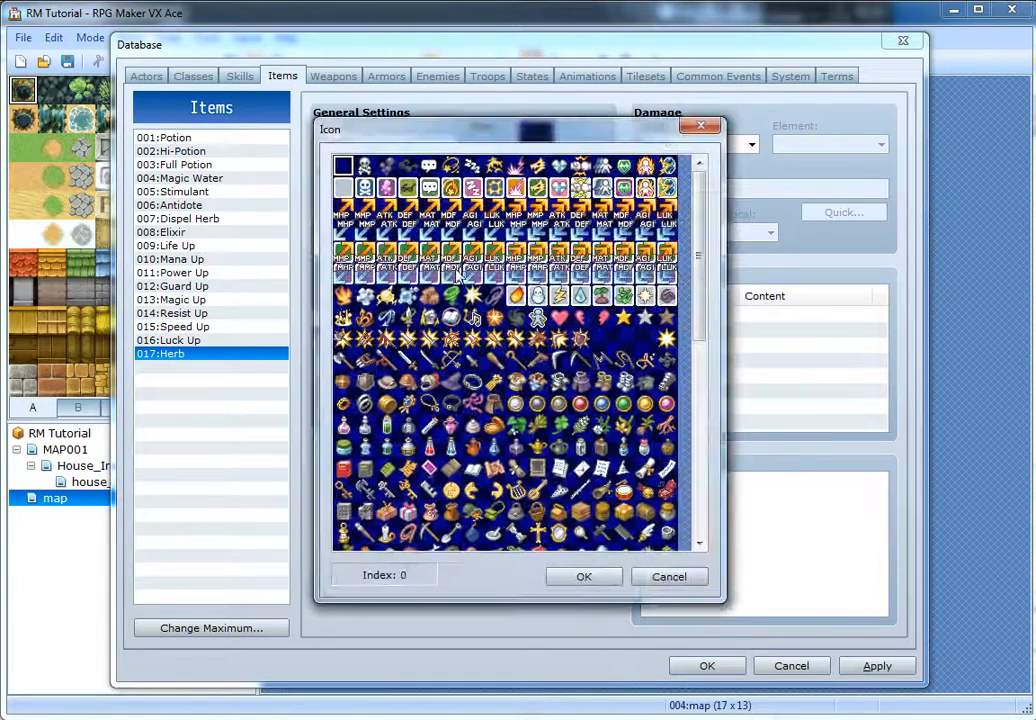
click(516, 426)
double_click(516, 428)
click(408, 196)
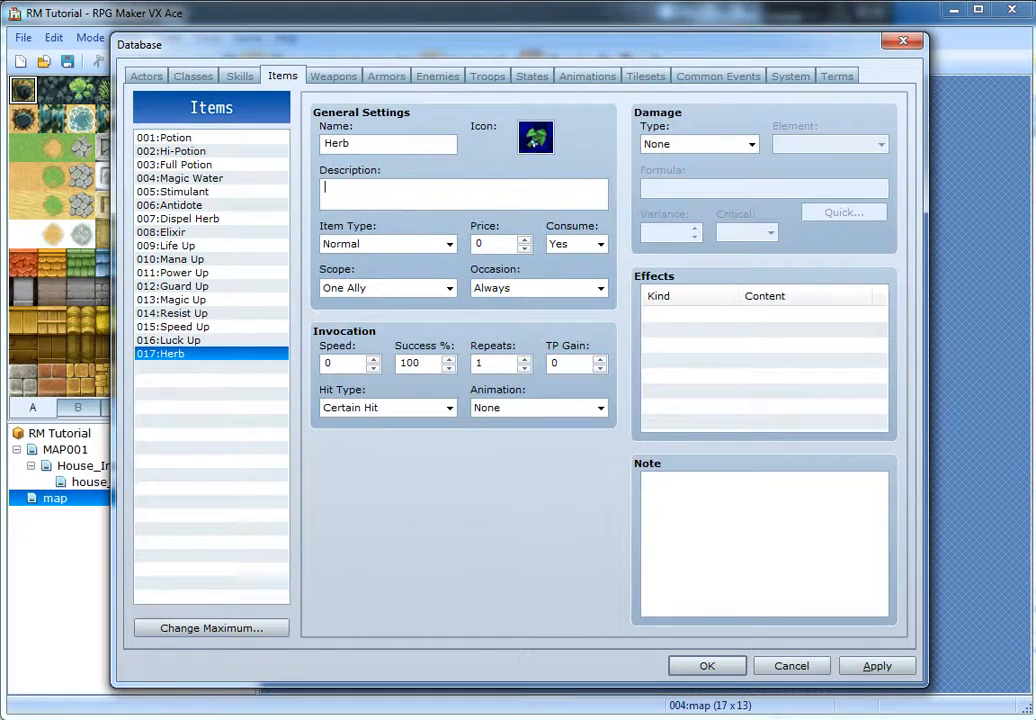
text(Heals 25HP)
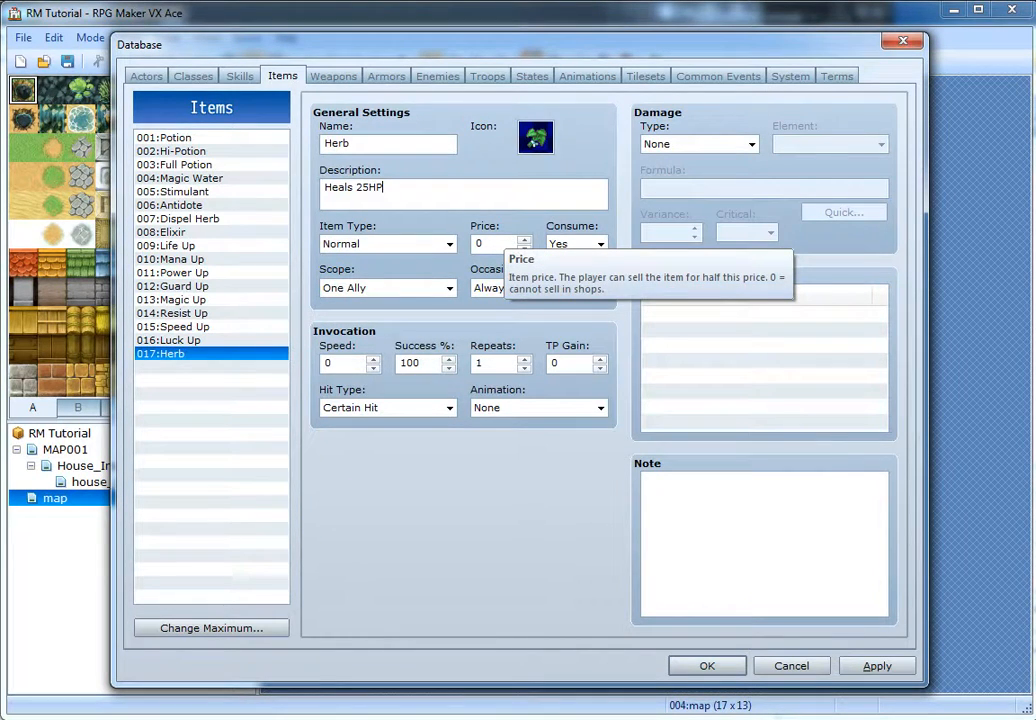
- Set the Herb's price to 15, keeping item type Normal, scope One Ally, occasion Always and Consume at Yes
click(453, 244)
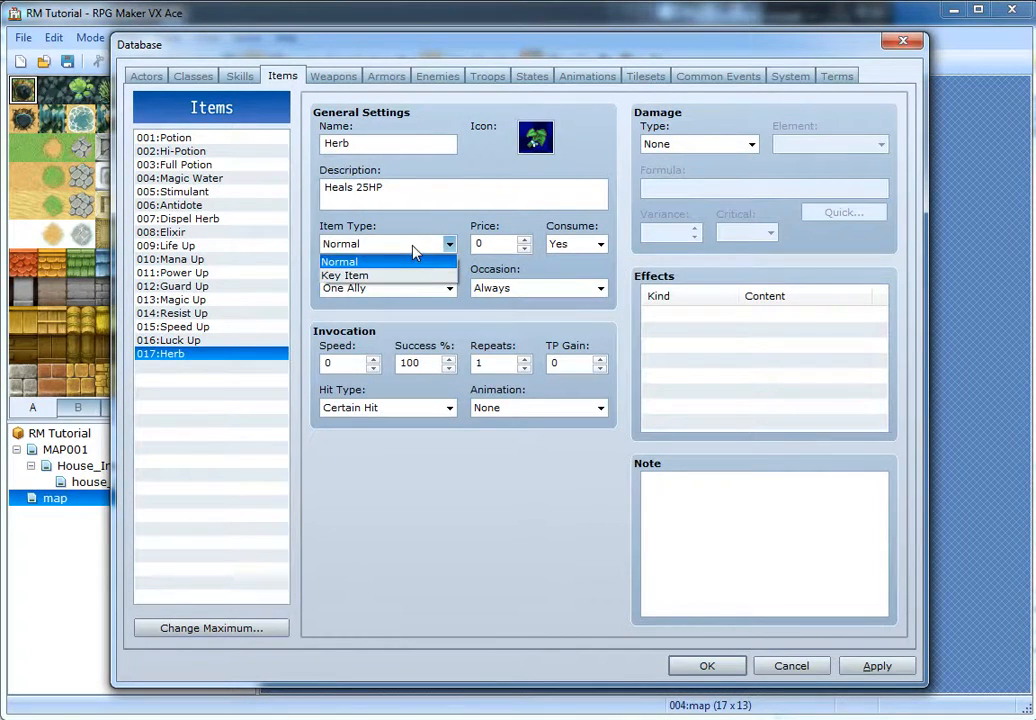
click(416, 261)
click(415, 288)
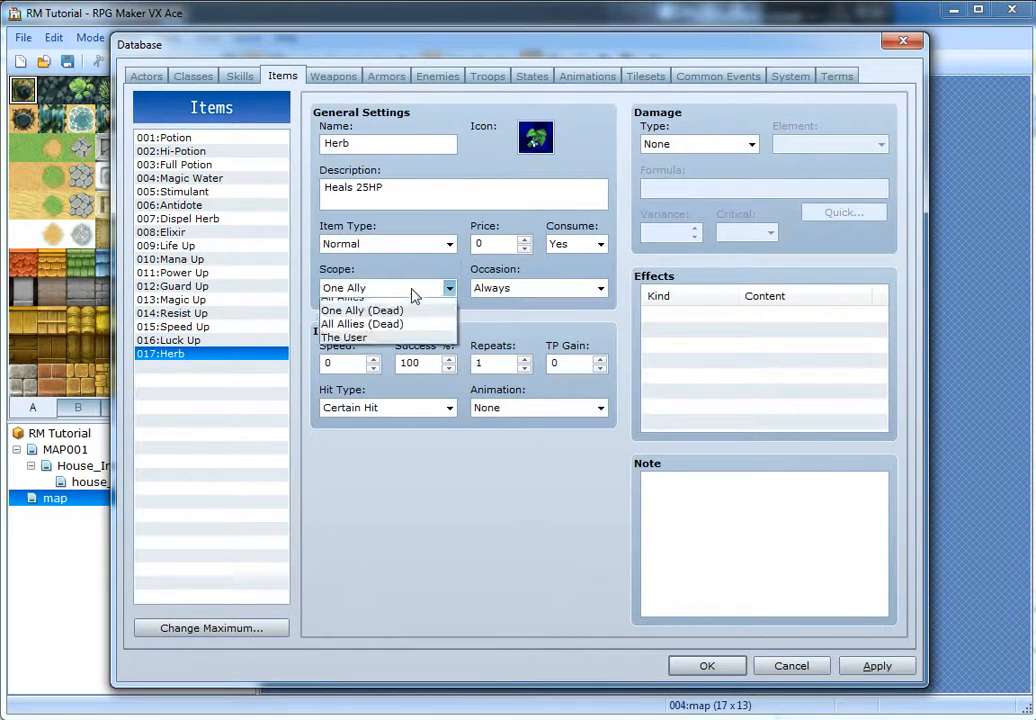
click(510, 288)
click(510, 288)
click(515, 302)
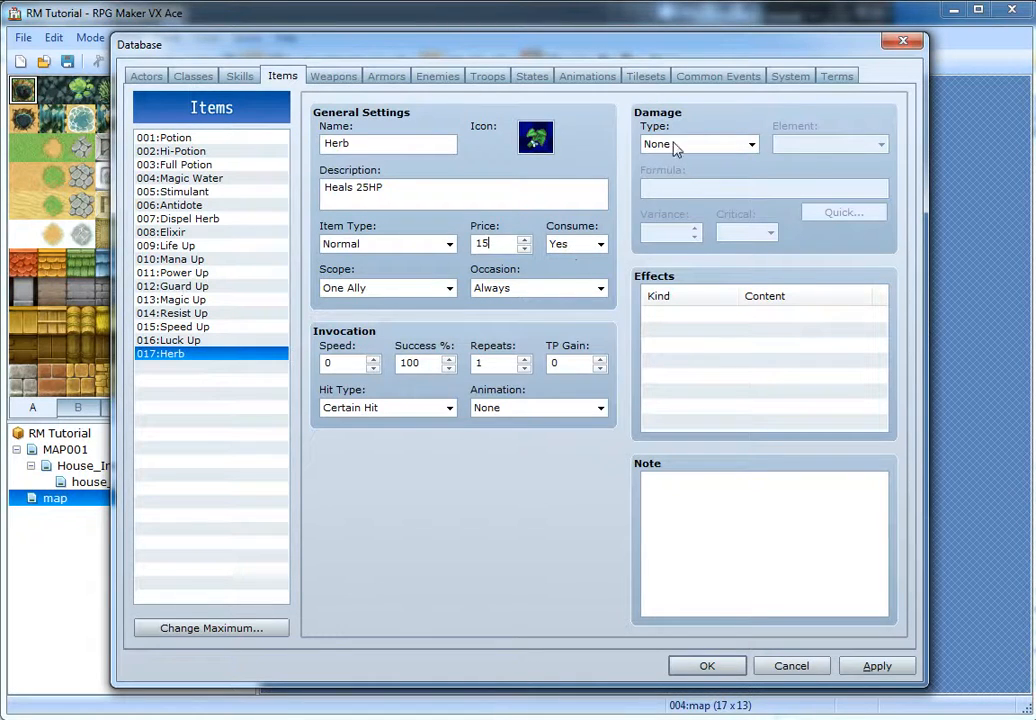
click(575, 244)
click(575, 259)
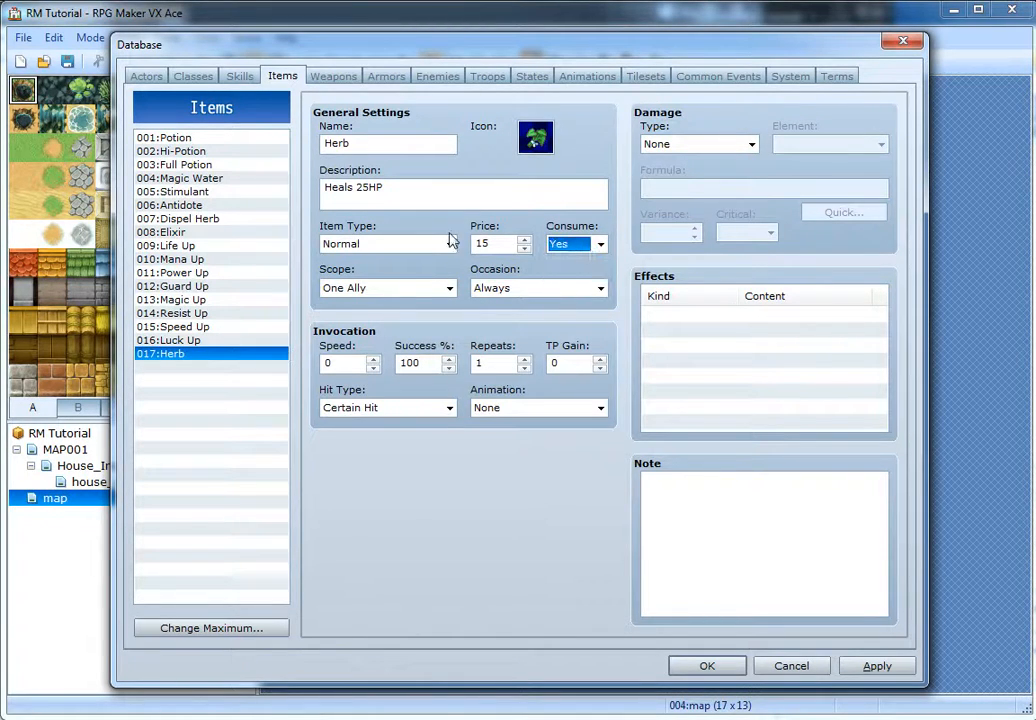
- Examine the scope, occasion and item type choices available for the Herb, leaving them unchanged
click(385, 287)
click(509, 292)
click(509, 290)
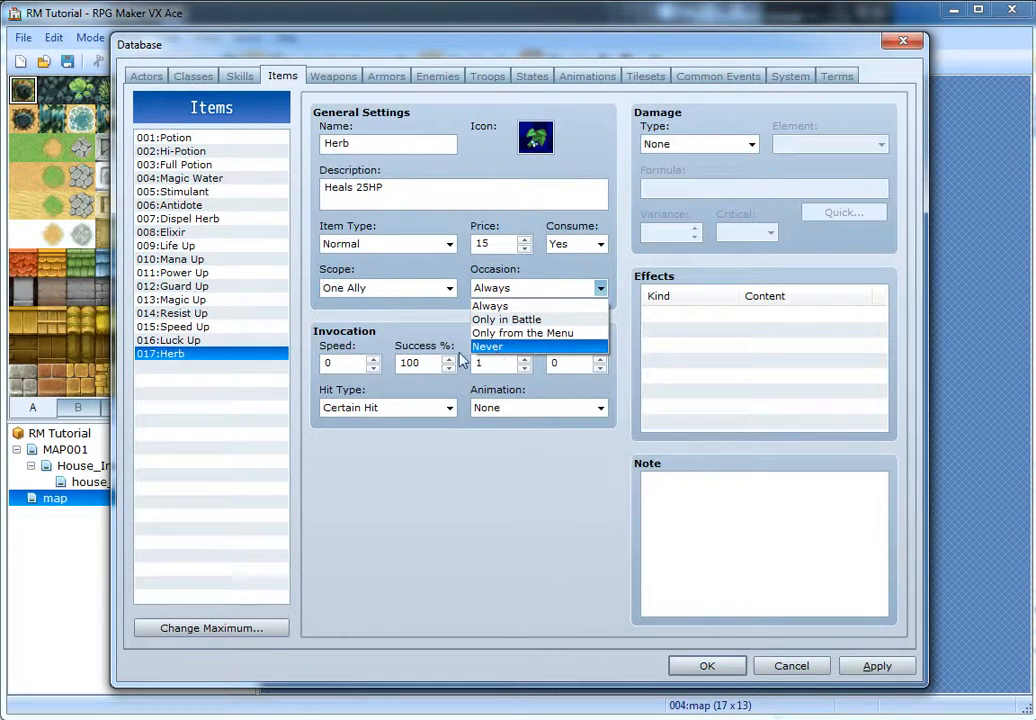
click(385, 290)
click(400, 243)
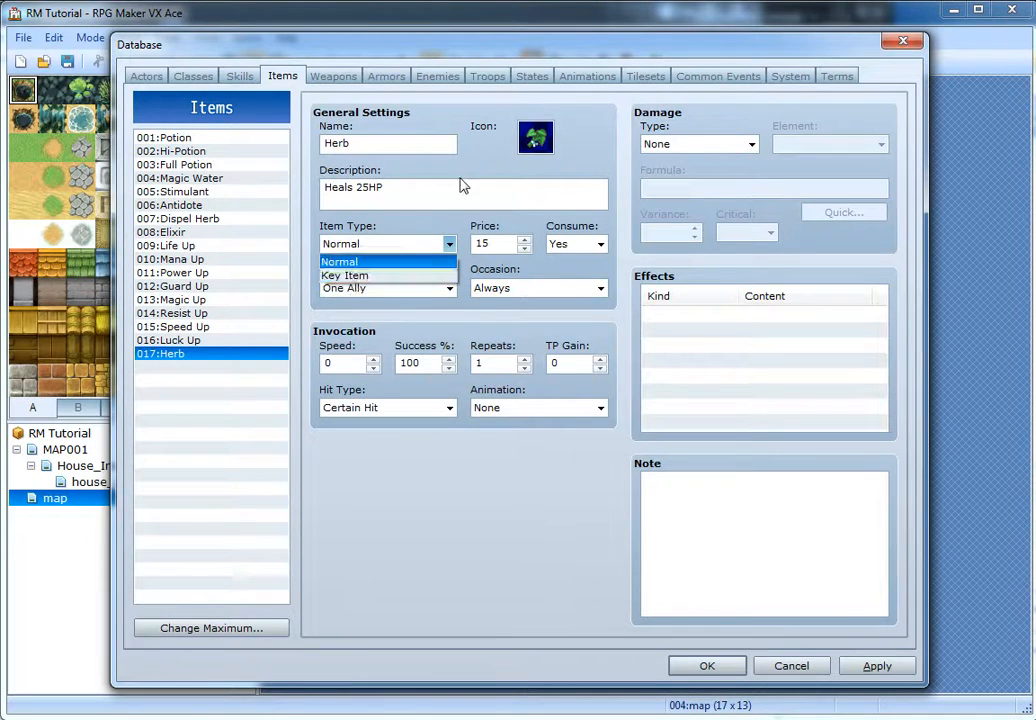
click(375, 148)
click(416, 243)
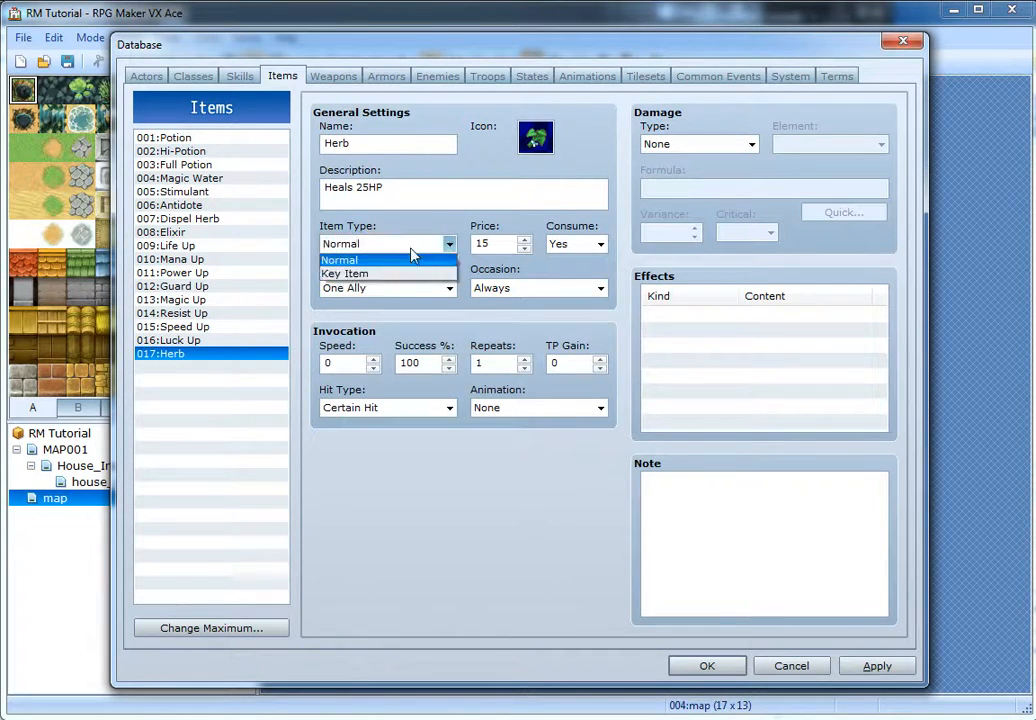
click(440, 181)
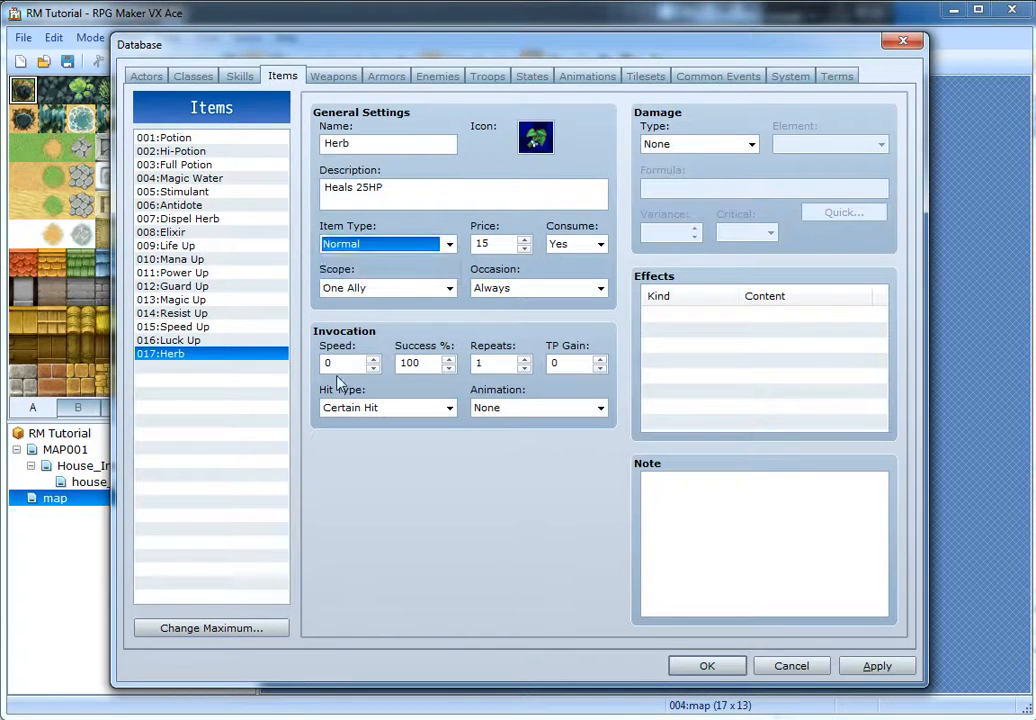
click(532, 408)
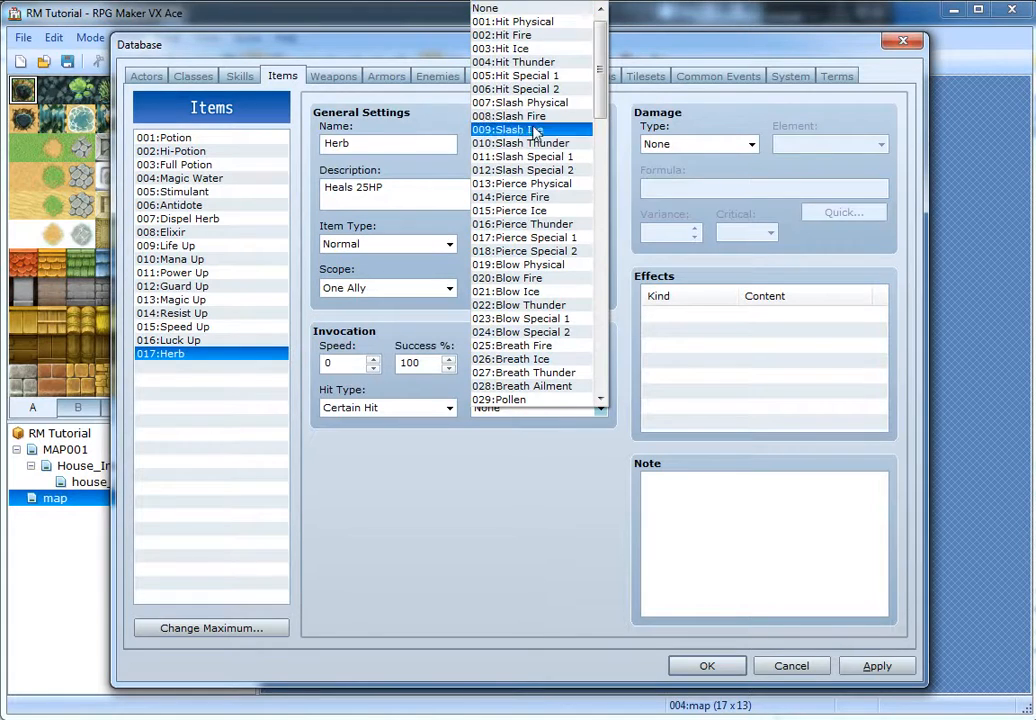
scroll(540, 205, down, 4)
scroll(540, 205, down, 7)
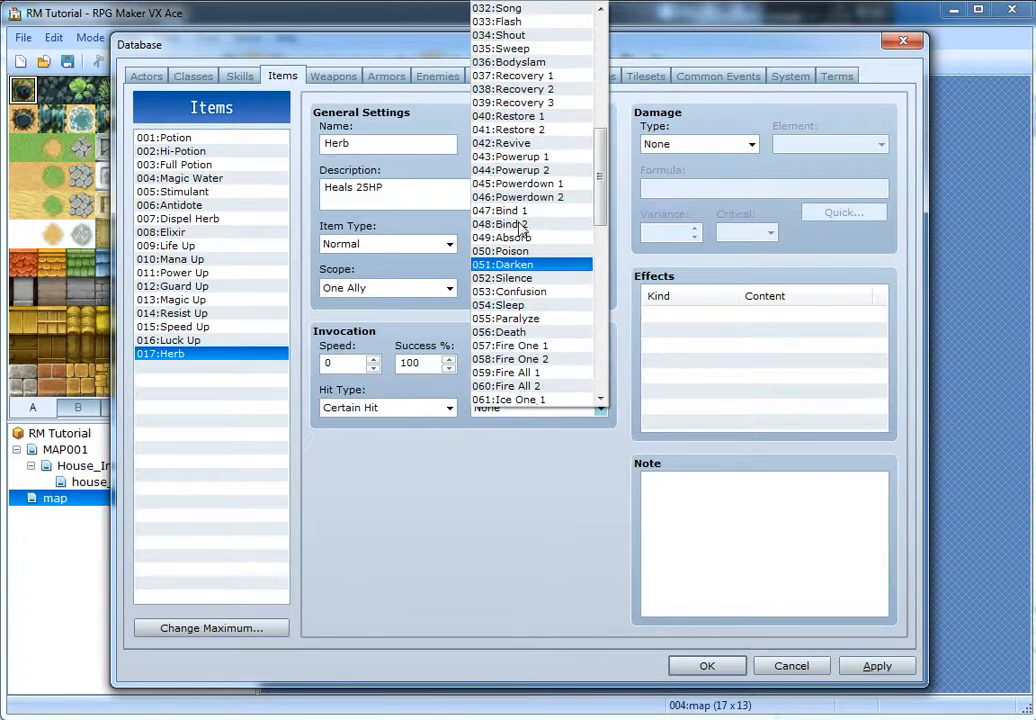
scroll(530, 268, down, 5)
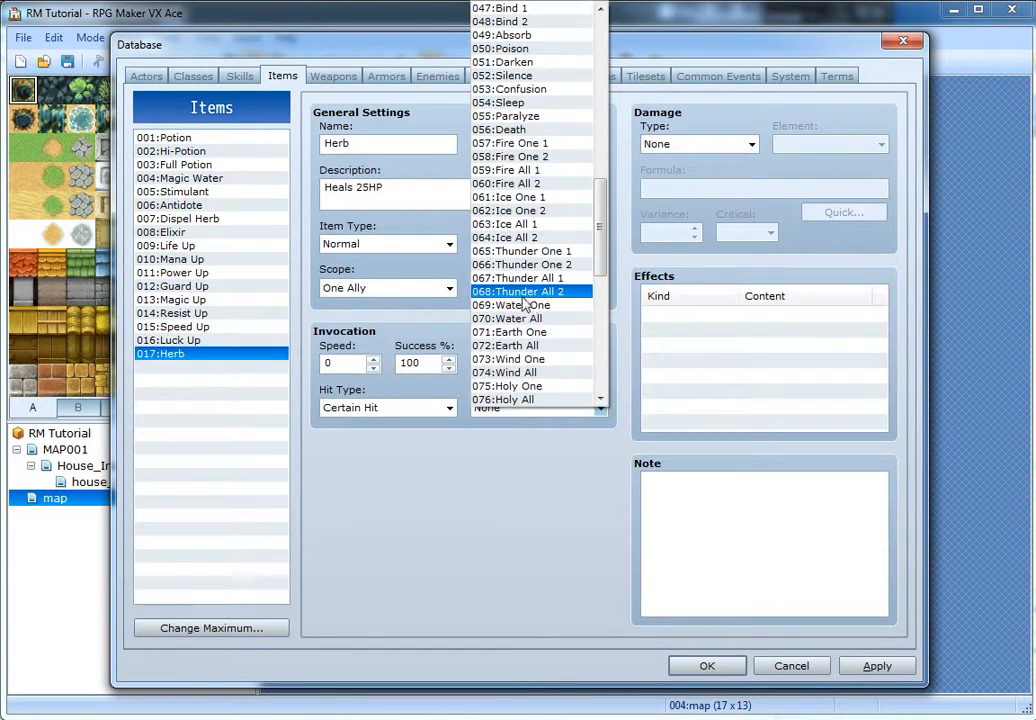
click(505, 408)
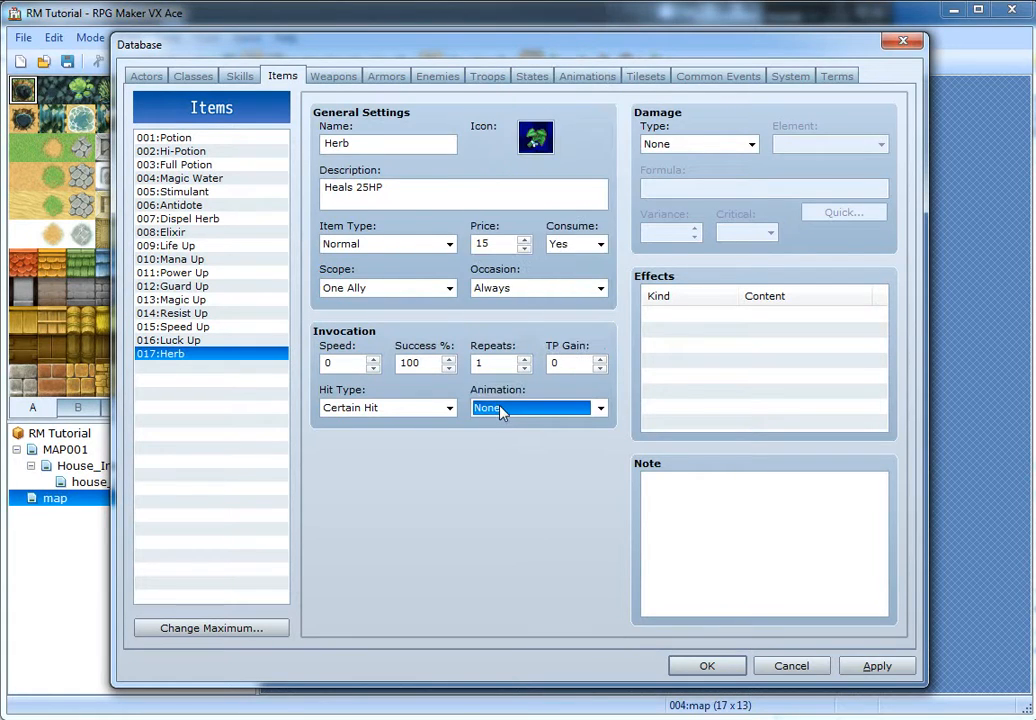
- Assign the 037:Recovery 1 animation to the Herb and apply the changes
click(515, 418)
scroll(517, 236, down, 9)
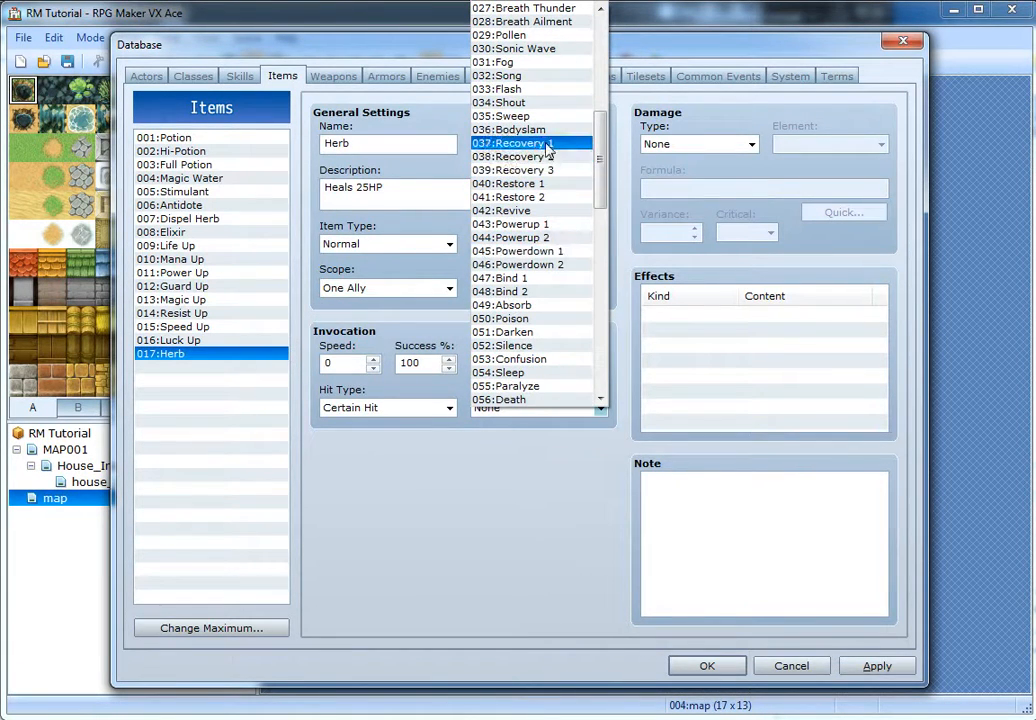
click(556, 144)
click(876, 665)
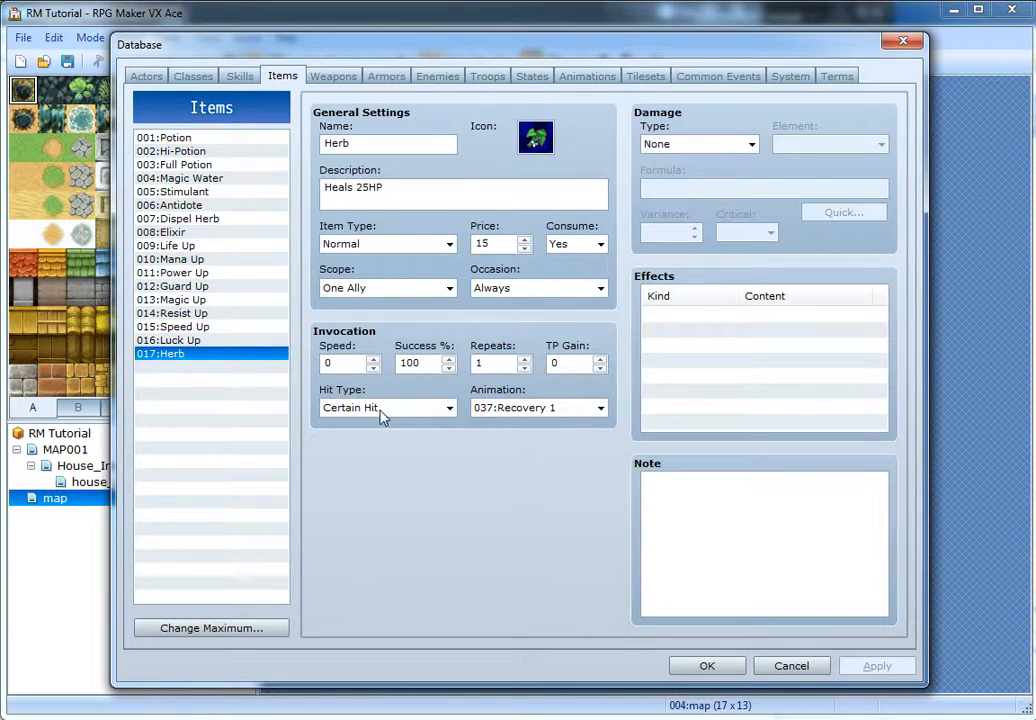
- Examine the hit type and damage type choices for the Herb, keeping Certain Hit and None
click(376, 403)
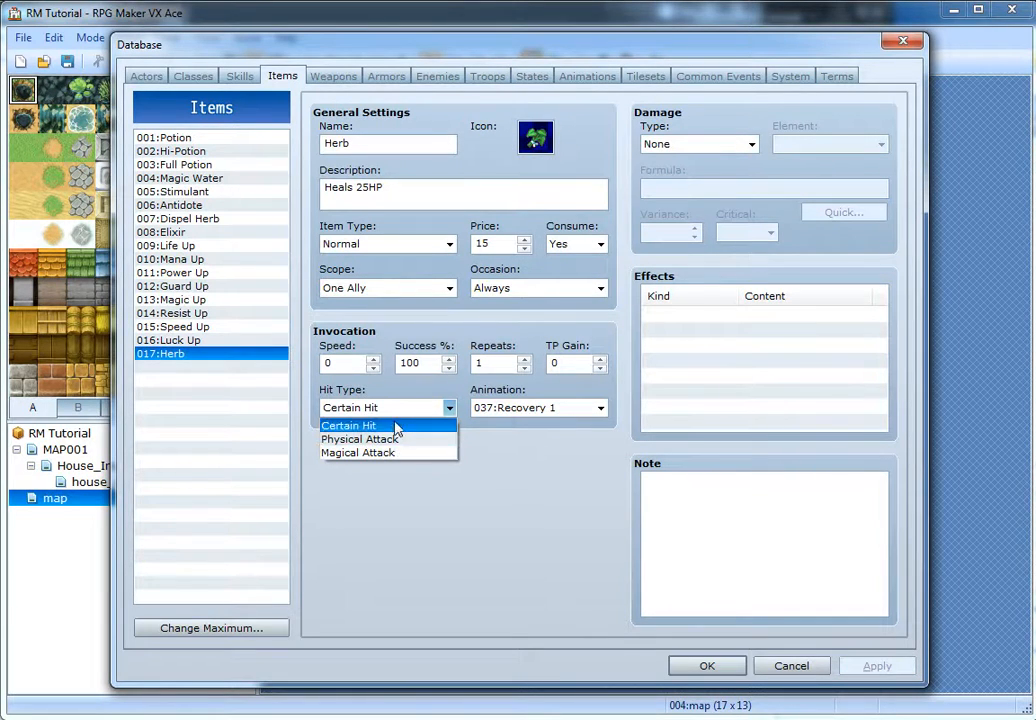
click(870, 320)
click(717, 143)
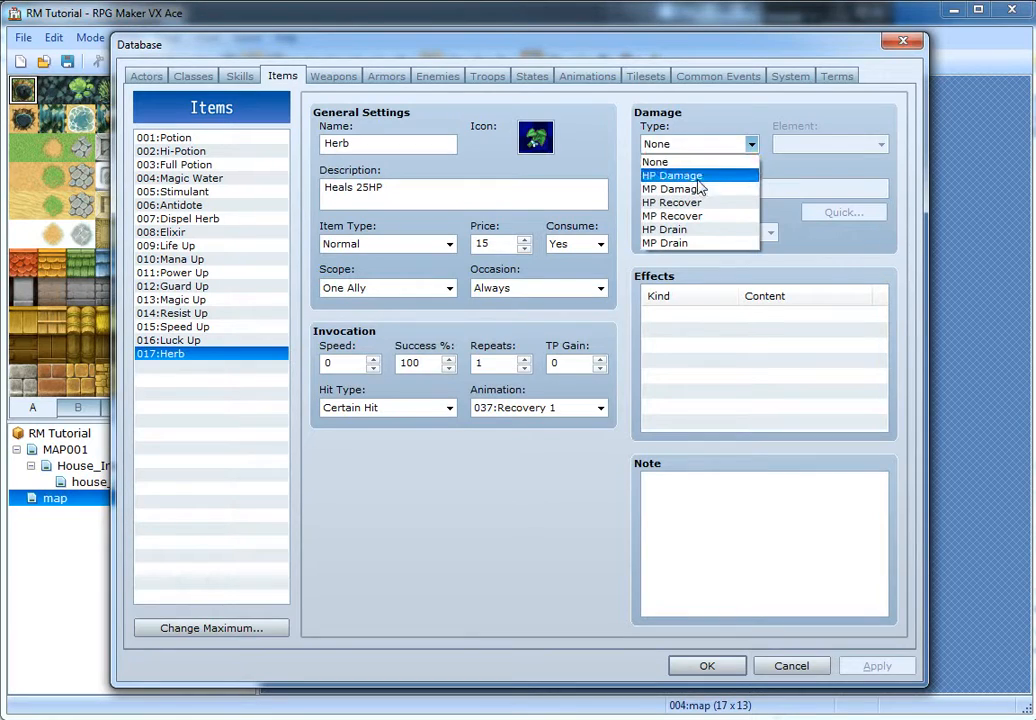
click(818, 183)
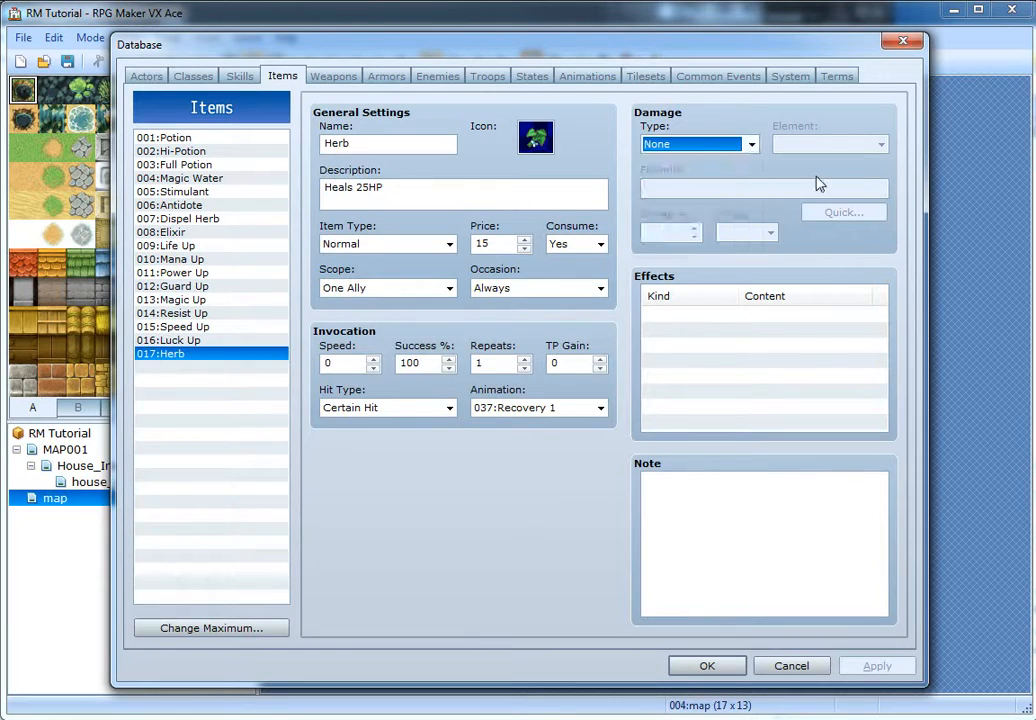
- Add a Recover HP effect of 25 points to the Herb and apply the changes
double_click(694, 345)
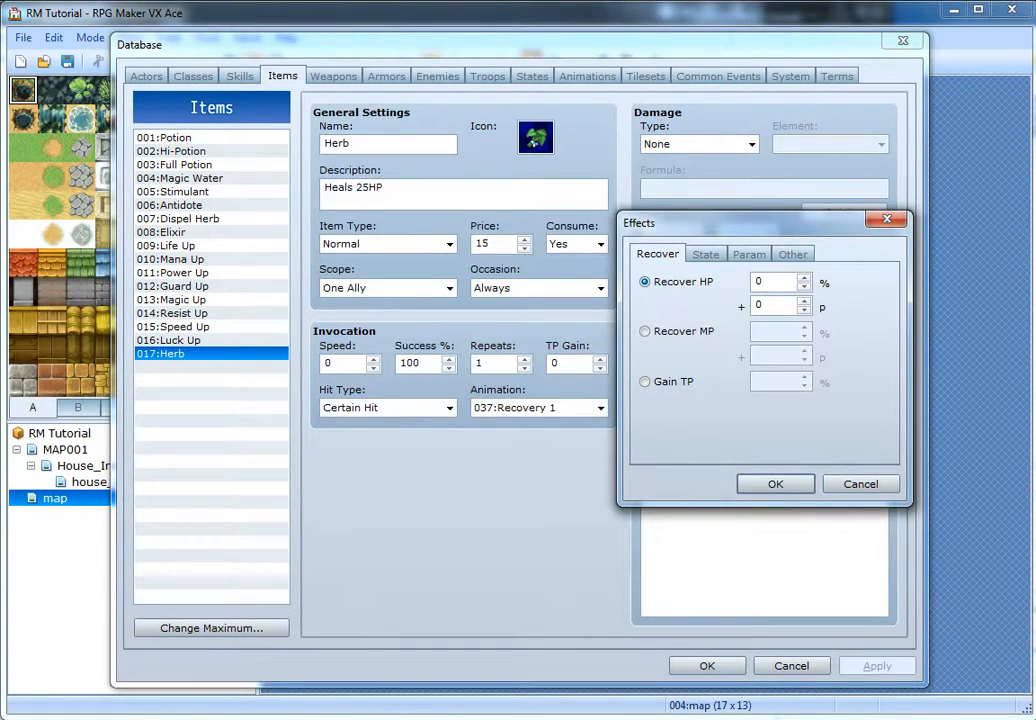
text(25)
click(775, 484)
click(872, 666)
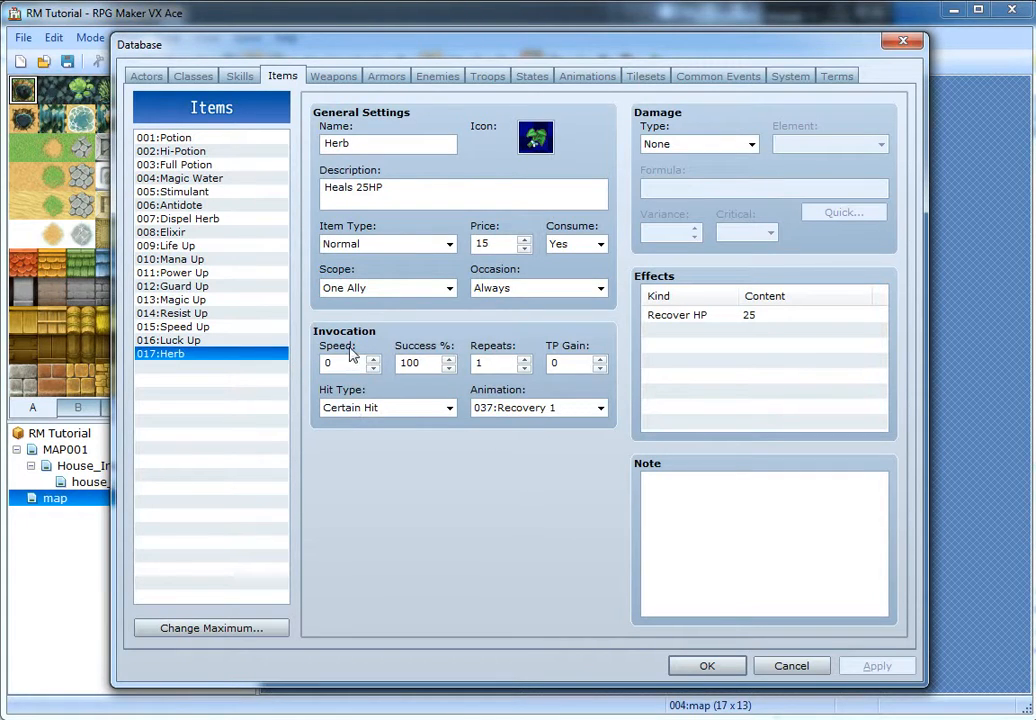
- Examine the Hand Ax weapon's type choices, animation and parameter changes, keeping Axe and 007:Slash Physical
mouse_move(351, 354)
click(333, 77)
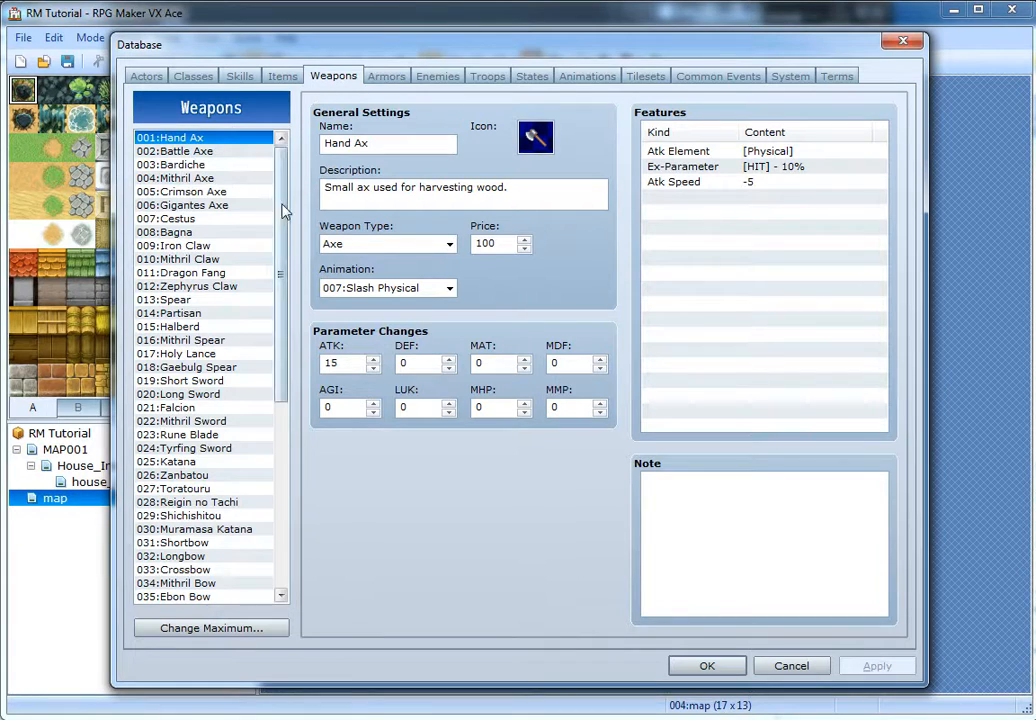
drag(283, 208, 272, 163)
click(398, 246)
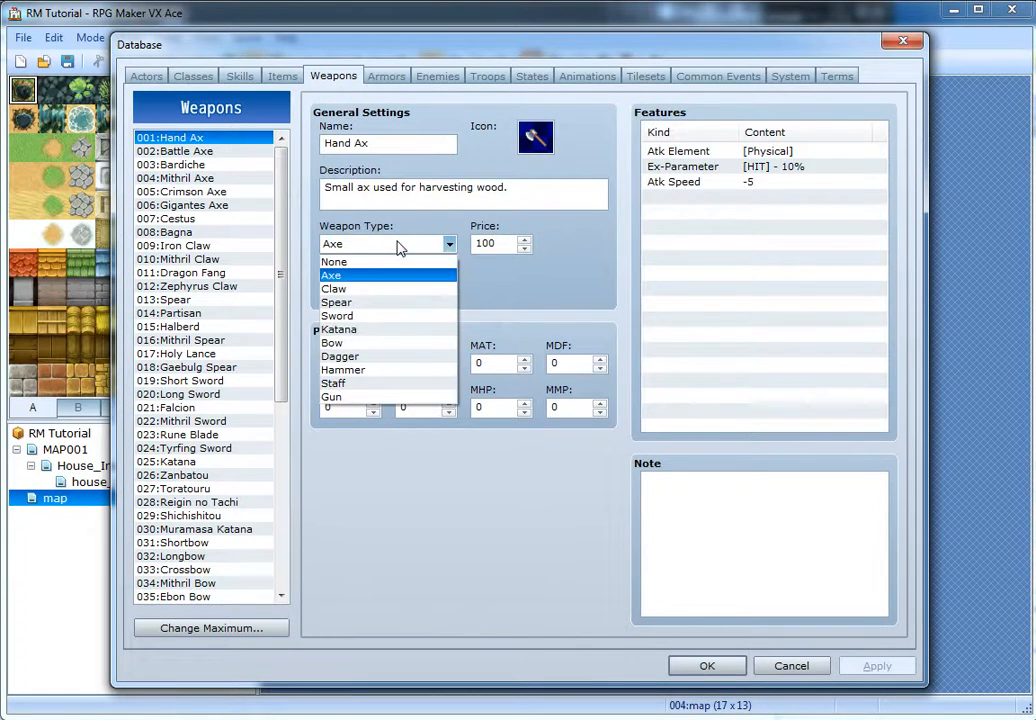
click(355, 275)
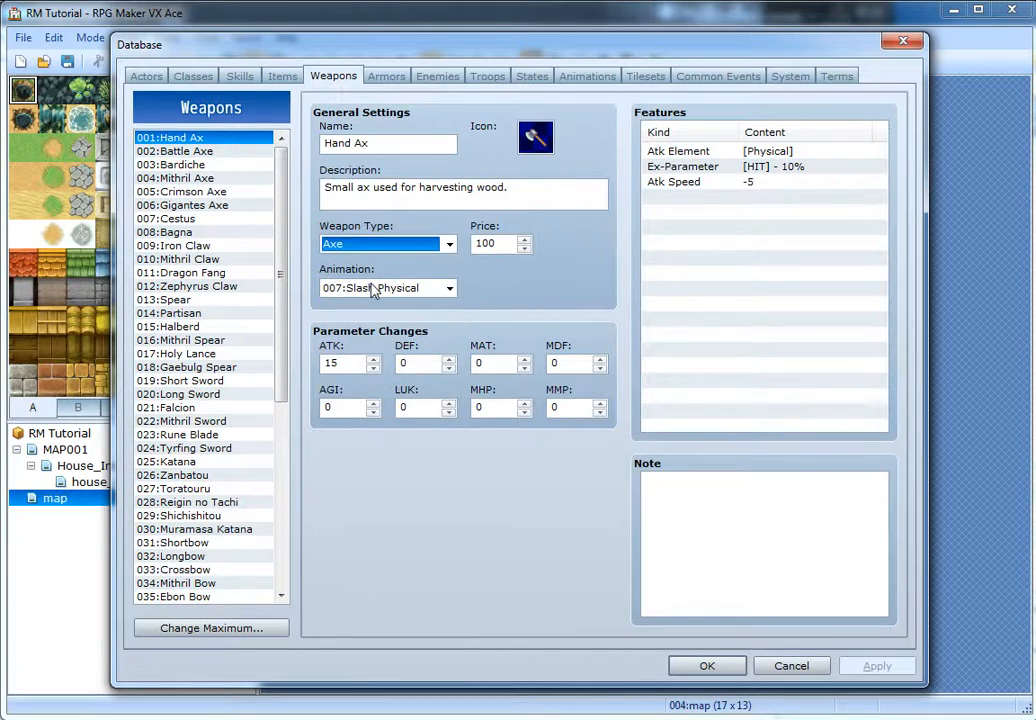
click(382, 287)
click(382, 287)
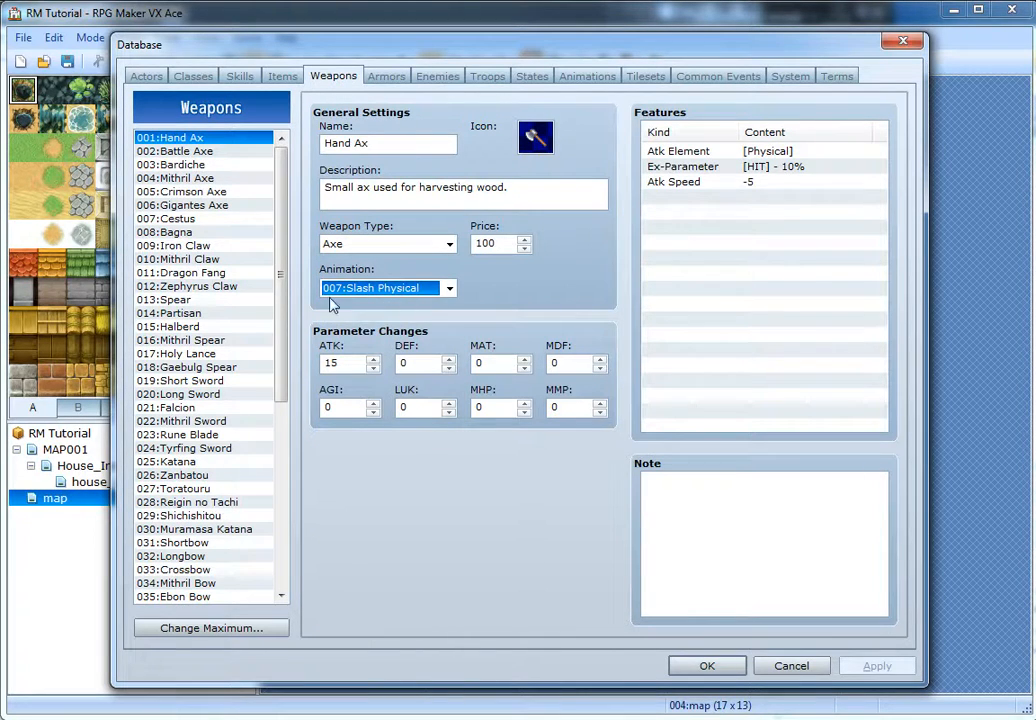
key(Tab)
key(Tab)
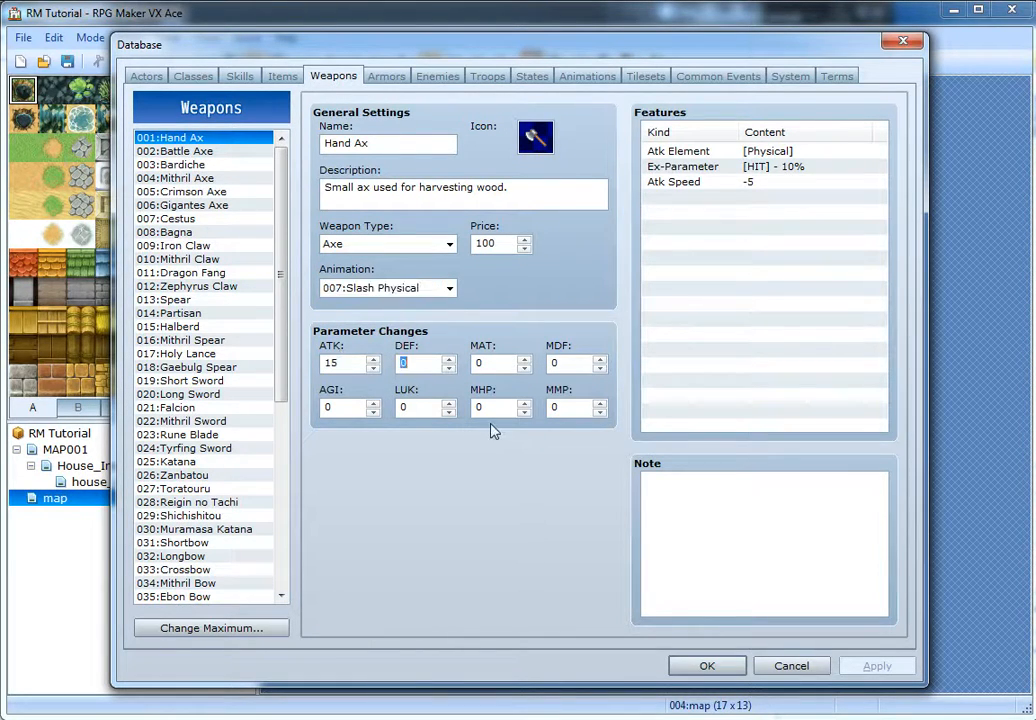
- Examine the Hand Ax's features and the feature categories that could be added, closing the dialog without adding one
click(654, 194)
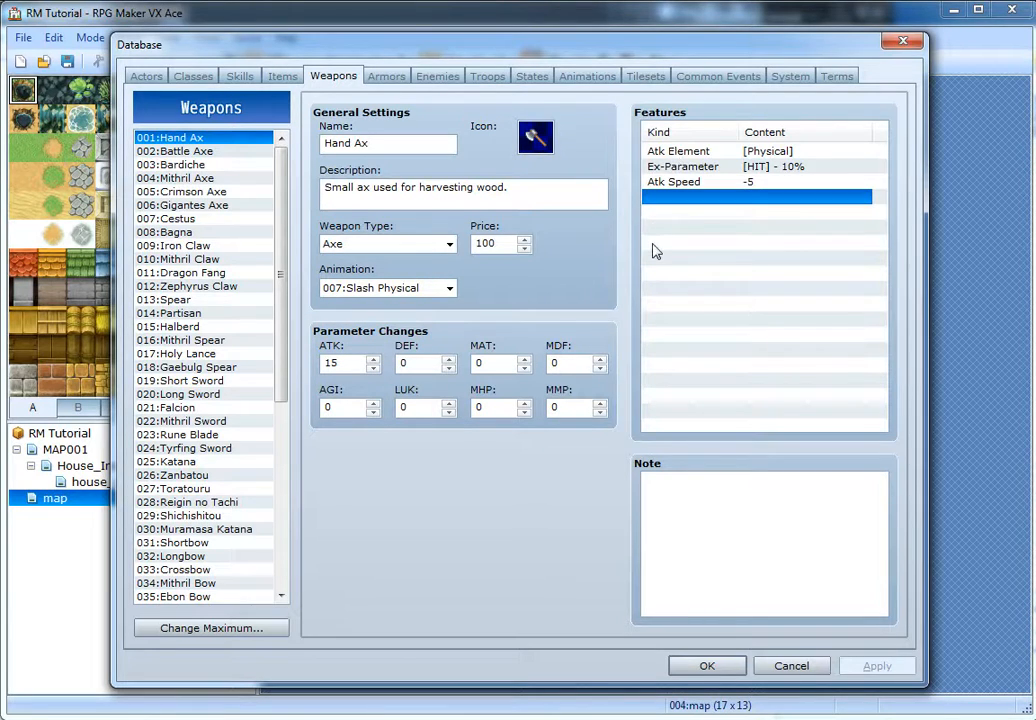
double_click(656, 194)
click(655, 174)
click(703, 174)
click(735, 175)
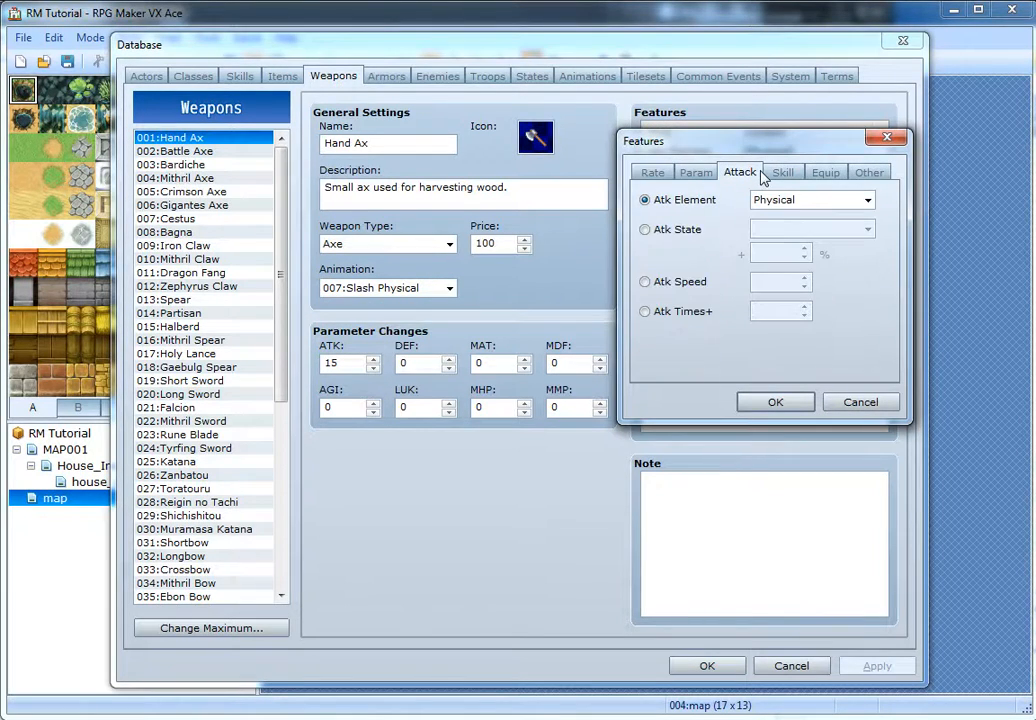
click(782, 174)
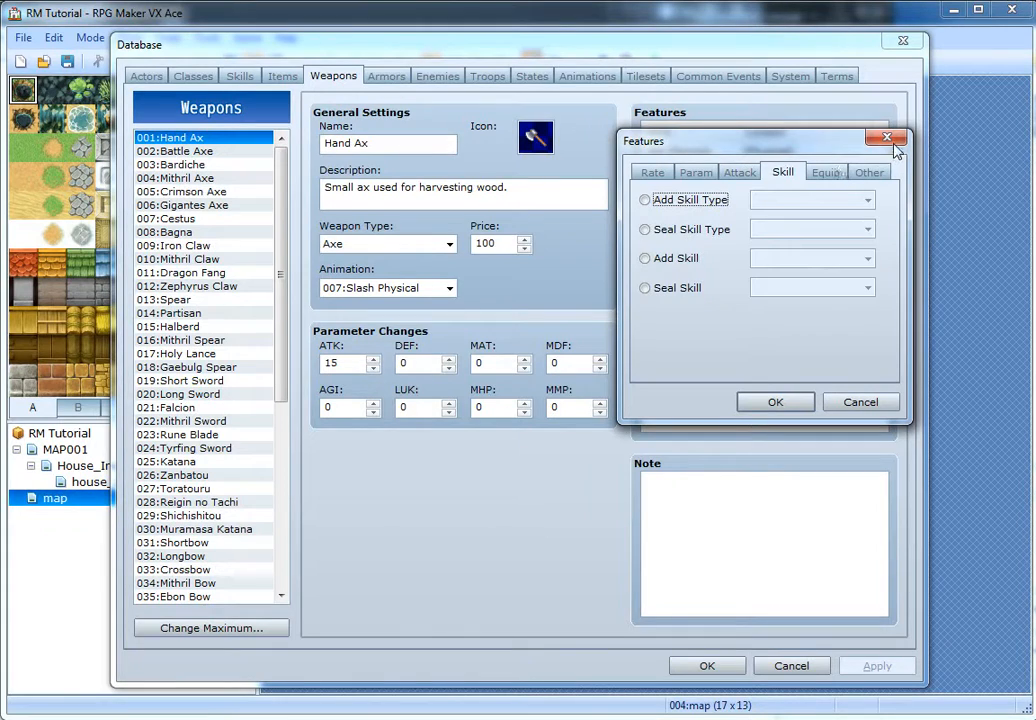
click(838, 174)
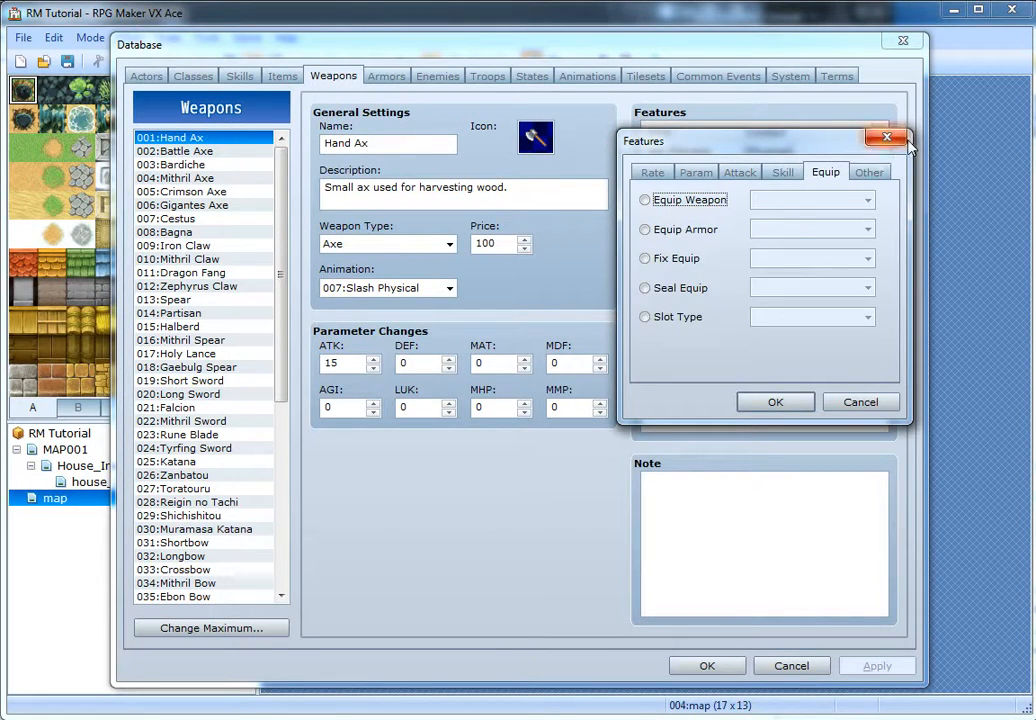
click(648, 176)
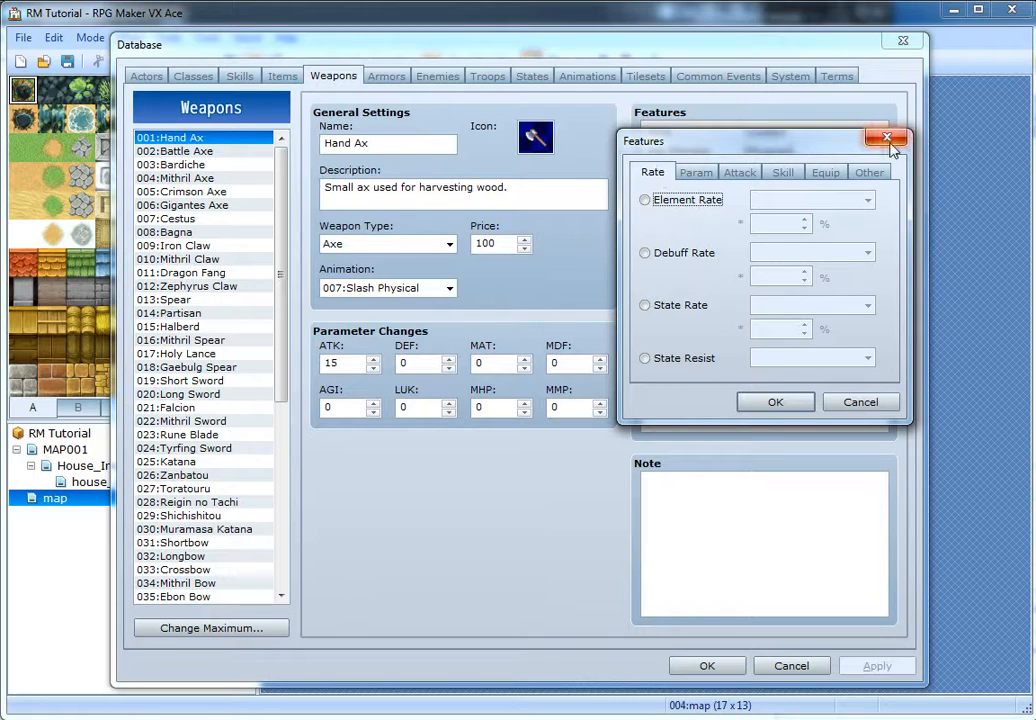
click(645, 200)
click(887, 137)
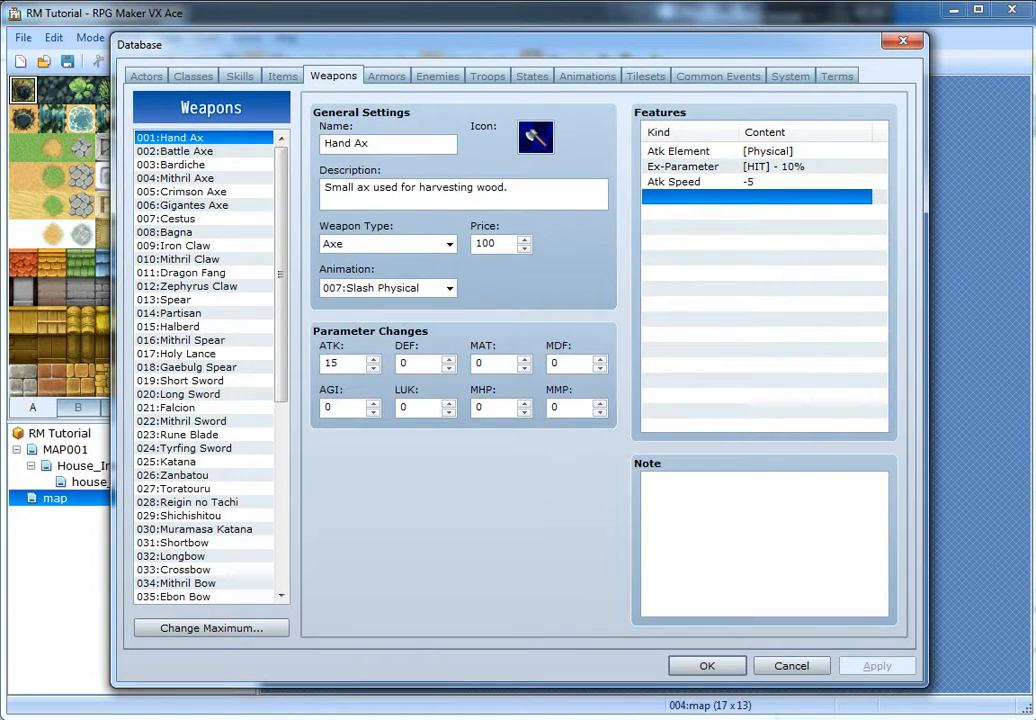
click(756, 182)
click(678, 198)
key(Tab)
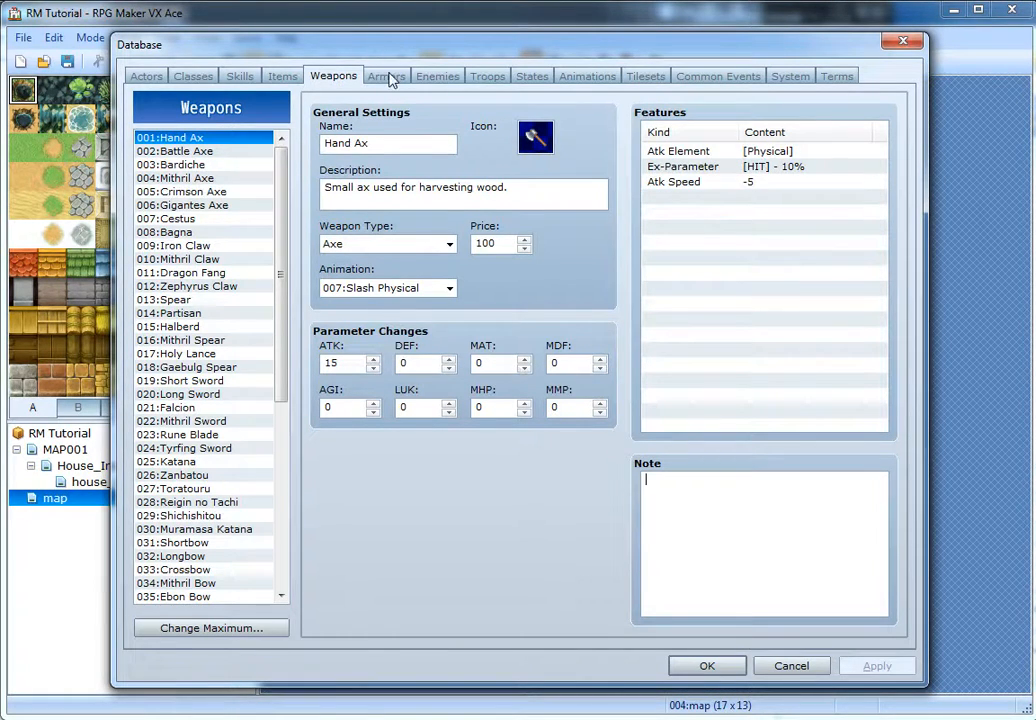
click(784, 177)
key(Down)
key(Down)
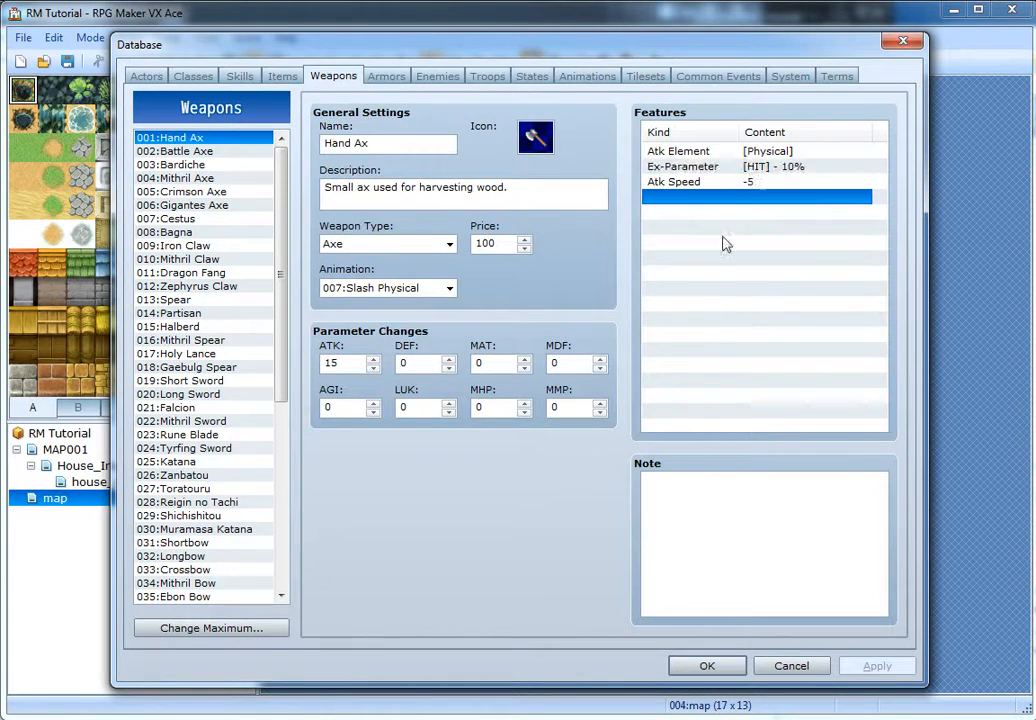
- Examine the Casual Clothes armor's features and armor type choices, keeping General Armour
click(376, 80)
click(349, 75)
click(372, 76)
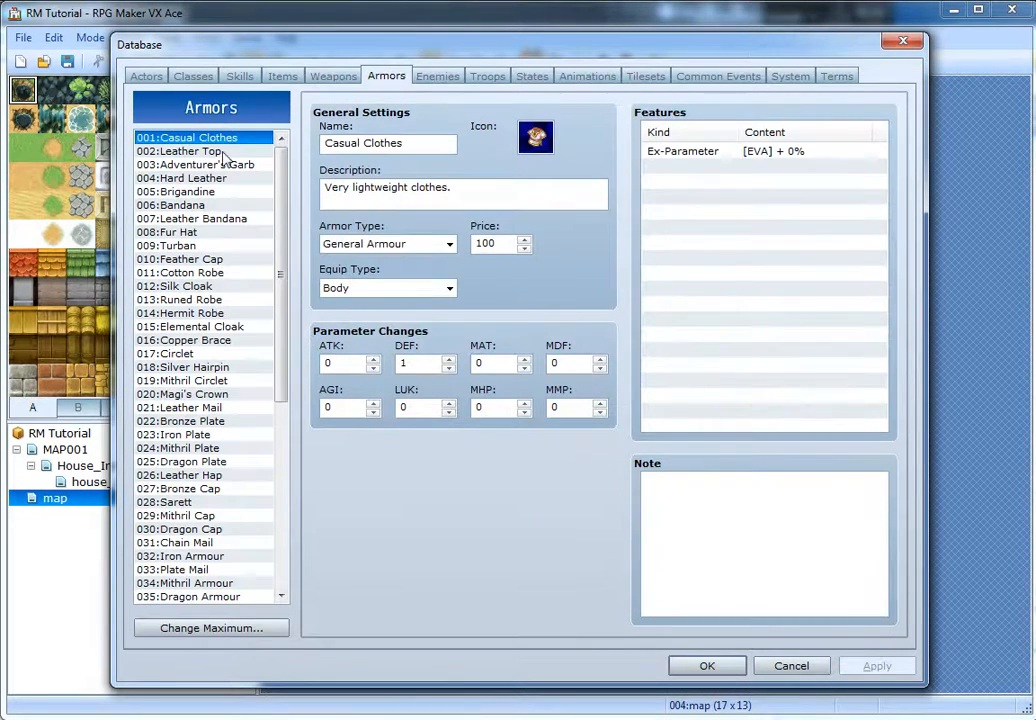
click(786, 244)
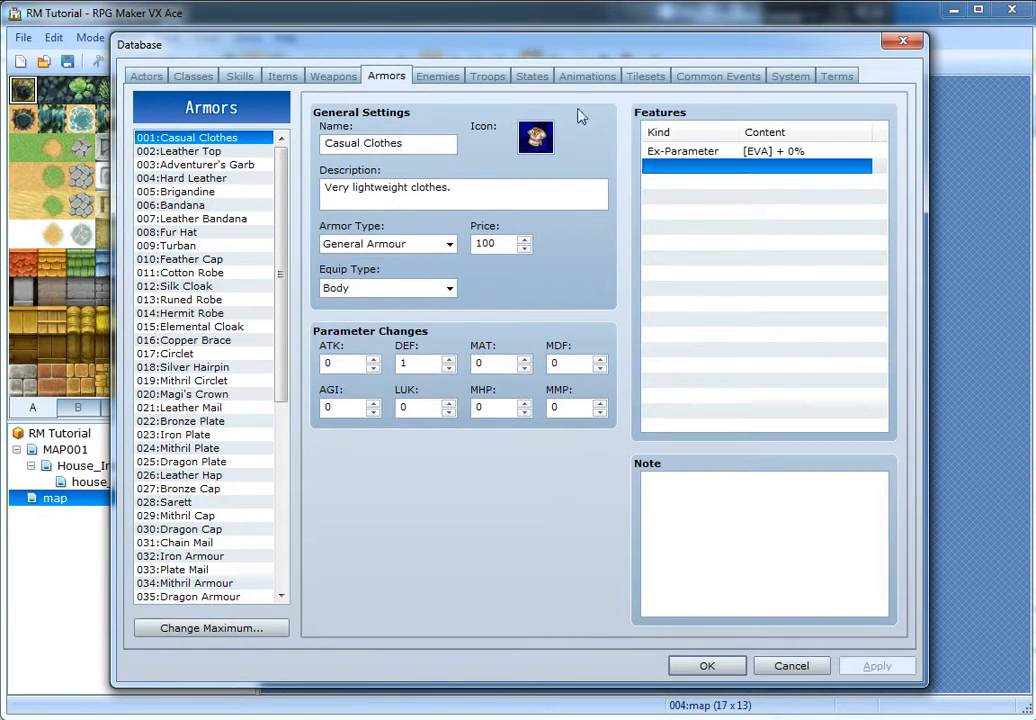
click(380, 244)
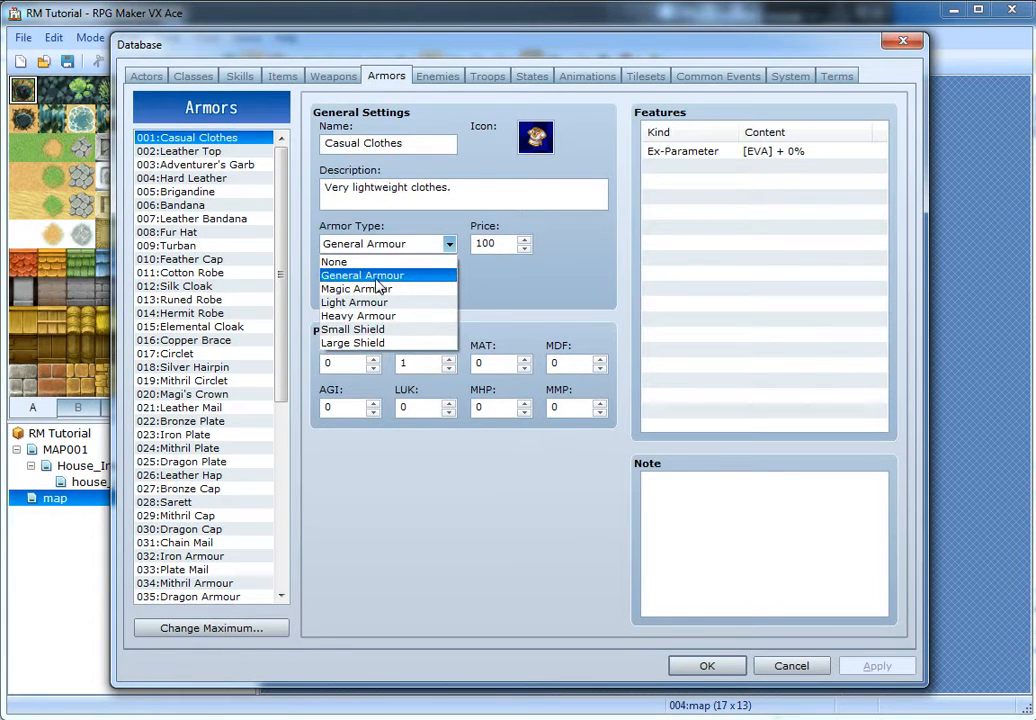
click(396, 275)
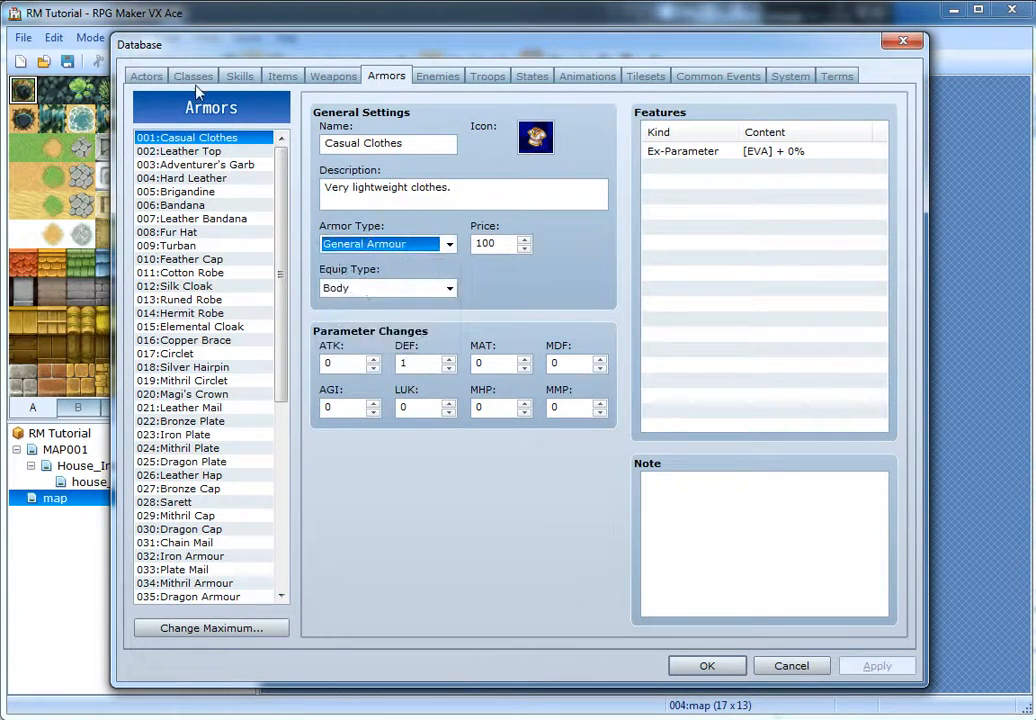
- Check which armor types the Axman class can equip, and return to the armor entries
click(194, 77)
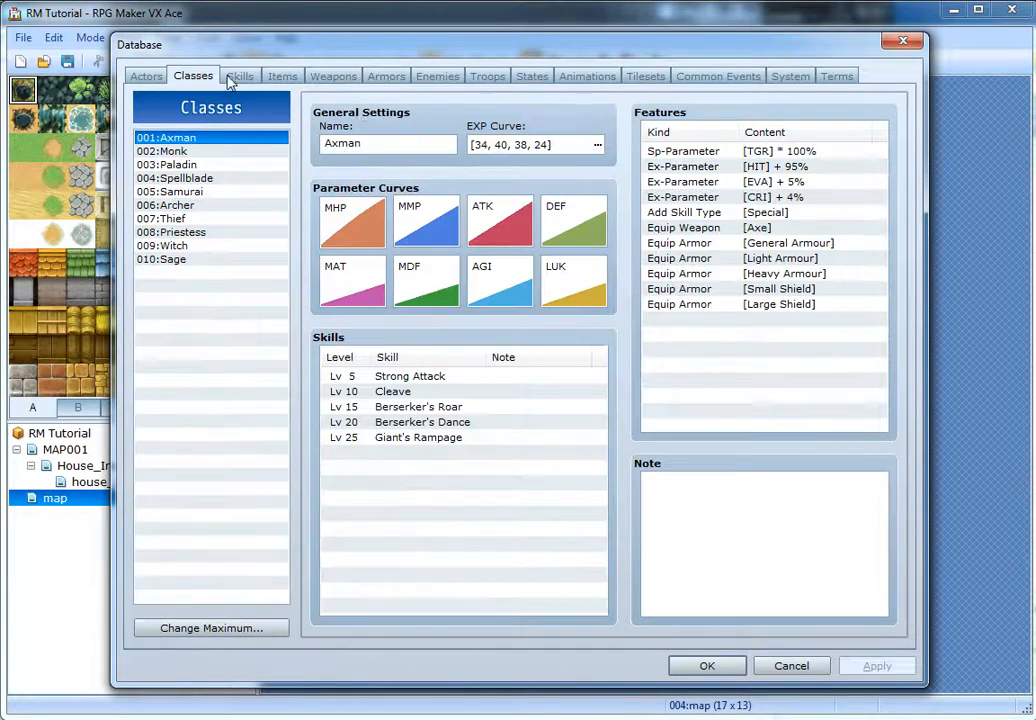
click(812, 275)
click(813, 257)
click(810, 275)
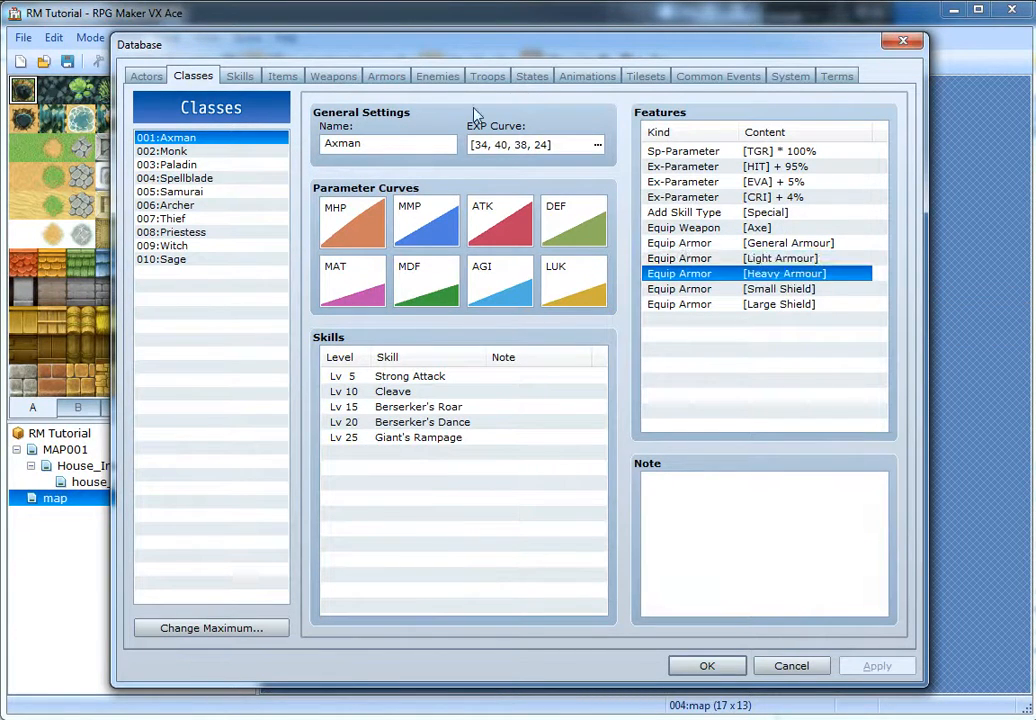
click(380, 77)
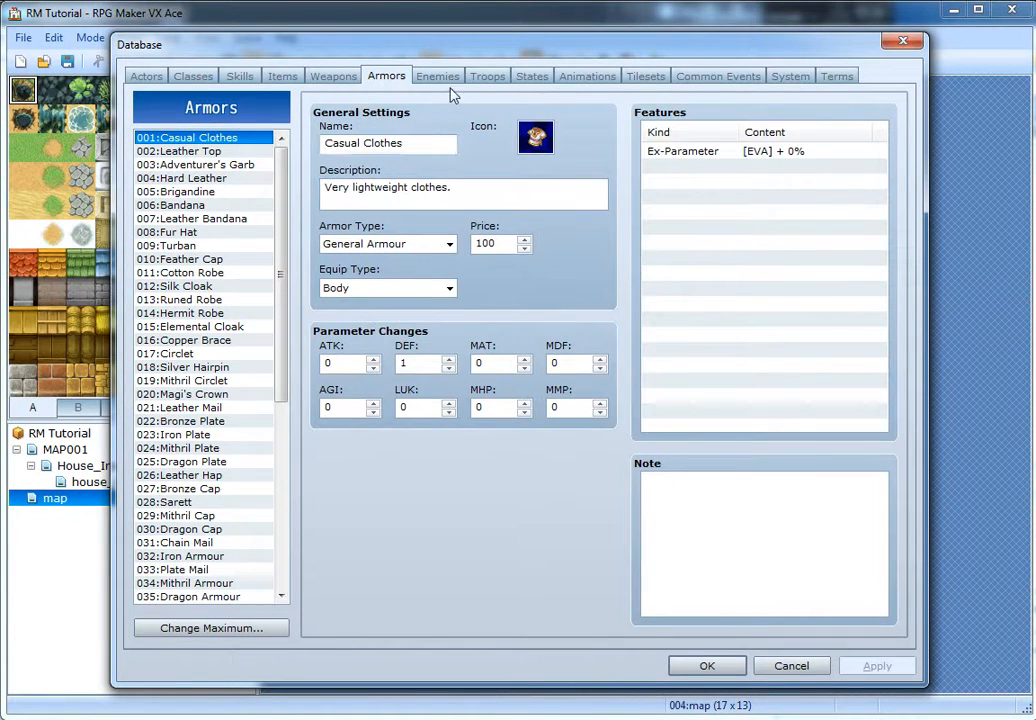
- Raise the maximum number of enemies to 31 and select the new blank enemy entry
click(452, 78)
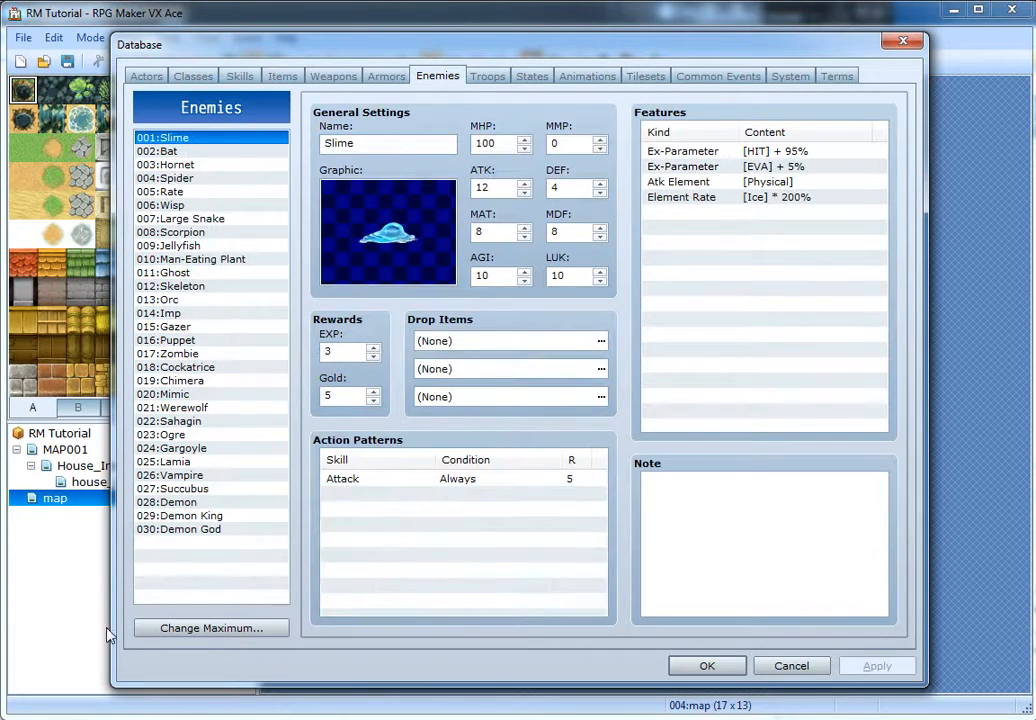
click(170, 628)
text(31)
click(252, 625)
click(190, 542)
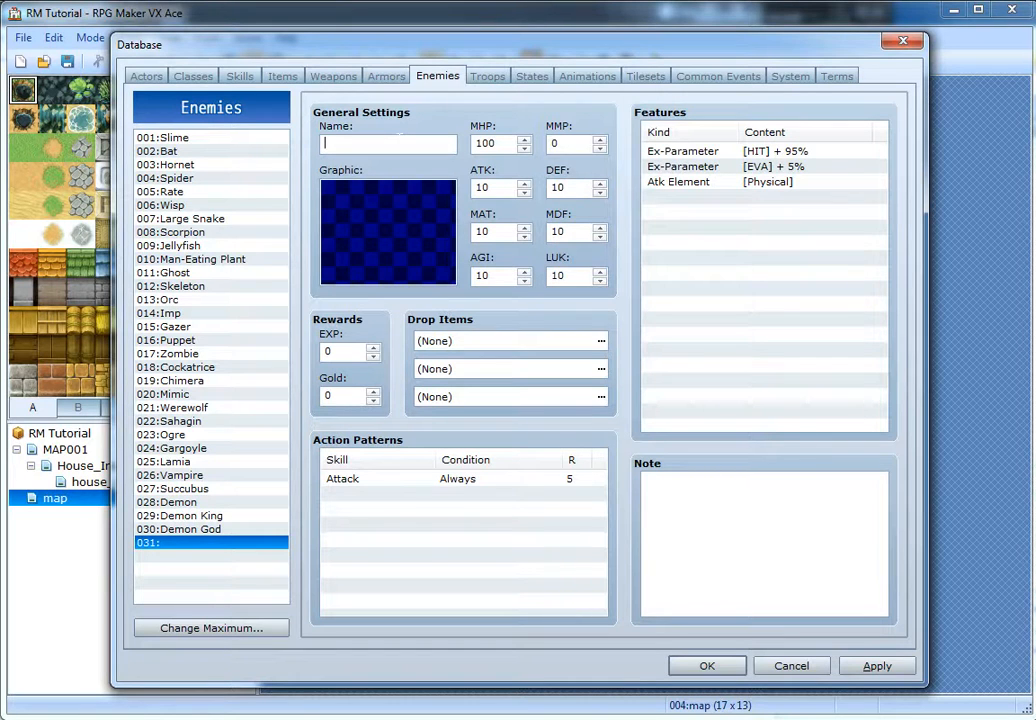
- Give enemy 031 the Assassin battler graphic and name it Assassin
double_click(412, 226)
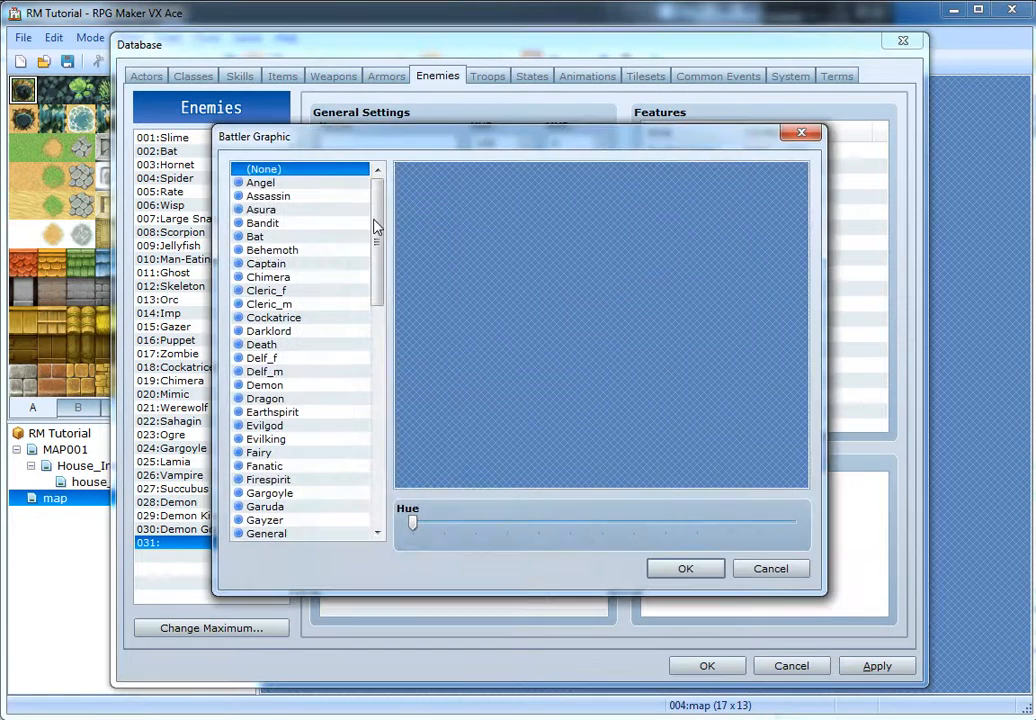
click(262, 183)
click(290, 197)
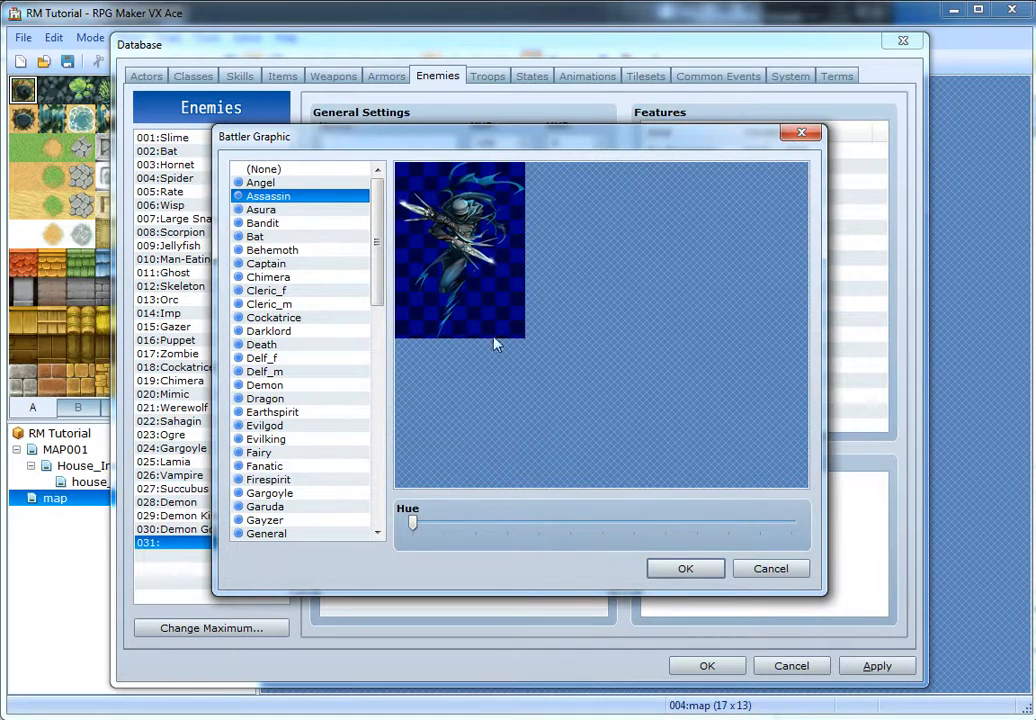
click(682, 570)
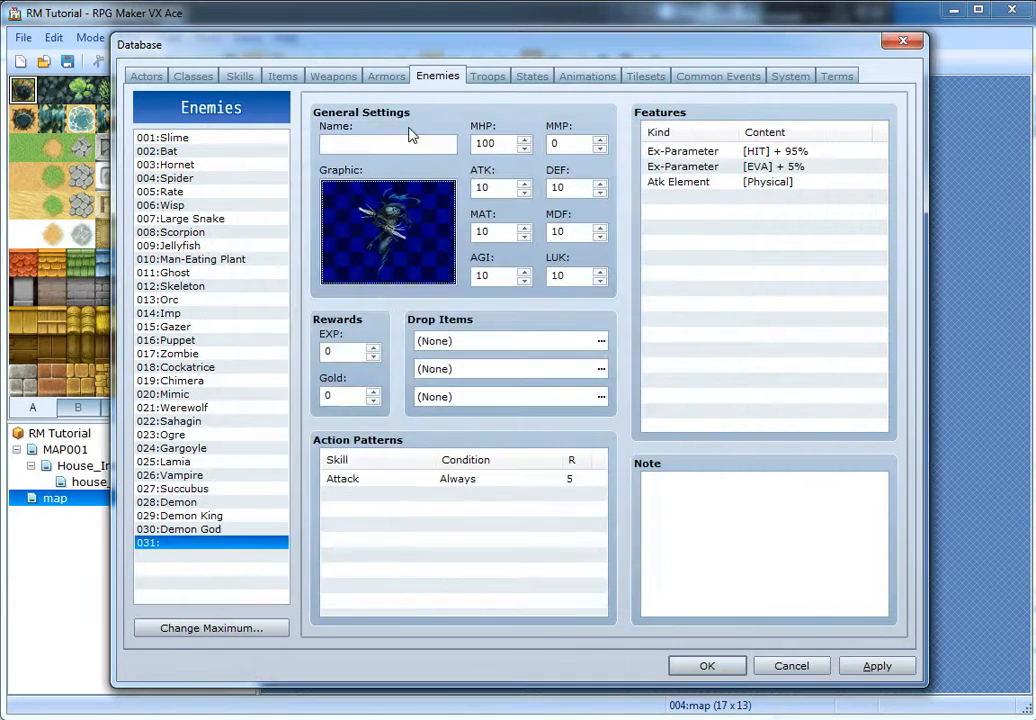
click(400, 143)
text(Bad Guy)
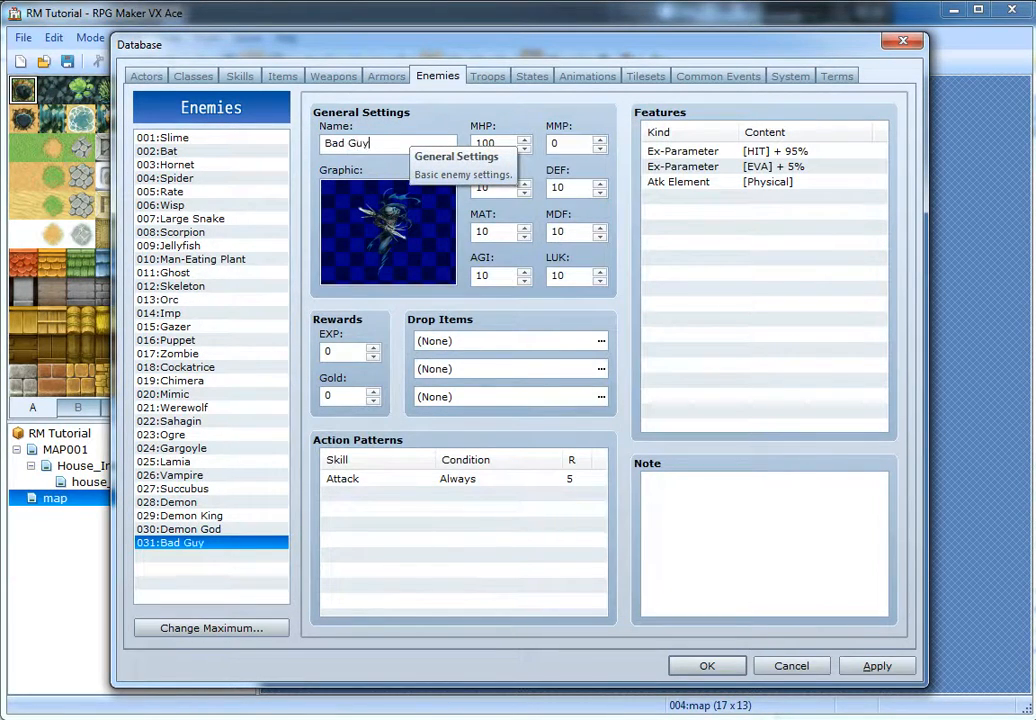
text(Assassin)
key(Tab)
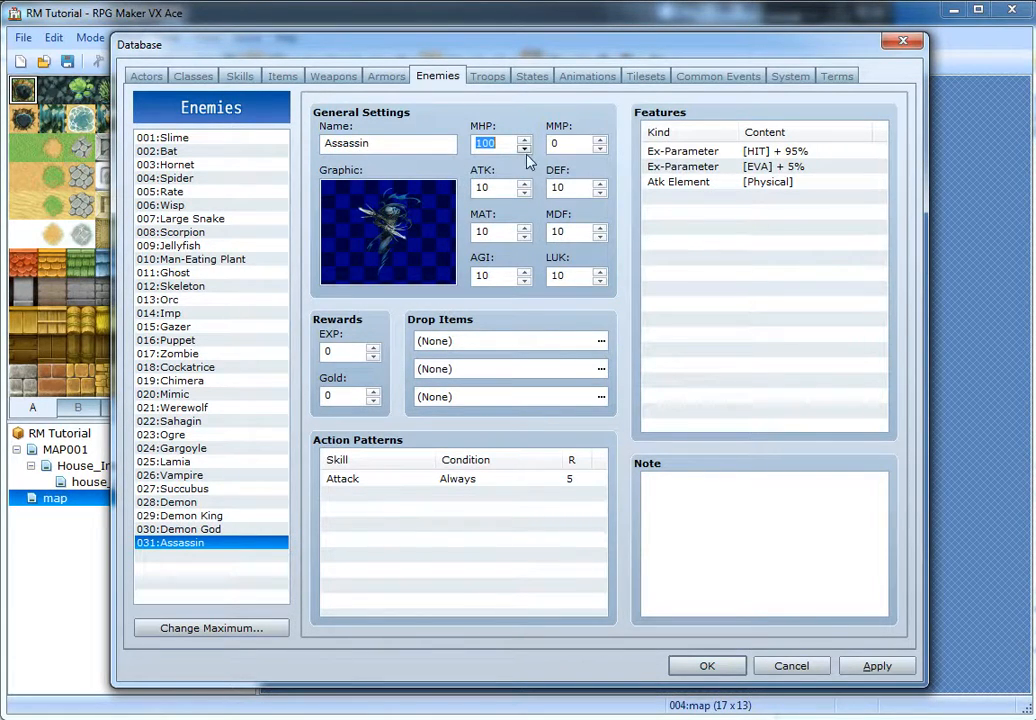
- Set the Assassin's MHP to 250 and its MMP, ATK and DEF to 25 each
text(250)
text(25)
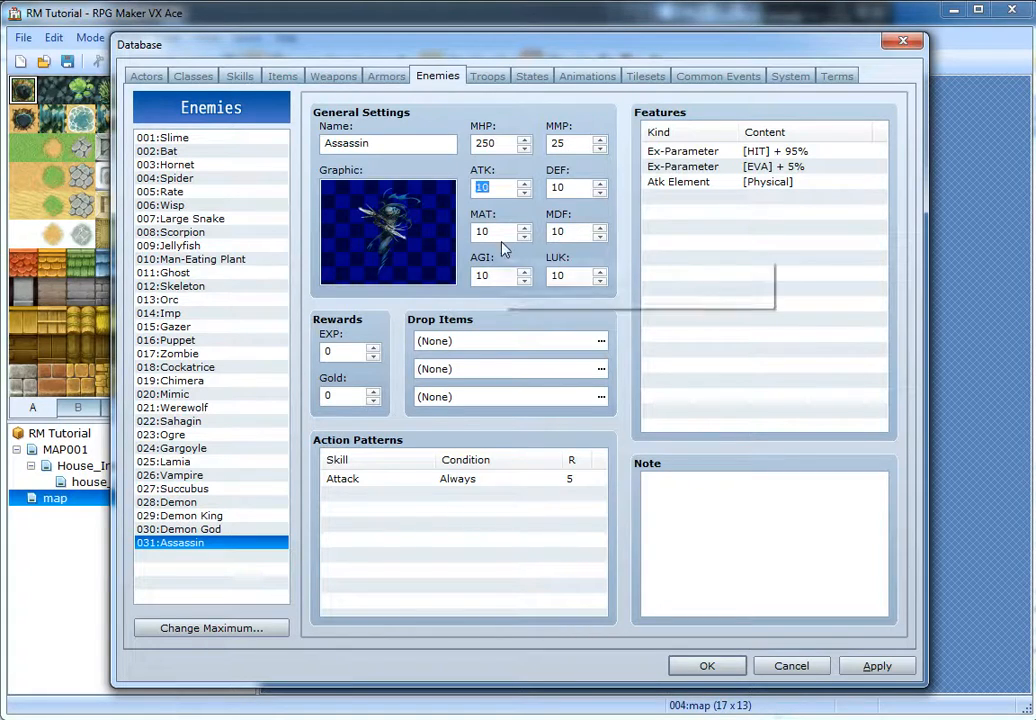
text(25)
key(Tab)
text(25)
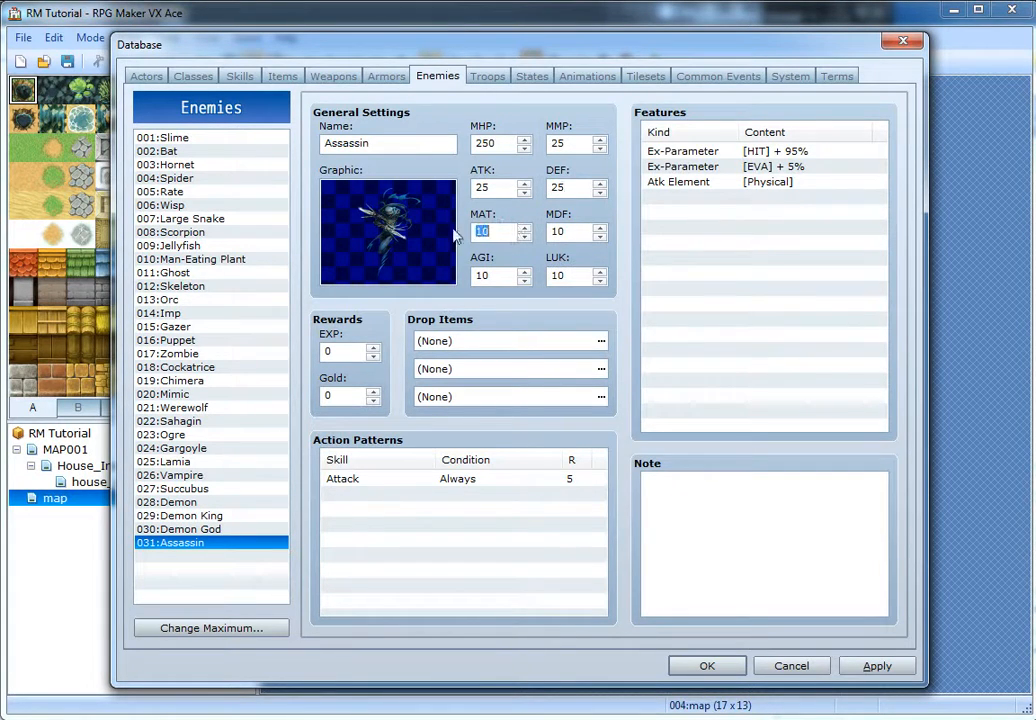
- Set the Assassin's MAT, MDF, AGI and LUK to 25 each
key(Tab)
text(25)
key(Tab)
text(25)
key(Tab)
text(25)
key(Tab)
text(25)
click(338, 545)
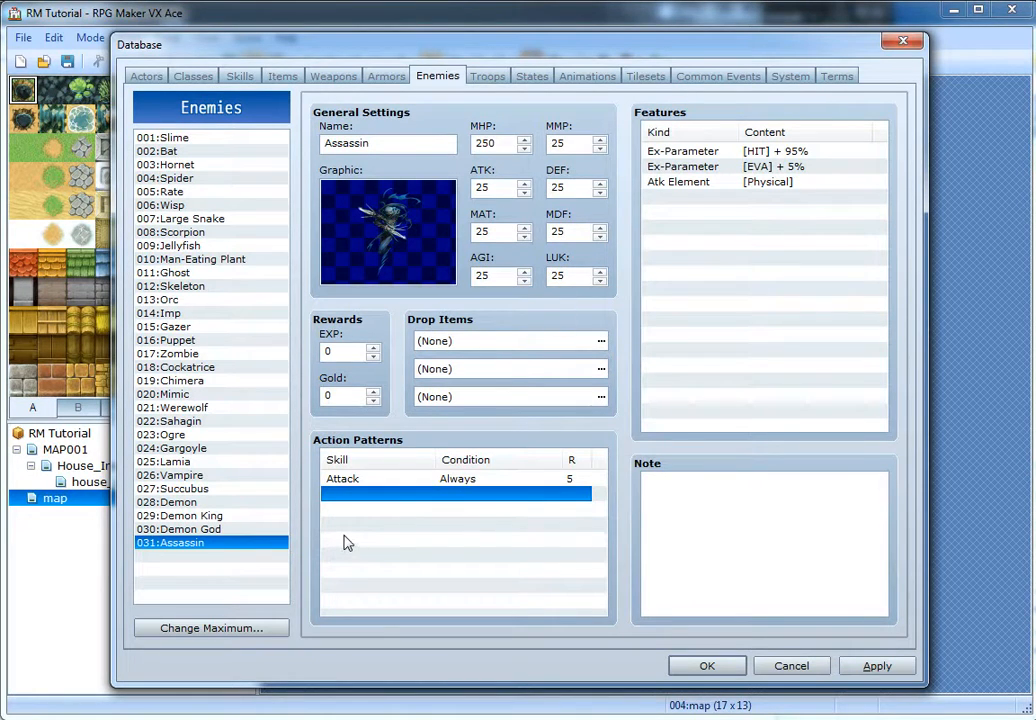
double_click(343, 543)
drag(467, 322, 723, 144)
click(670, 206)
click(668, 206)
click(832, 450)
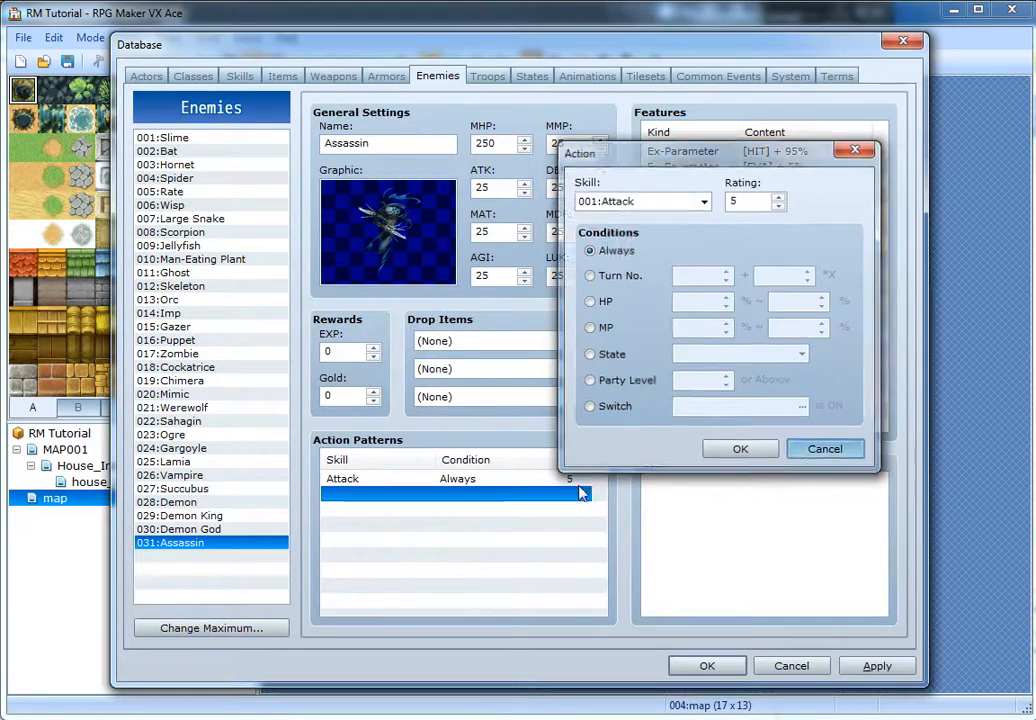
- Set the Assassin's rewards to 50 EXP and 100 Gold, and make it drop a Potion with a 1/5 probability
click(345, 351)
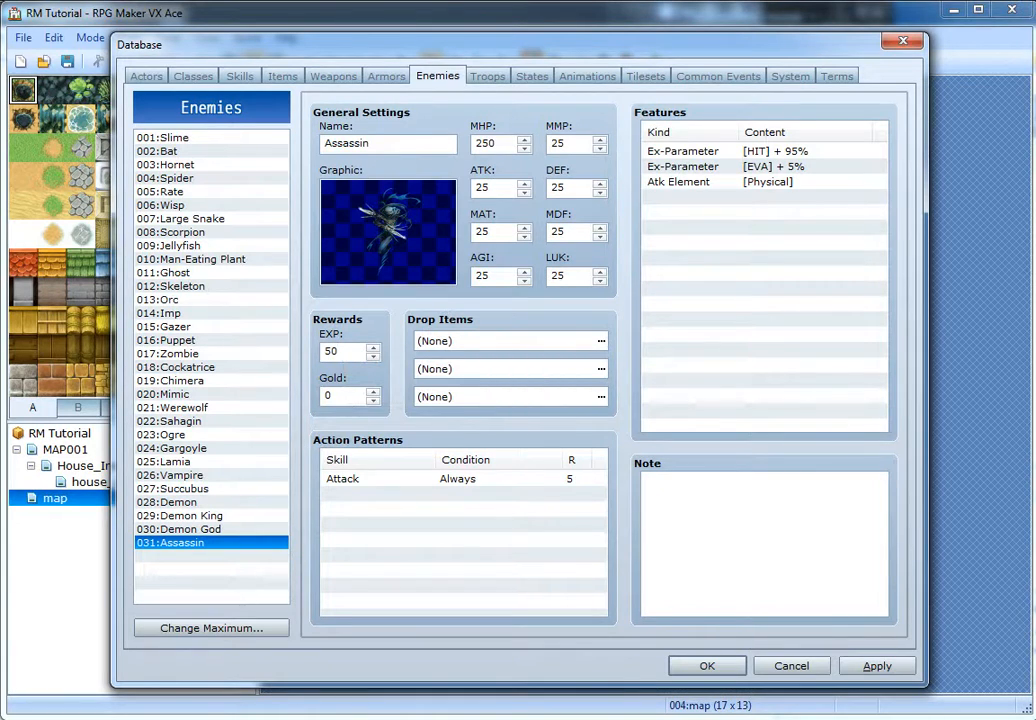
double_click(488, 341)
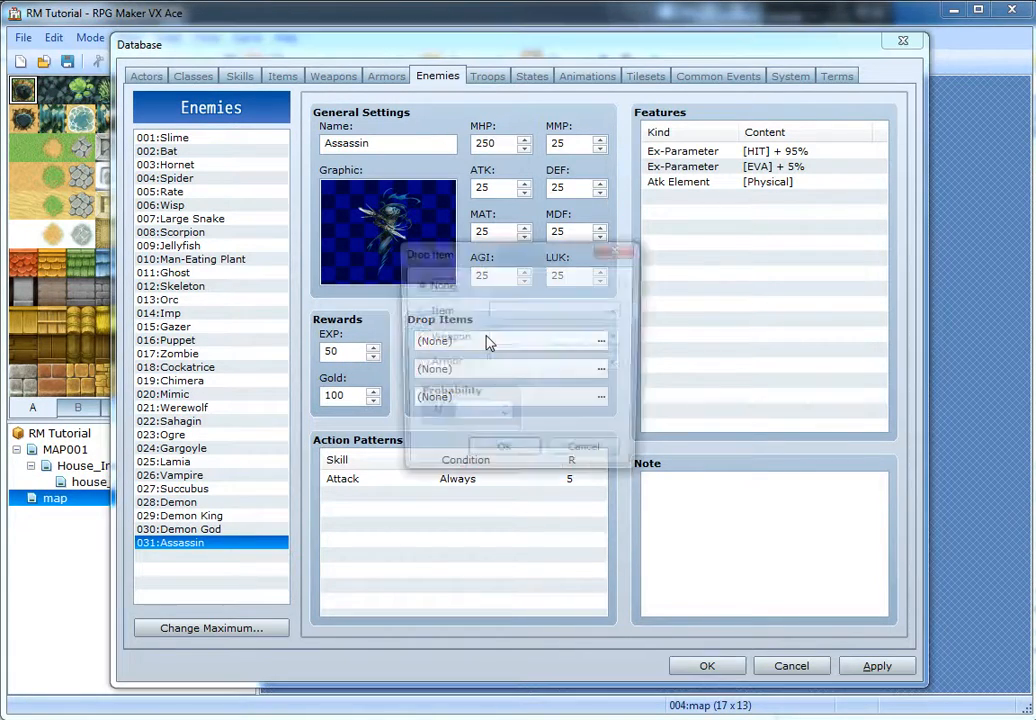
click(438, 311)
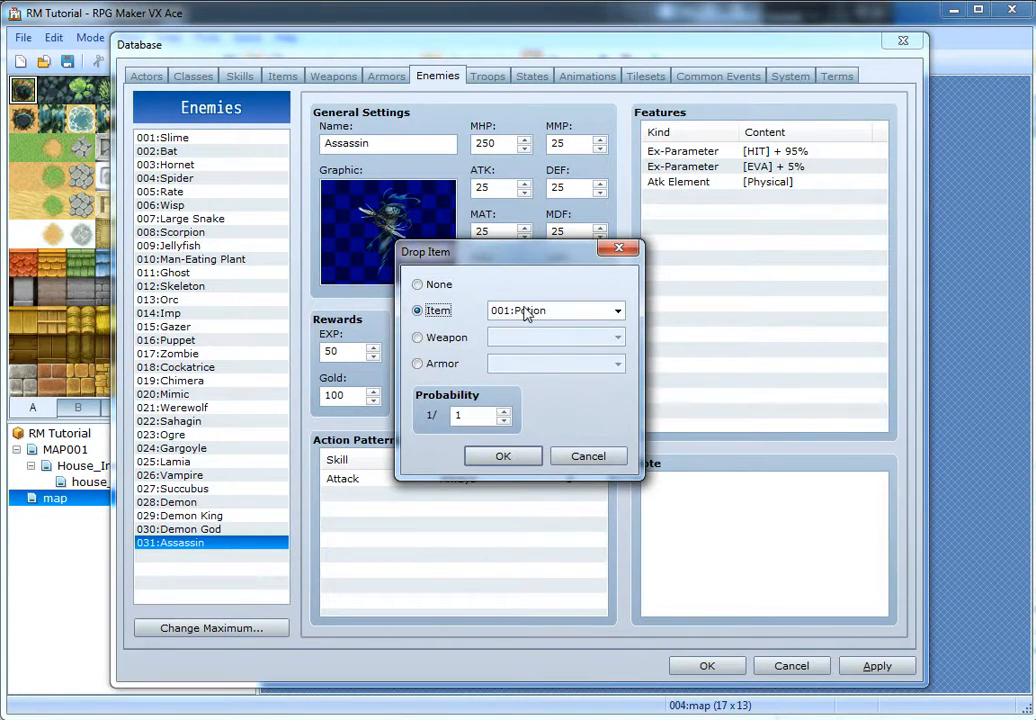
double_click(477, 417)
text(5)
click(500, 455)
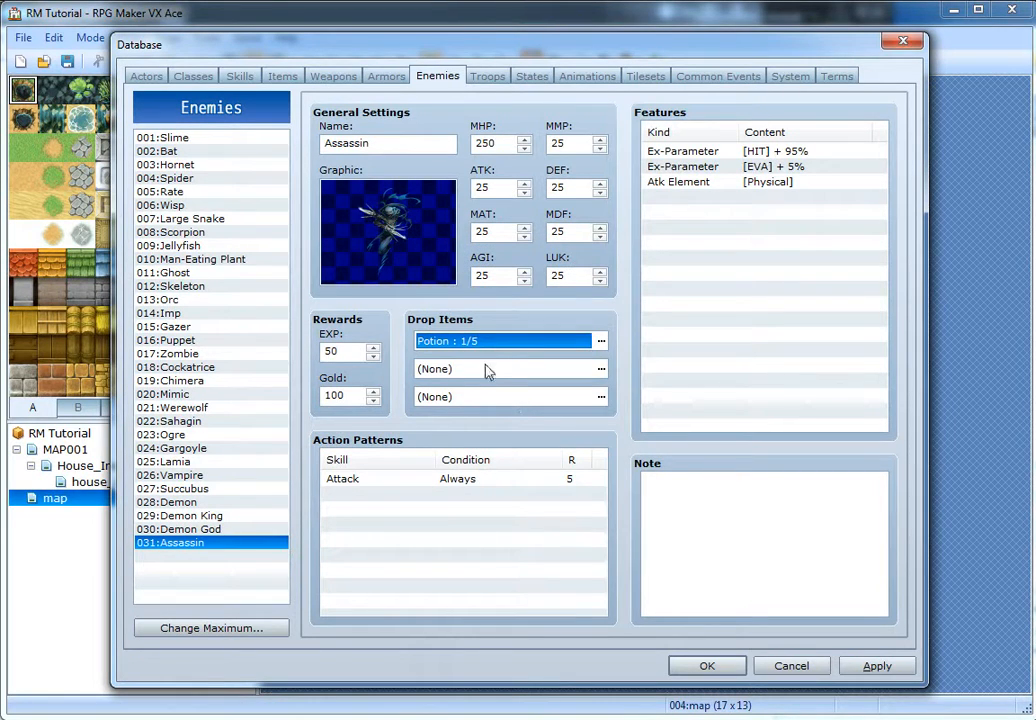
click(448, 396)
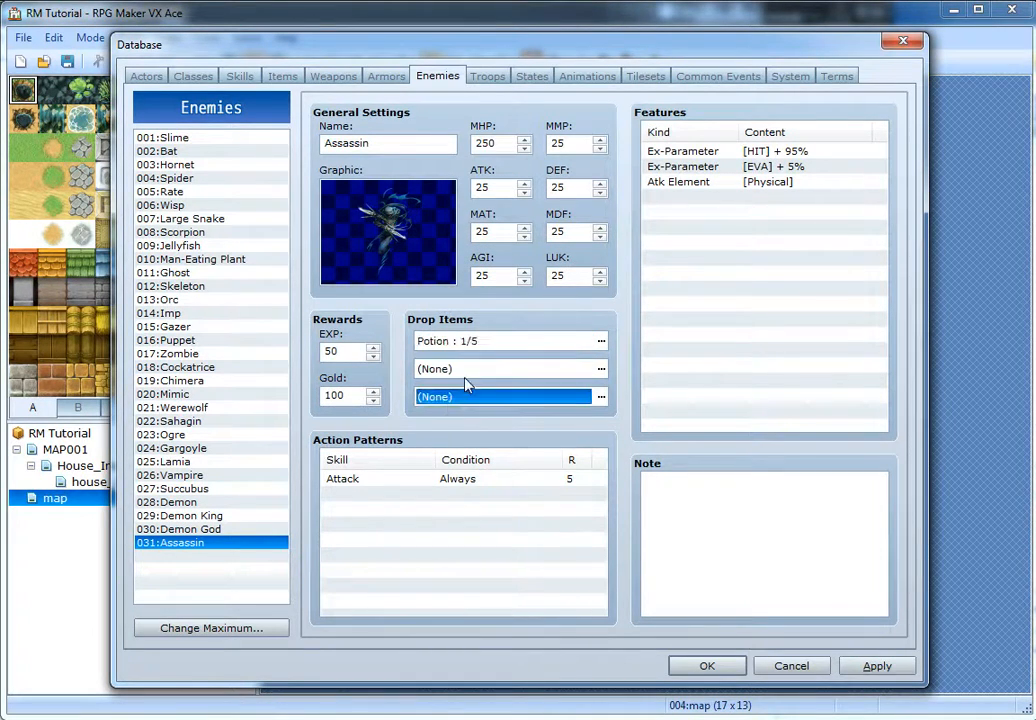
- Start a new action pattern for the Assassin enemy and choose 026:Heal as its skill
click(374, 496)
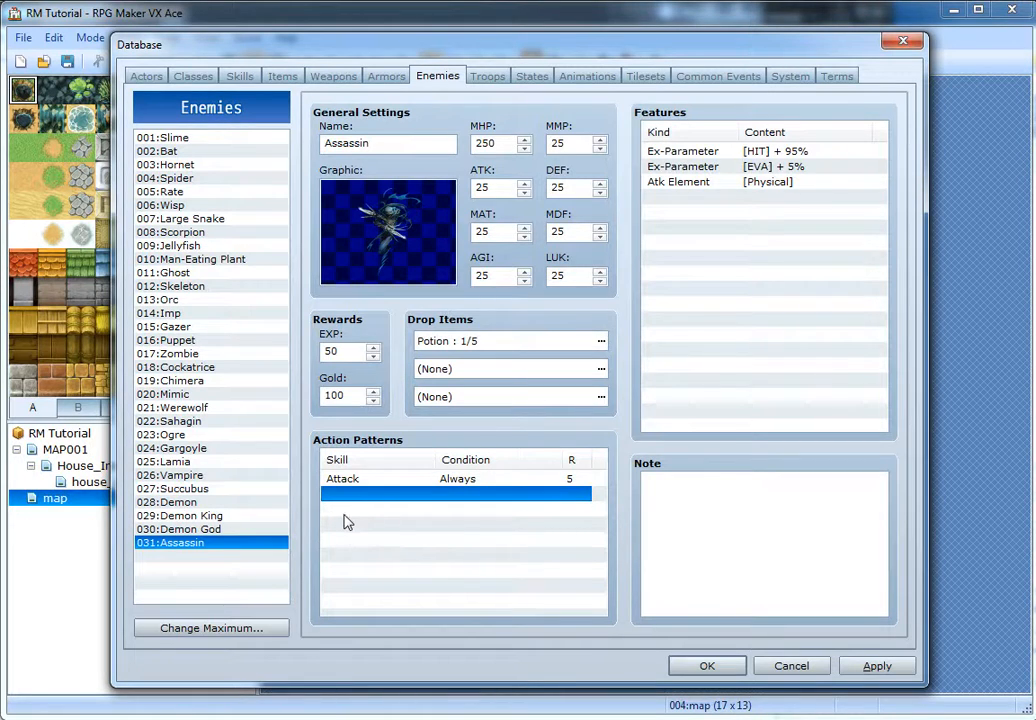
double_click(345, 519)
click(396, 384)
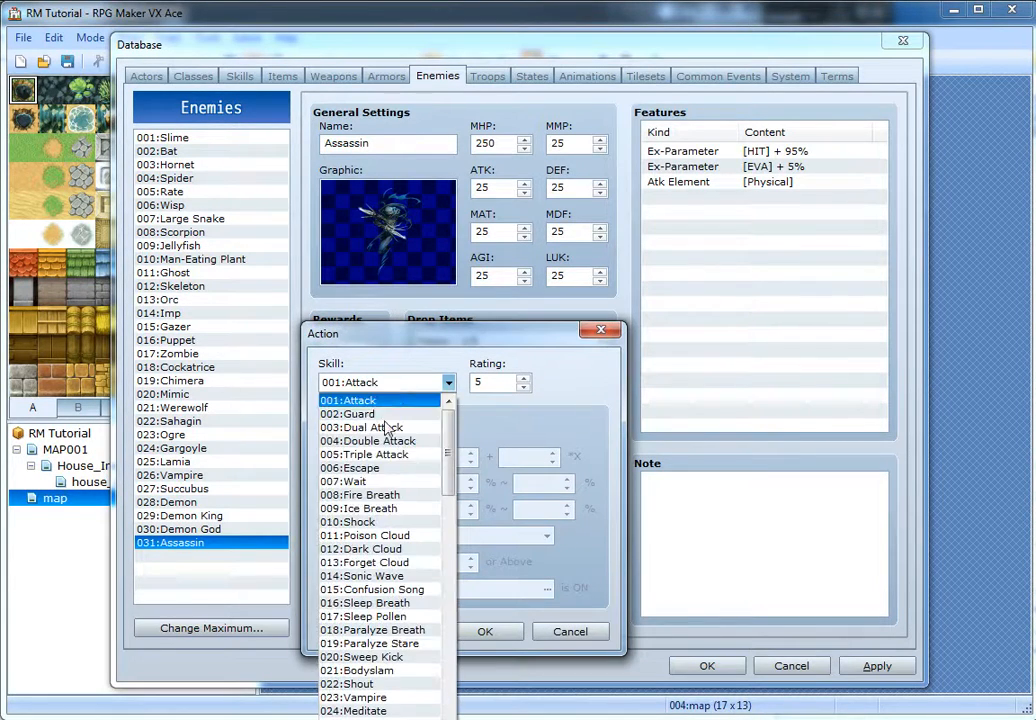
scroll(385, 680, down, 3)
scroll(375, 620, down, 1)
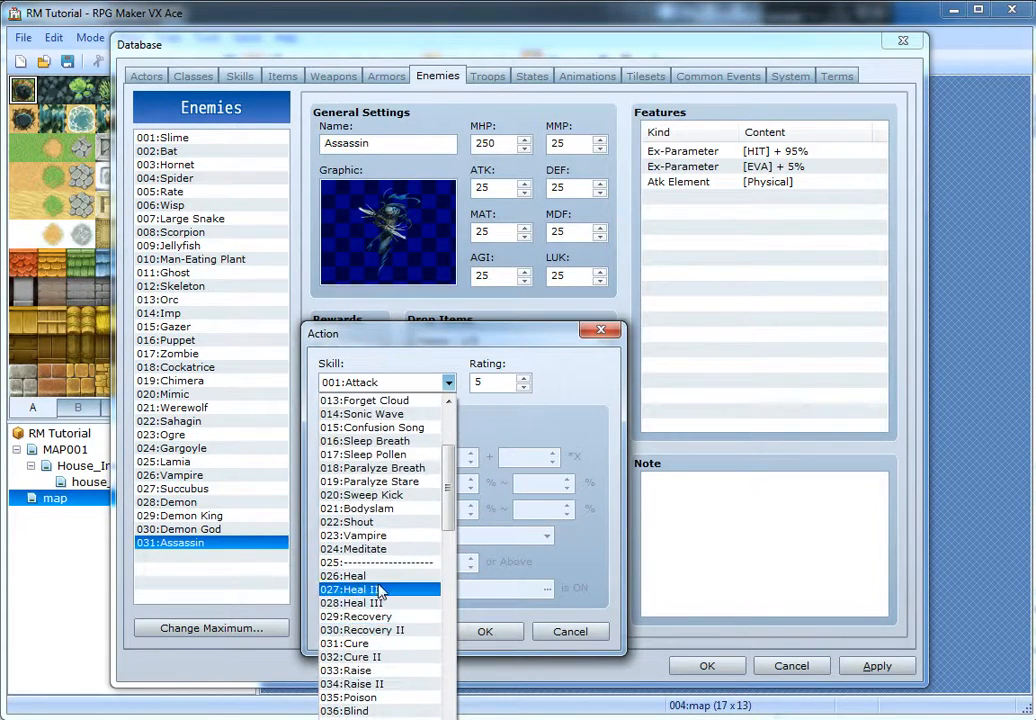
click(355, 579)
- Look through the Switch, Party Level, State, MP, HP and Turn No. conditions available for the Heal action
click(353, 590)
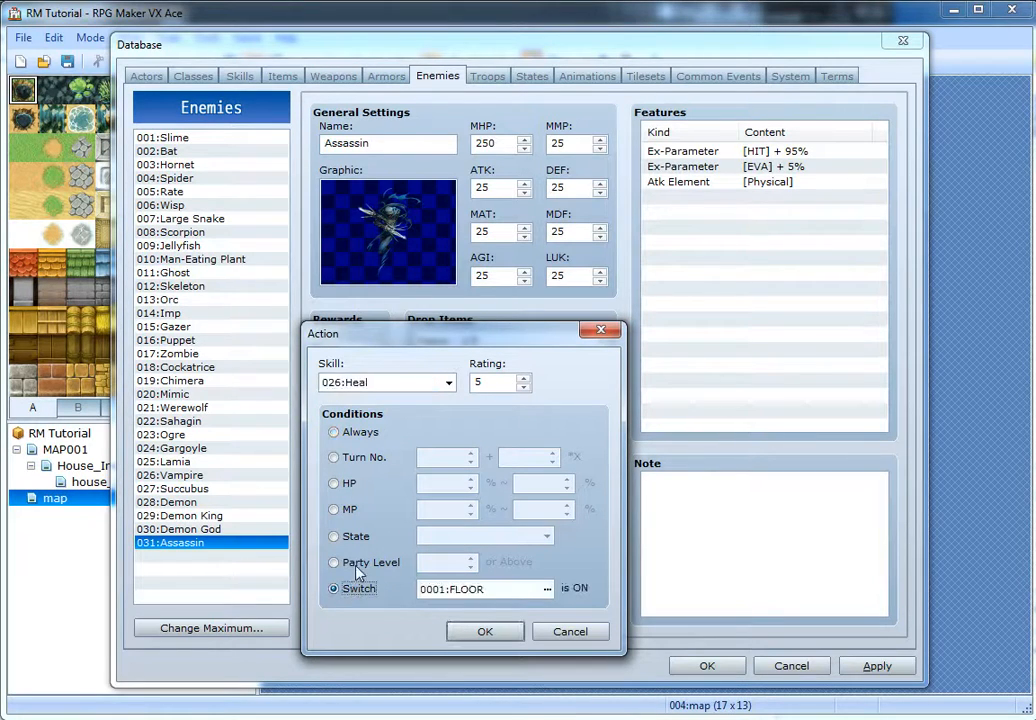
click(335, 562)
click(345, 590)
click(350, 562)
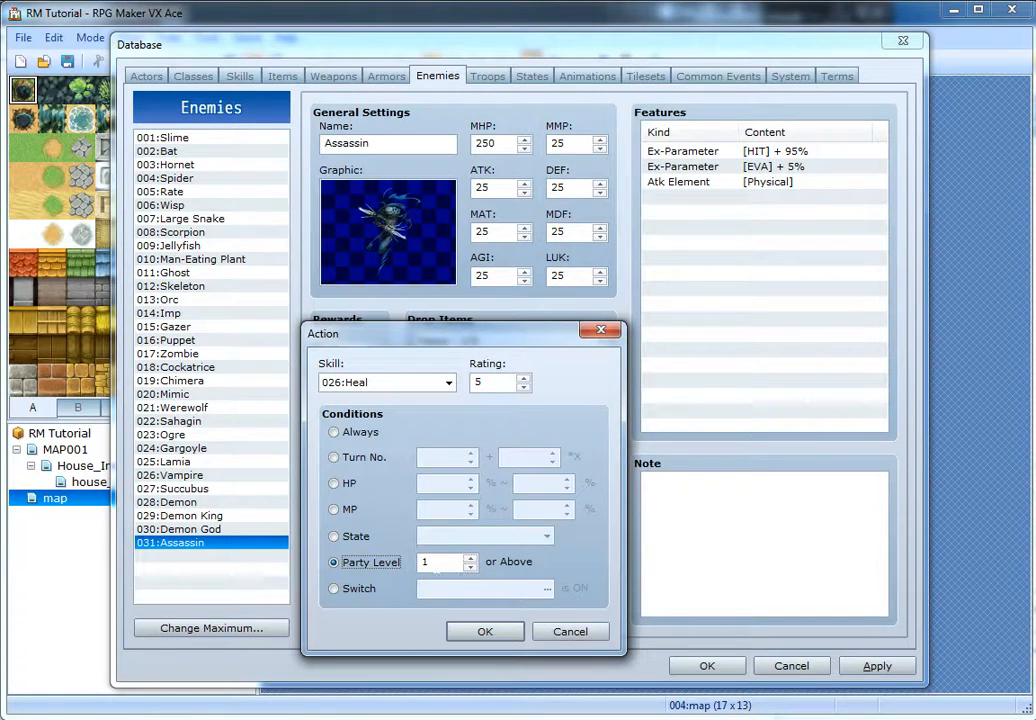
click(378, 540)
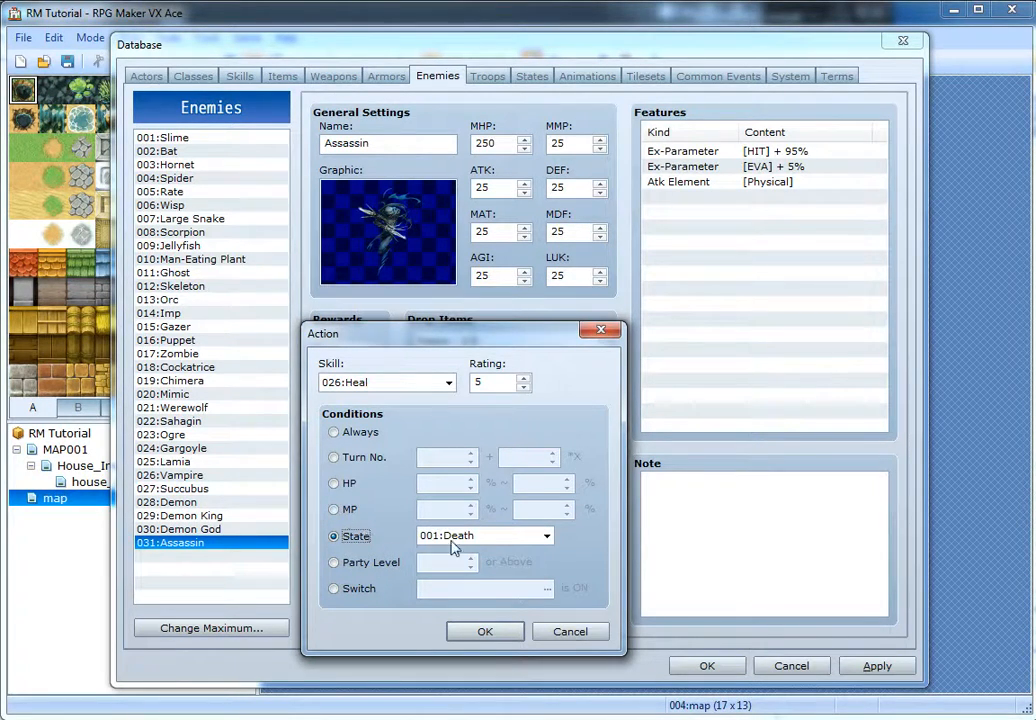
click(441, 540)
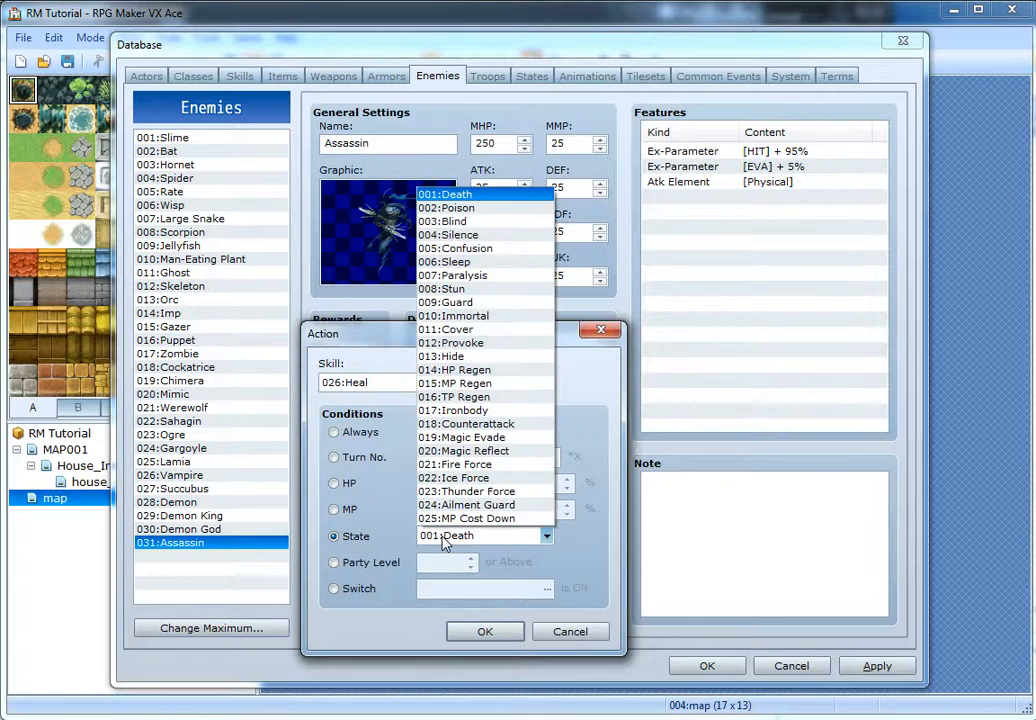
click(443, 540)
click(338, 509)
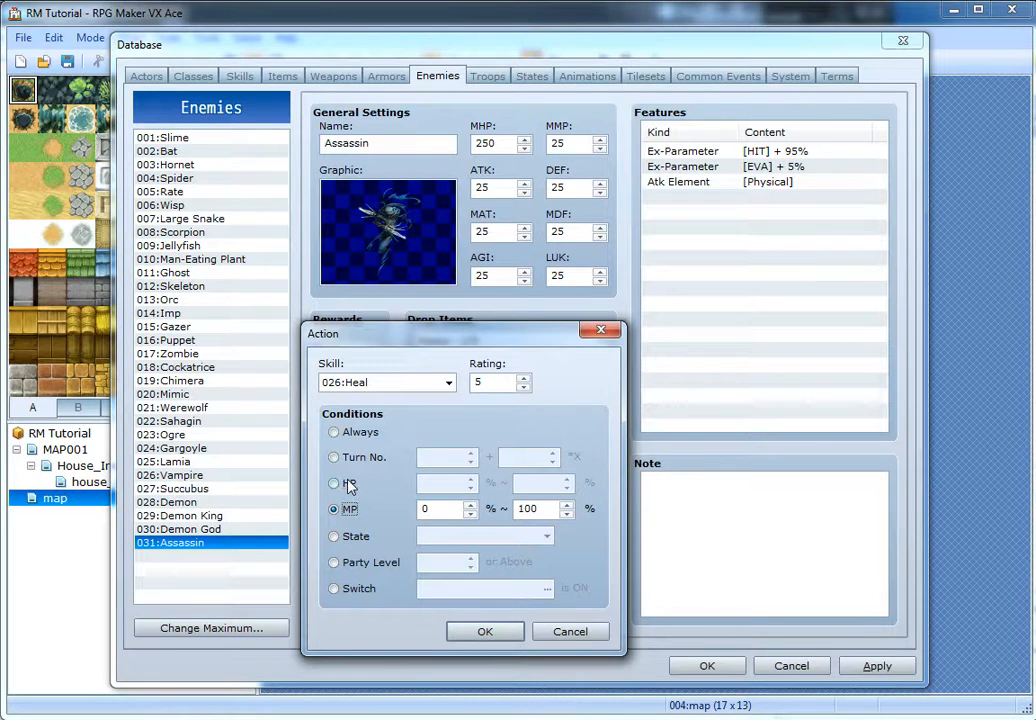
click(347, 484)
click(338, 457)
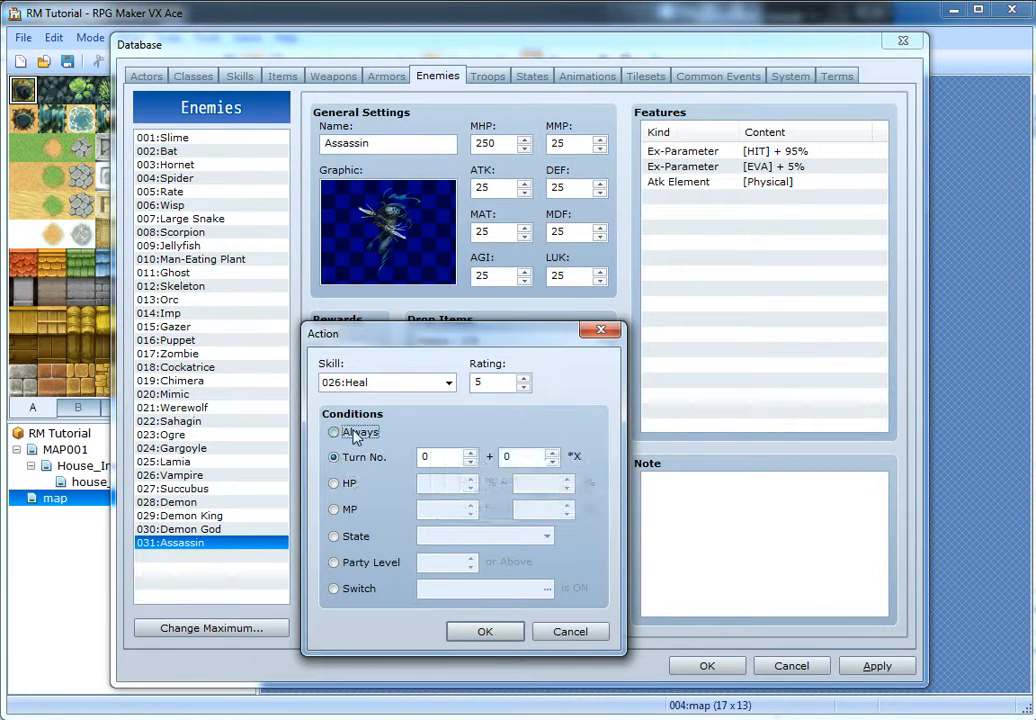
- Set the Heal action's condition to Always and add it to the Assassin's action patterns
click(355, 432)
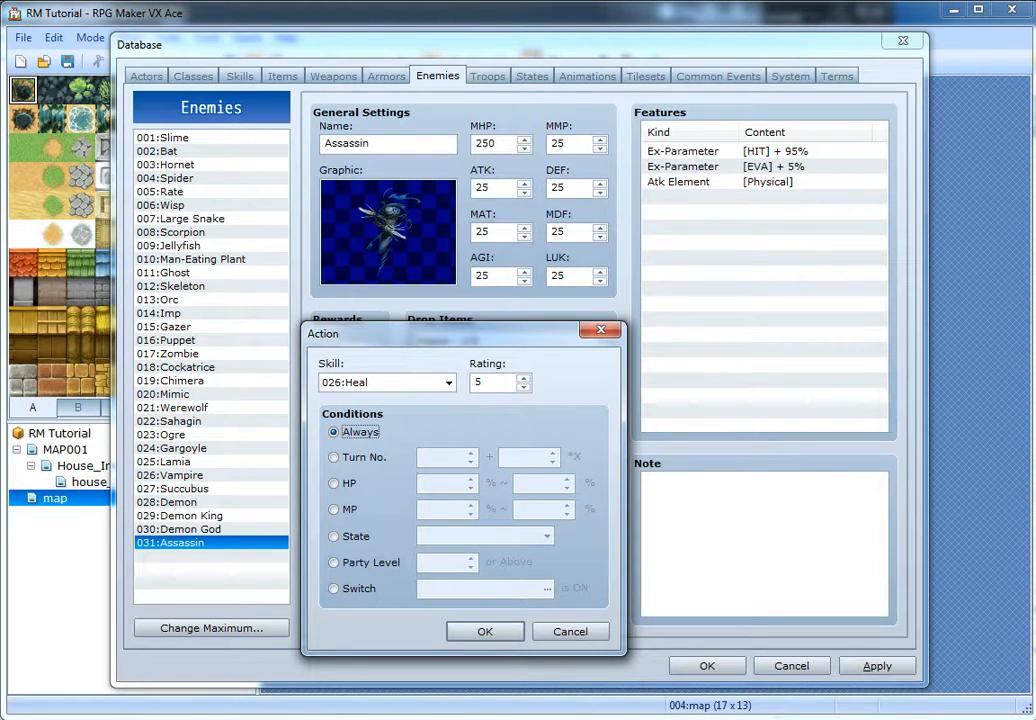
click(504, 631)
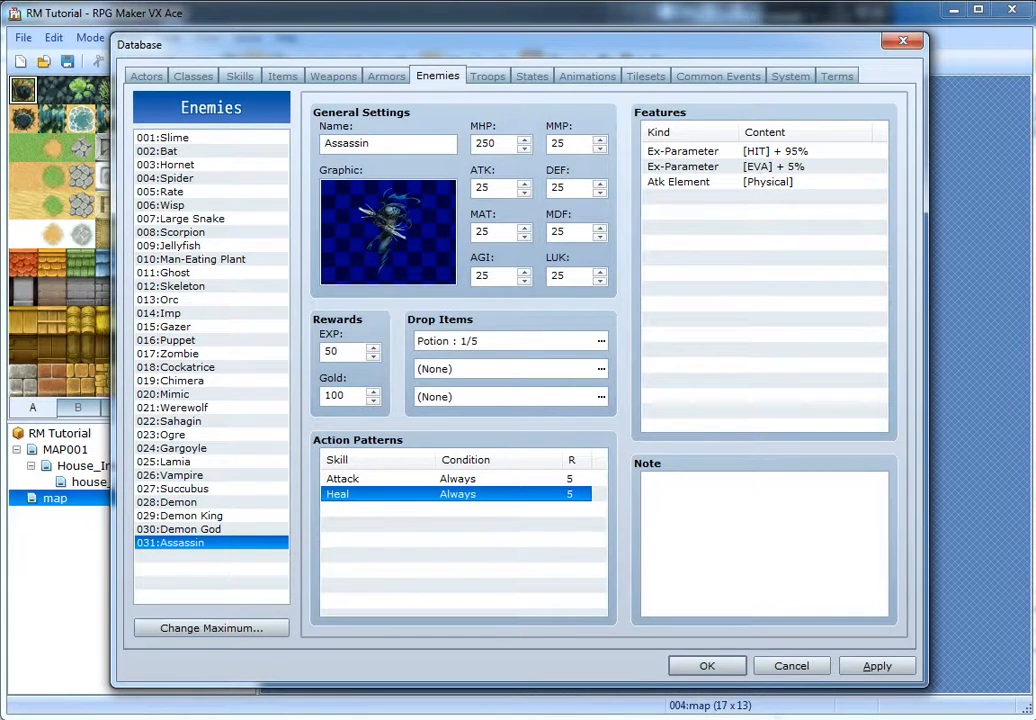
- Look through the Rate, Param, Attack, Skill, Equip and Other categories for a new Assassin feature, then close without adding one
double_click(770, 317)
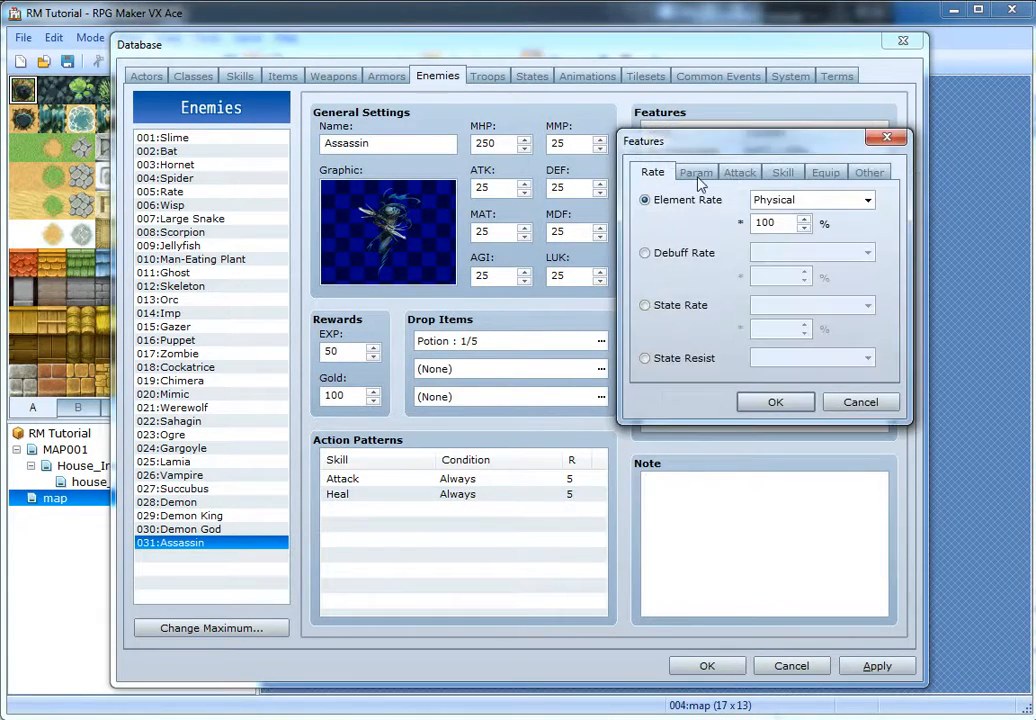
click(698, 176)
click(752, 176)
click(795, 176)
click(836, 176)
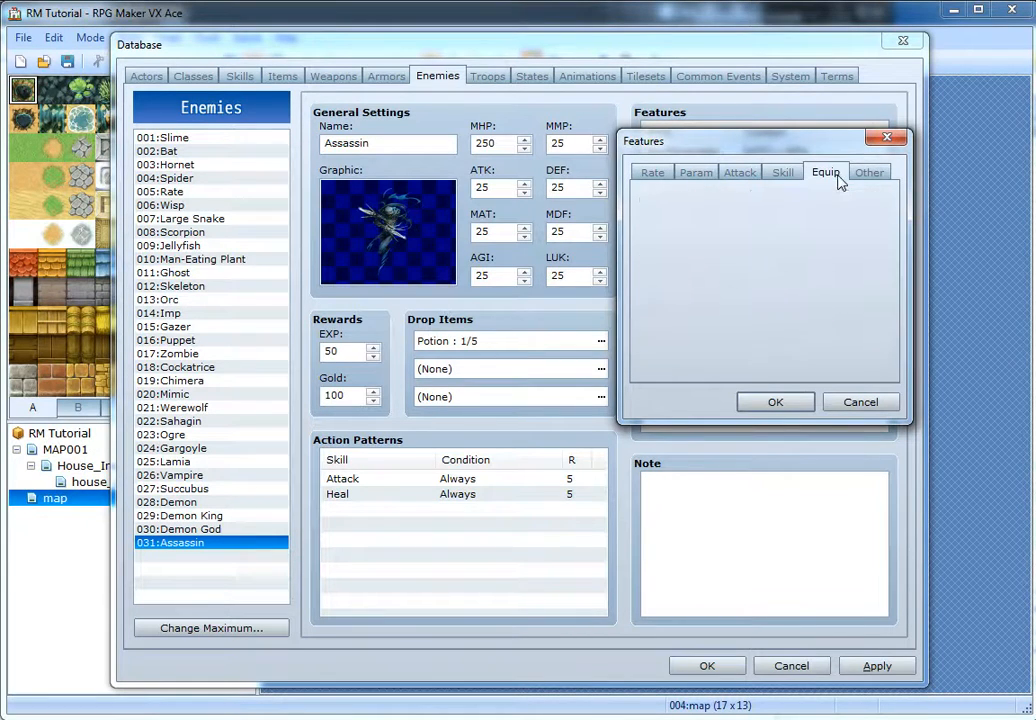
click(881, 171)
click(887, 143)
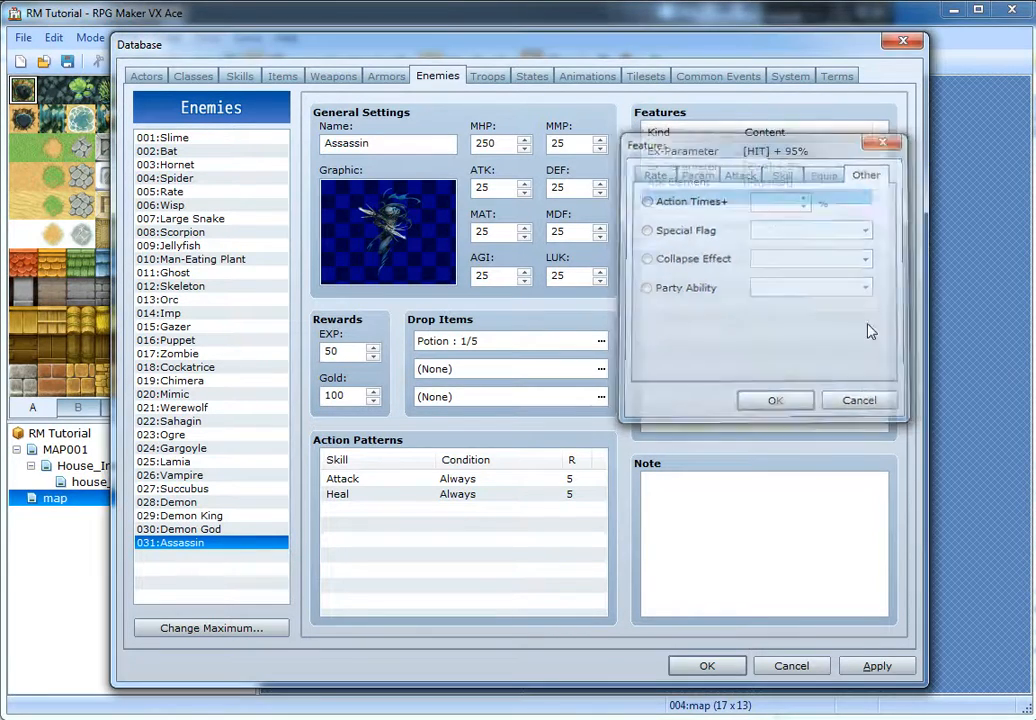
- Examine the Special Flag, Action Times+ and Party Ability settings among the Other features, then cancel the new feature
click(868, 171)
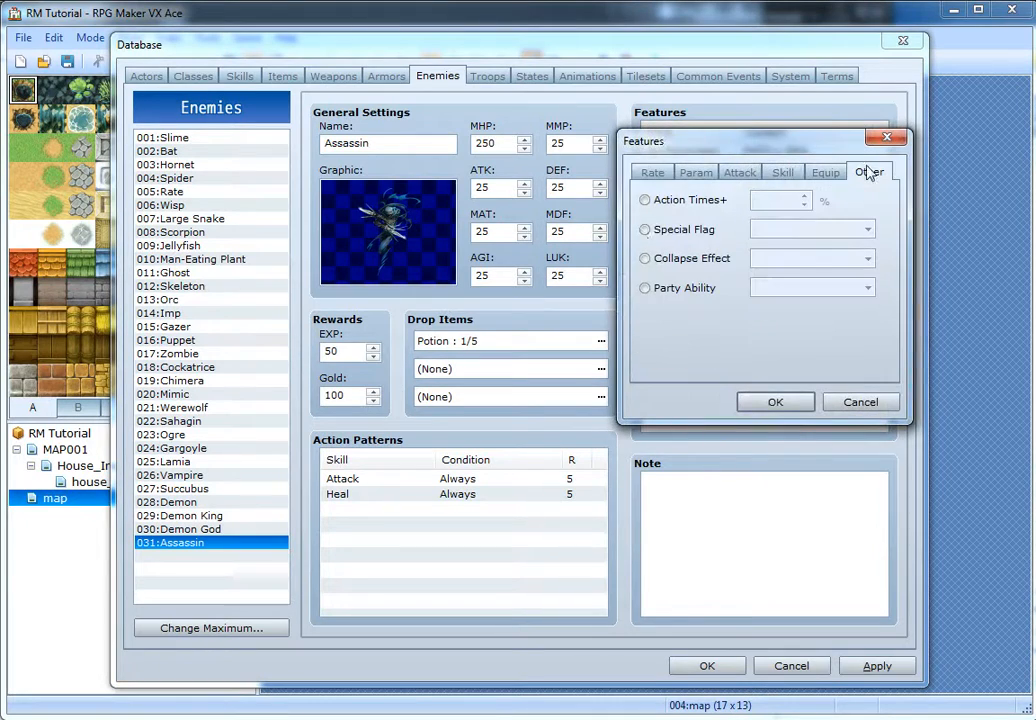
click(672, 231)
click(797, 229)
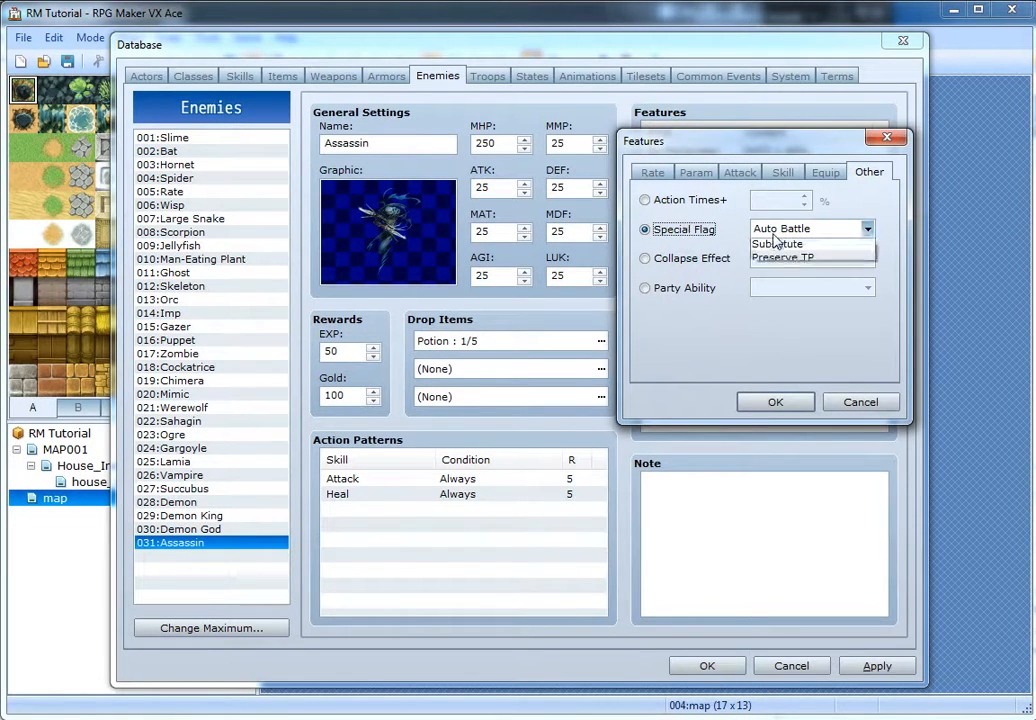
click(797, 246)
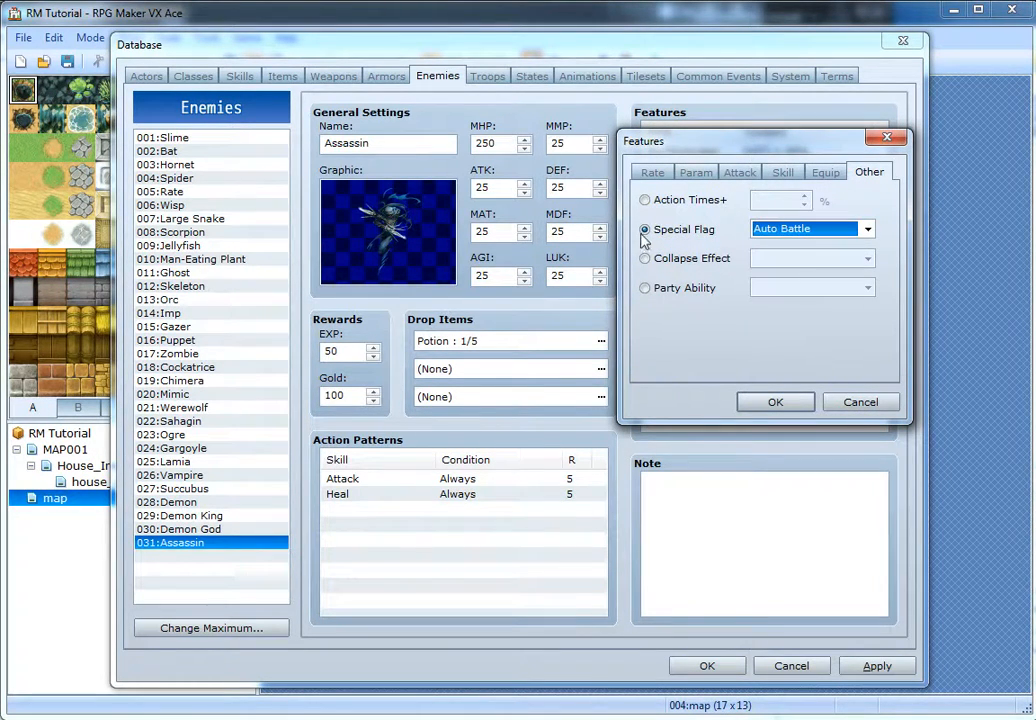
click(690, 199)
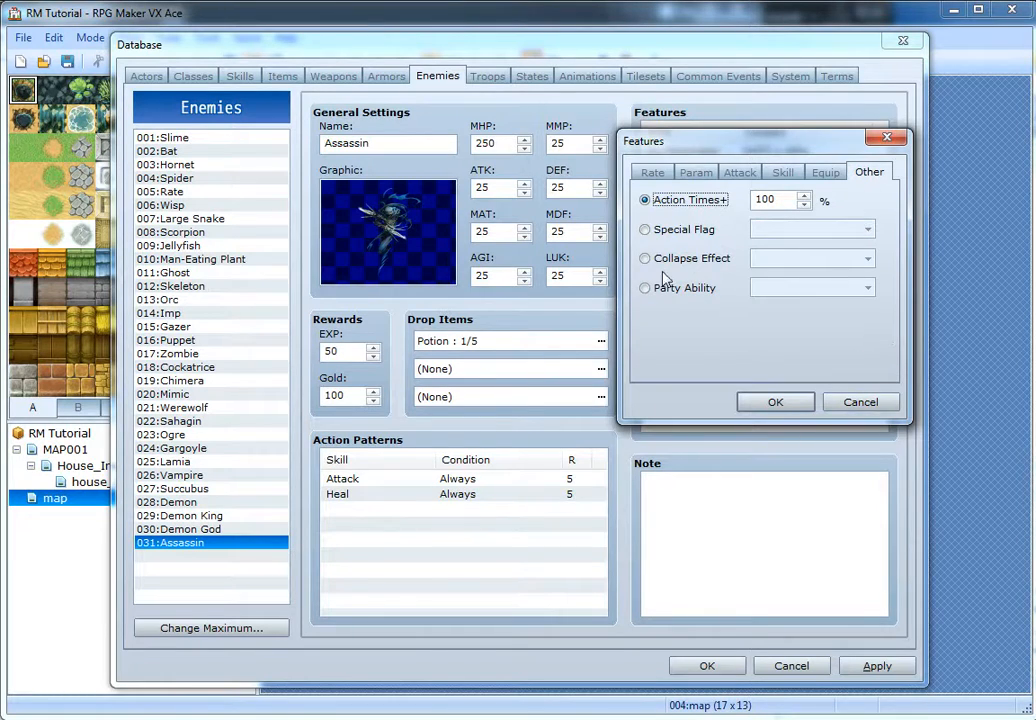
click(668, 287)
click(862, 402)
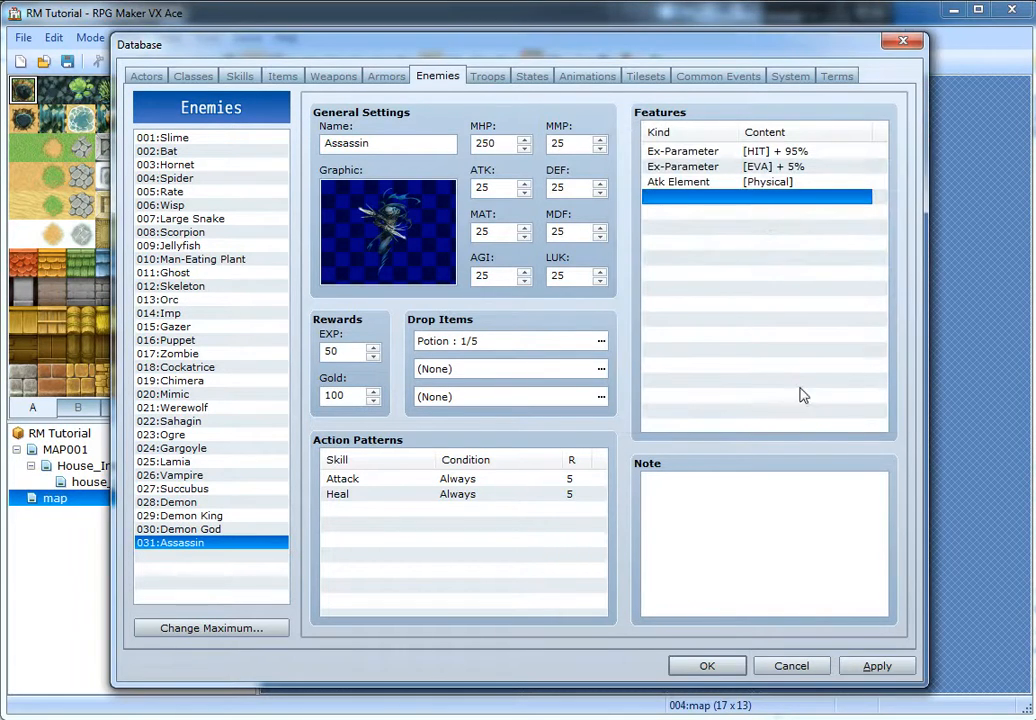
- Apply the enemy changes and set the maximum number of troops to 31
click(875, 666)
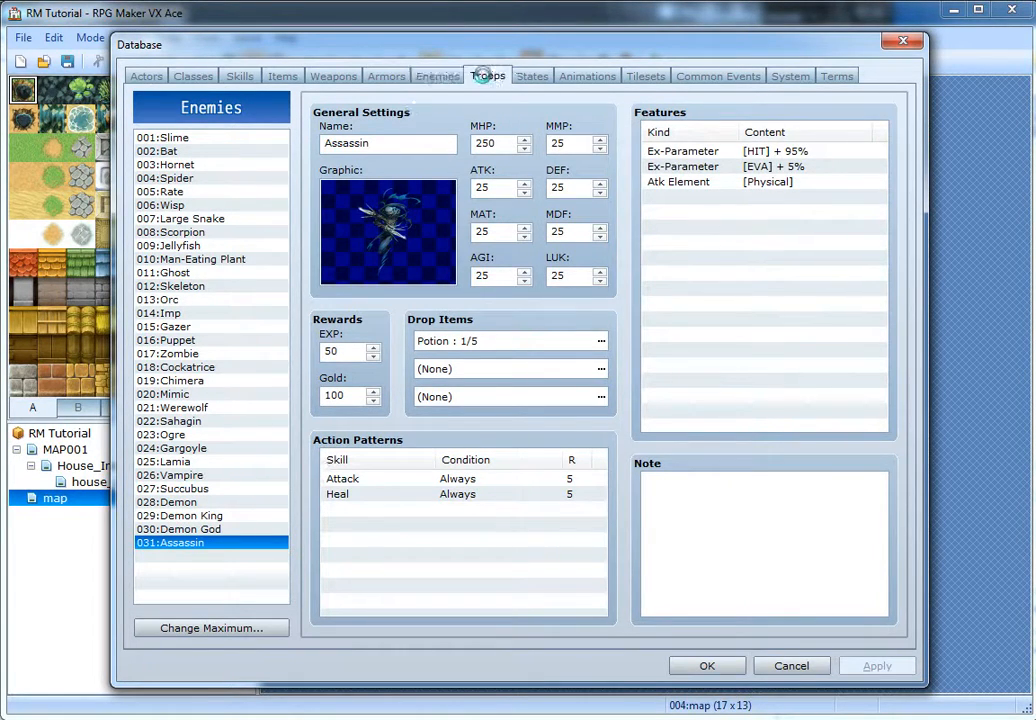
click(488, 76)
click(210, 627)
double_click(152, 638)
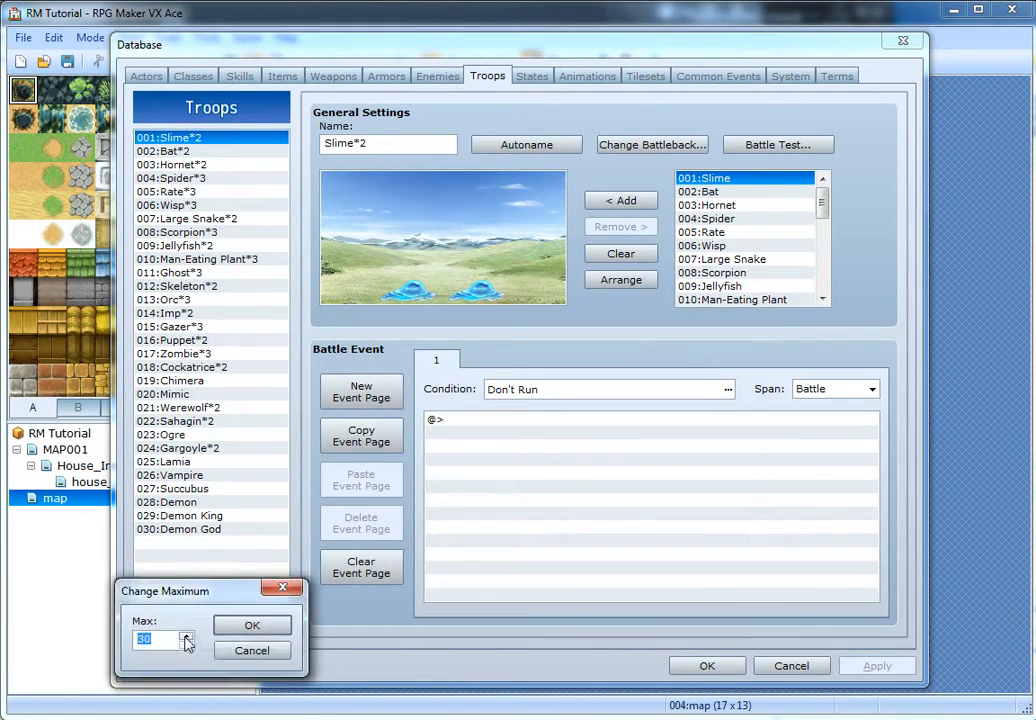
text(31)
click(252, 625)
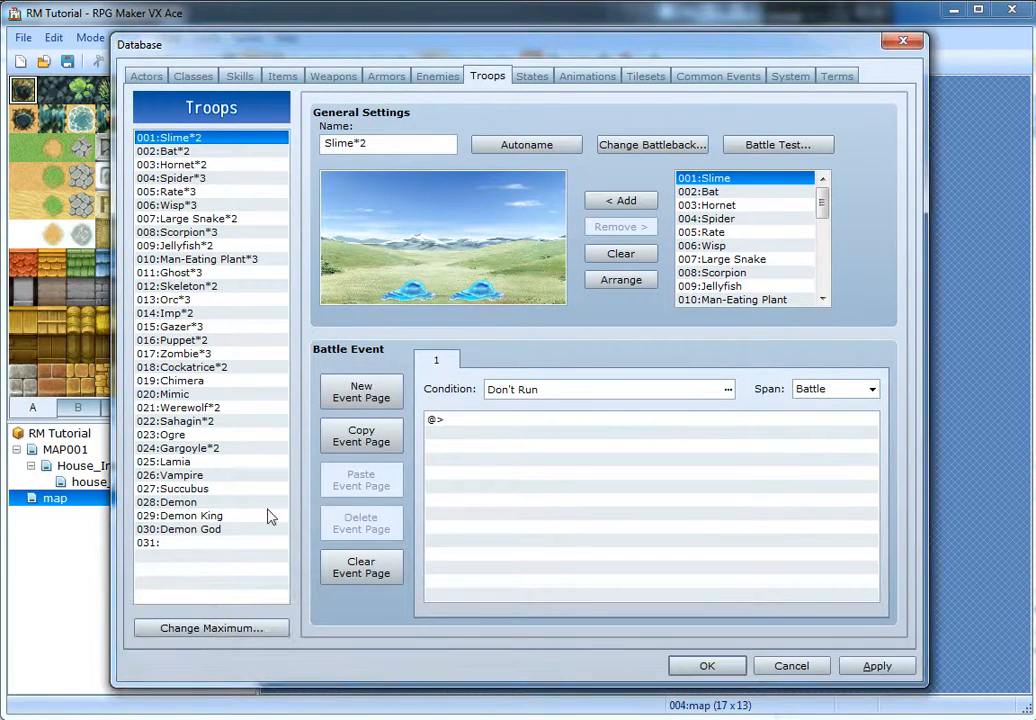
- Add one Assassin enemy to the empty troop 031 and name the troop automatically
click(175, 530)
click(177, 543)
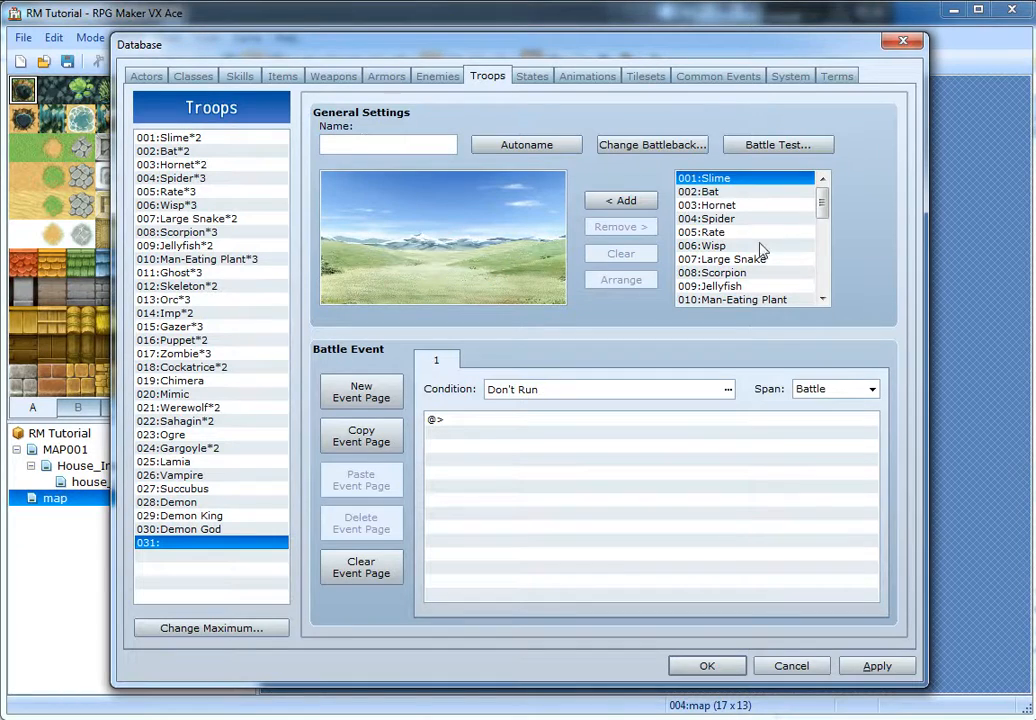
scroll(762, 248, down, 7)
click(738, 299)
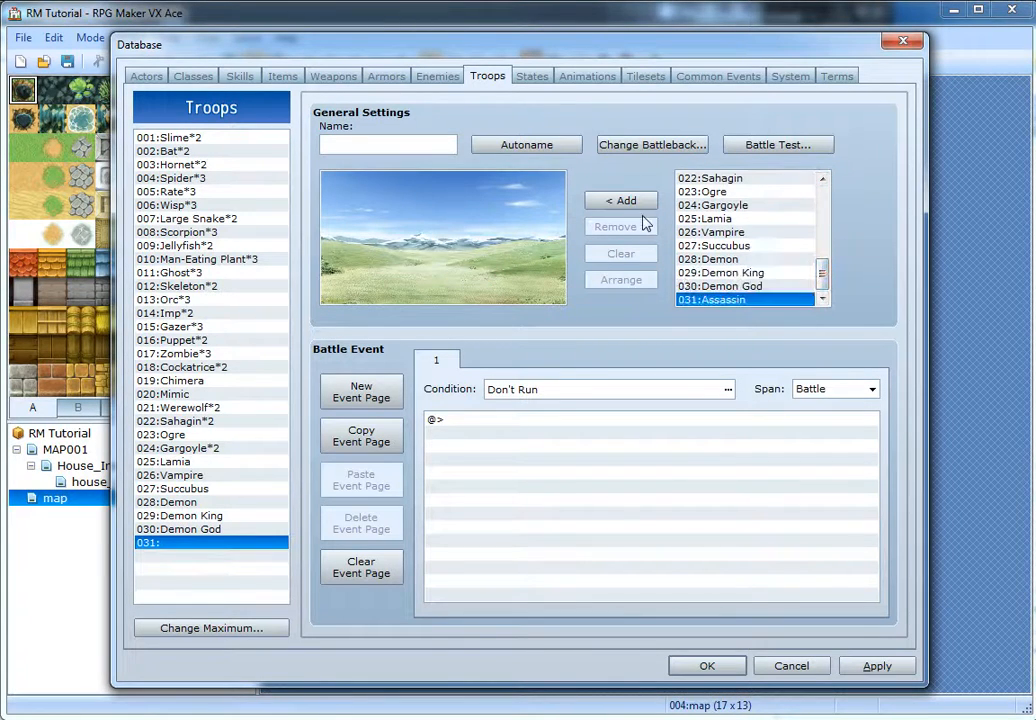
click(625, 201)
click(535, 145)
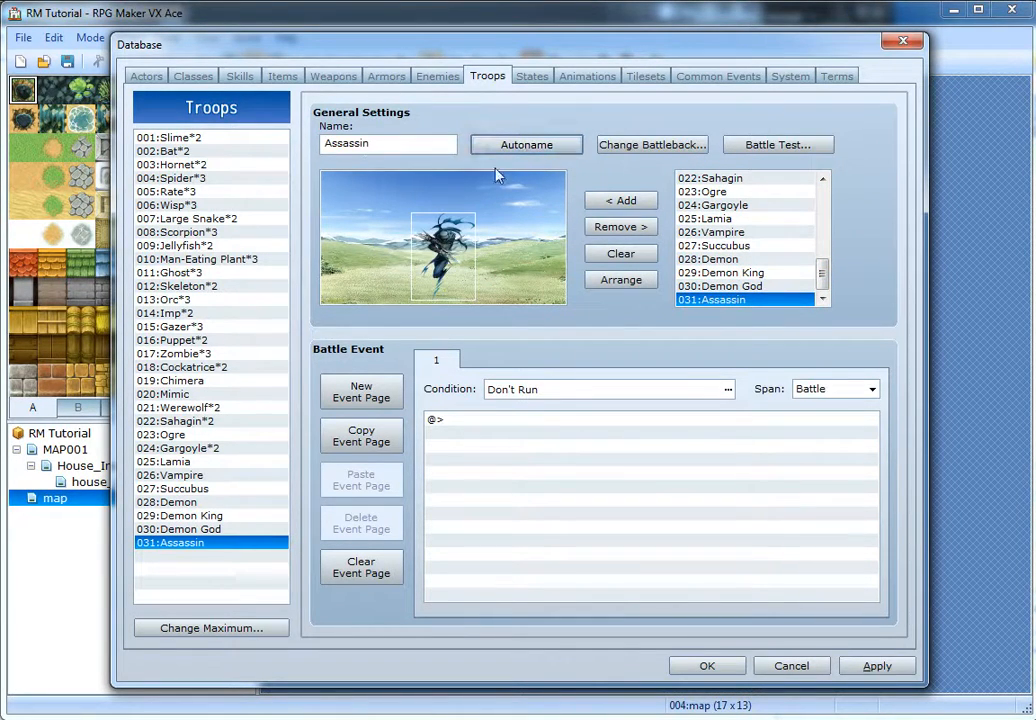
- Examine the available event commands, the condition and the span options for the Assassin troop's battle event
double_click(455, 527)
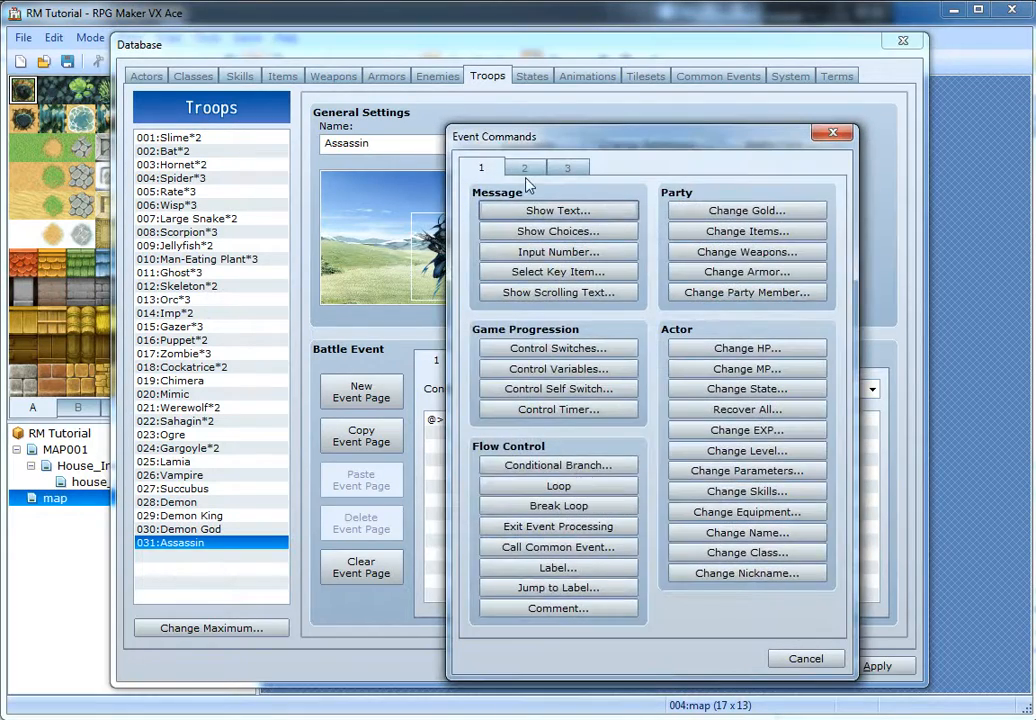
click(567, 167)
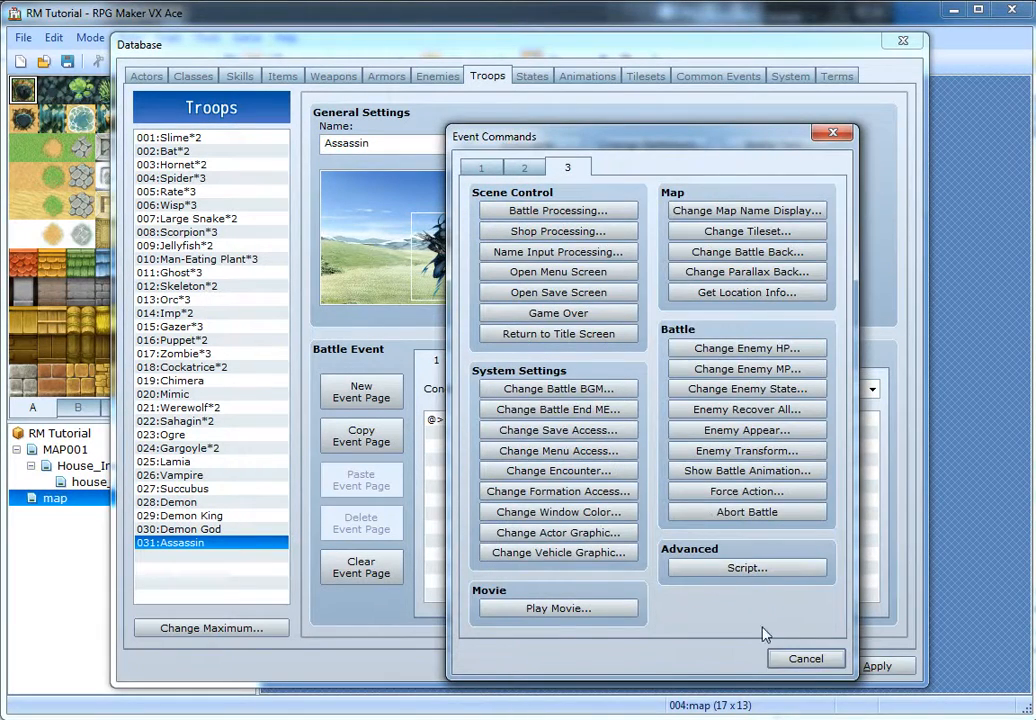
click(800, 657)
double_click(552, 398)
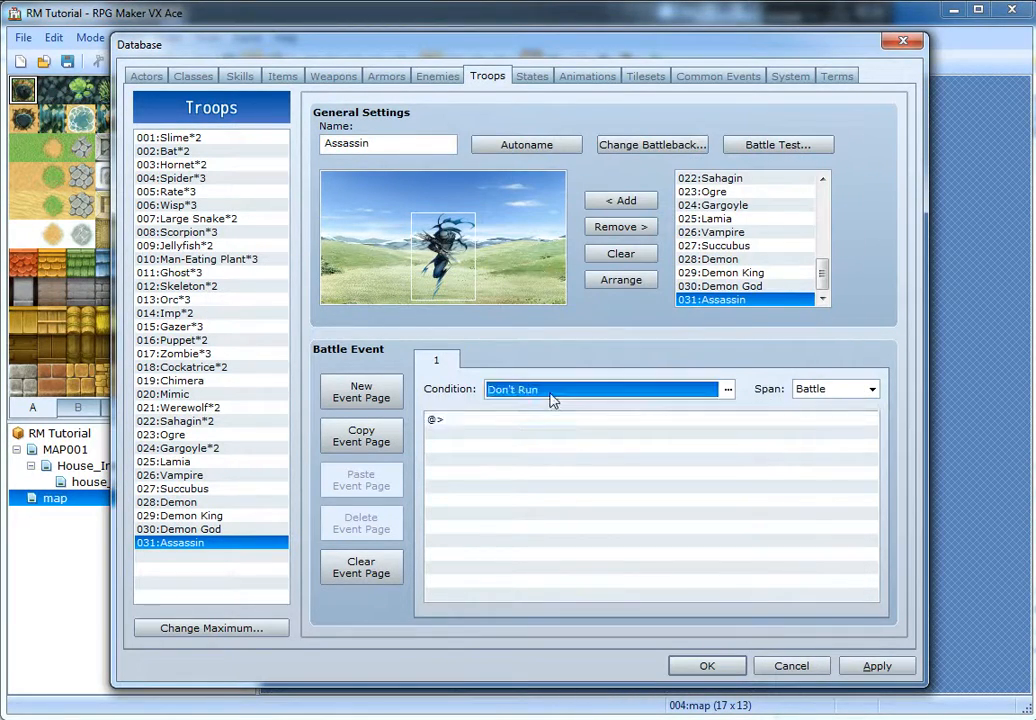
key(Escape)
double_click(745, 460)
click(824, 661)
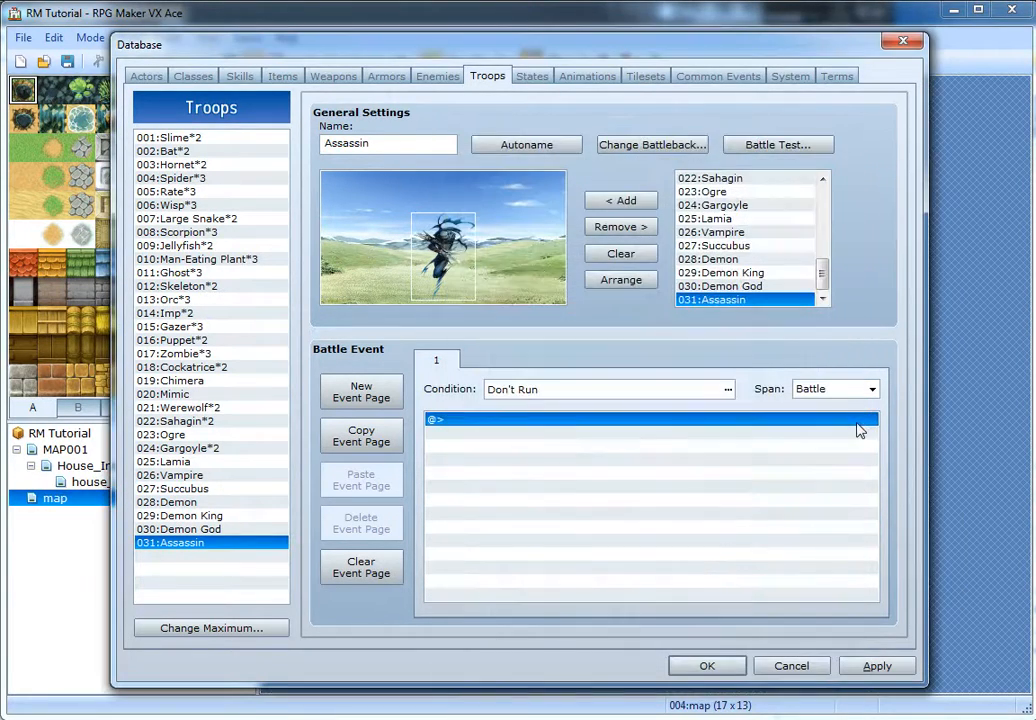
click(871, 389)
click(672, 547)
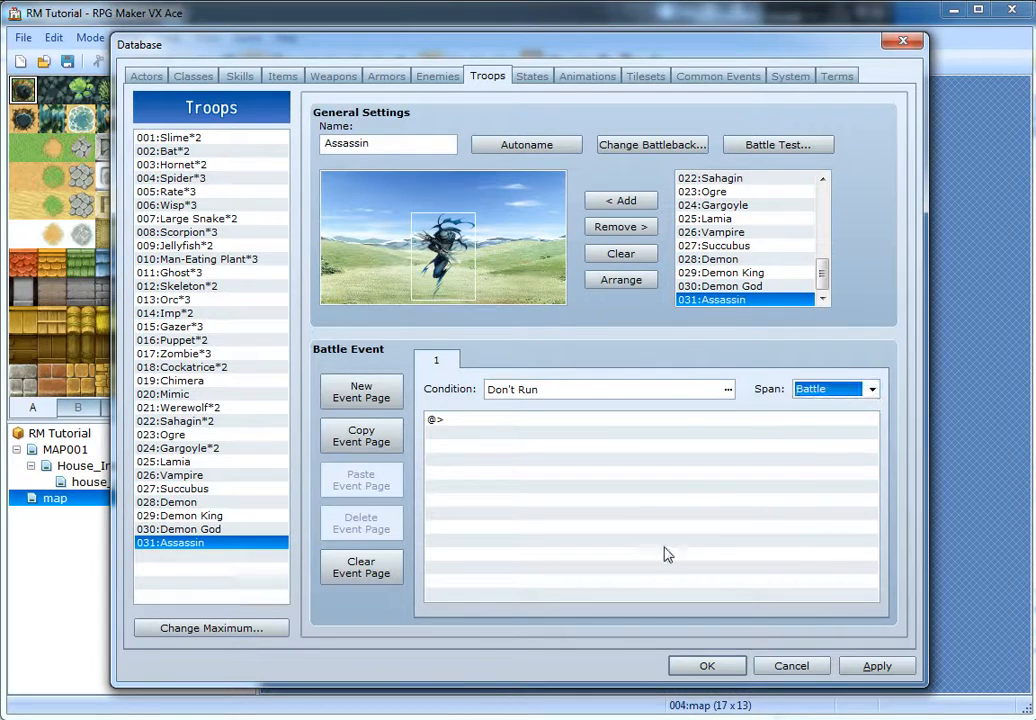
click(504, 503)
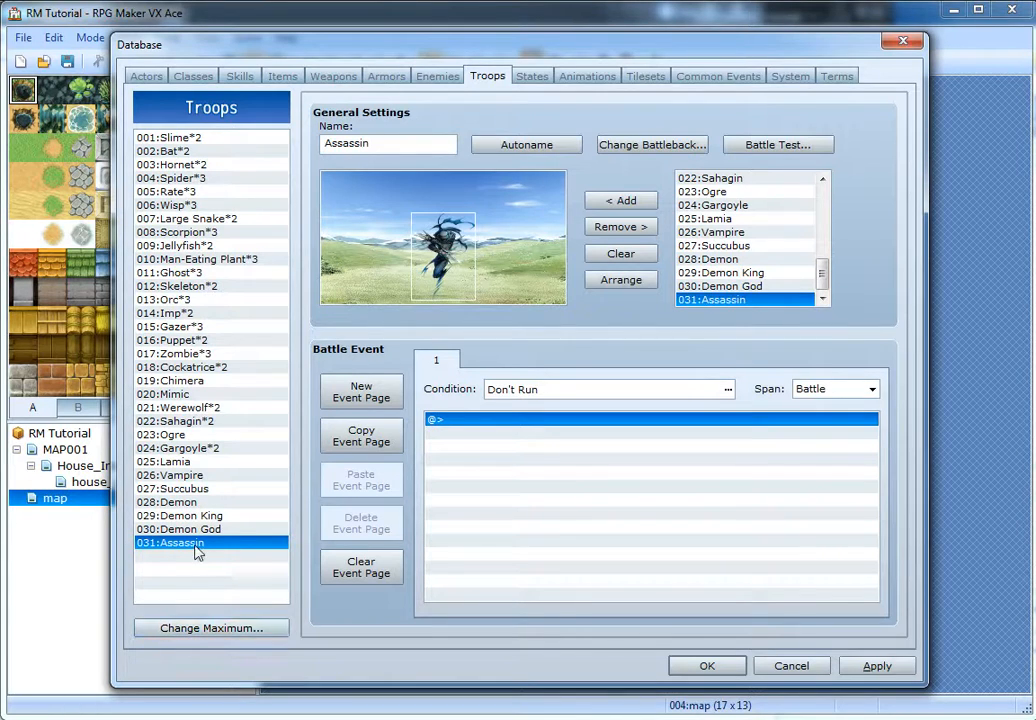
- Set the maximum number of troops to 32
click(229, 629)
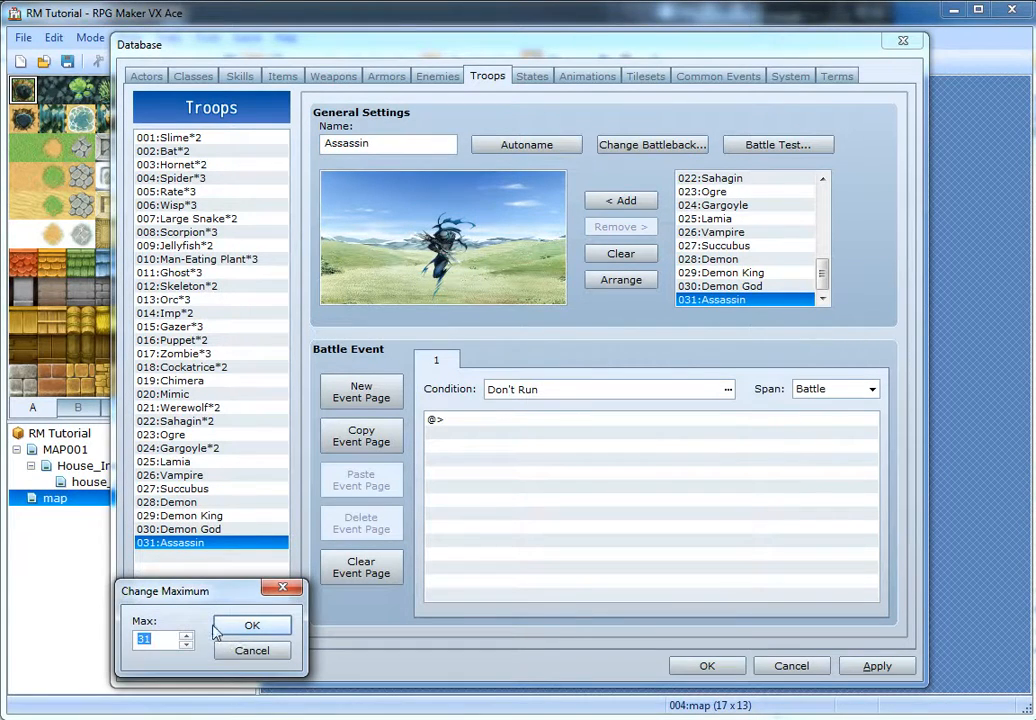
text(32)
click(222, 627)
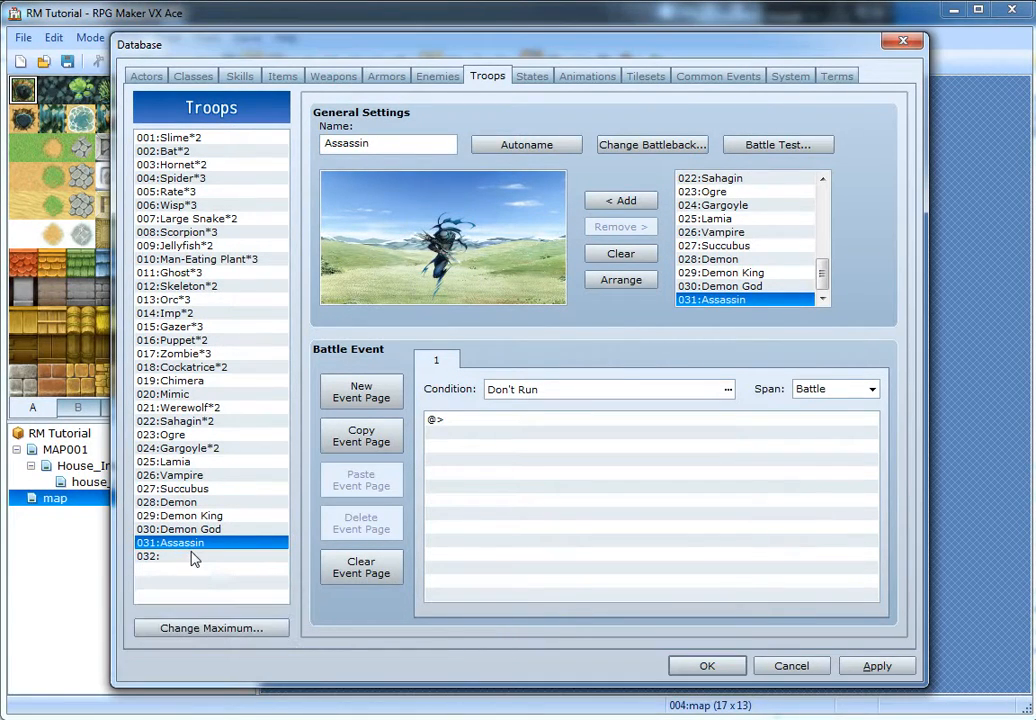
- Paste a copy of the Assassin troop into slot 032 and clear that slot again
click(194, 556)
key(ctrl+v)
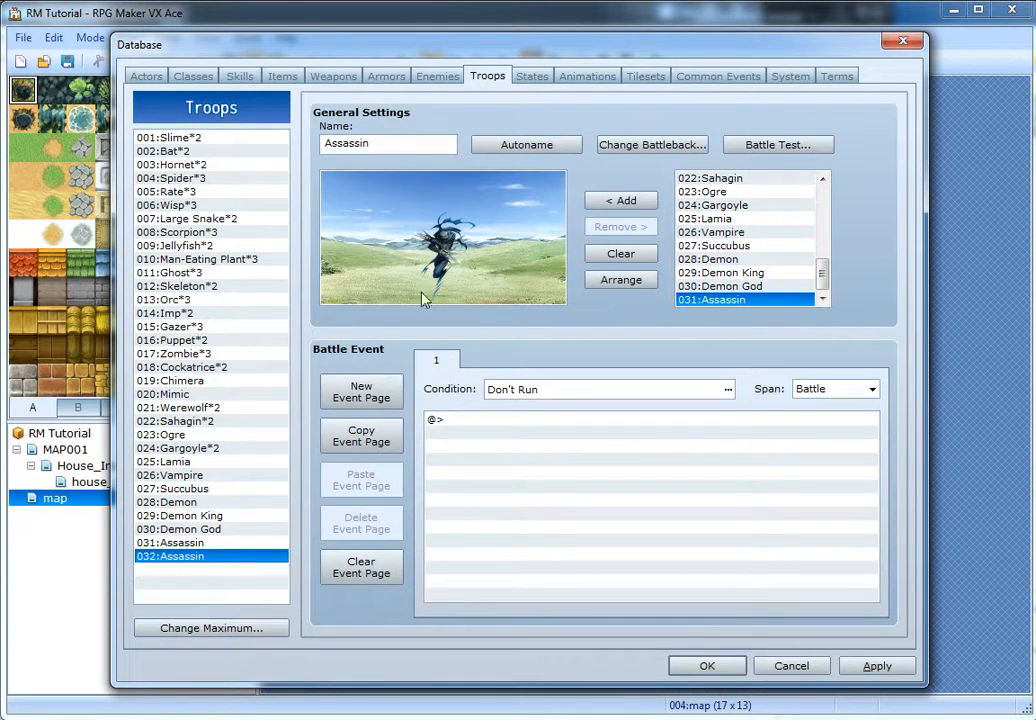
key(Delete)
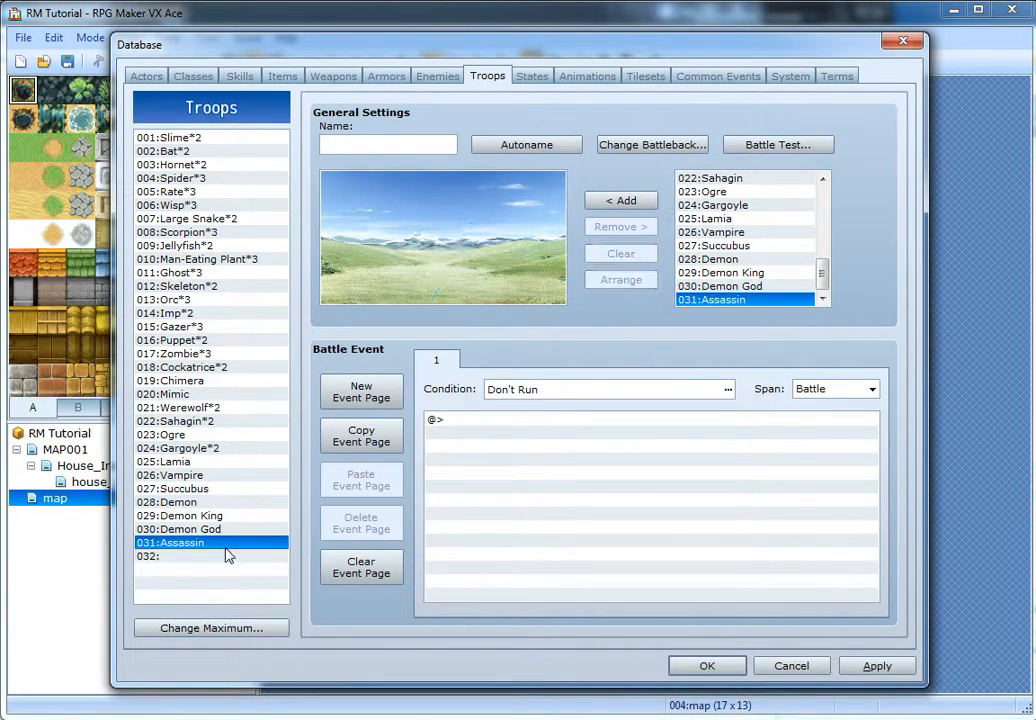
- Add two Assassin enemies to the empty troop 032, name the troop automatically and apply the changes
click(620, 200)
click(620, 200)
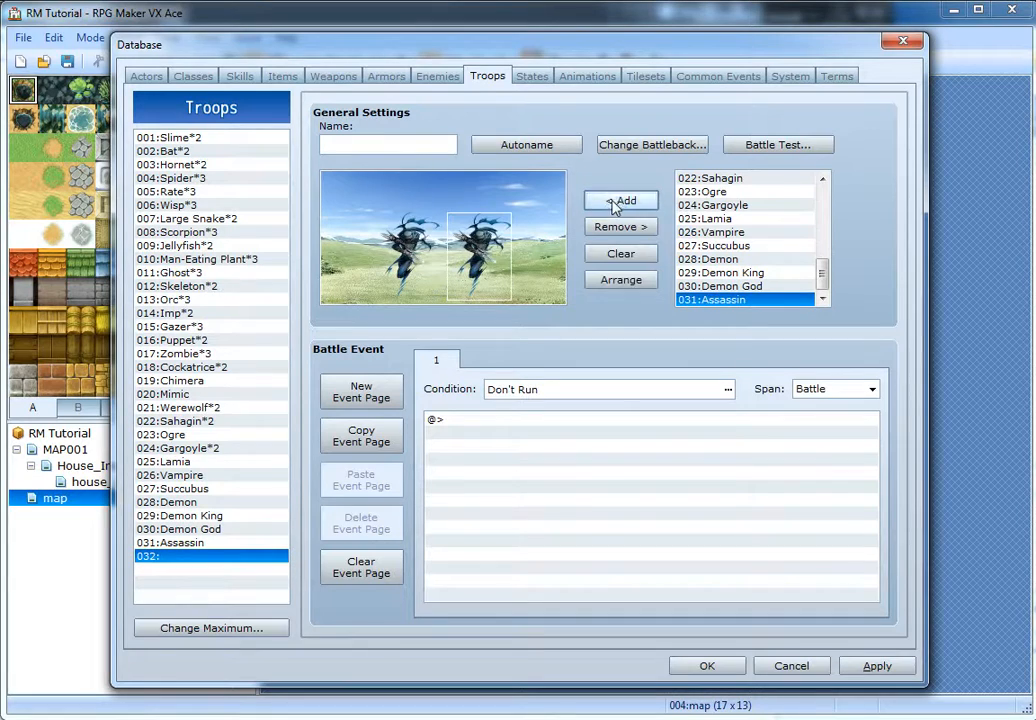
click(518, 148)
click(190, 530)
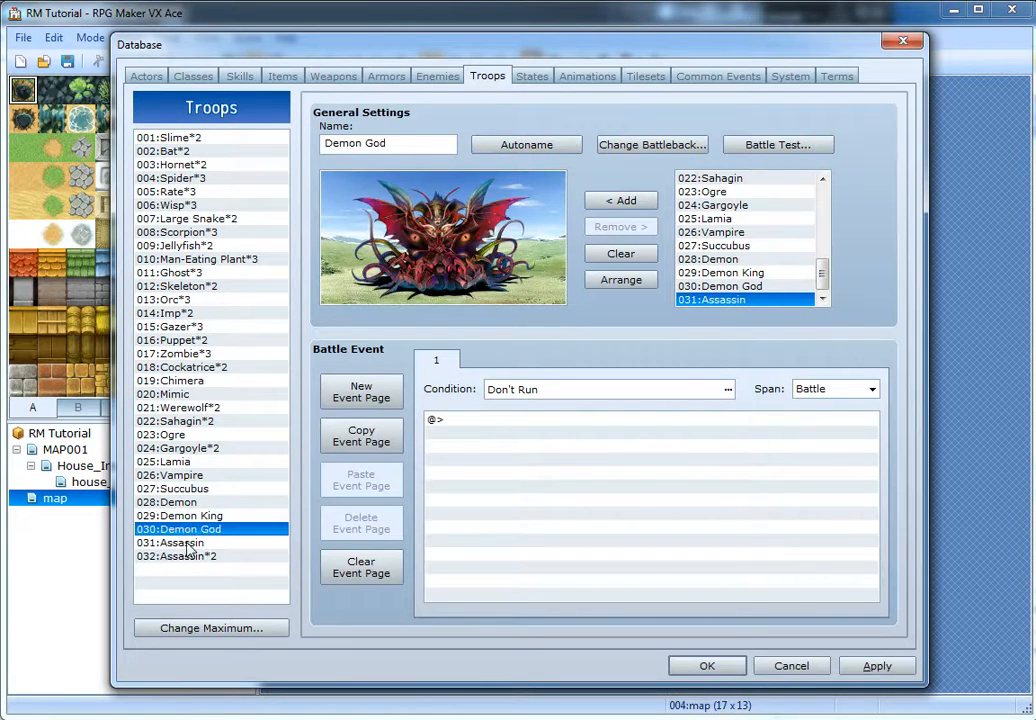
click(190, 542)
click(192, 556)
click(877, 666)
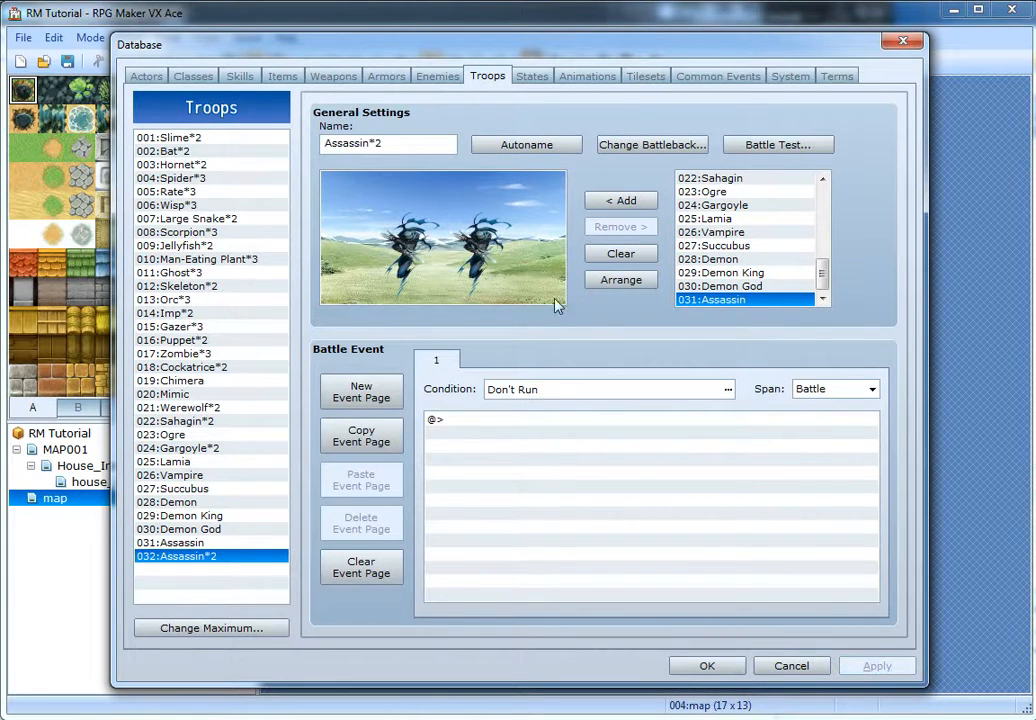
- Examine the Death and Poison states, including the restriction options available for Poison
click(530, 77)
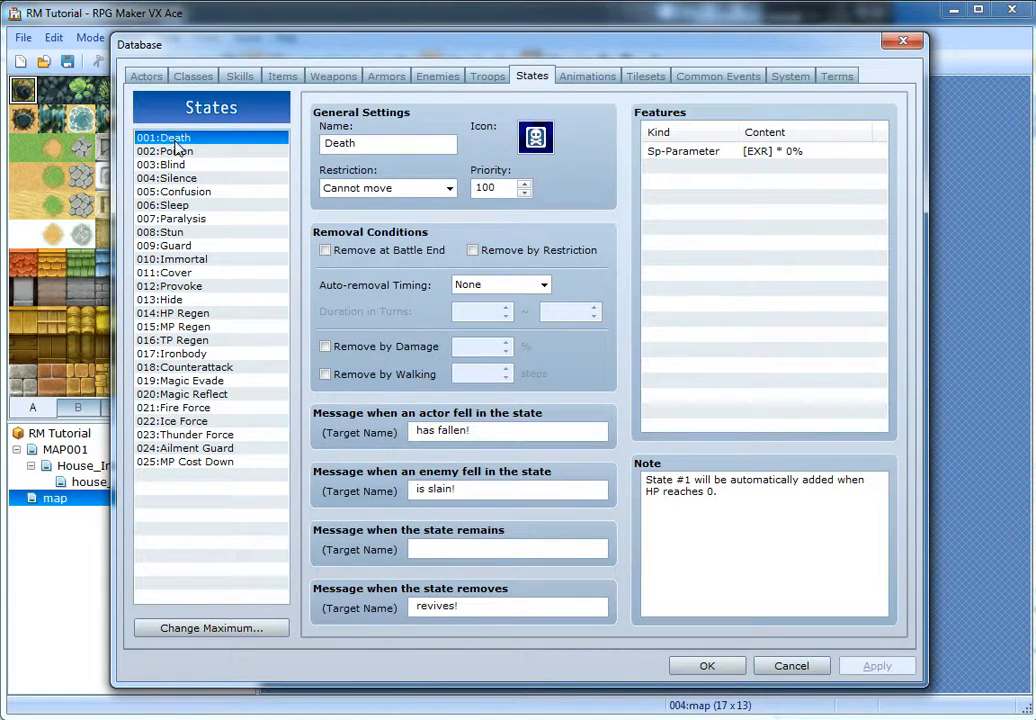
click(209, 630)
click(245, 649)
click(180, 152)
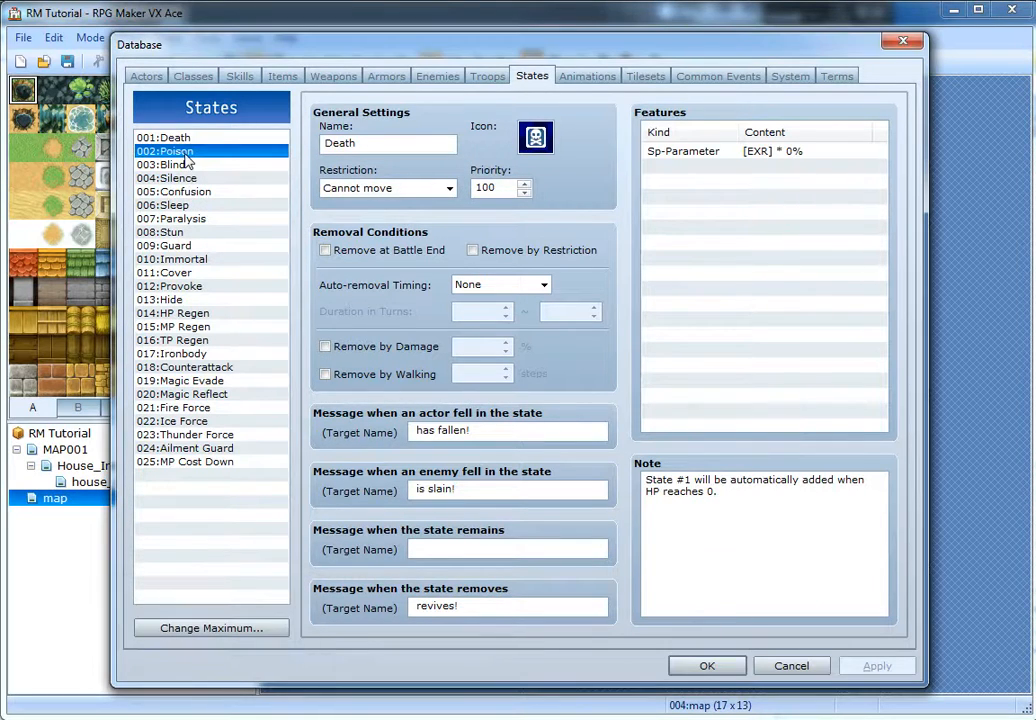
key(Up)
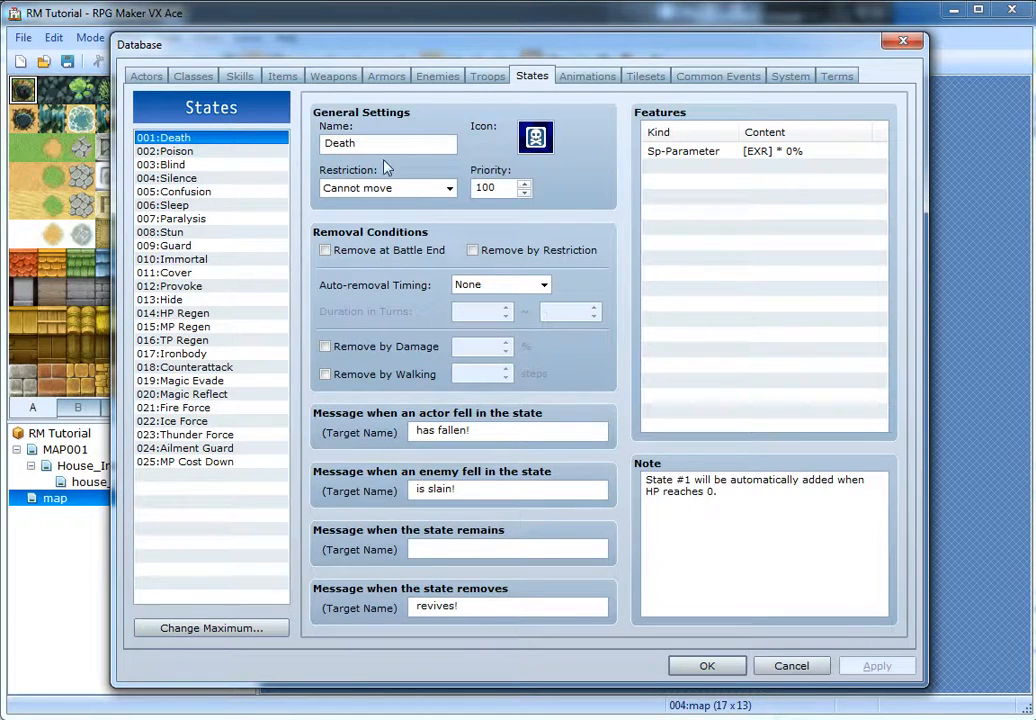
key(Down)
click(360, 189)
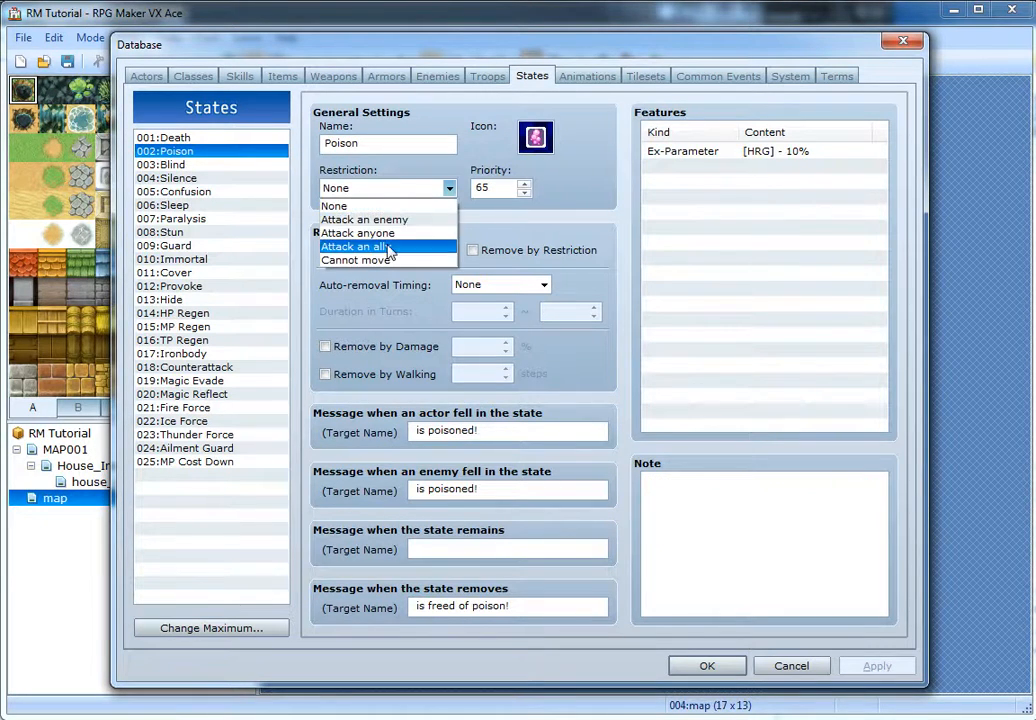
click(338, 206)
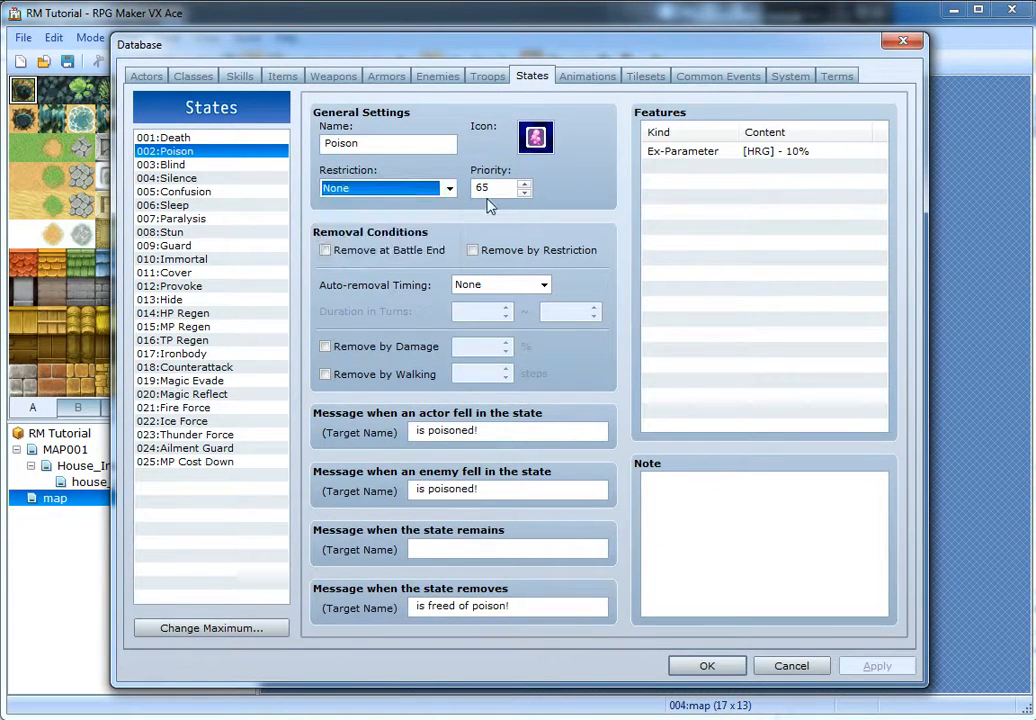
click(158, 165)
click(179, 153)
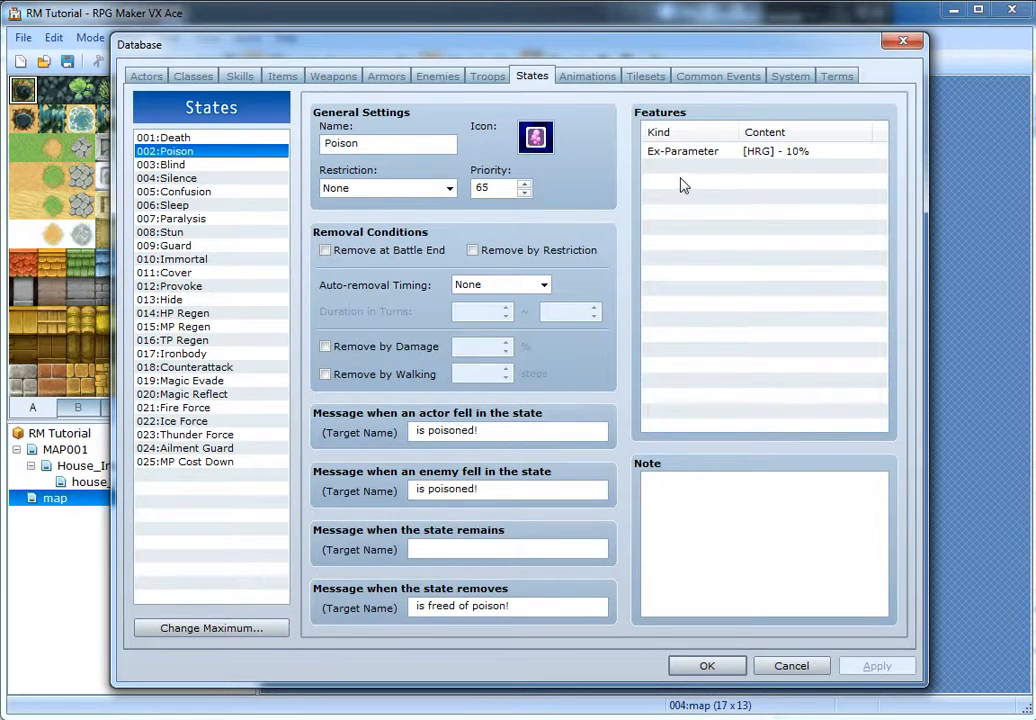
- Examine the Poison state's ex-parameter feature and its settings
click(680, 158)
double_click(742, 172)
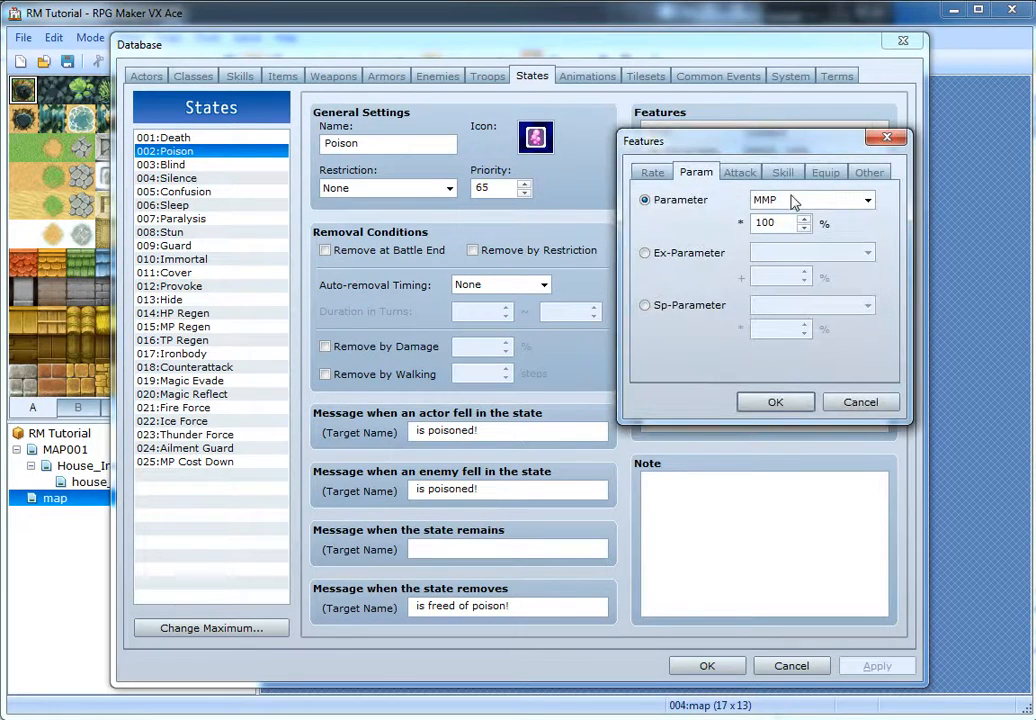
click(886, 137)
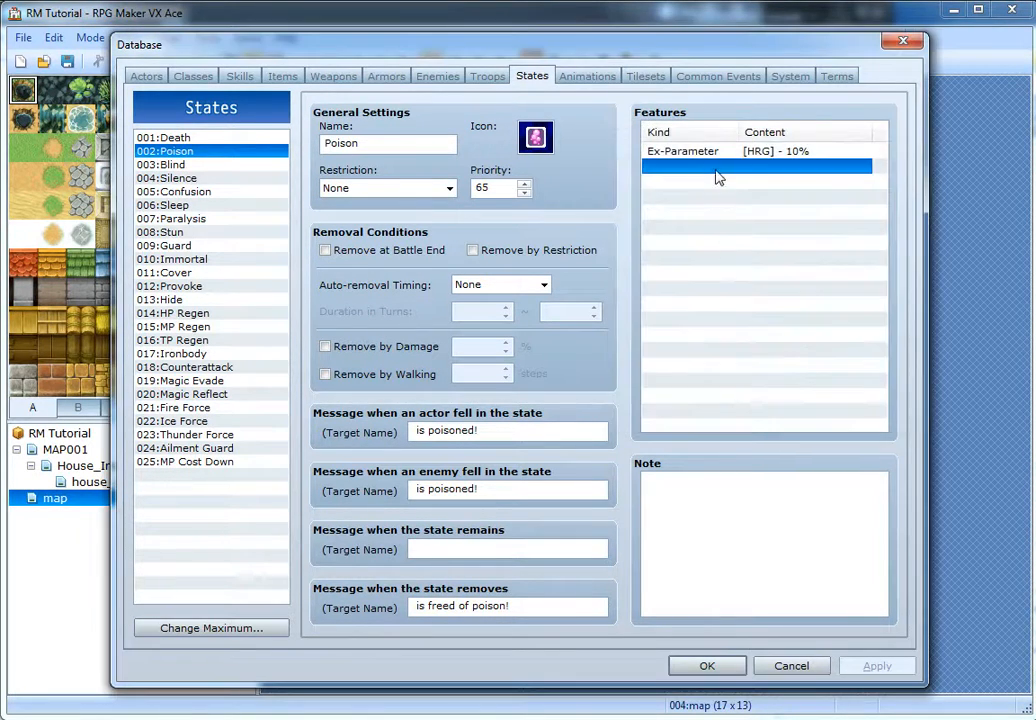
click(712, 152)
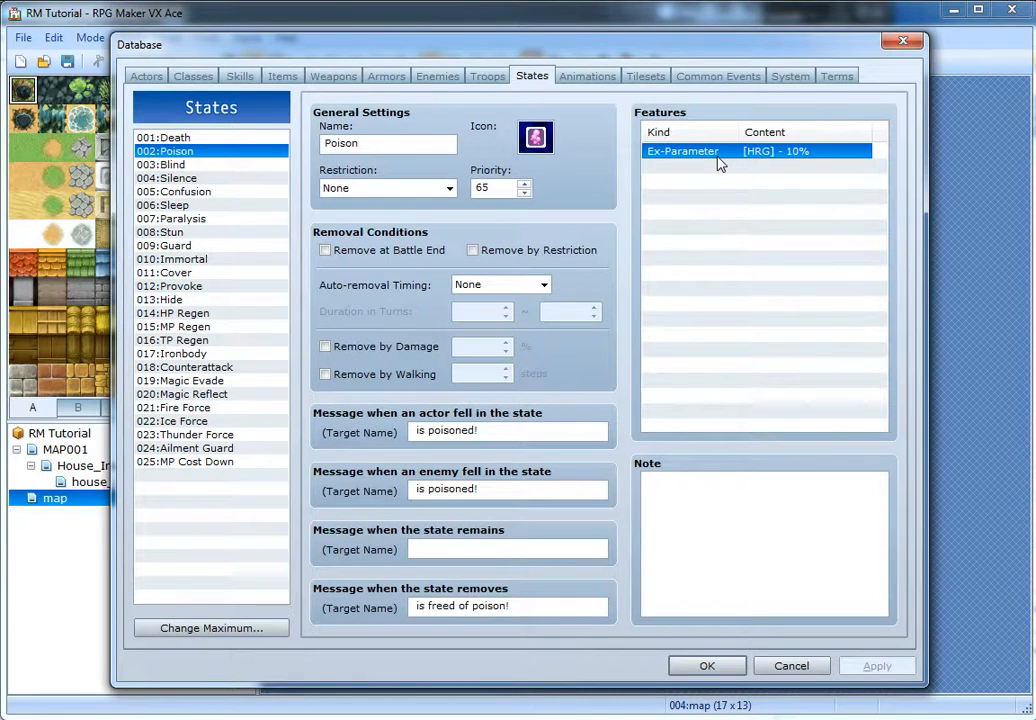
right_click(720, 152)
click(712, 157)
right_click(733, 156)
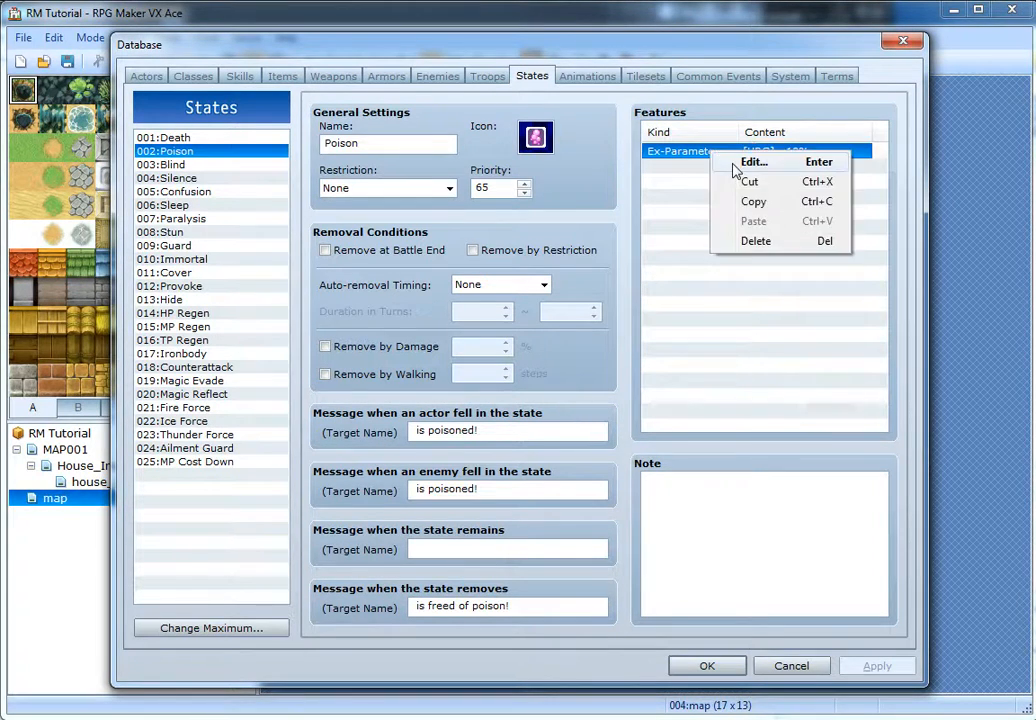
click(752, 169)
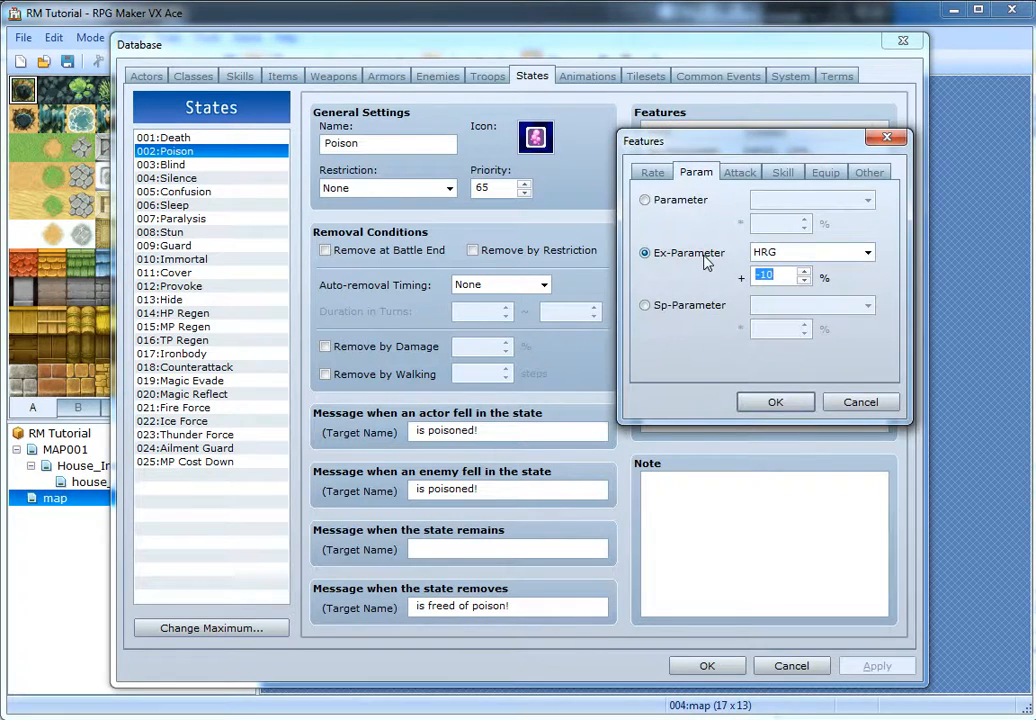
mouse_move(706, 261)
click(776, 401)
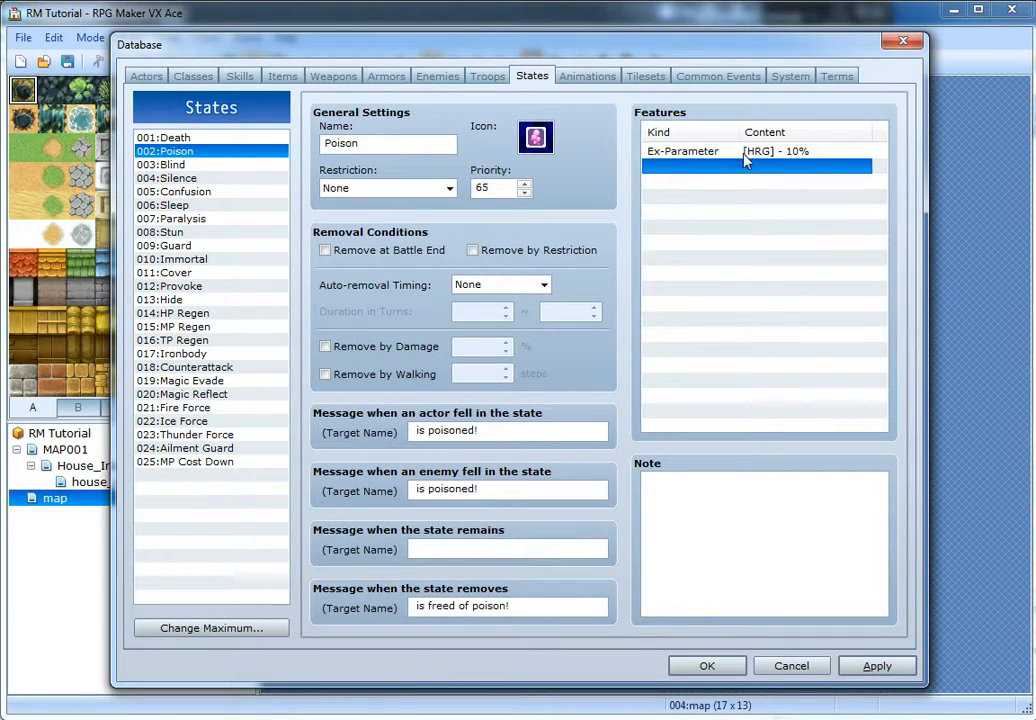
click(805, 152)
- Examine the Blind state's feature, its restriction options and its auto-removal timing
click(194, 166)
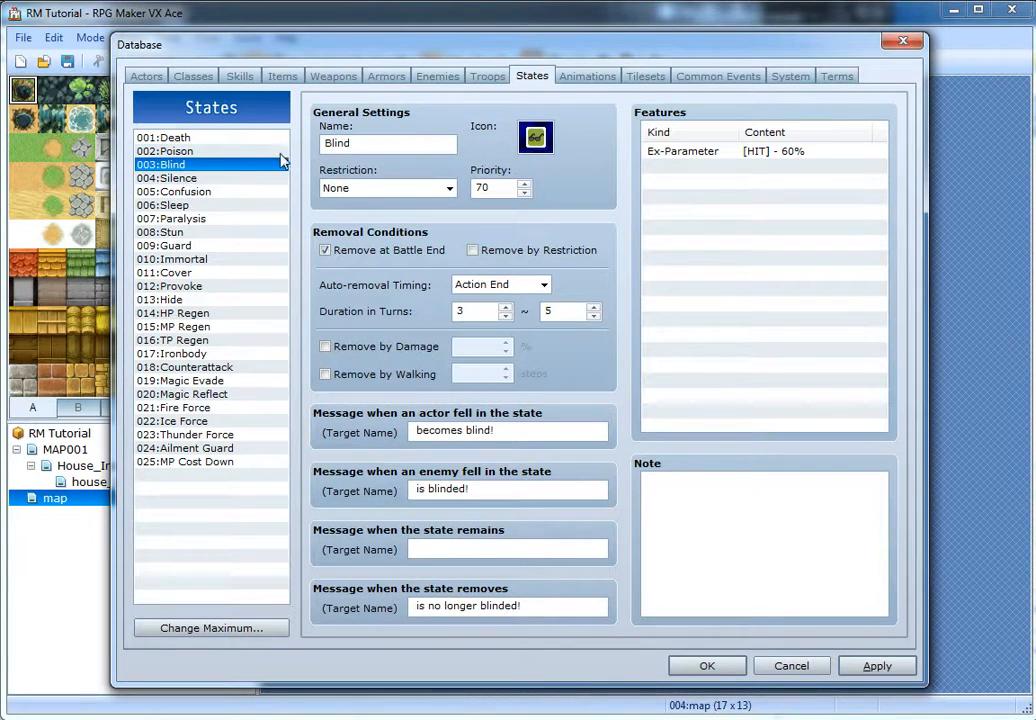
click(716, 163)
click(700, 153)
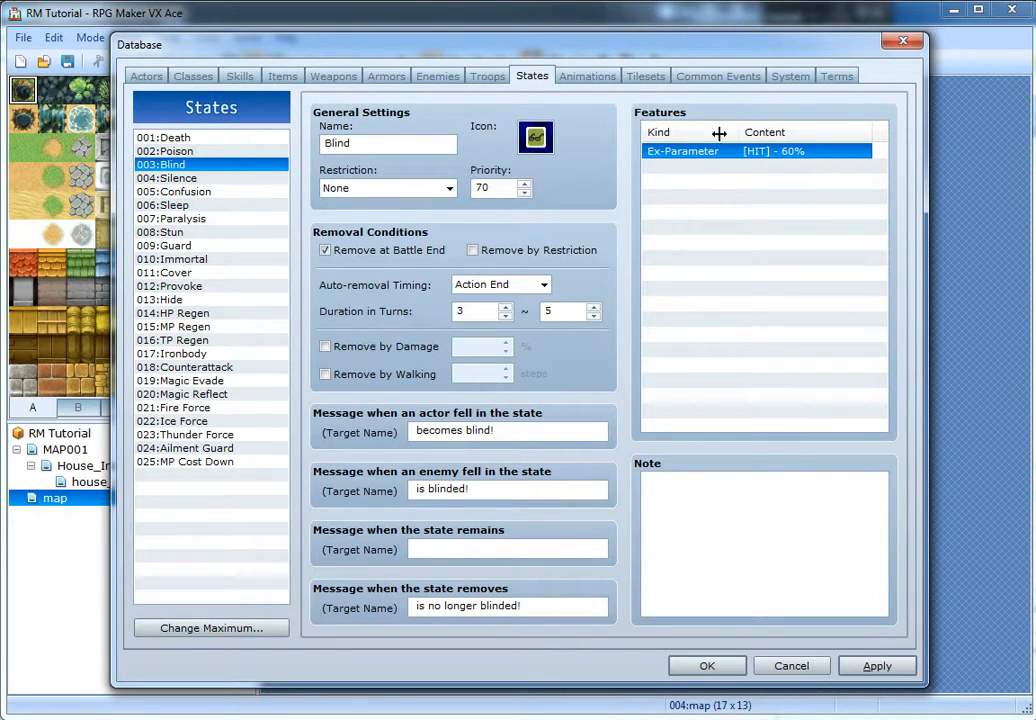
click(388, 194)
click(394, 272)
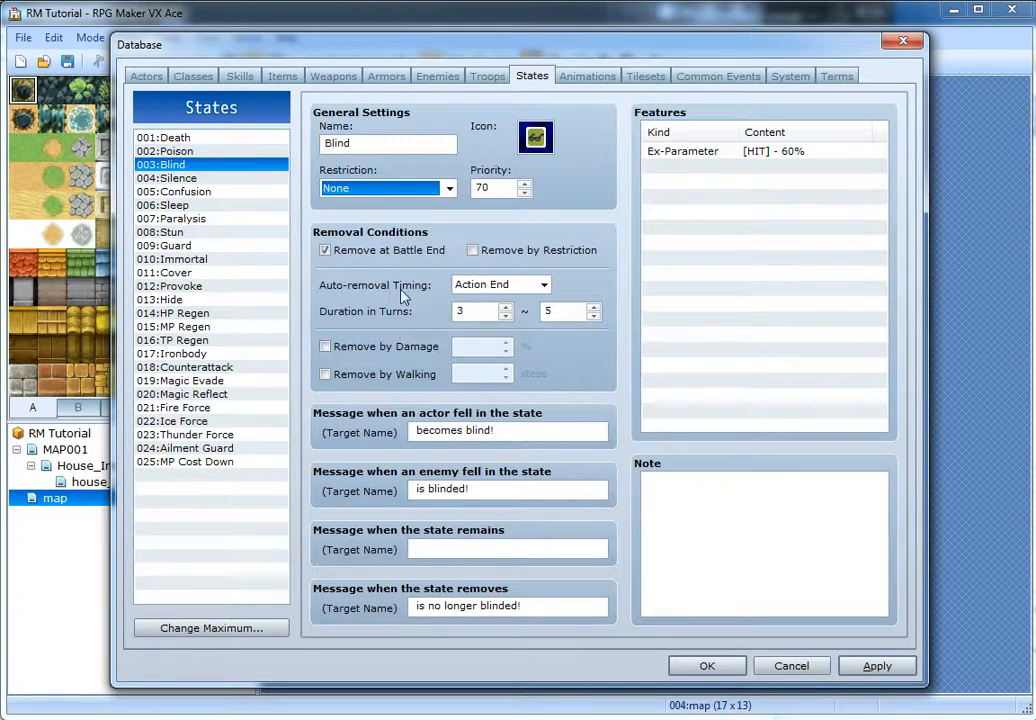
click(500, 285)
click(462, 315)
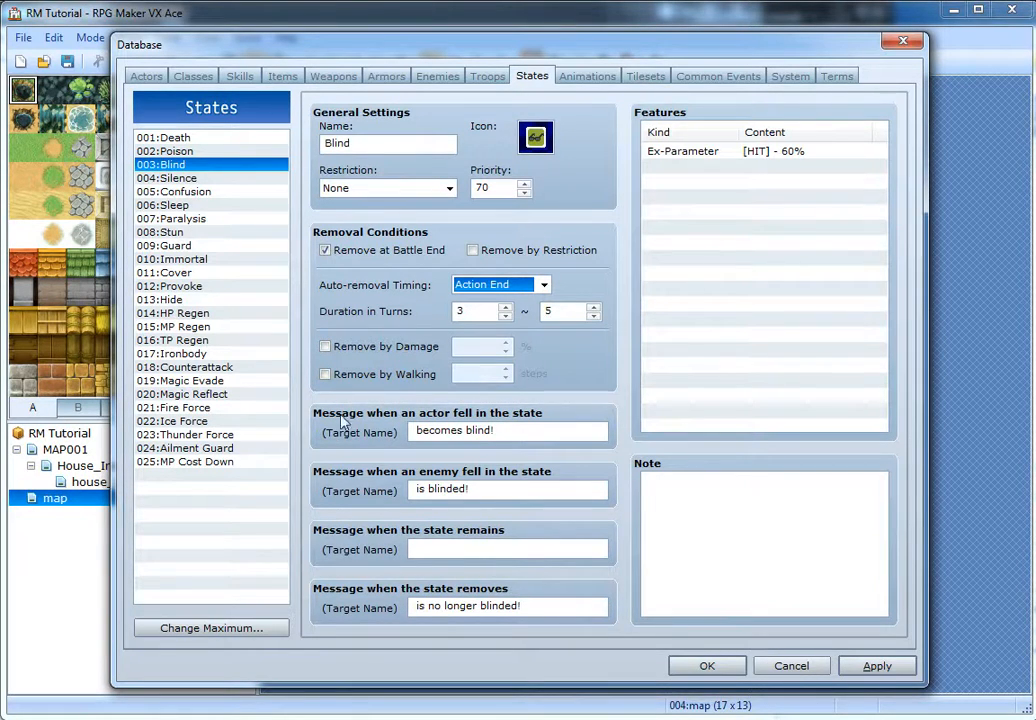
- Switch the Blind state's removal by damage and removal by walking on and off again, and apply the database
click(398, 347)
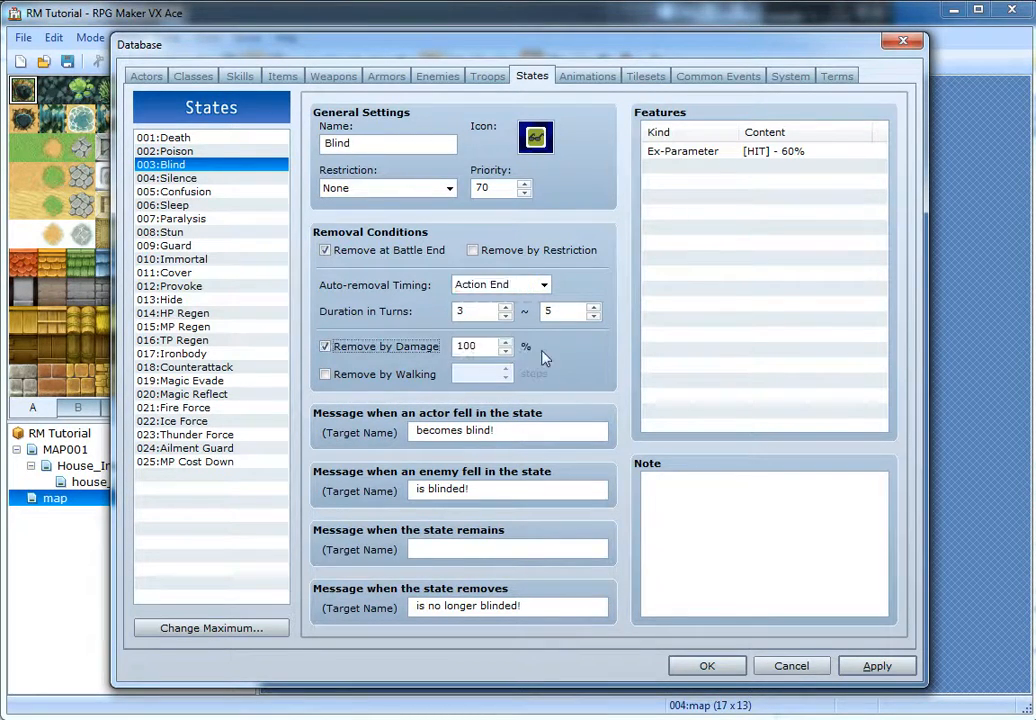
click(385, 348)
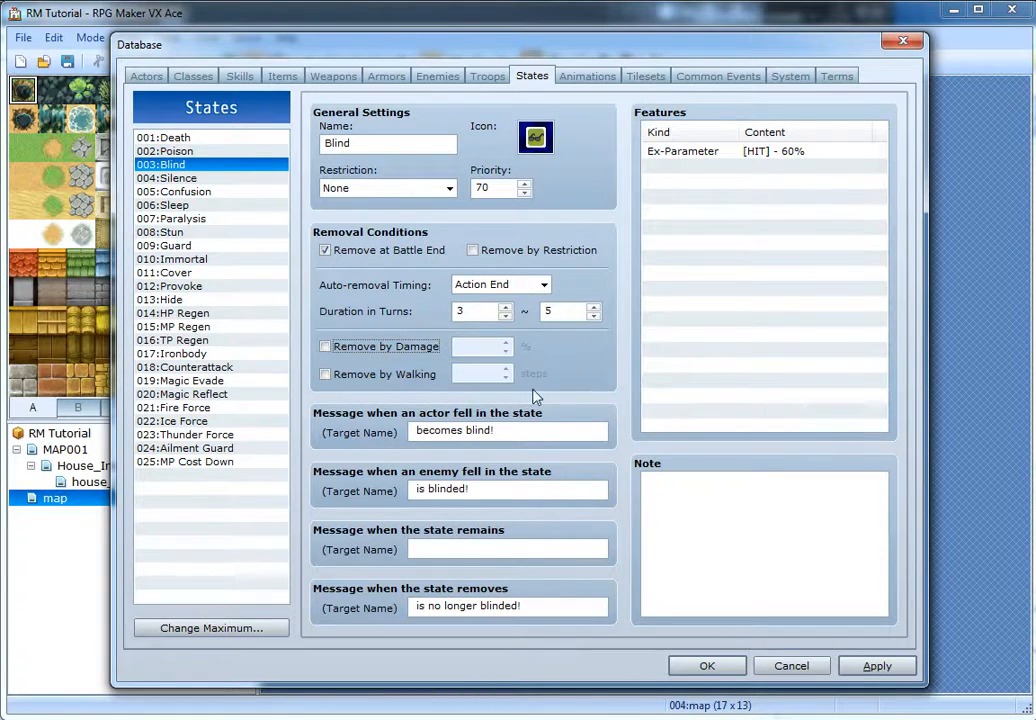
click(379, 376)
click(342, 374)
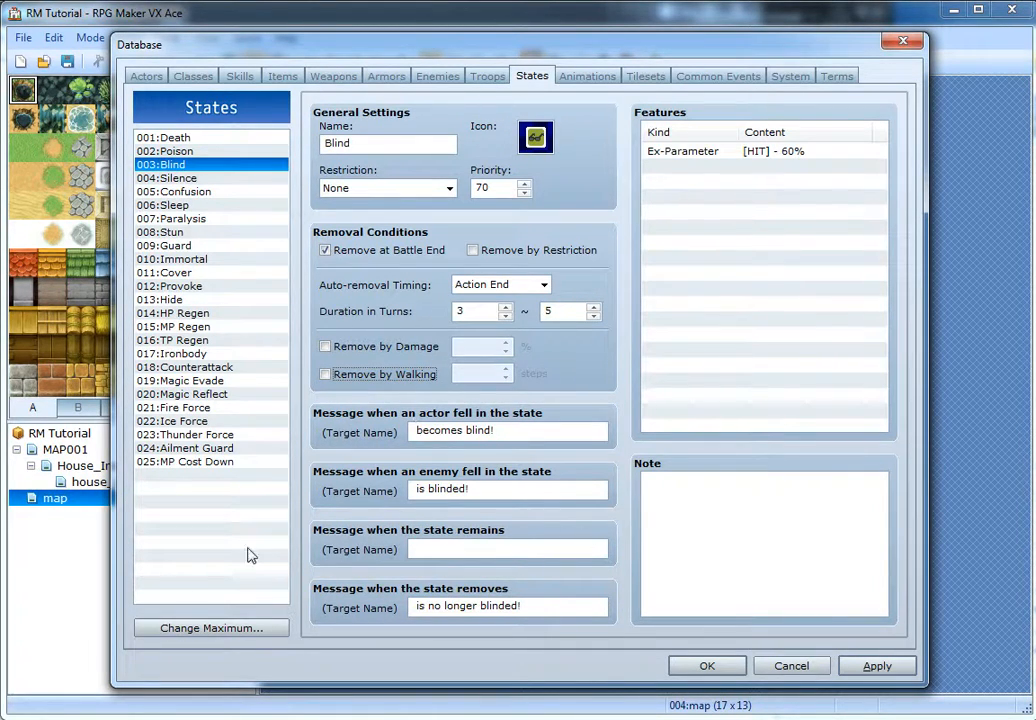
click(864, 667)
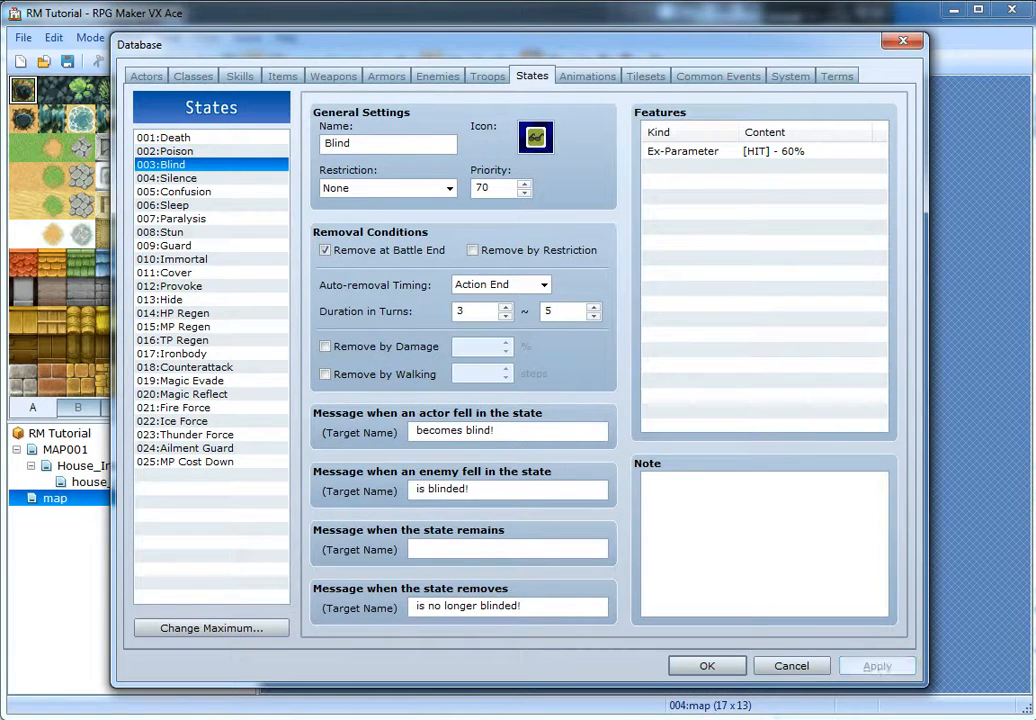
- Set the maximum number of animations to 111 and name the new animation 111 "Pickles"
click(585, 76)
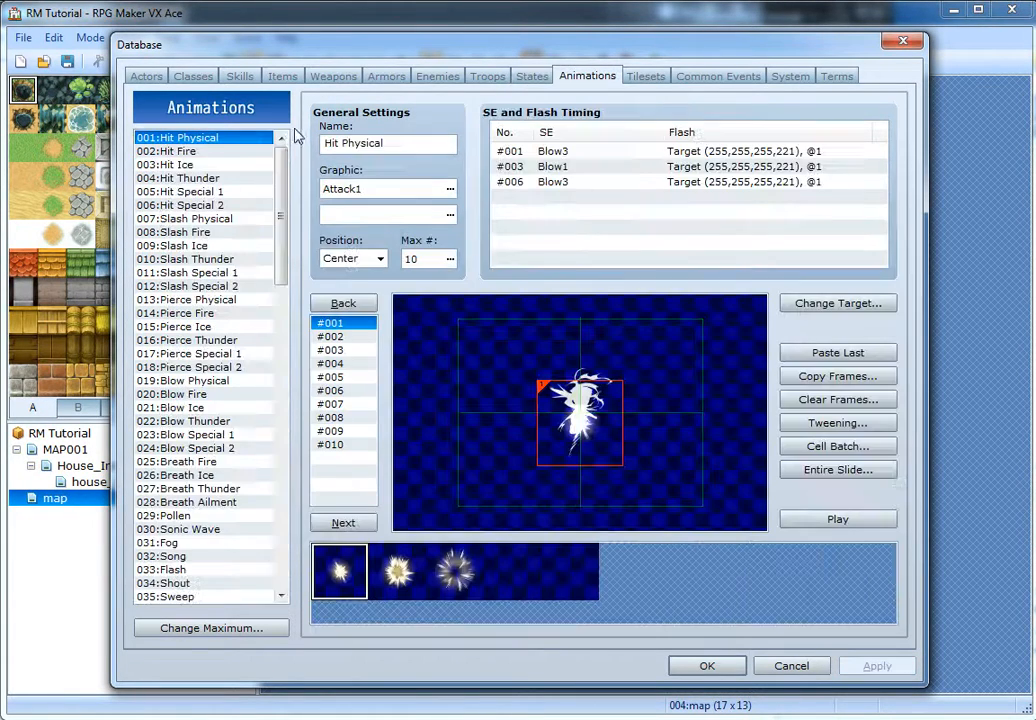
scroll(284, 210, down, 1)
drag(284, 210, 240, 608)
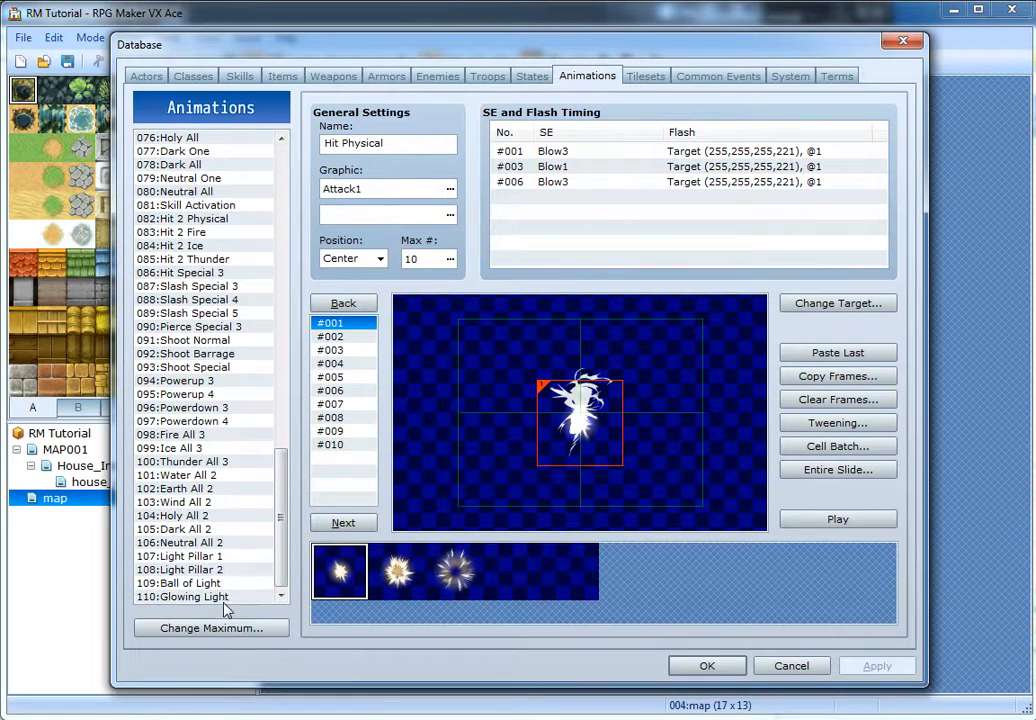
click(227, 597)
click(222, 627)
text(111)
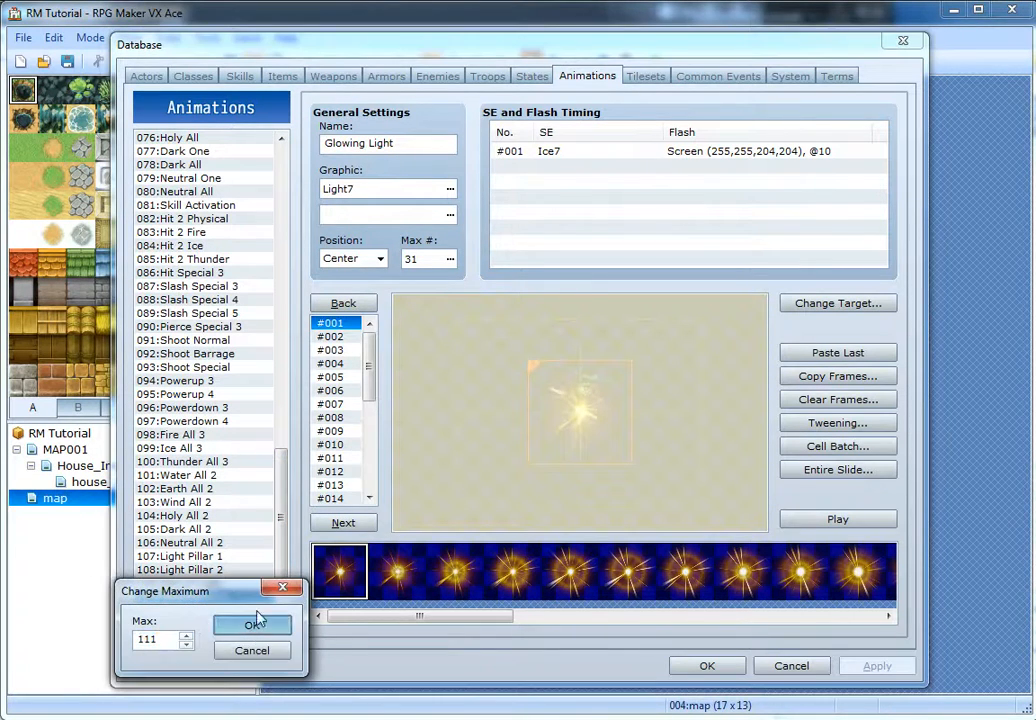
click(262, 623)
click(268, 597)
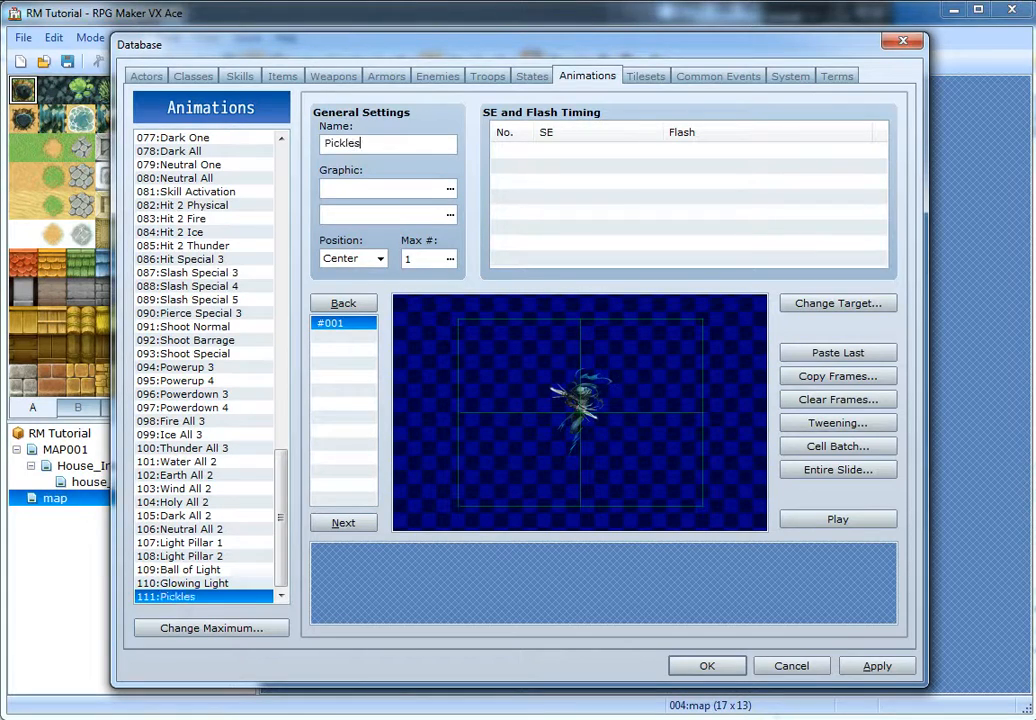
- Assign Attack4 as the first graphic of the Pickles animation and place its first pattern at the centre of frame #001
double_click(419, 189)
click(250, 182)
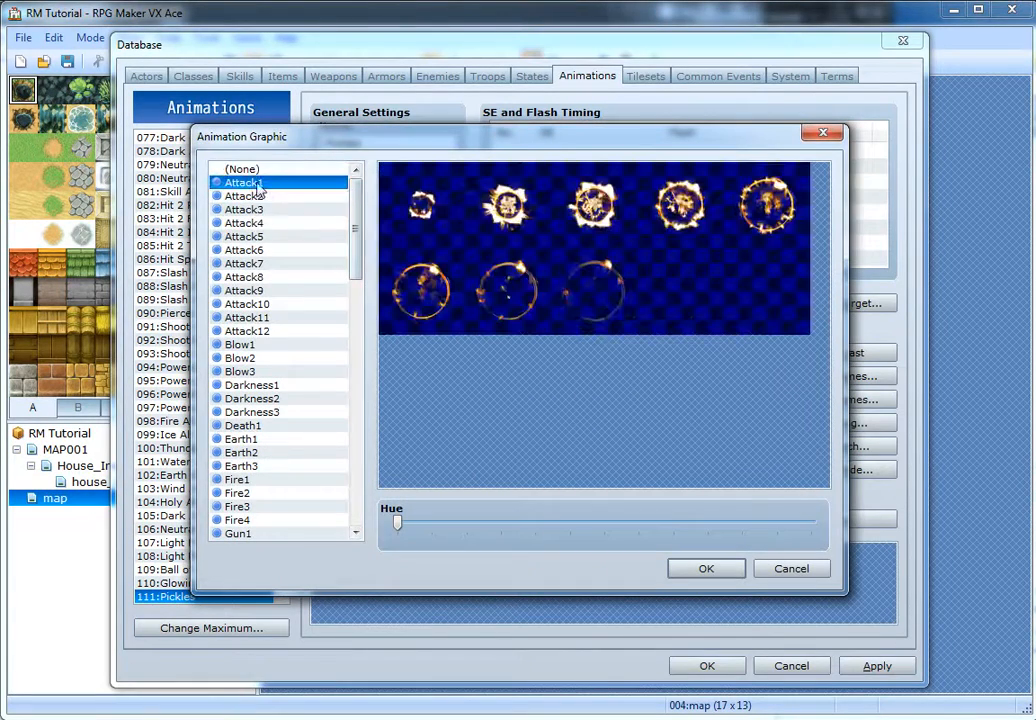
click(245, 223)
click(245, 290)
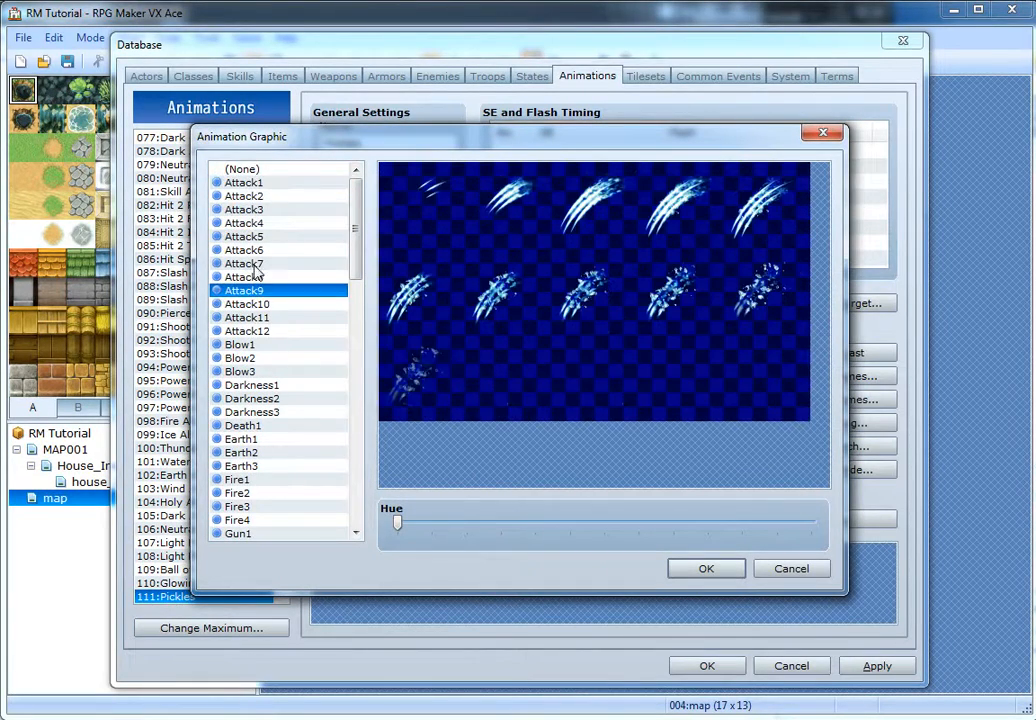
click(255, 250)
click(215, 236)
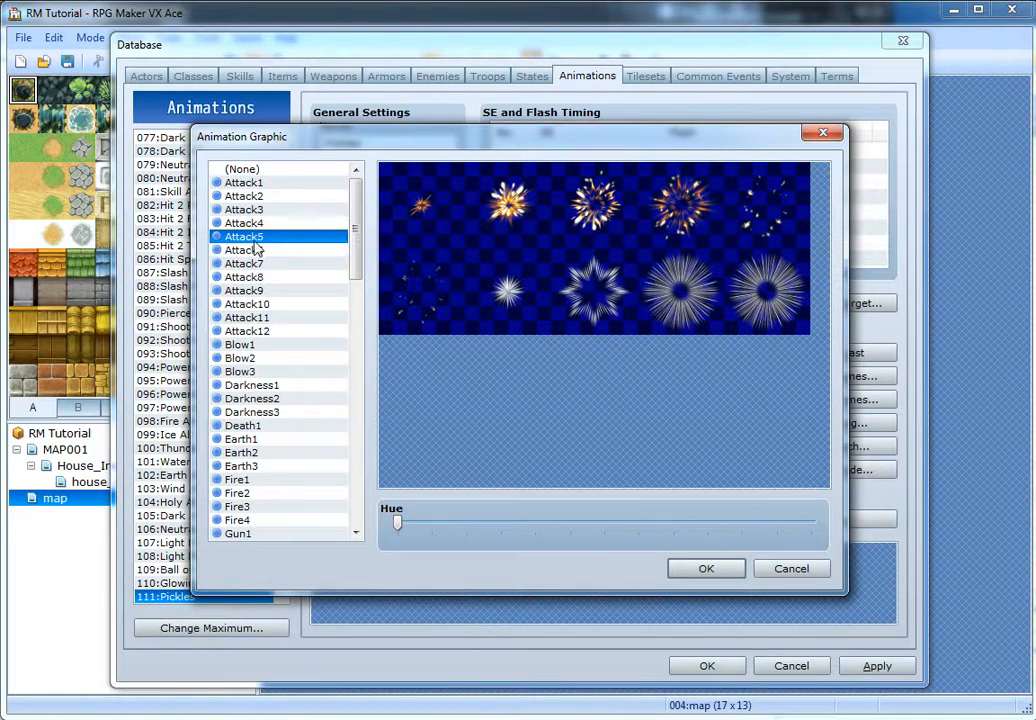
click(244, 222)
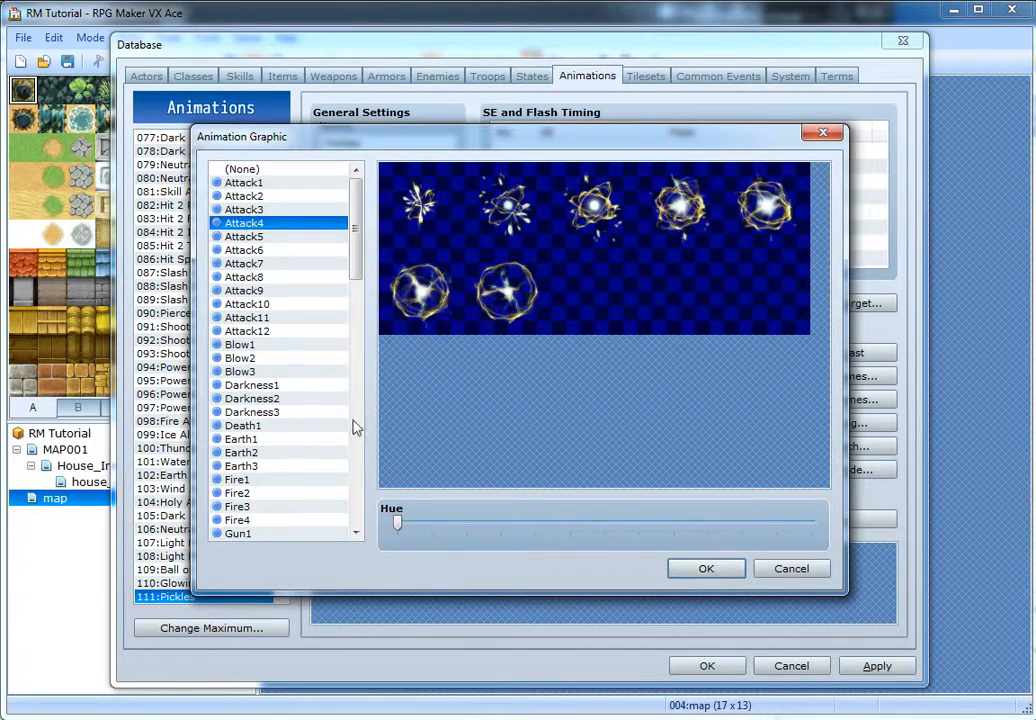
click(692, 570)
click(362, 585)
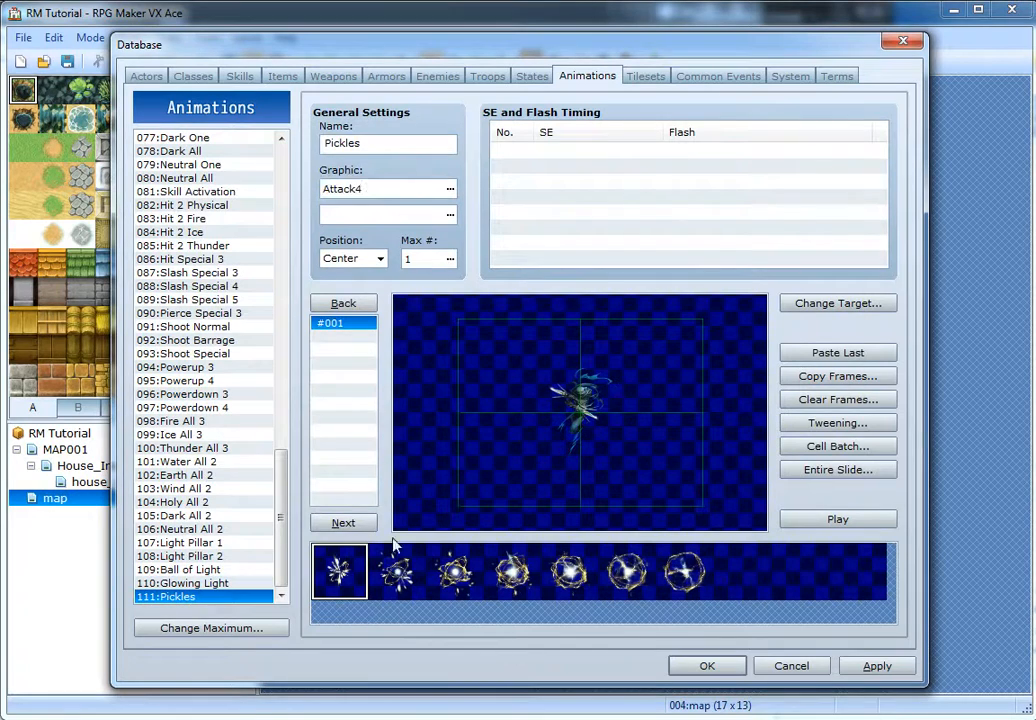
click(583, 411)
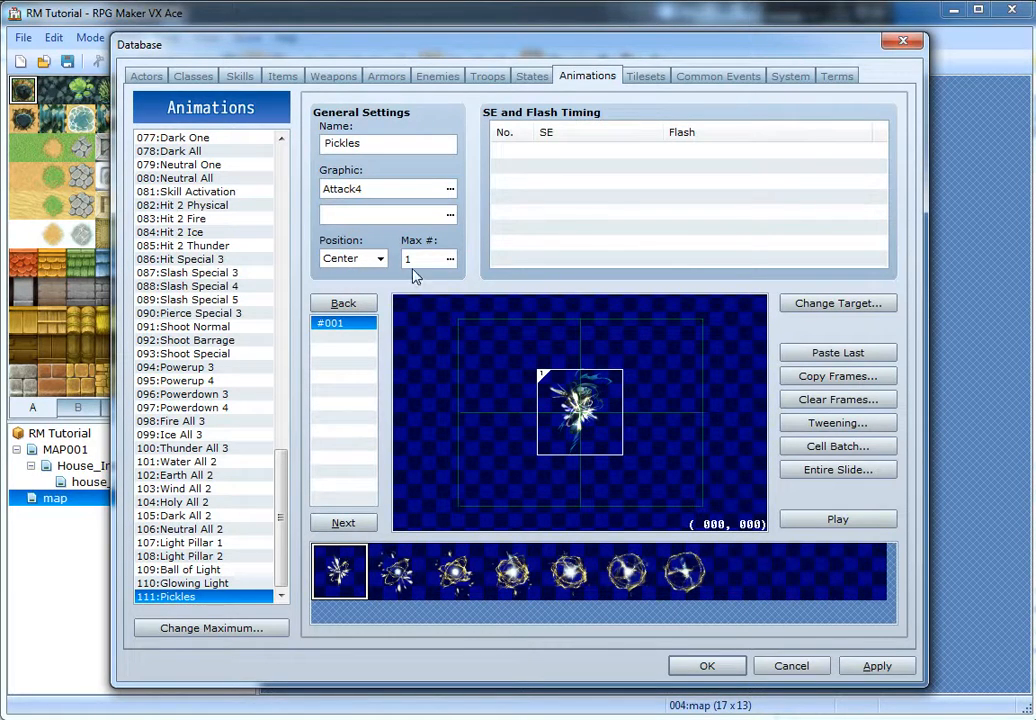
- Assign Light3 as the second graphic of the Pickles animation
click(450, 215)
click(290, 361)
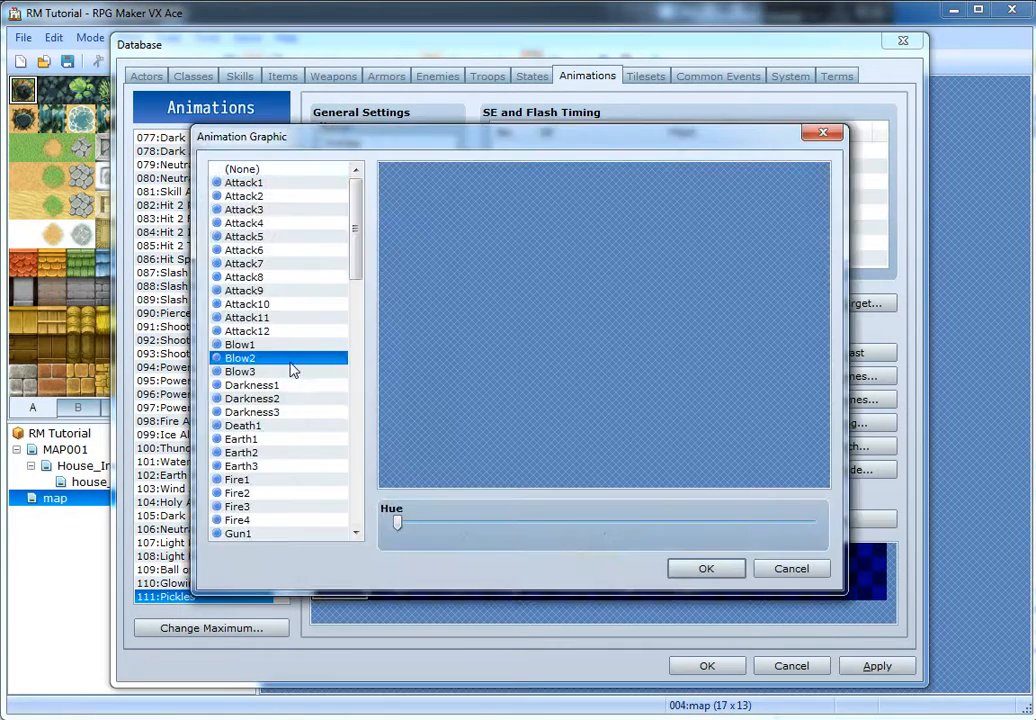
click(289, 426)
click(290, 505)
scroll(287, 496, down, 1)
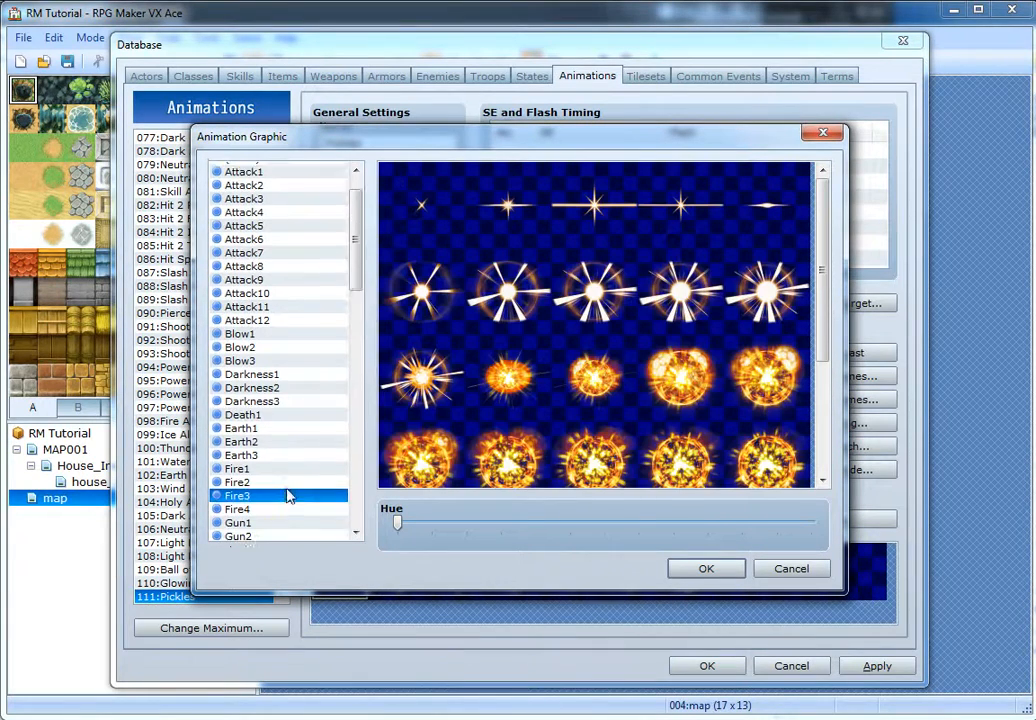
scroll(289, 493, down, 10)
click(270, 358)
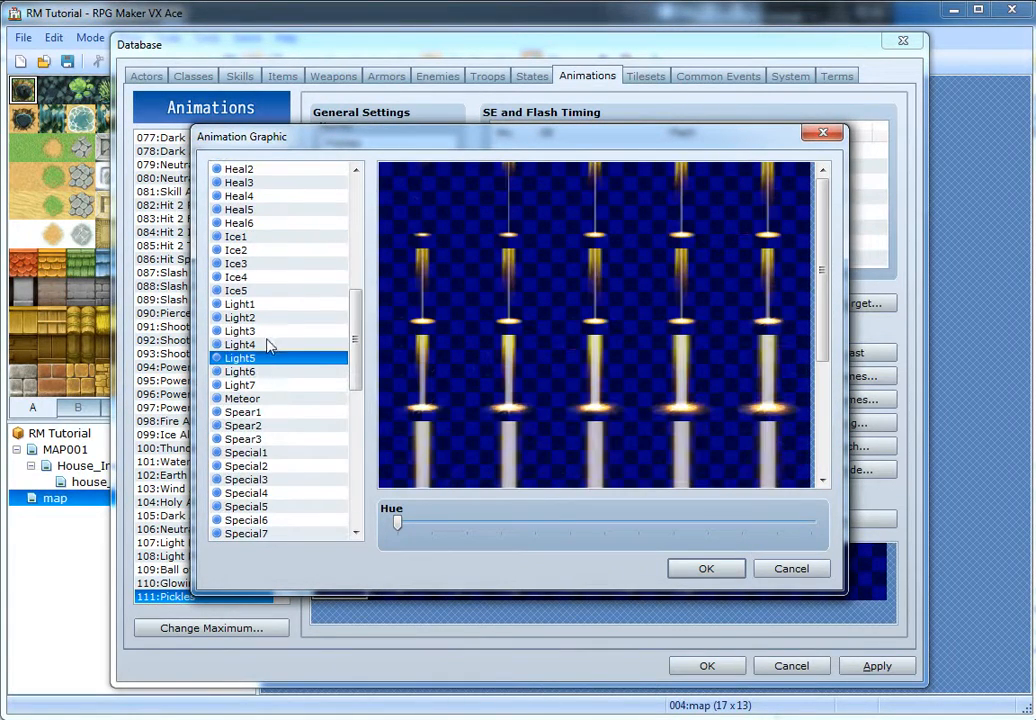
click(276, 343)
click(272, 330)
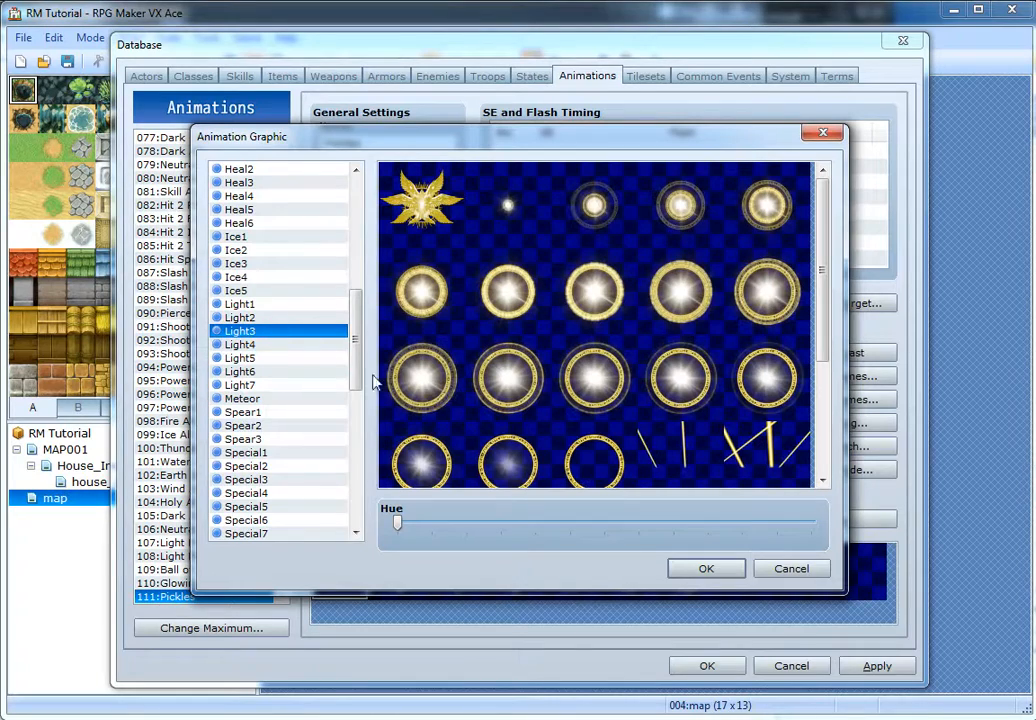
click(702, 568)
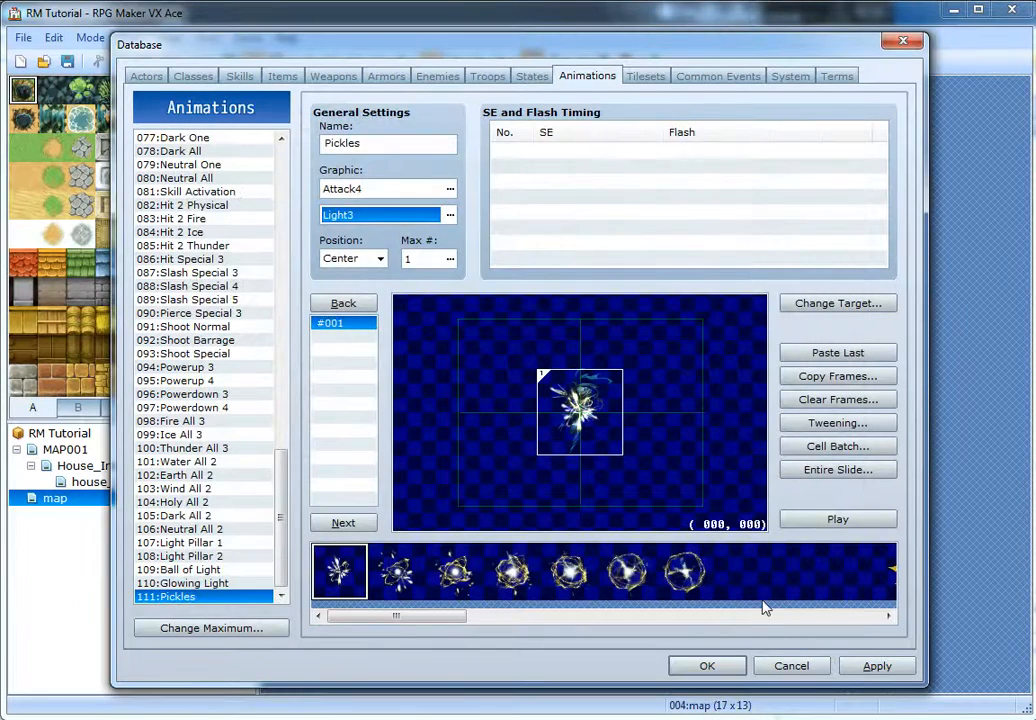
- Add the second Light3 pattern, the small spark, at the centre of frame #001 over the Attack4 cell
drag(395, 615, 541, 615)
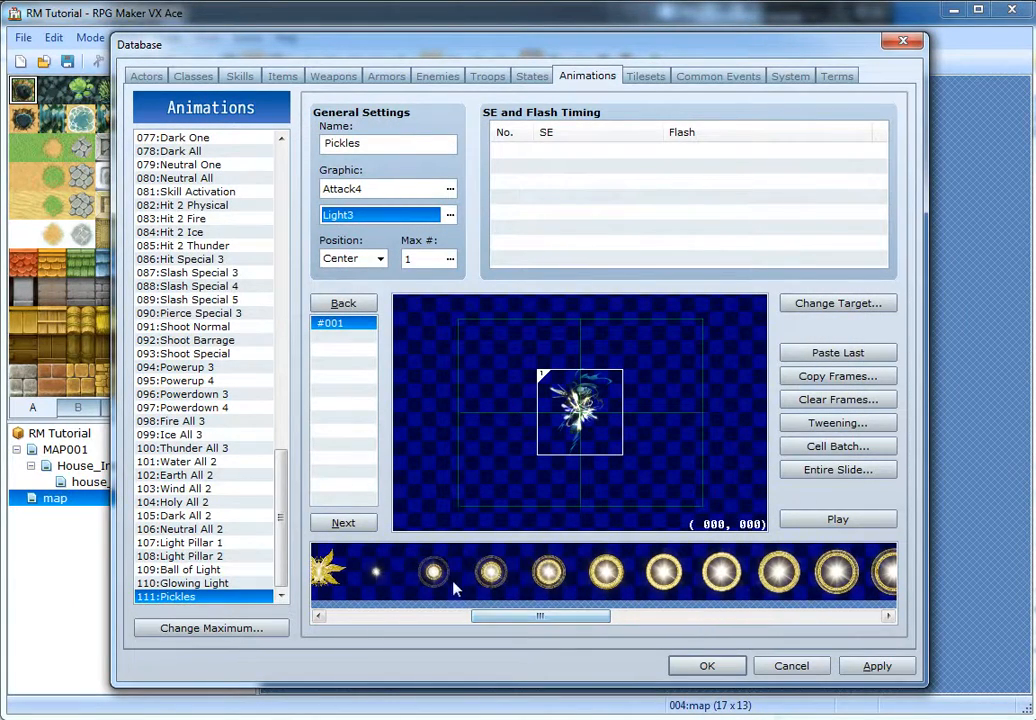
click(376, 572)
click(654, 474)
drag(654, 474, 586, 418)
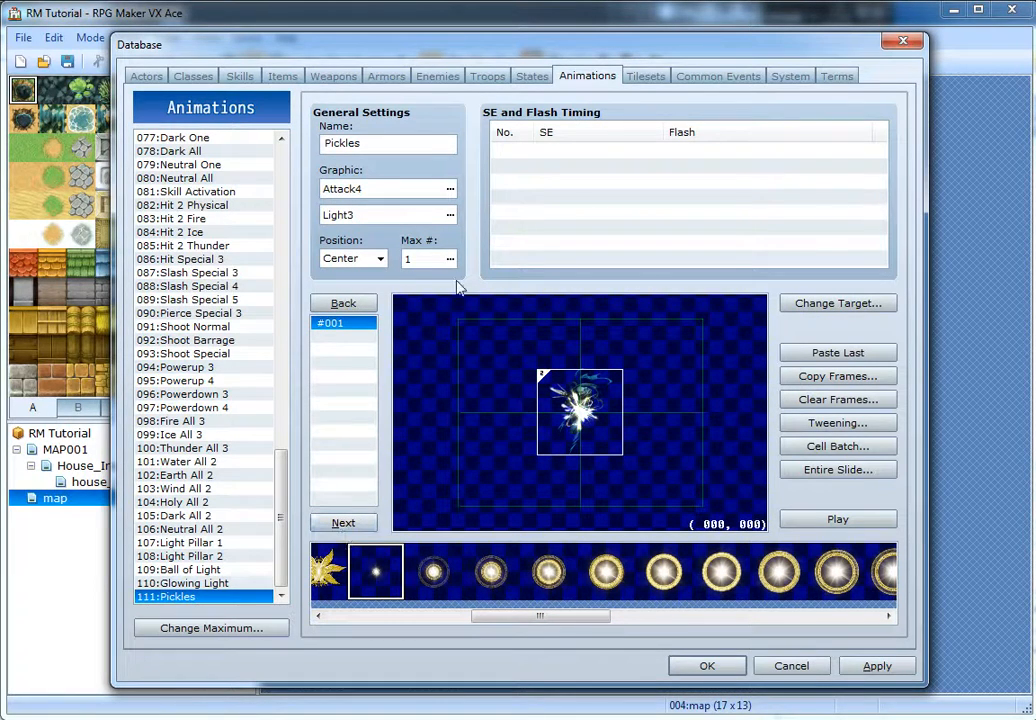
- Try the Screen, Feet and Head positions for the Pickles animation and return it to Center
click(379, 260)
click(379, 260)
scroll(364, 265, up, 1)
scroll(364, 264, down, 3)
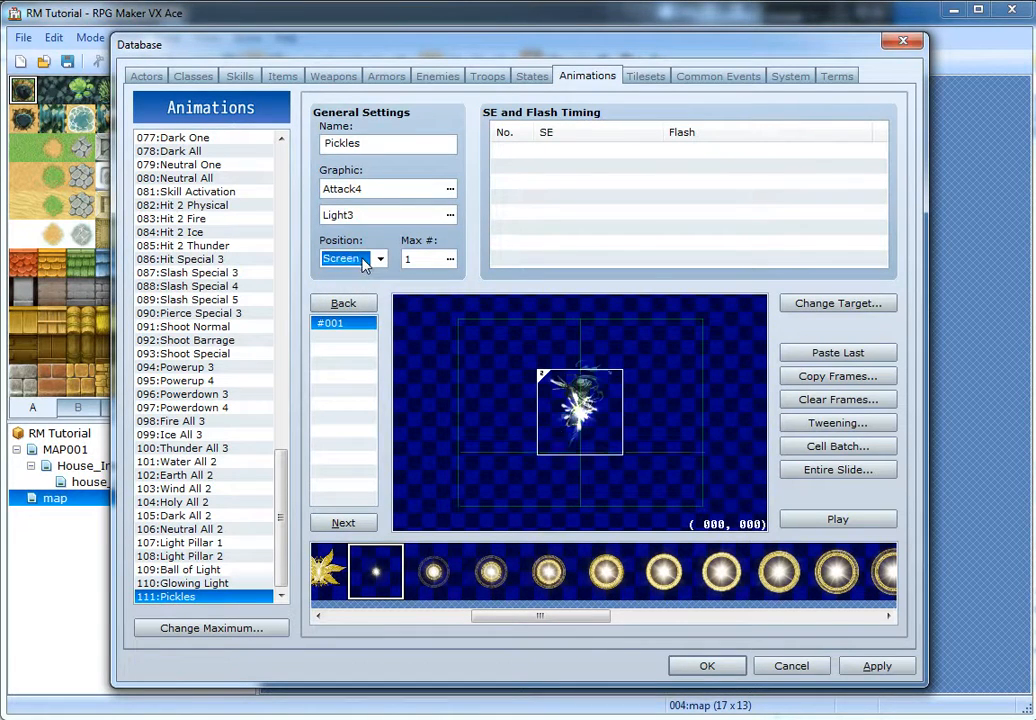
scroll(364, 264, up, 3)
scroll(364, 264, down, 1)
scroll(430, 357, down, 1)
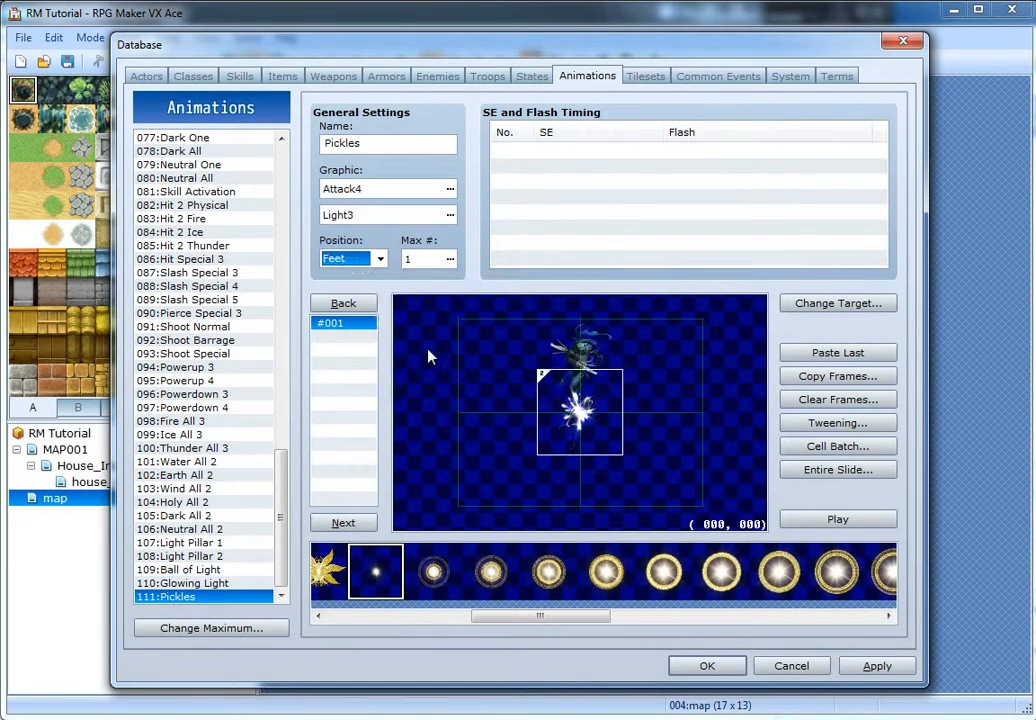
scroll(426, 357, down, 1)
scroll(426, 357, up, 3)
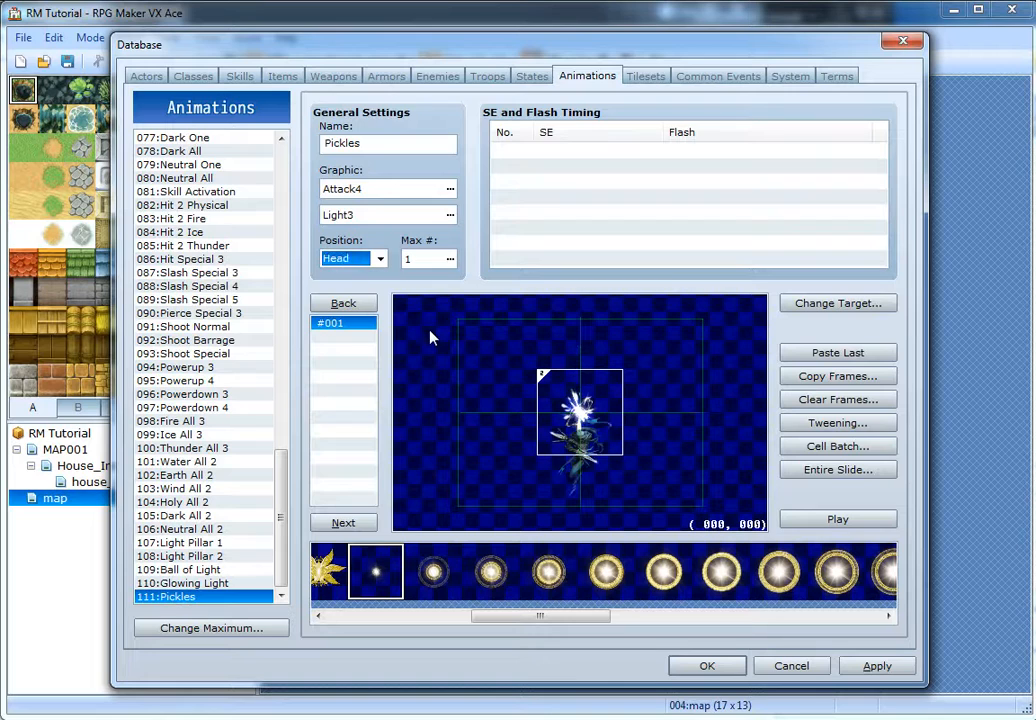
scroll(428, 345, down, 3)
scroll(428, 345, up, 2)
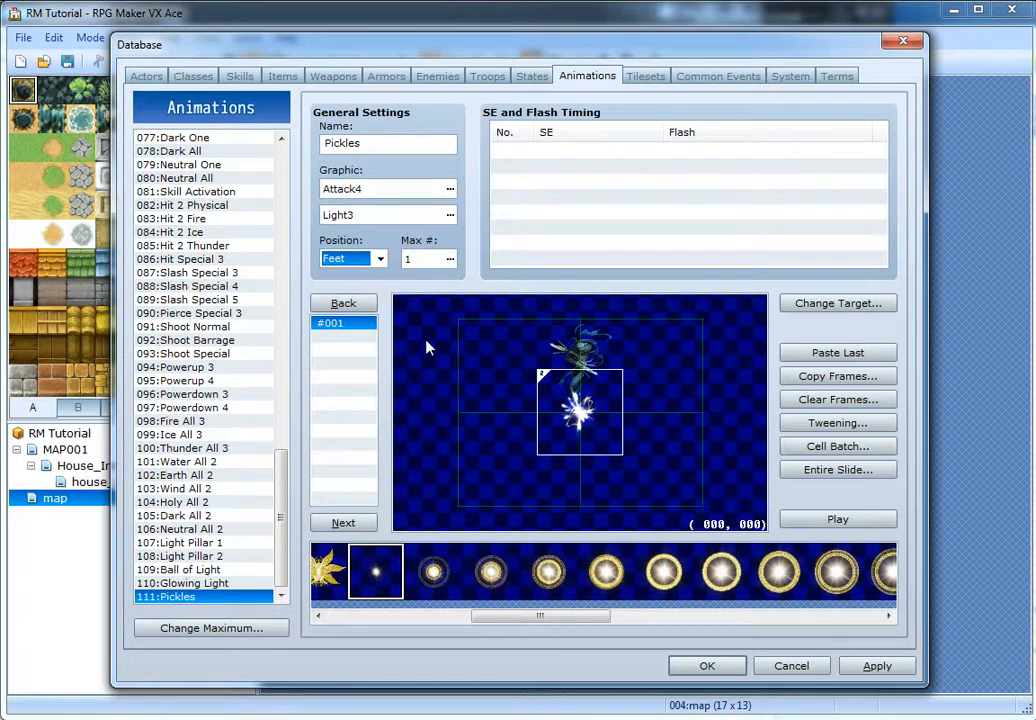
- Set the Pickles animation's maximum number of frames to 20
click(450, 260)
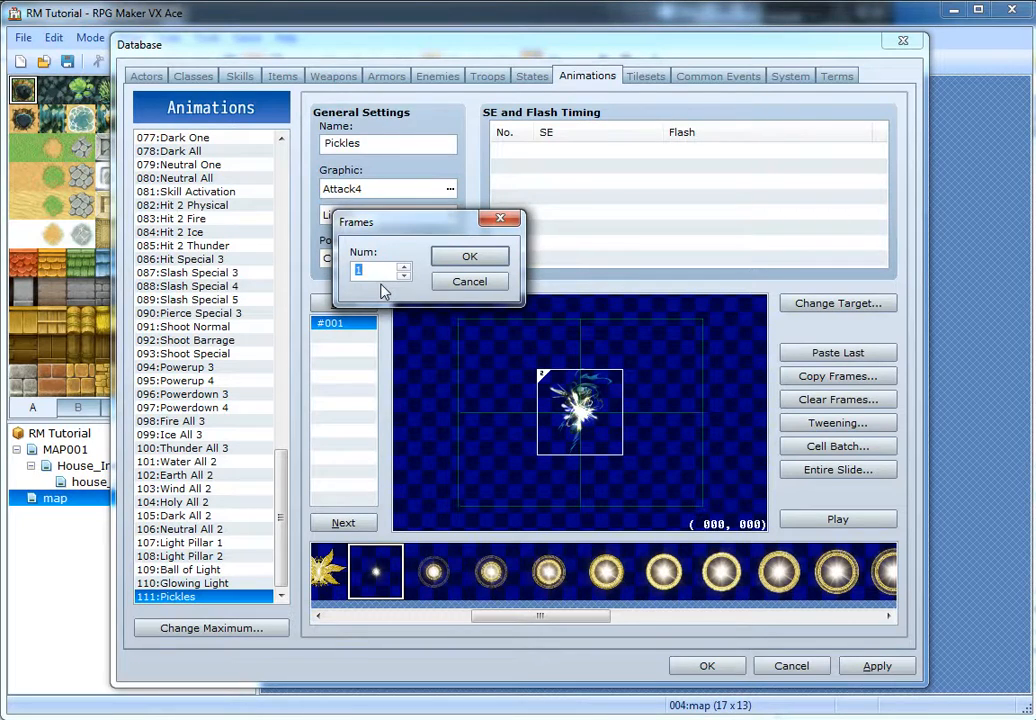
text(20)
key(Return)
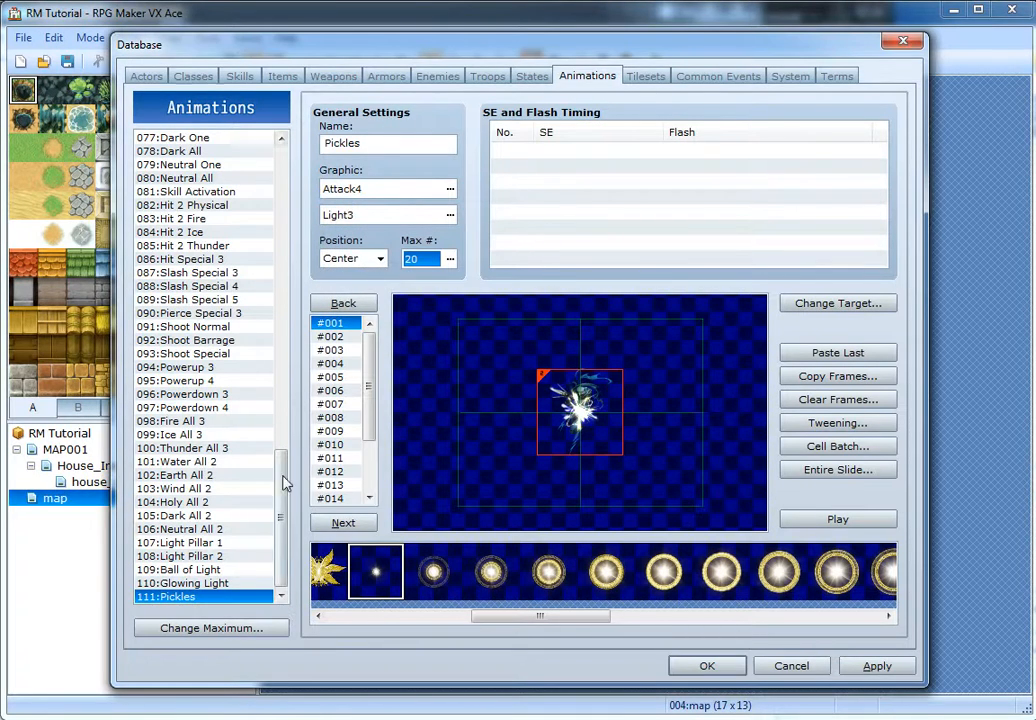
- Place the second Attack4 pattern and the third Light3 pattern at the centre of frame #002 and preview the animation
click(343, 523)
drag(577, 625, 433, 622)
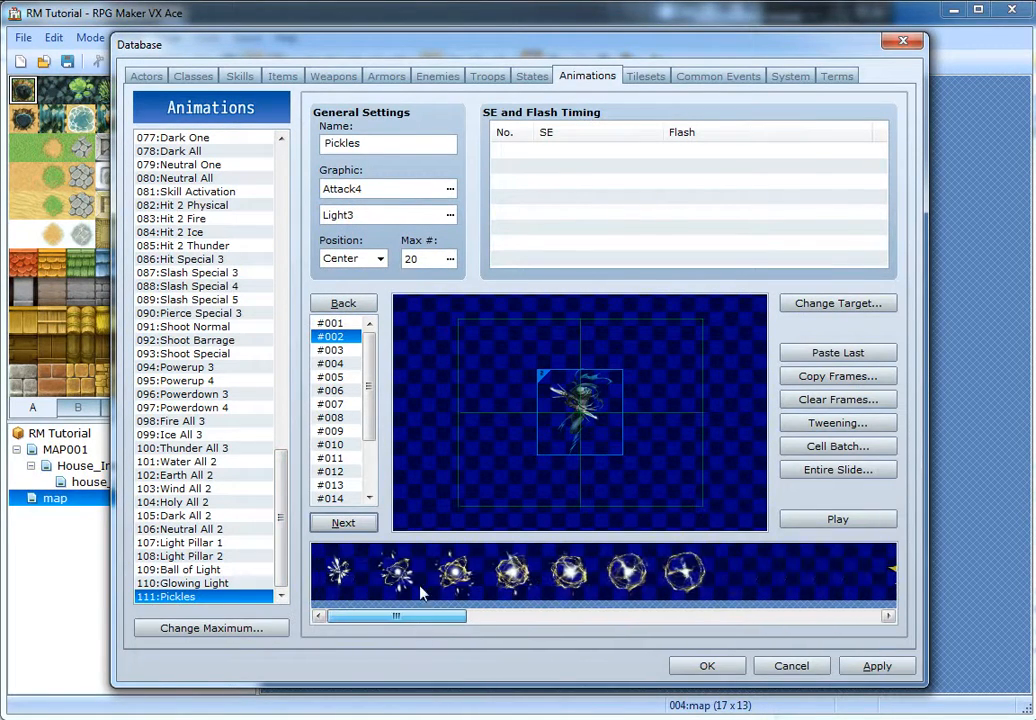
click(397, 572)
mouse_move(574, 412)
mouse_down()
mouse_move(580, 404)
mouse_move(583, 424)
mouse_up()
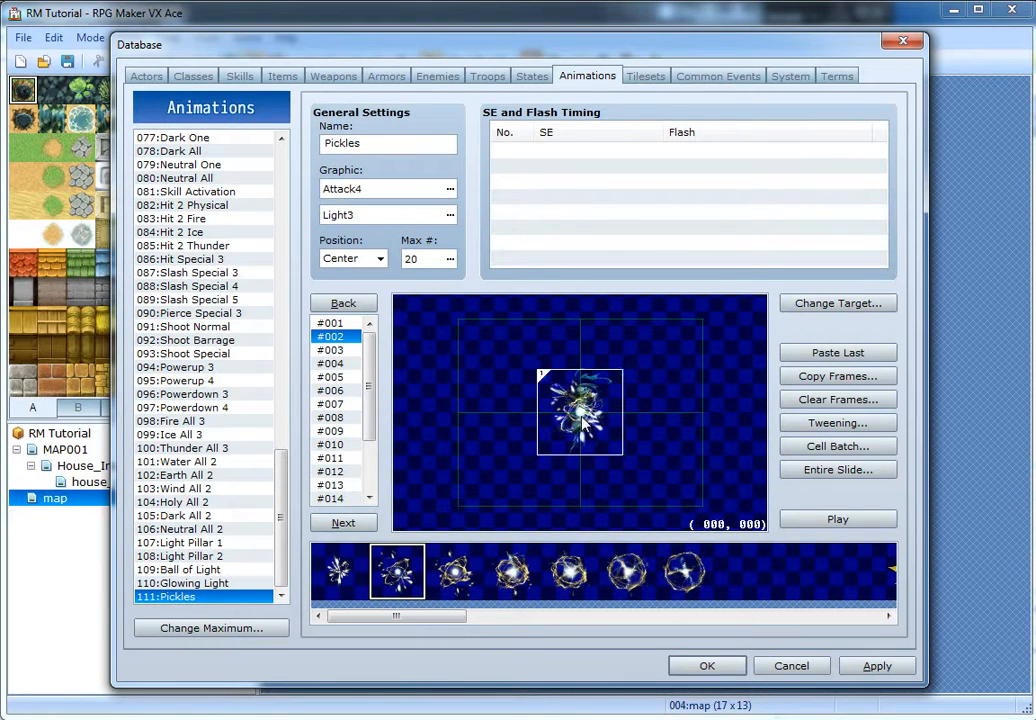
drag(479, 616, 552, 617)
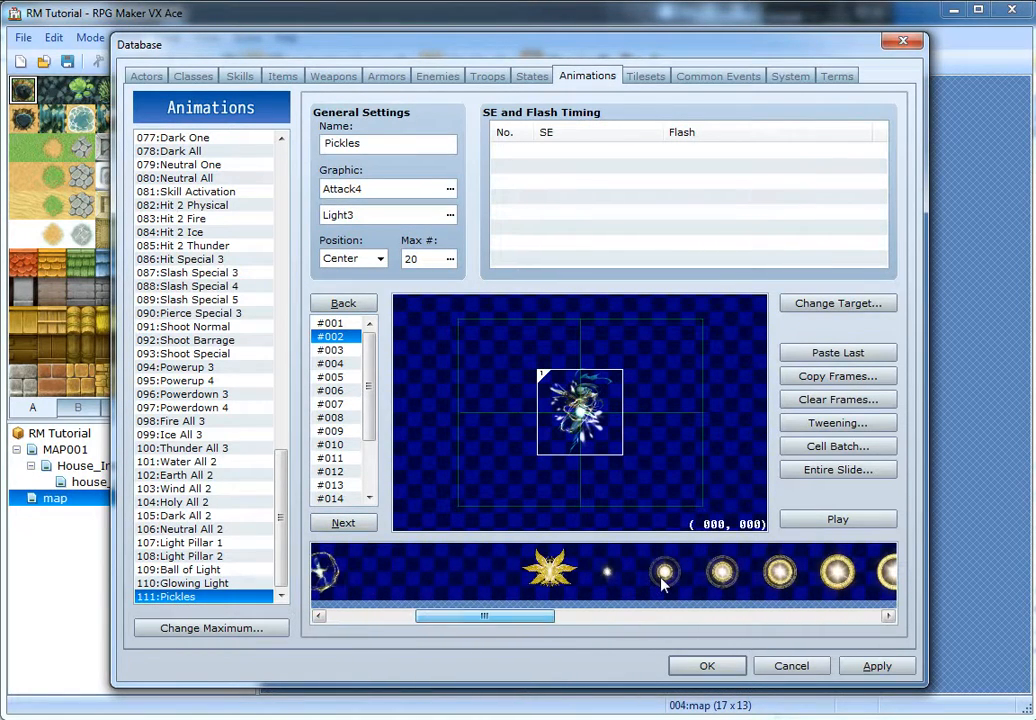
click(664, 572)
click(576, 414)
drag(580, 418, 583, 418)
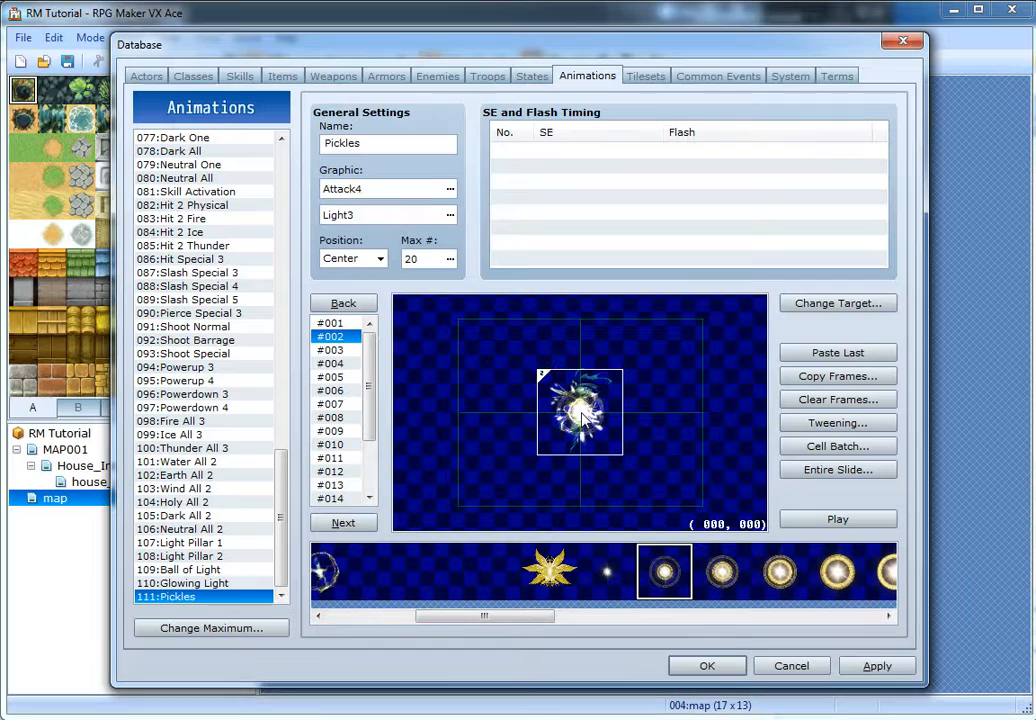
click(822, 520)
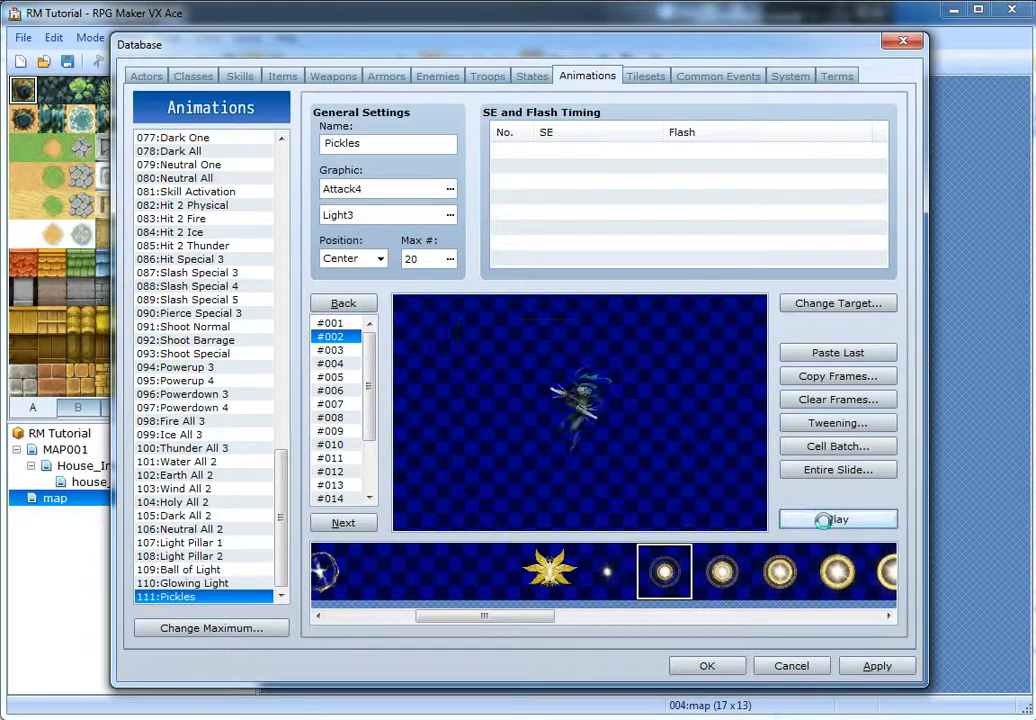
- Place the third Attack4 pattern and the fourth Light3 pattern at the centre of frame #003
click(357, 522)
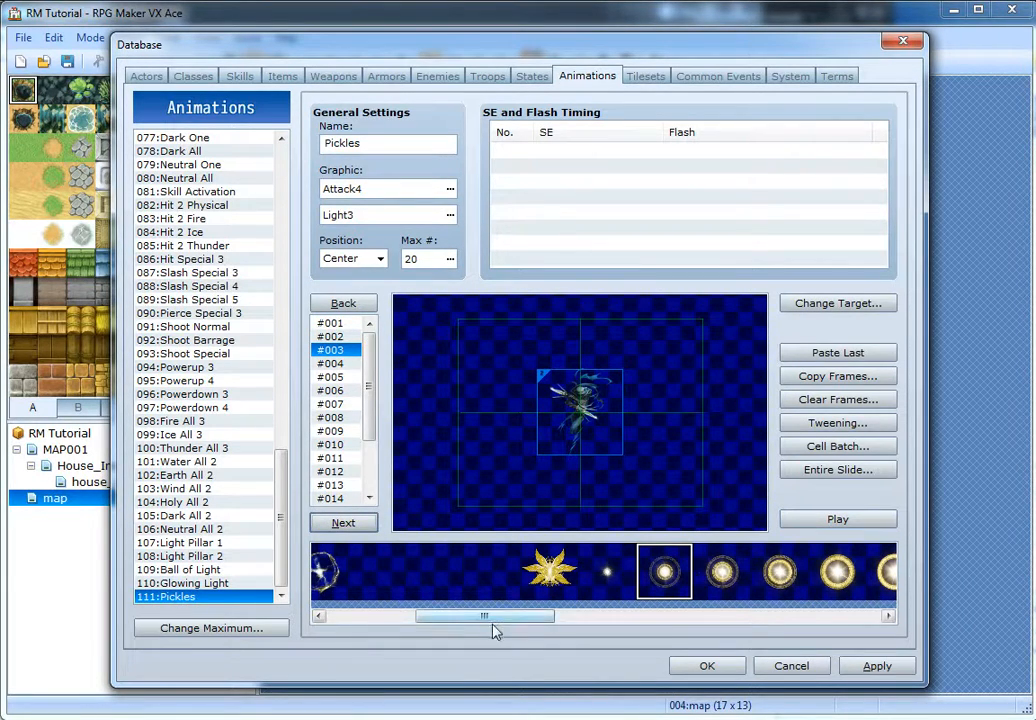
drag(491, 617, 403, 616)
click(455, 572)
click(628, 447)
drag(628, 447, 582, 420)
drag(437, 617, 556, 617)
click(620, 577)
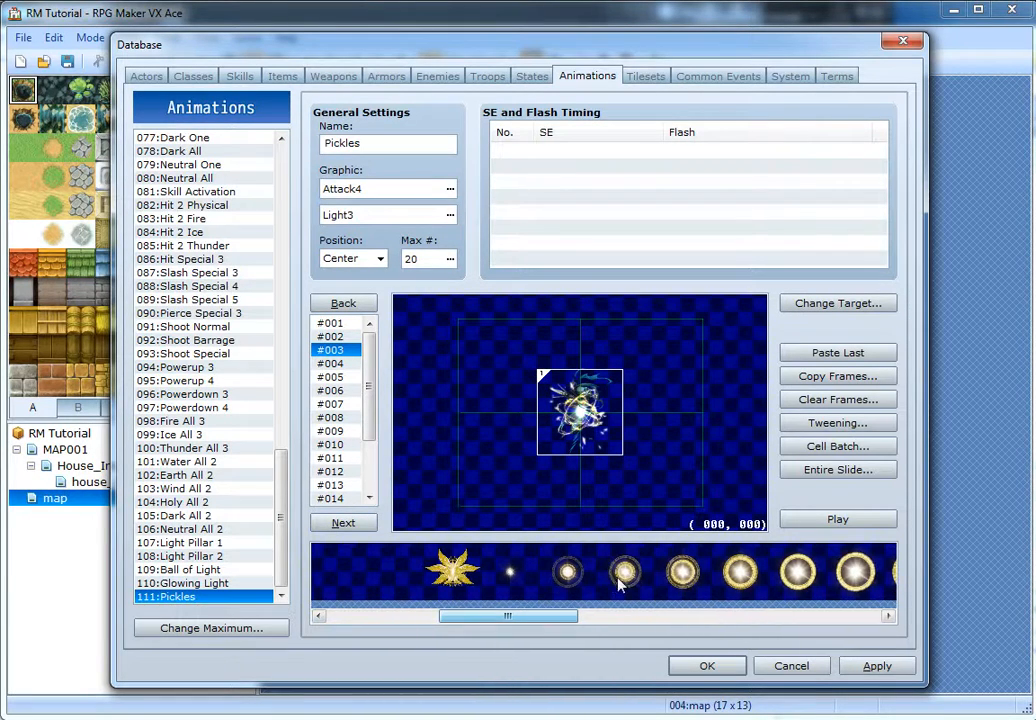
drag(650, 484, 581, 418)
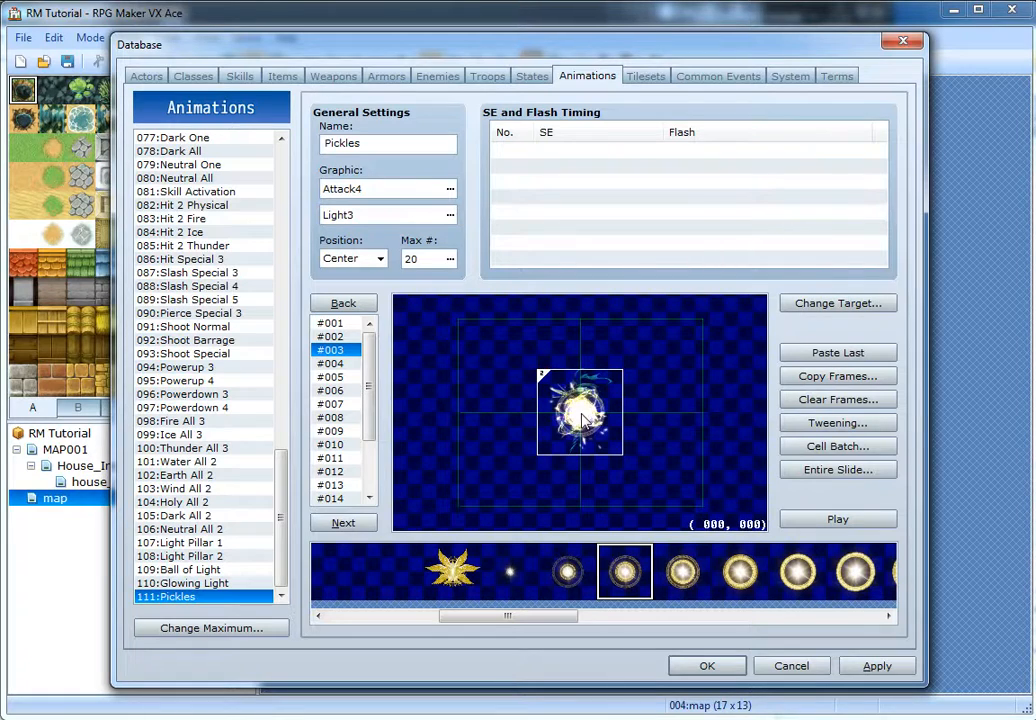
- Place the fourth Attack4 pattern at the centre of frame #004, overlay the fifth Light3 pattern, and compare with frame #003
click(340, 364)
drag(548, 616, 438, 616)
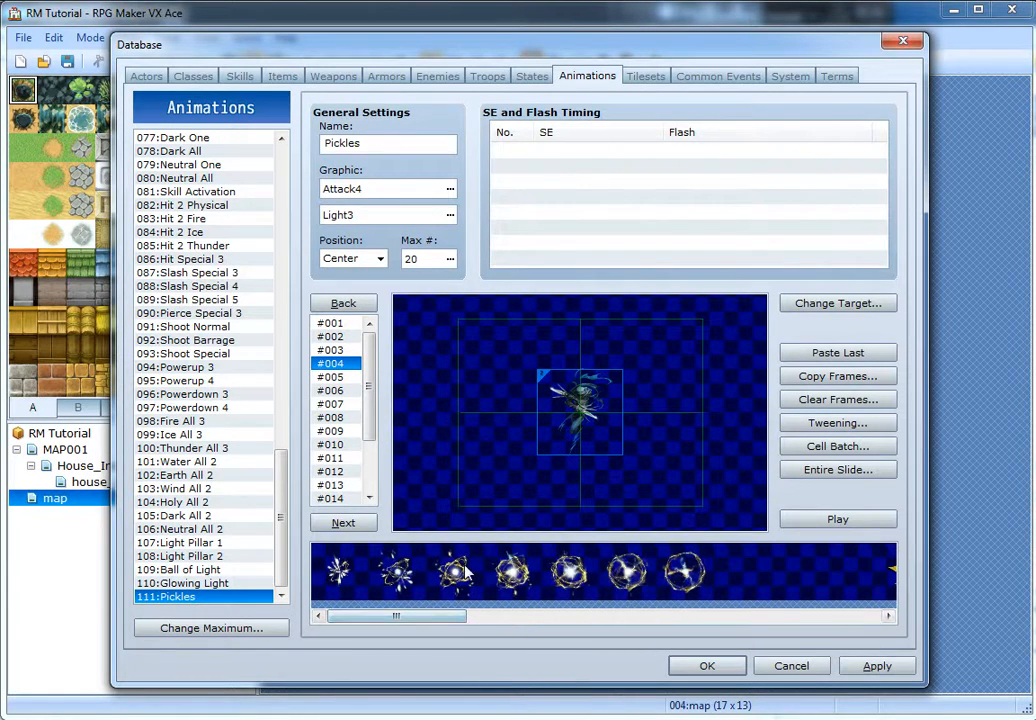
click(515, 572)
drag(640, 460, 580, 412)
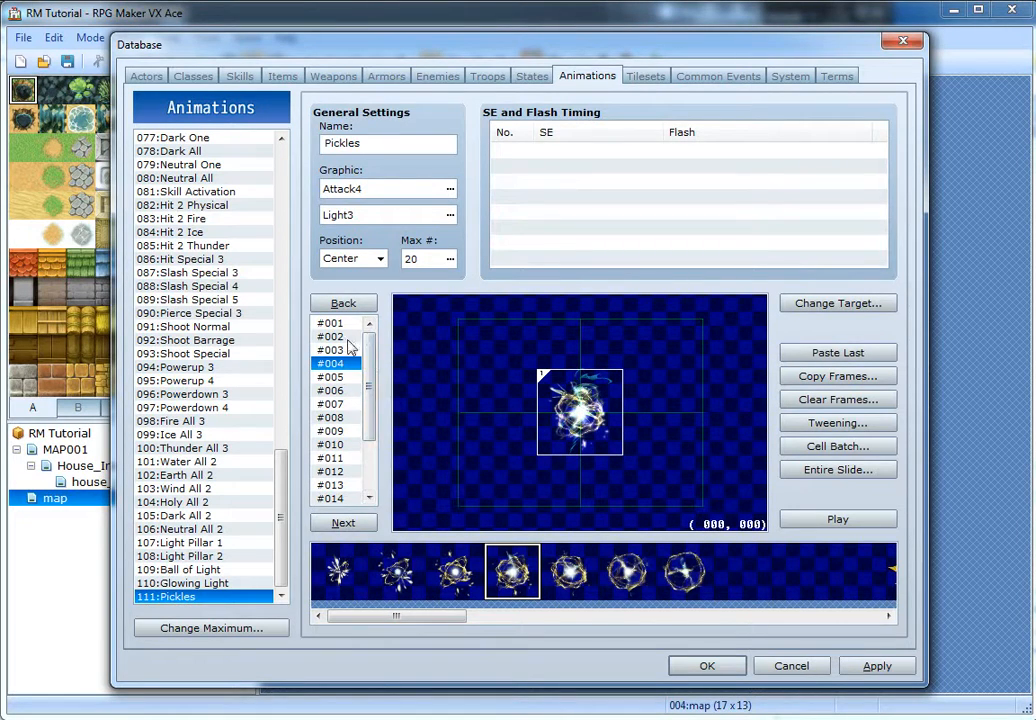
drag(450, 616, 544, 617)
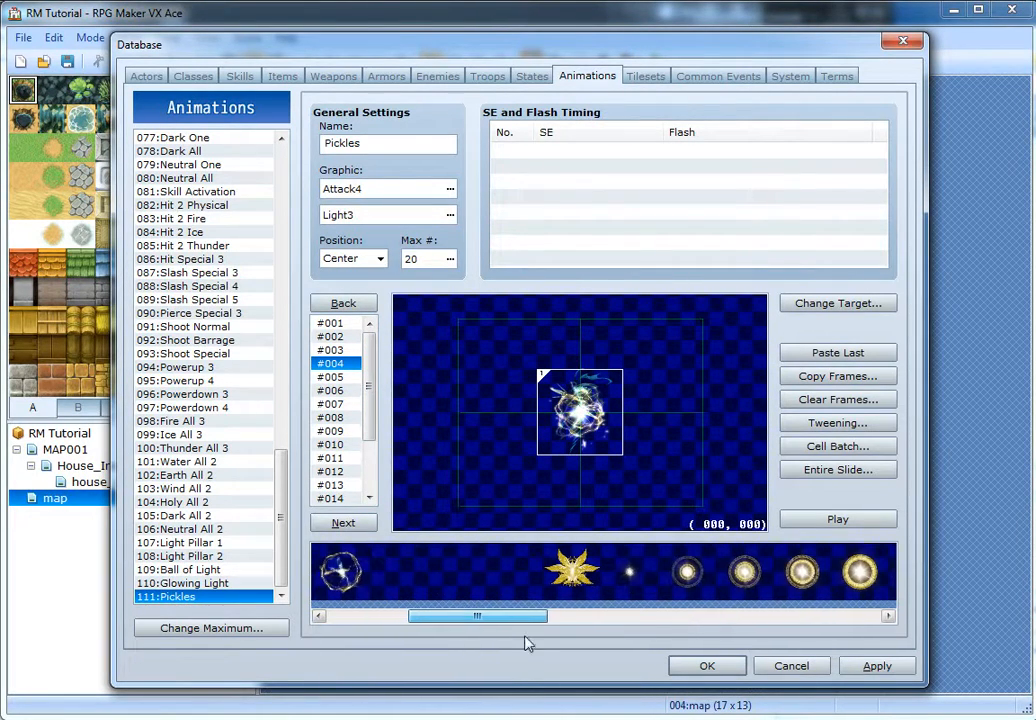
click(597, 423)
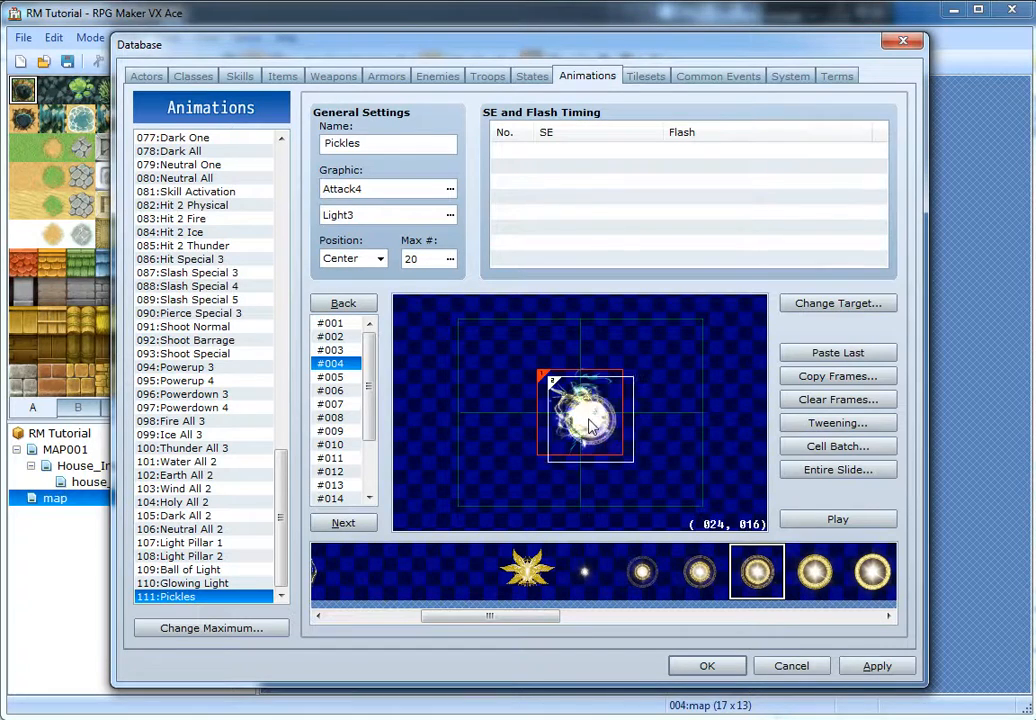
key(Up)
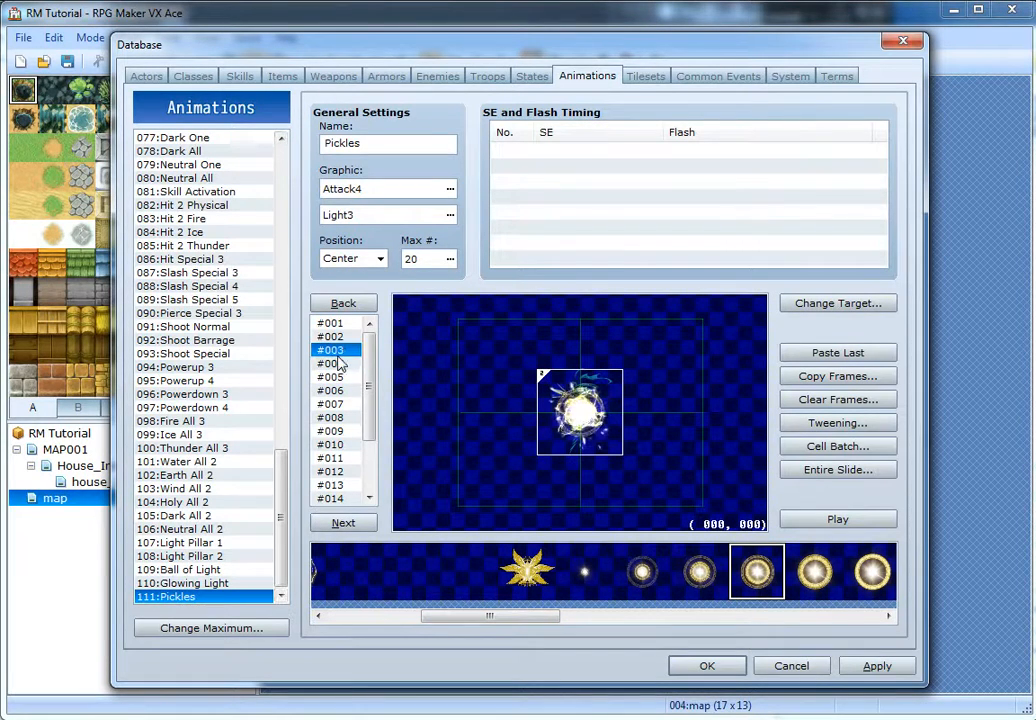
key(Down)
- Place the fifth Attack4 pattern at about (8, 0) in frame #005 and the sixth Light3 pattern at the centre
key(Down)
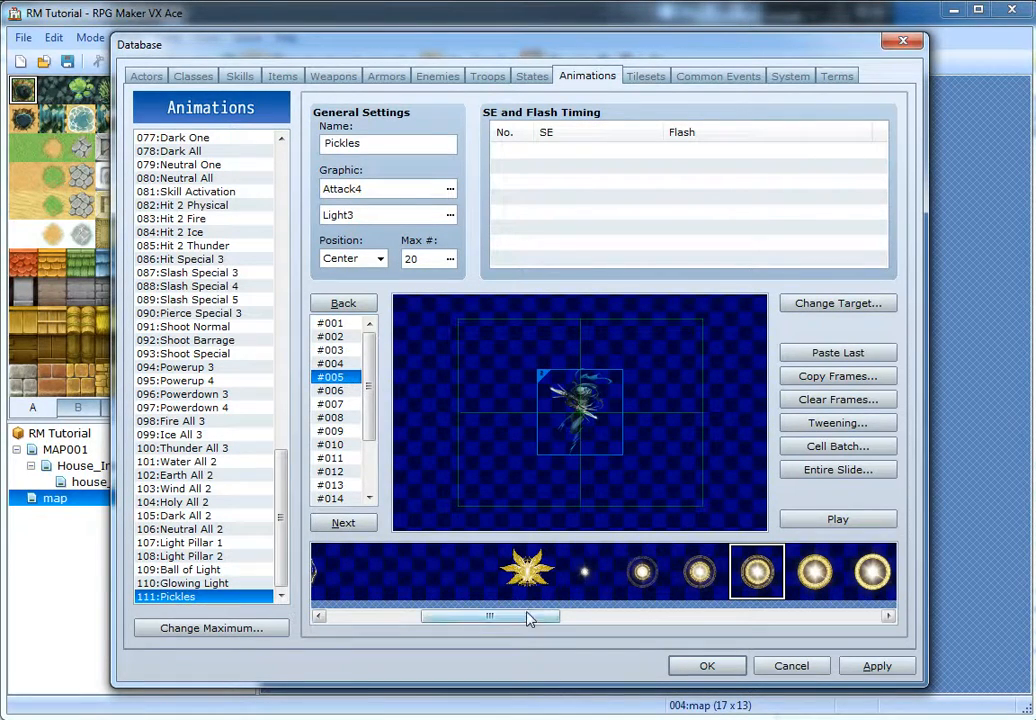
drag(530, 619, 389, 615)
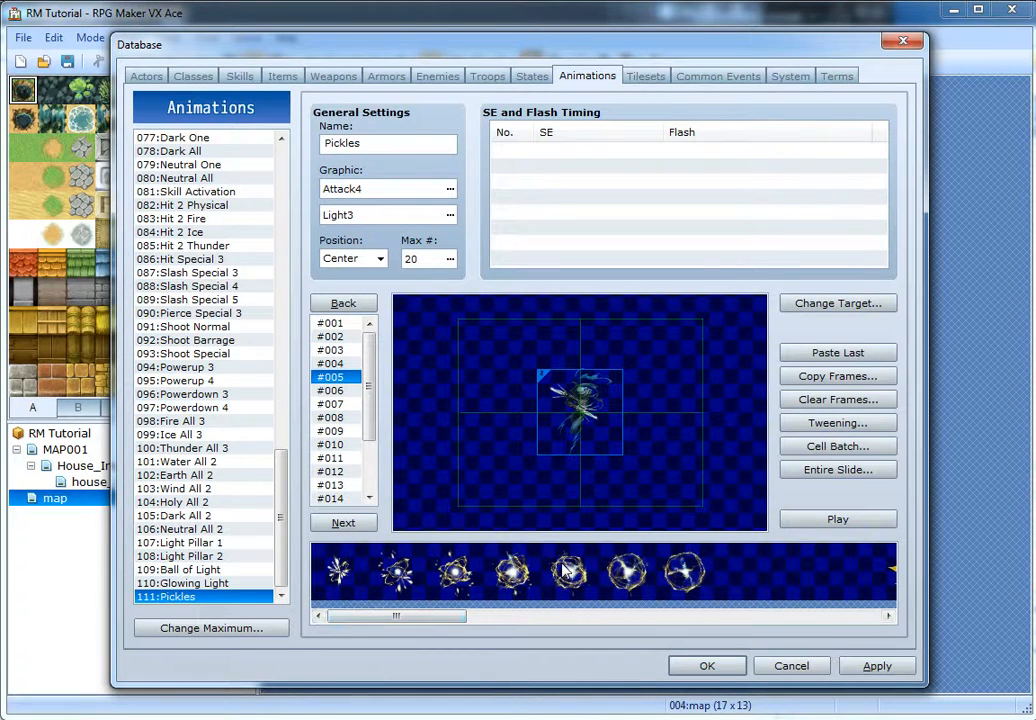
drag(565, 570, 589, 420)
drag(400, 616, 566, 622)
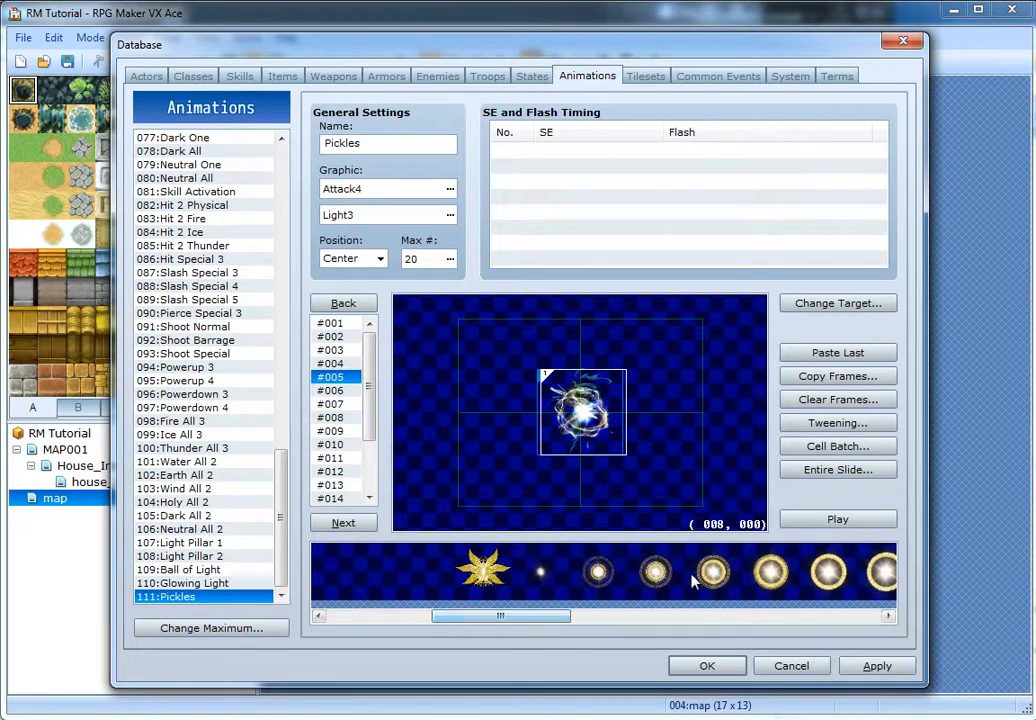
drag(593, 425, 583, 420)
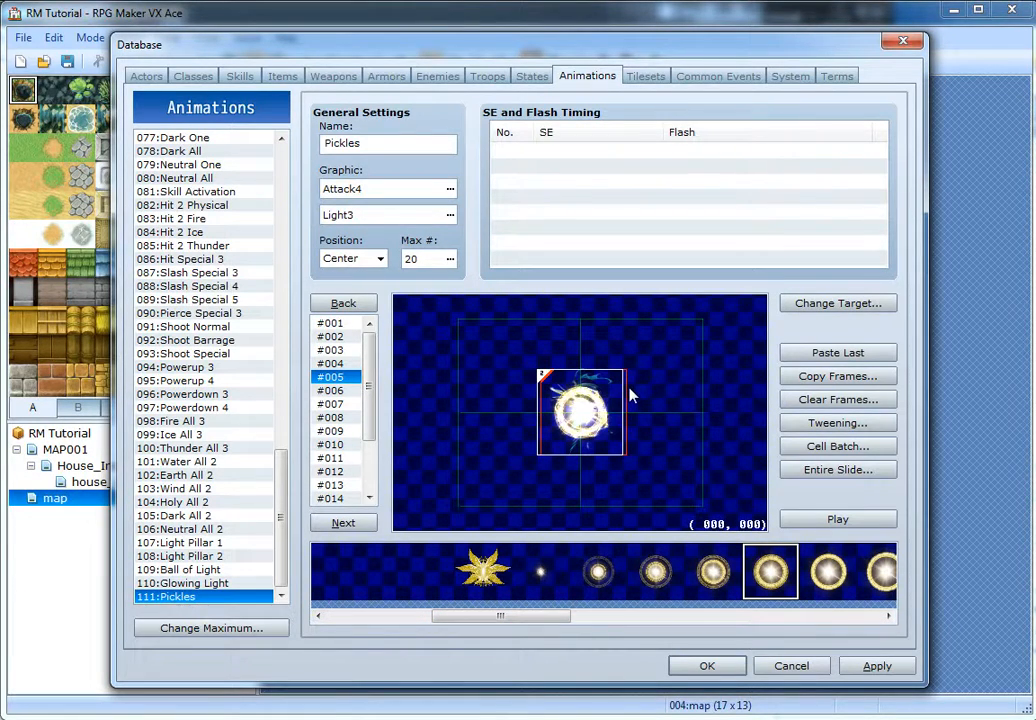
- Place the sixth Attack4 pattern and the seventh Light3 pattern at the centre of frame #006
click(348, 390)
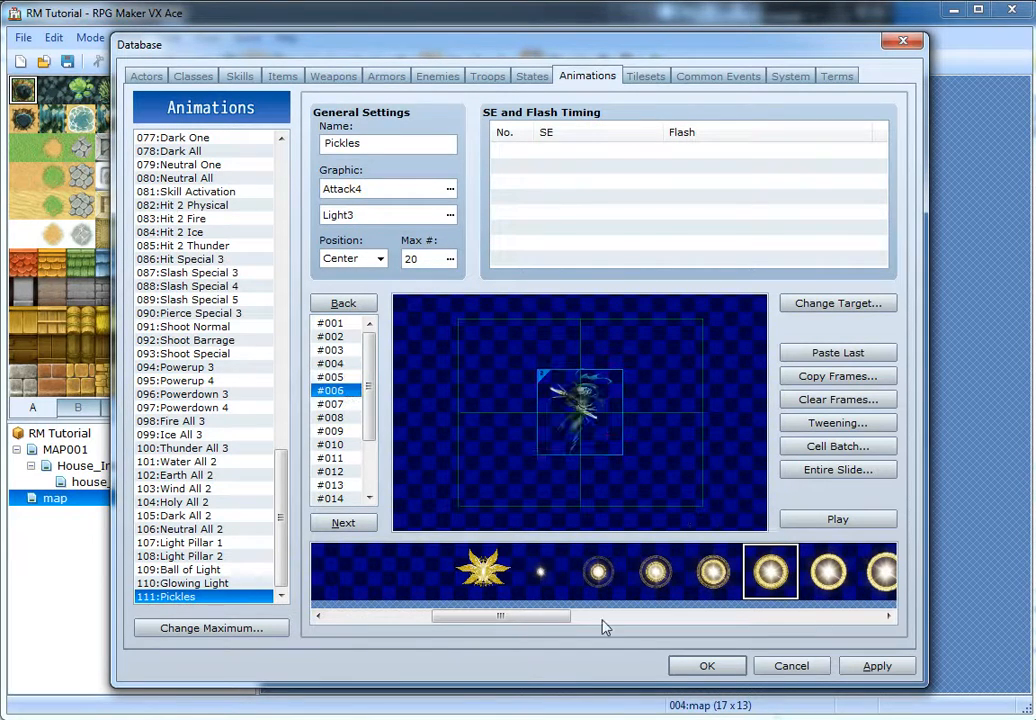
drag(480, 616, 376, 626)
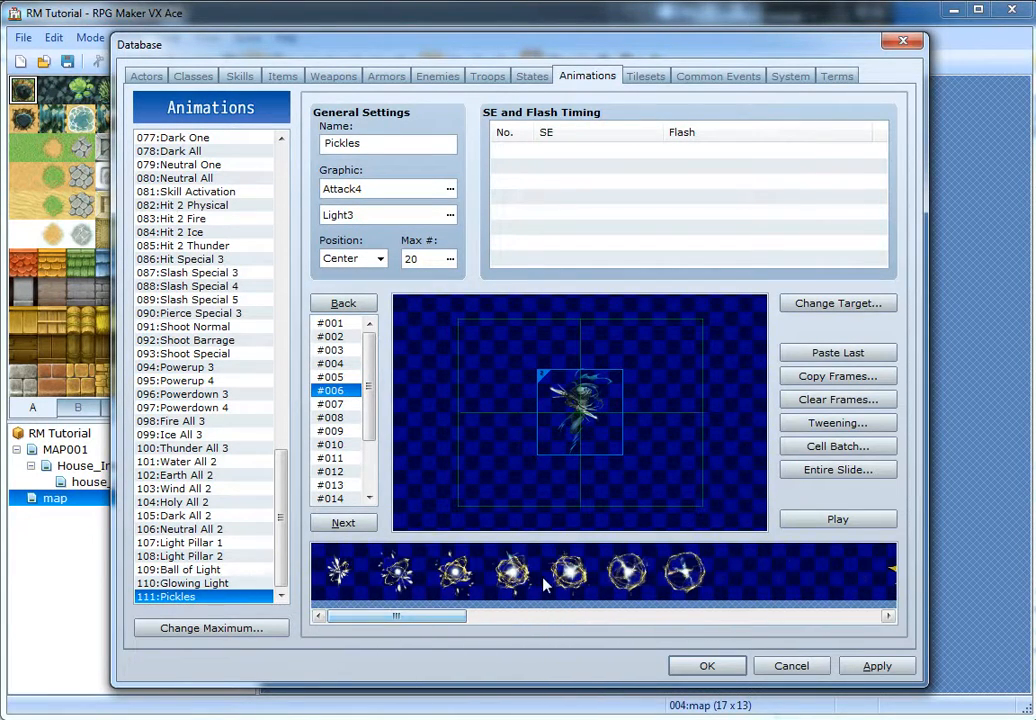
click(617, 585)
click(585, 418)
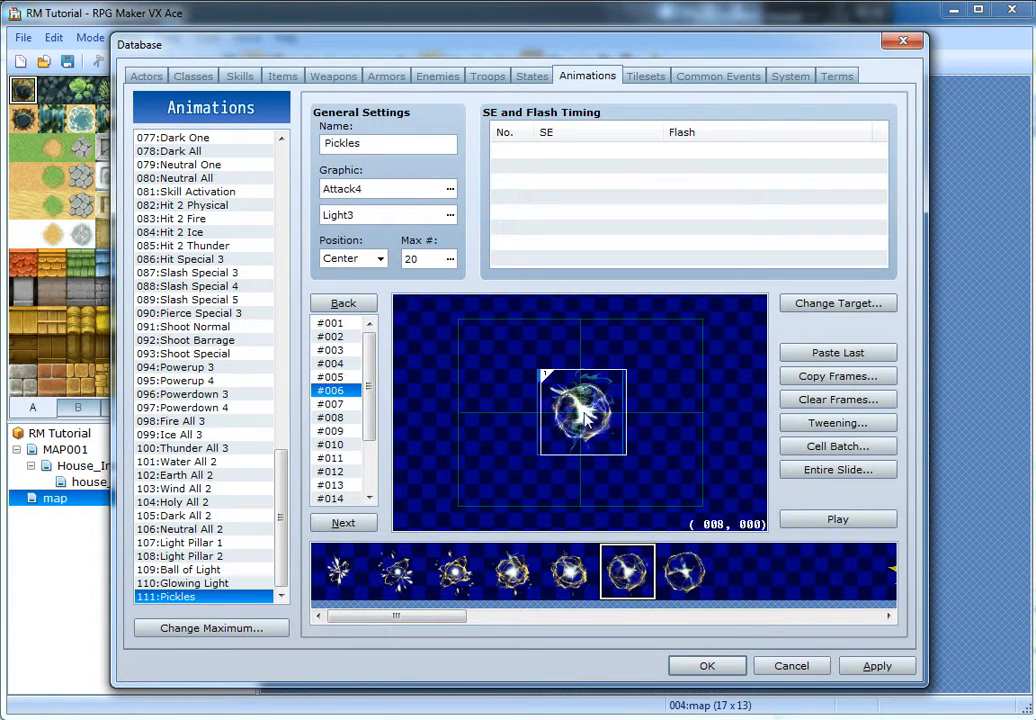
drag(444, 617, 577, 618)
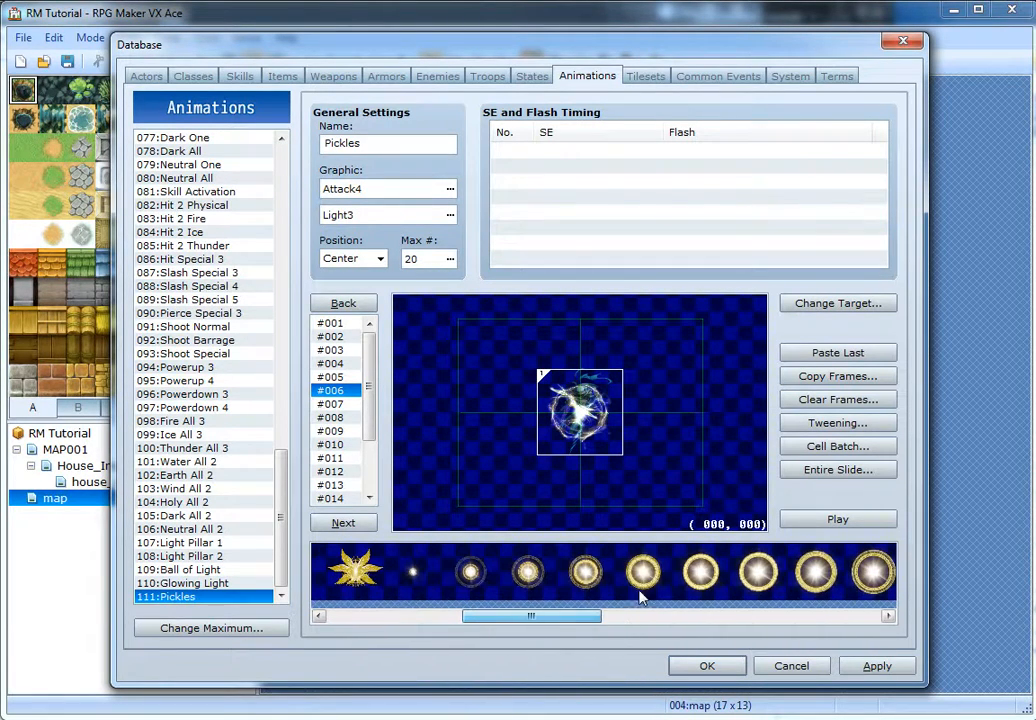
click(699, 572)
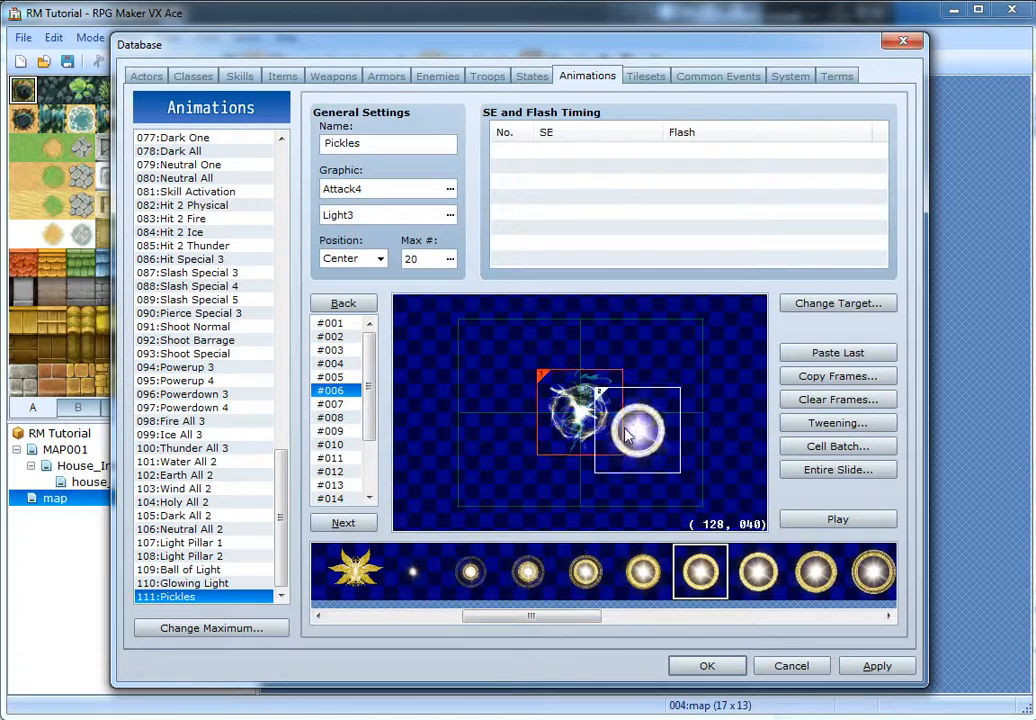
click(585, 421)
drag(585, 423, 580, 420)
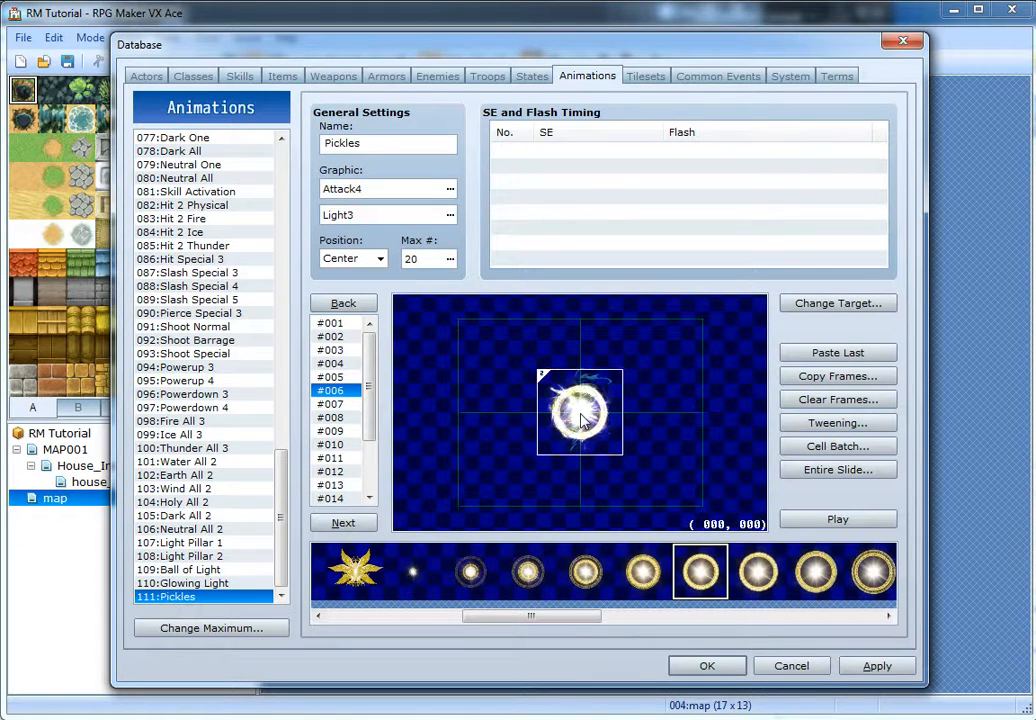
- Place the seventh Attack4 pattern and the eighth Light3 pattern at the centre of frame #007
click(362, 403)
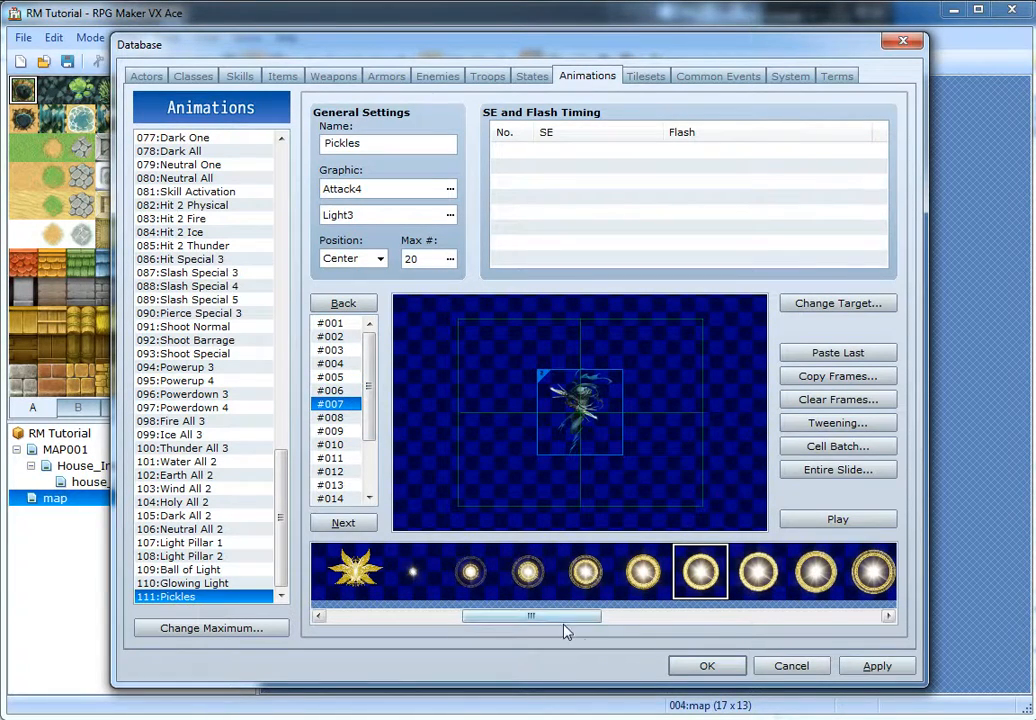
drag(534, 615, 408, 615)
click(582, 428)
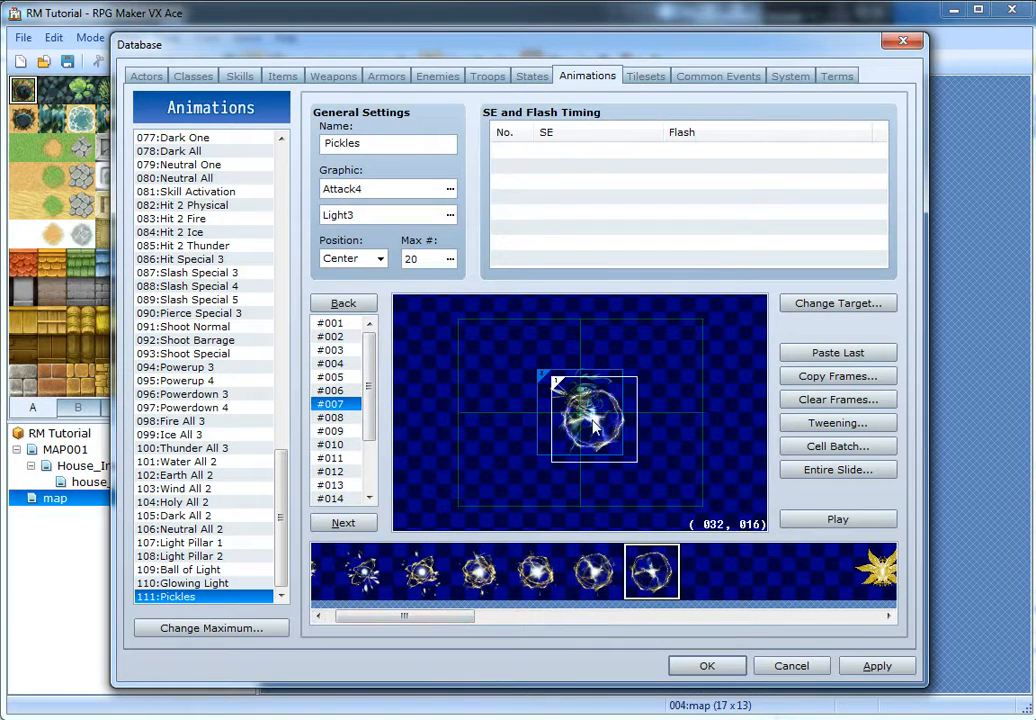
drag(582, 428, 580, 420)
drag(474, 613, 600, 613)
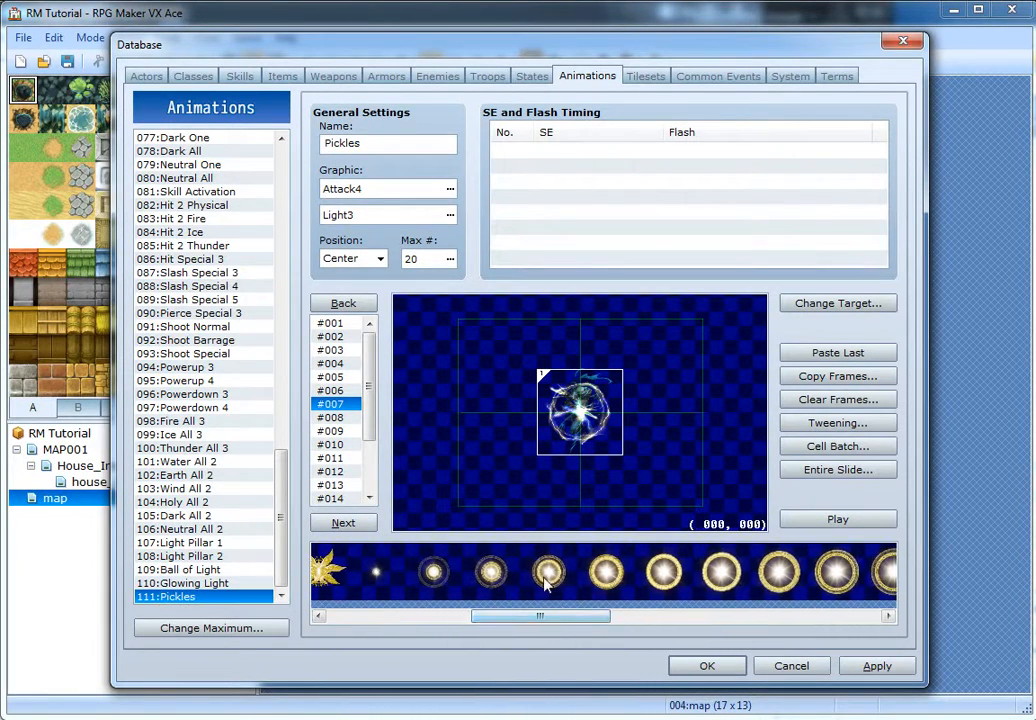
click(544, 582)
click(618, 597)
click(664, 592)
click(710, 587)
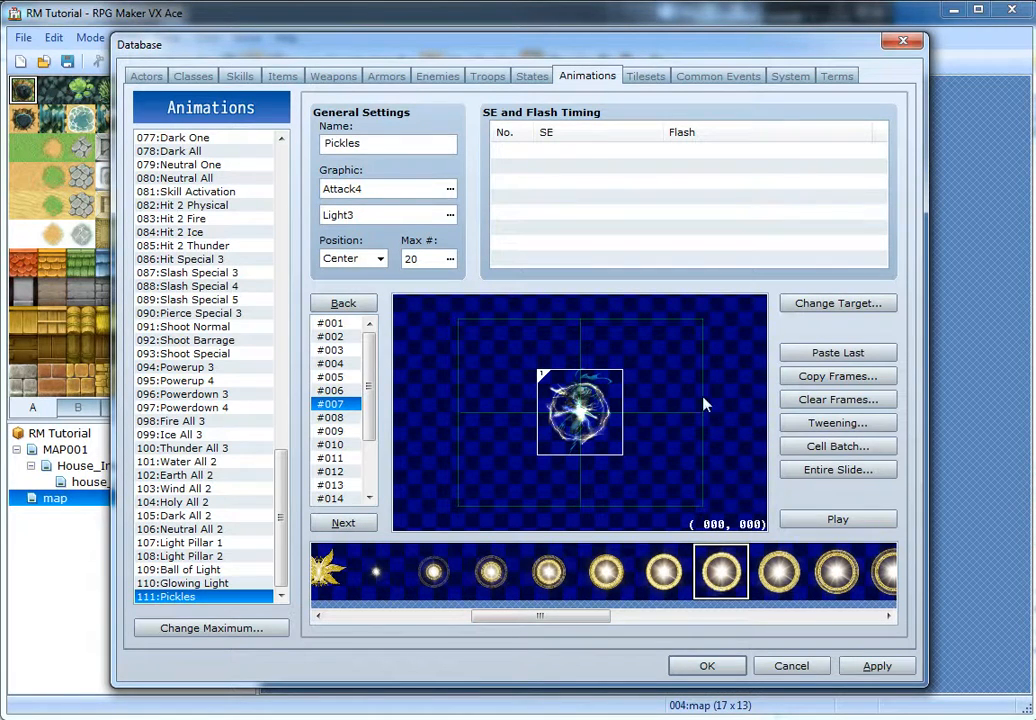
click(581, 414)
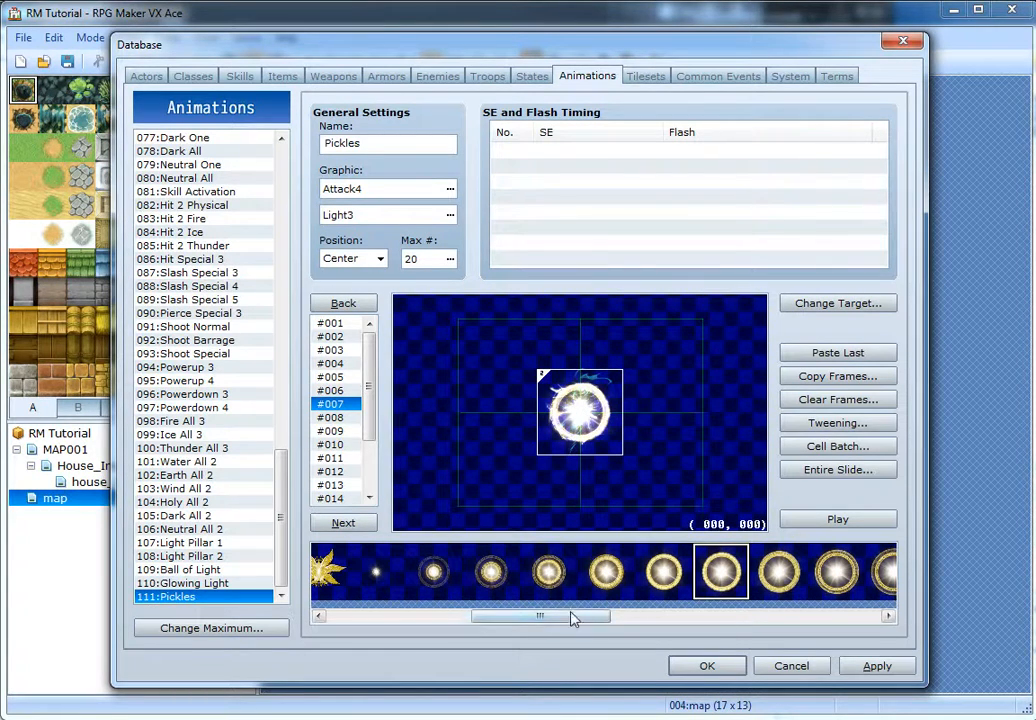
- Place the sixth Attack4 pattern at the centre of frame #008 and preview the animation
drag(583, 620, 472, 617)
click(343, 523)
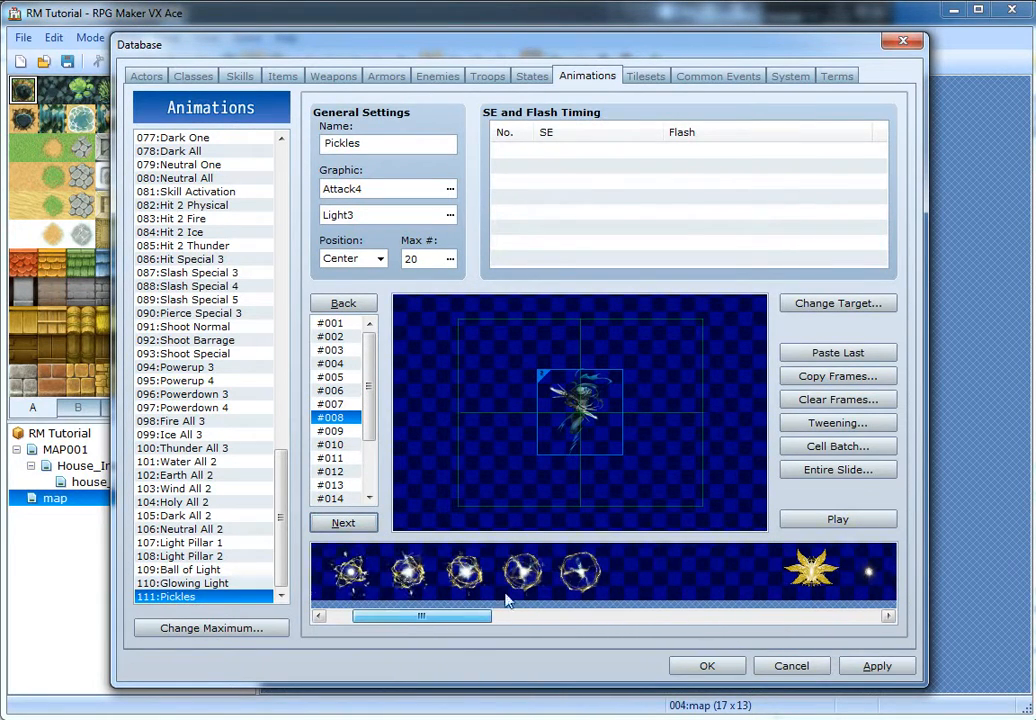
click(523, 572)
click(571, 416)
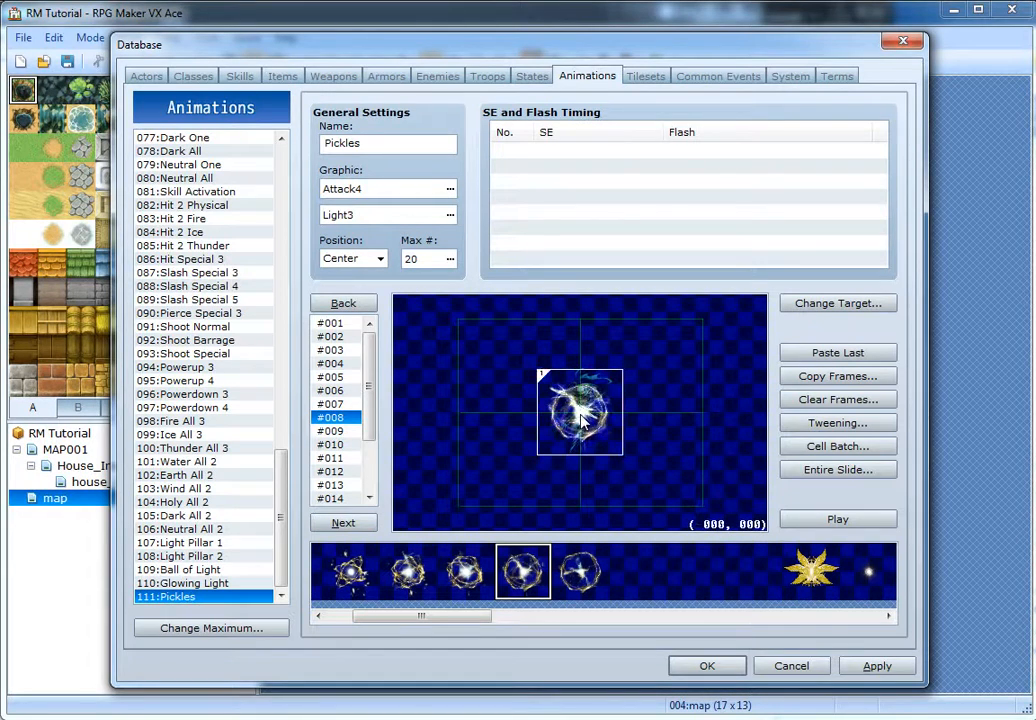
click(806, 520)
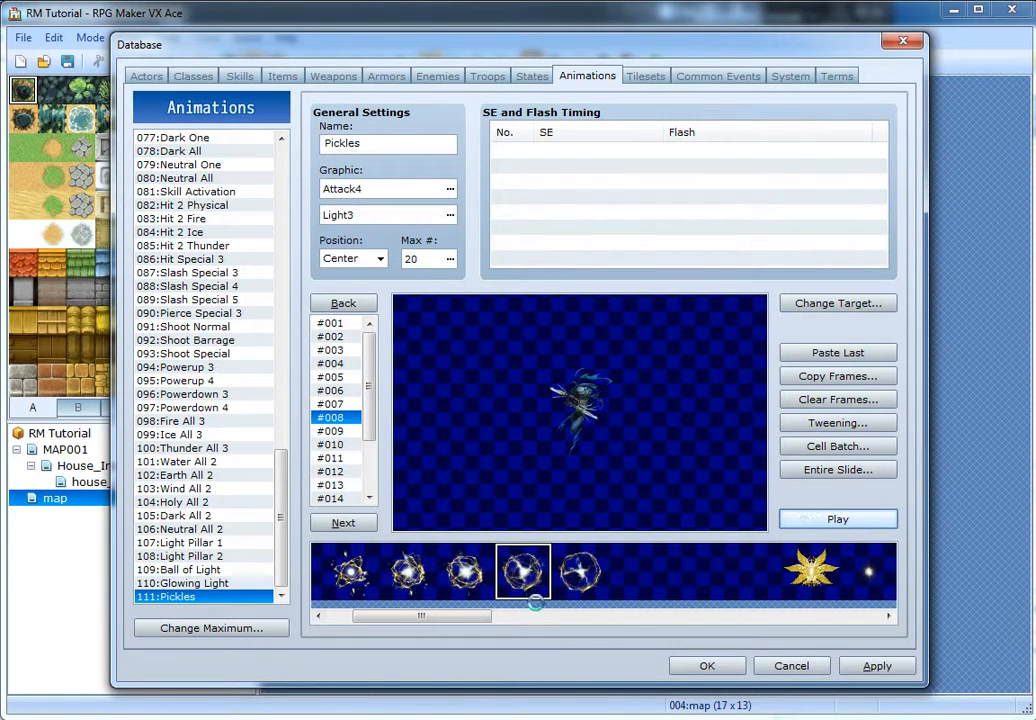
- Overlay the ninth Light3 pattern at the centre of frame #008
drag(450, 617, 512, 614)
click(520, 569)
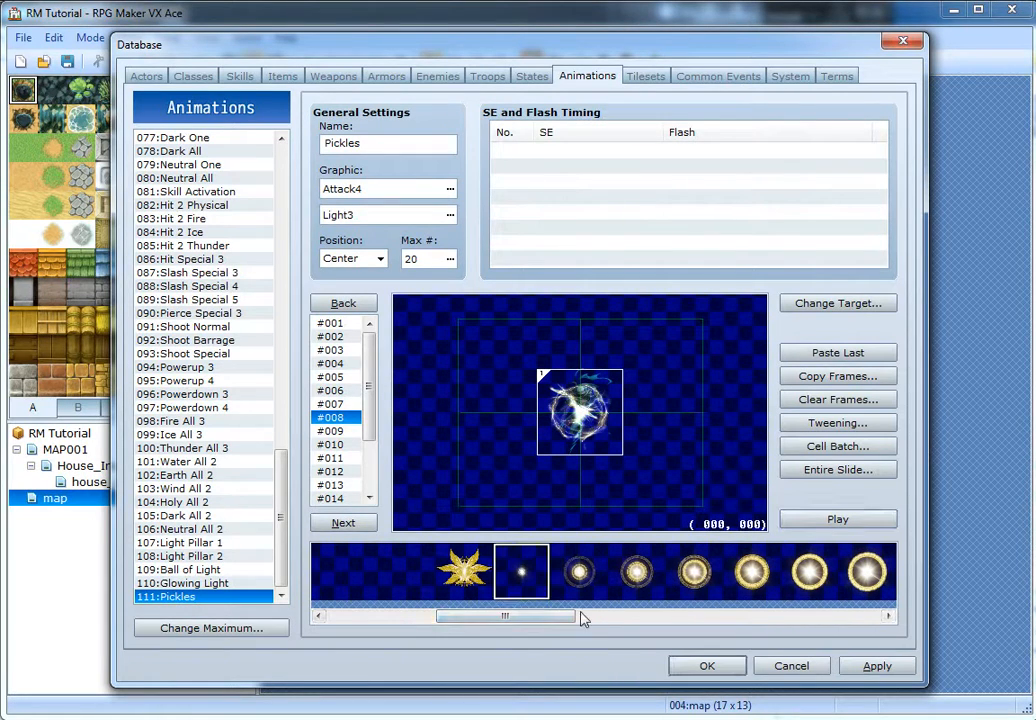
key(Right)
key(Right)
key(Right)
key(Right)
key(Right)
key(Right)
key(Right)
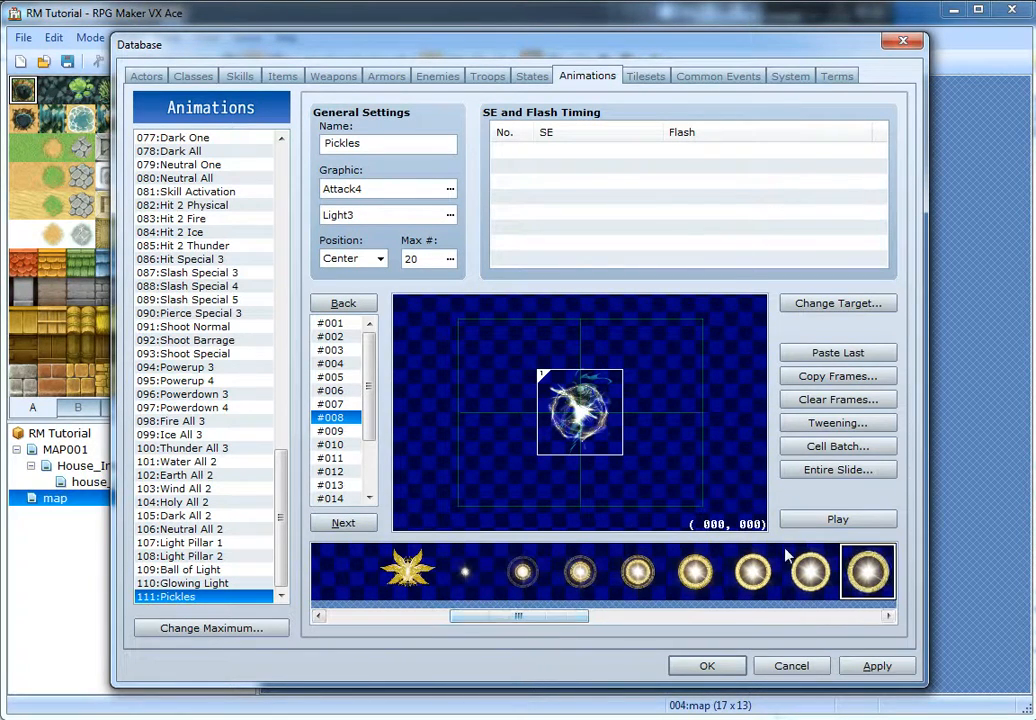
drag(700, 468, 594, 420)
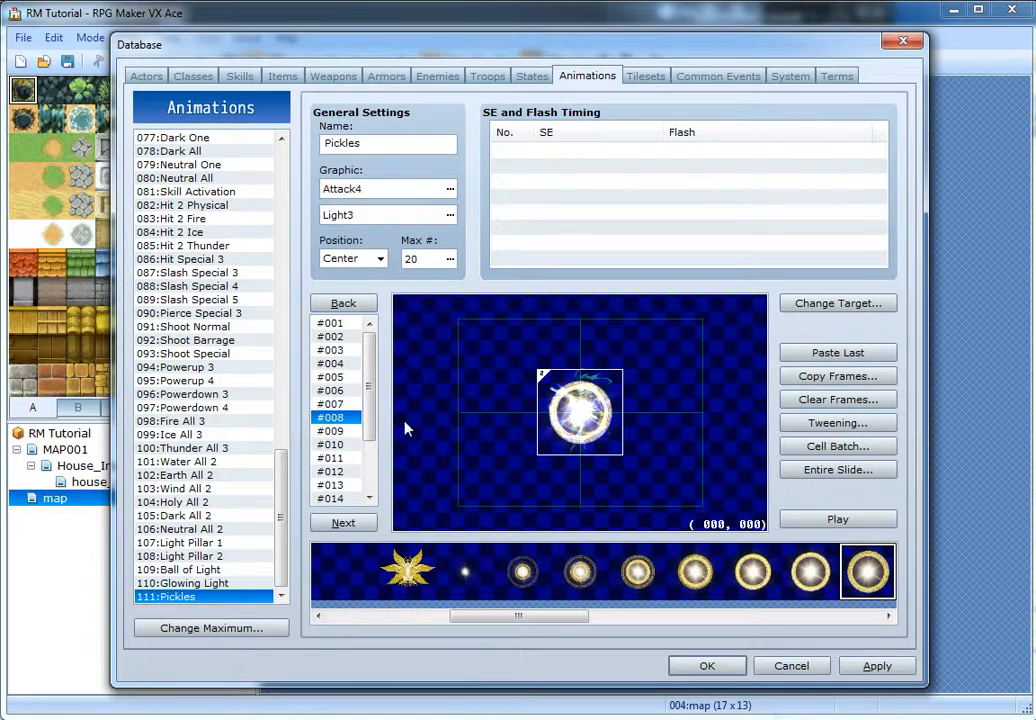
- Place the fifth Attack4 pattern and the tenth Light3 pattern at the centre of frame #009 and preview the animation
click(342, 523)
drag(520, 616, 397, 617)
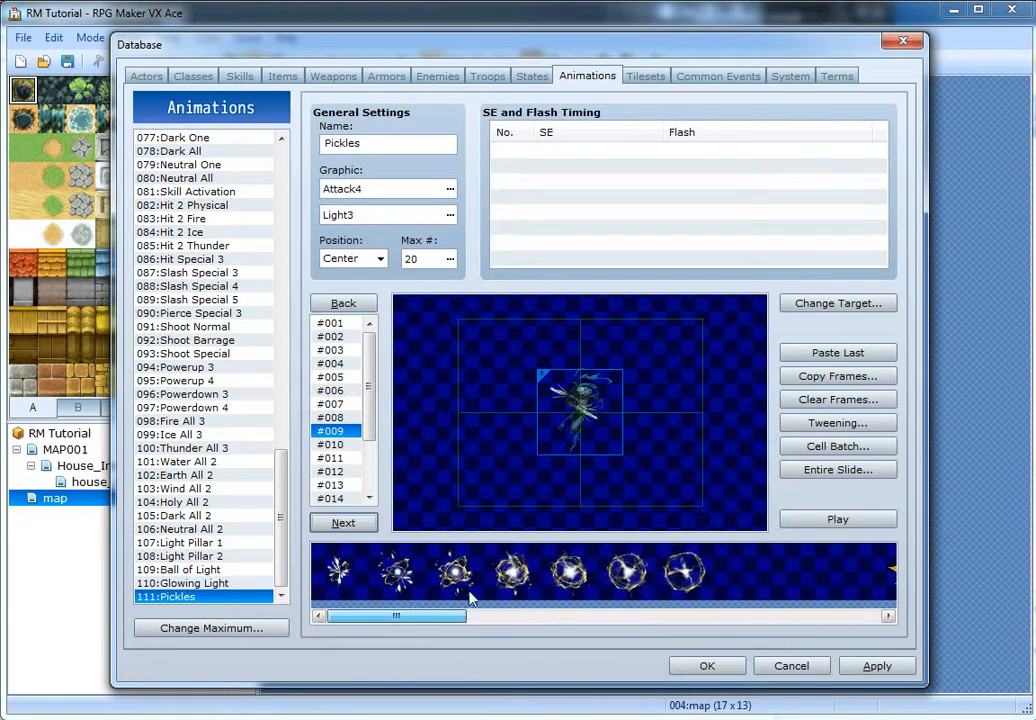
click(569, 571)
drag(604, 428, 584, 421)
drag(455, 617, 600, 616)
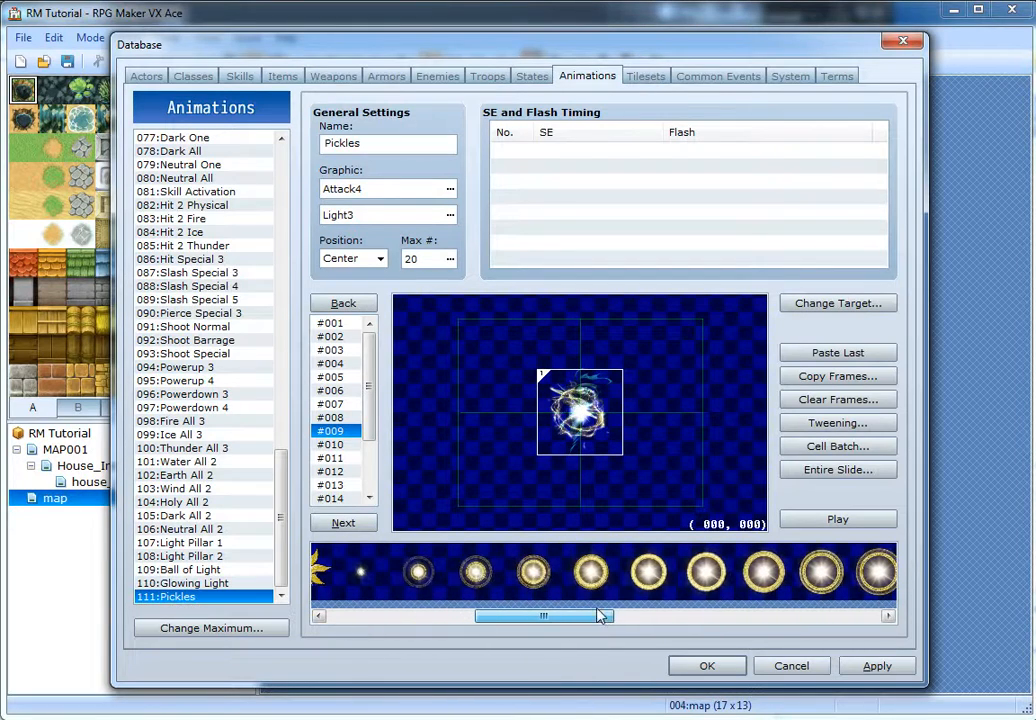
click(533, 574)
click(648, 574)
click(706, 574)
click(818, 572)
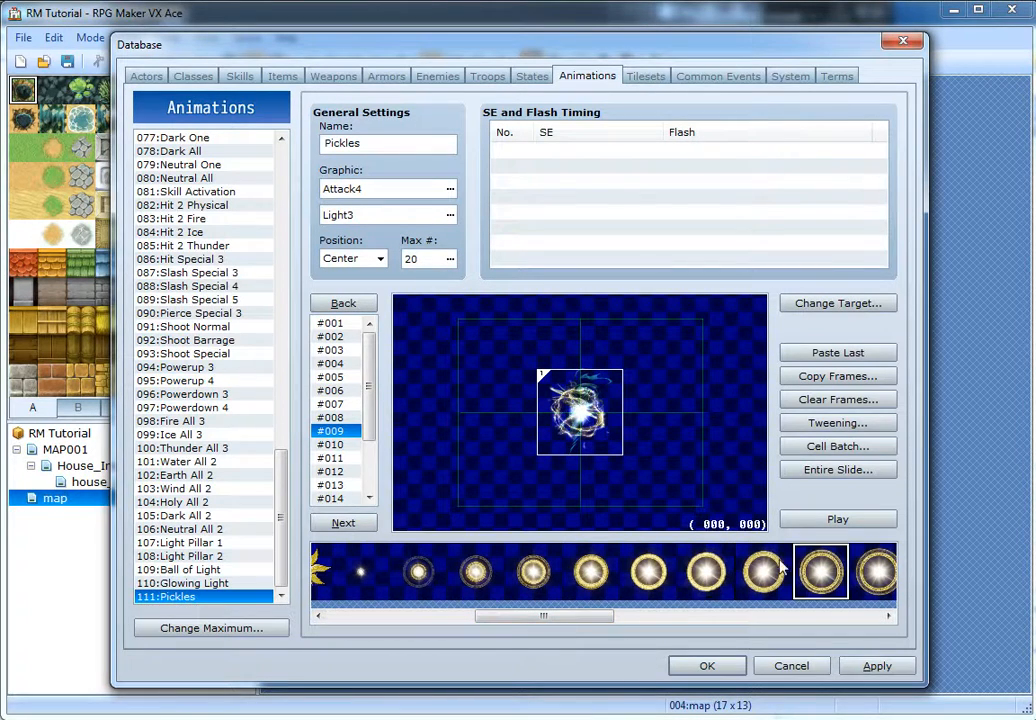
drag(697, 478, 581, 416)
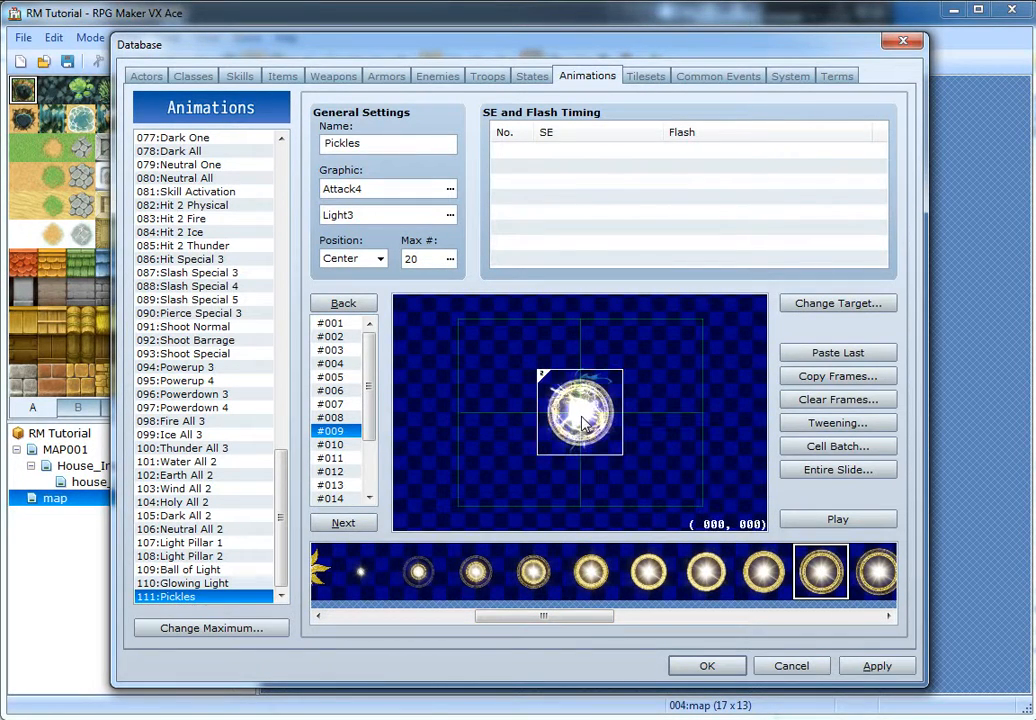
click(808, 518)
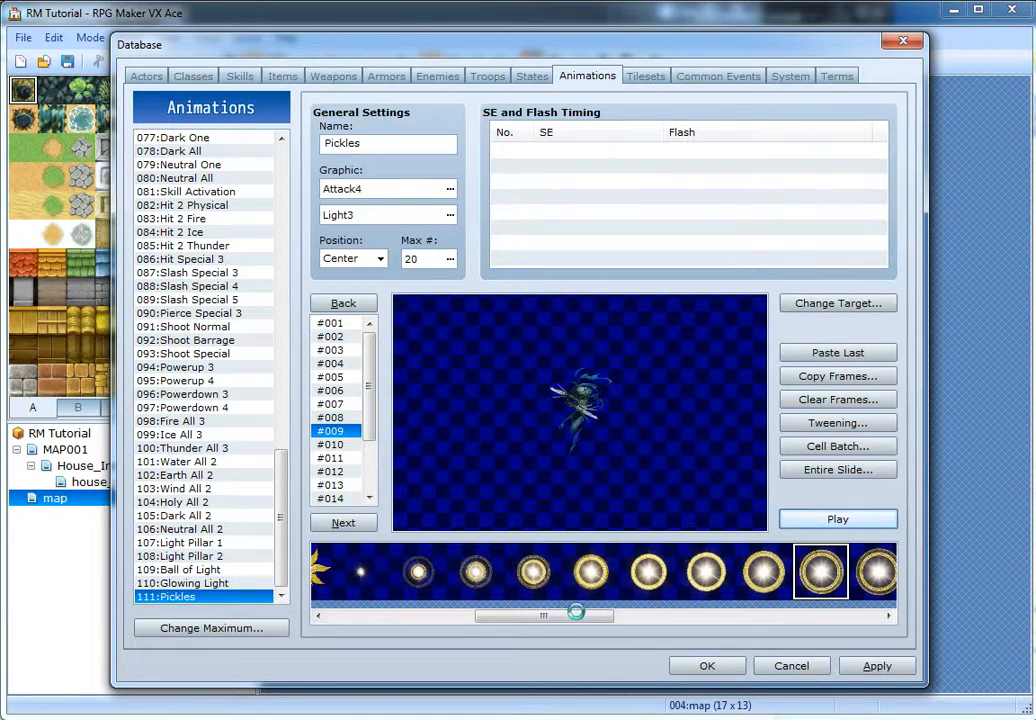
- Place only the eleventh Light3 pattern at the centre of frame #010
drag(553, 617, 400, 617)
click(343, 522)
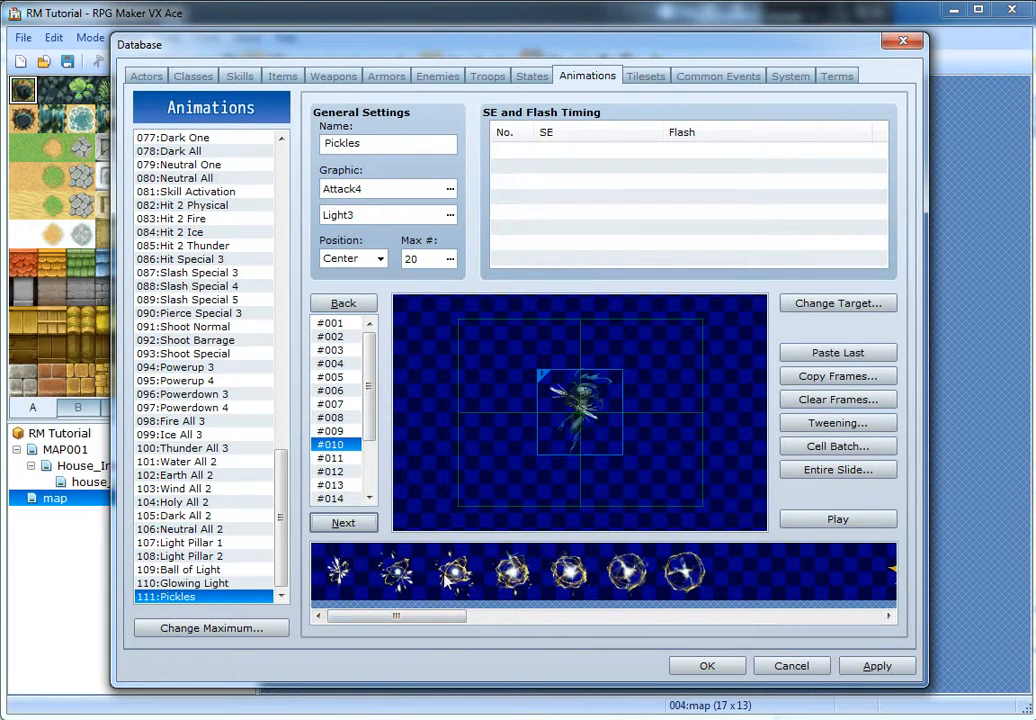
drag(455, 616, 603, 628)
click(525, 569)
key(Right)
key(Right)
key(Right)
key(Right)
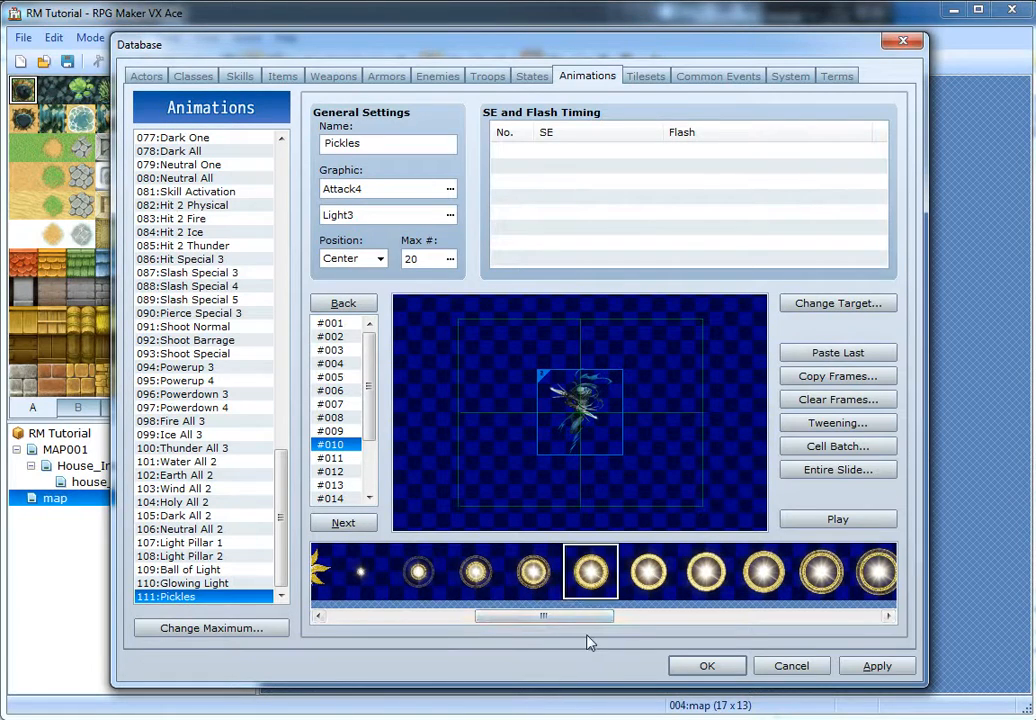
key(Right)
key(Right)
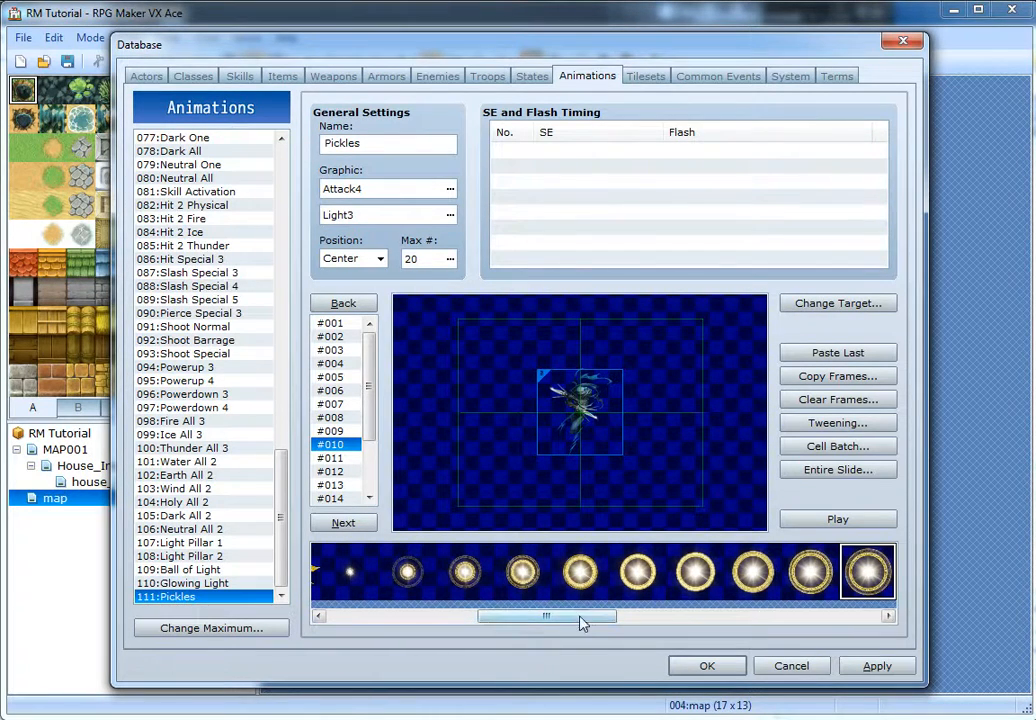
drag(583, 622, 689, 616)
click(585, 415)
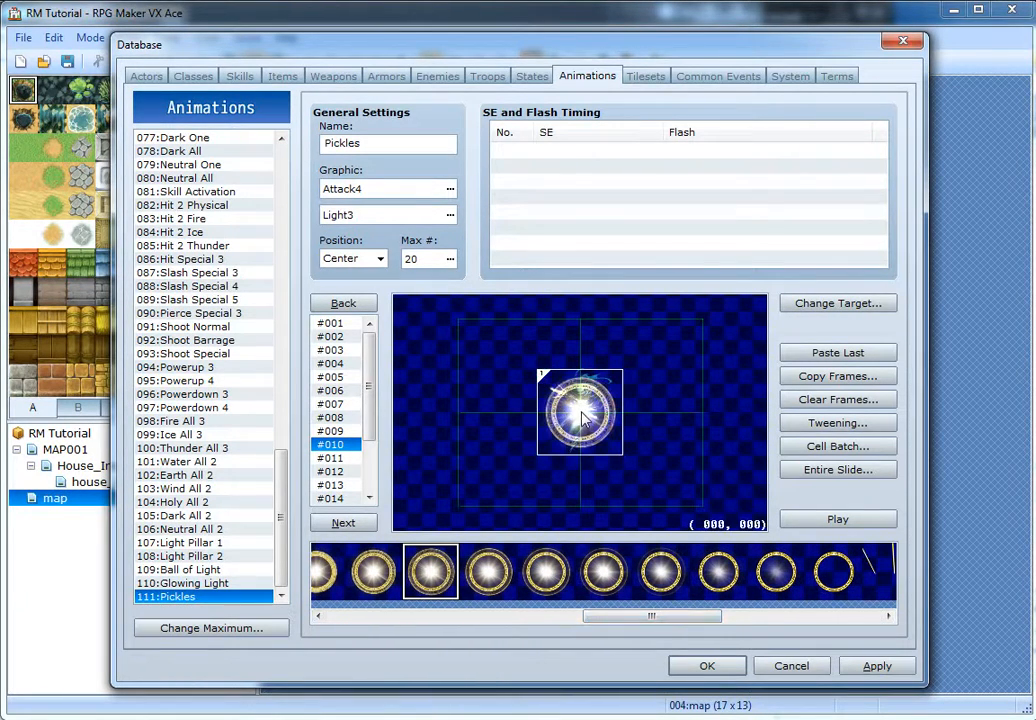
- Place the twelfth Light3 pattern at the centre of frame #011 and the thirteenth at the centre of frame #012
click(330, 520)
click(599, 455)
drag(599, 455, 578, 418)
click(362, 522)
click(541, 572)
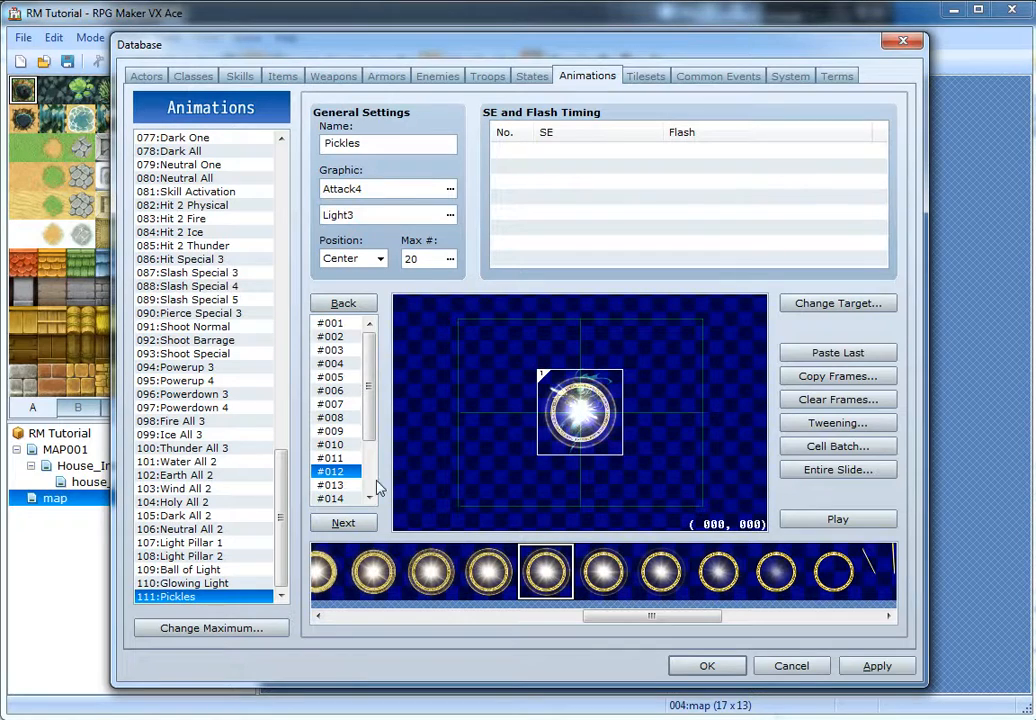
- Place the fourteenth Light3 pattern at the centre of frame #013 and the fifteenth at the centre of frame #014
click(343, 522)
click(603, 572)
click(599, 428)
drag(599, 428, 583, 420)
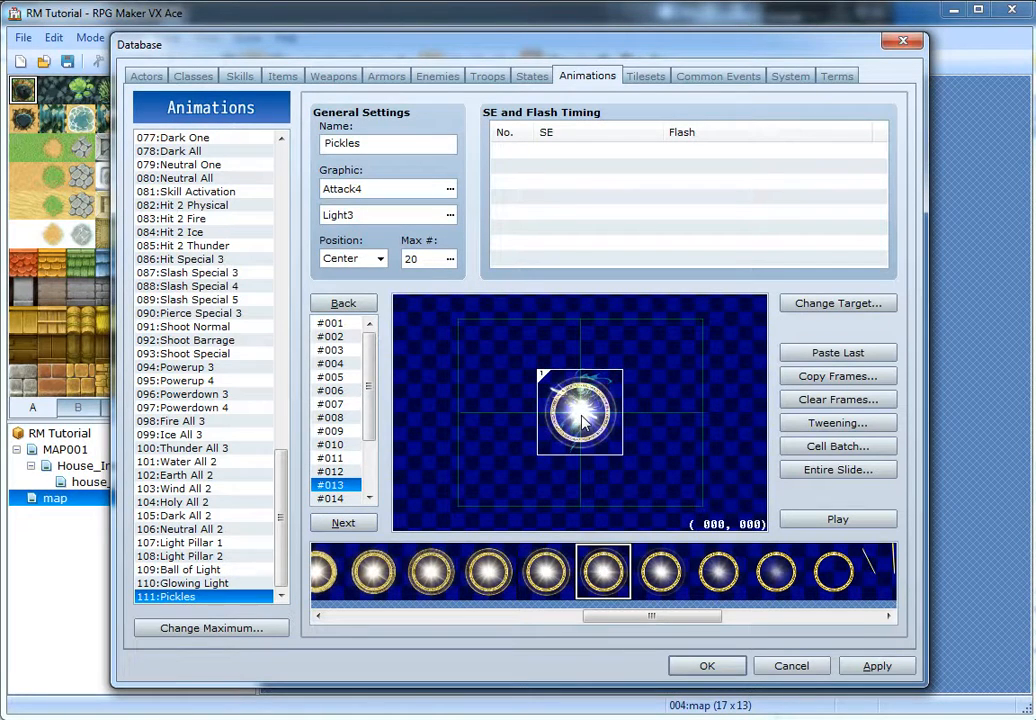
click(343, 522)
click(661, 572)
click(687, 416)
drag(687, 416, 587, 420)
- Place the sixteenth to eighteenth Light3 patterns at the centre of frames #015 to #017, one per frame, and preview the animation
click(343, 522)
click(718, 572)
click(583, 400)
click(343, 522)
click(776, 572)
click(540, 414)
click(343, 522)
click(834, 572)
click(592, 421)
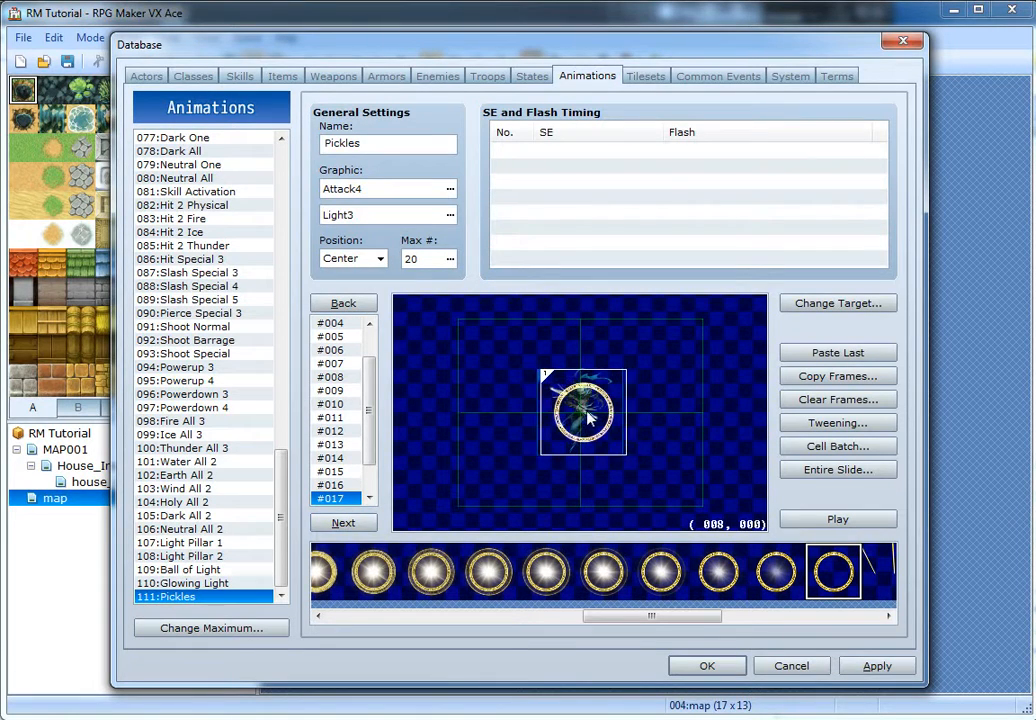
click(838, 524)
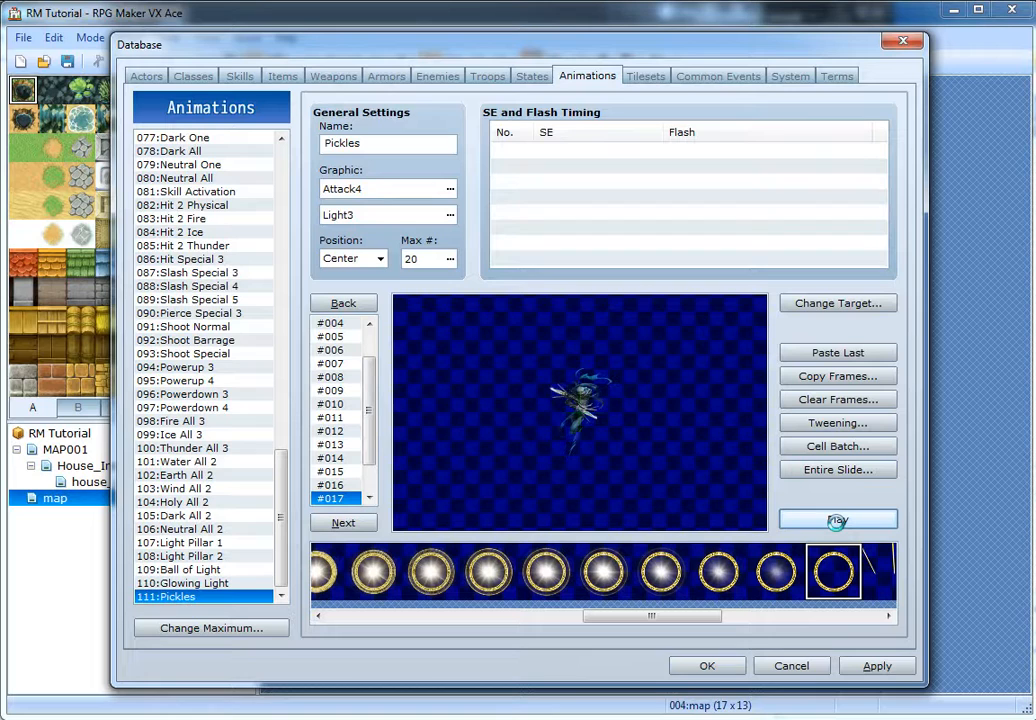
double_click(570, 205)
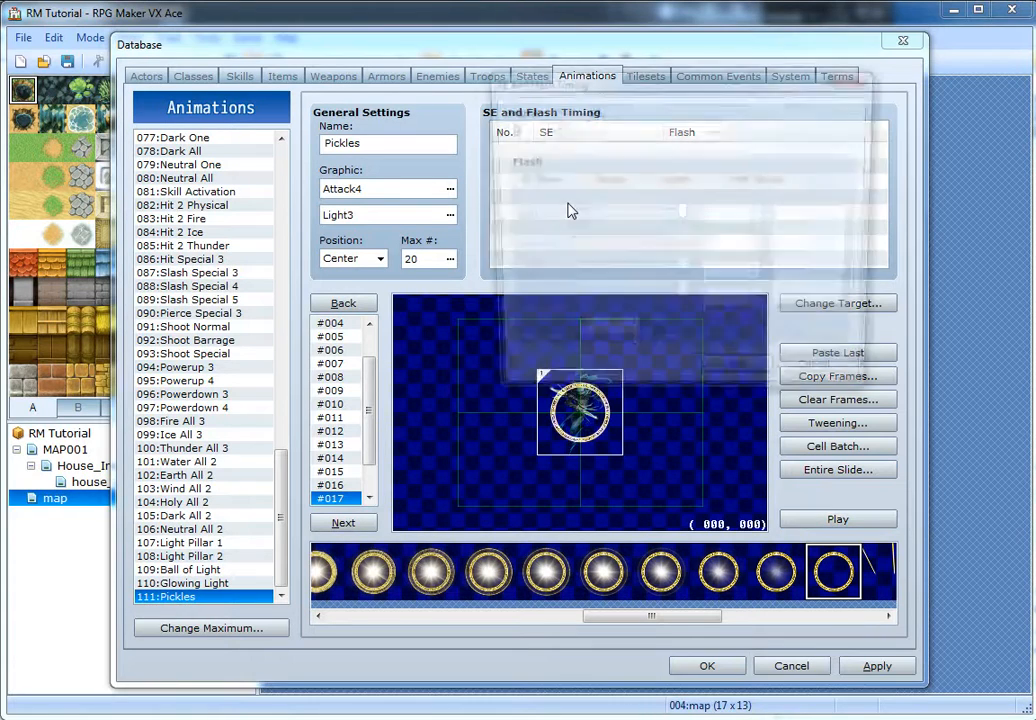
click(824, 382)
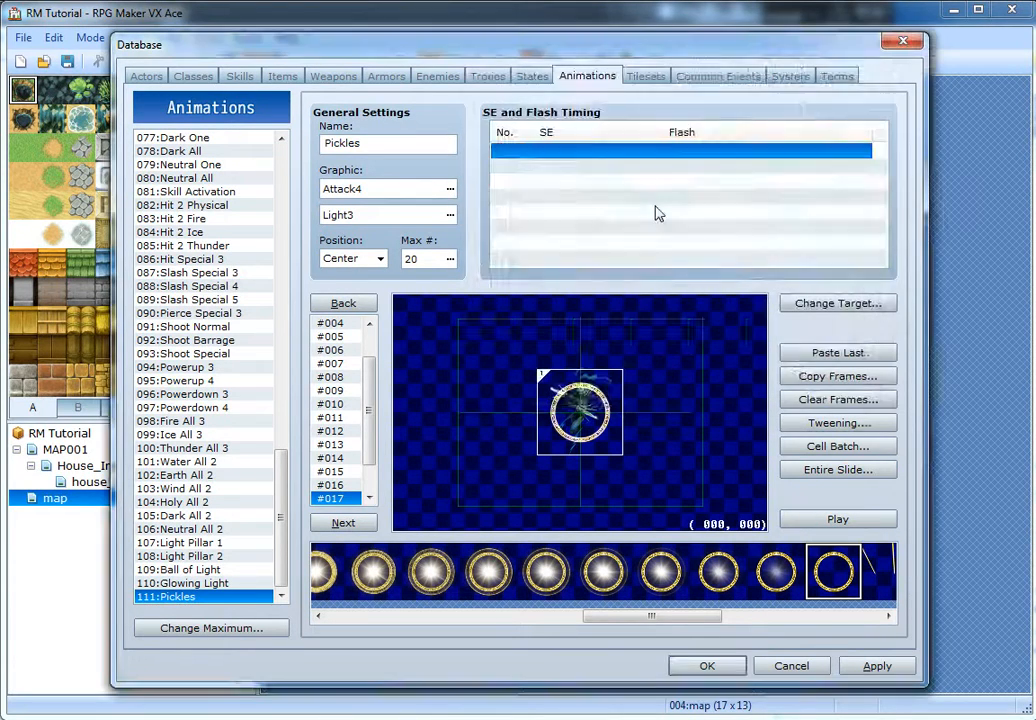
double_click(537, 143)
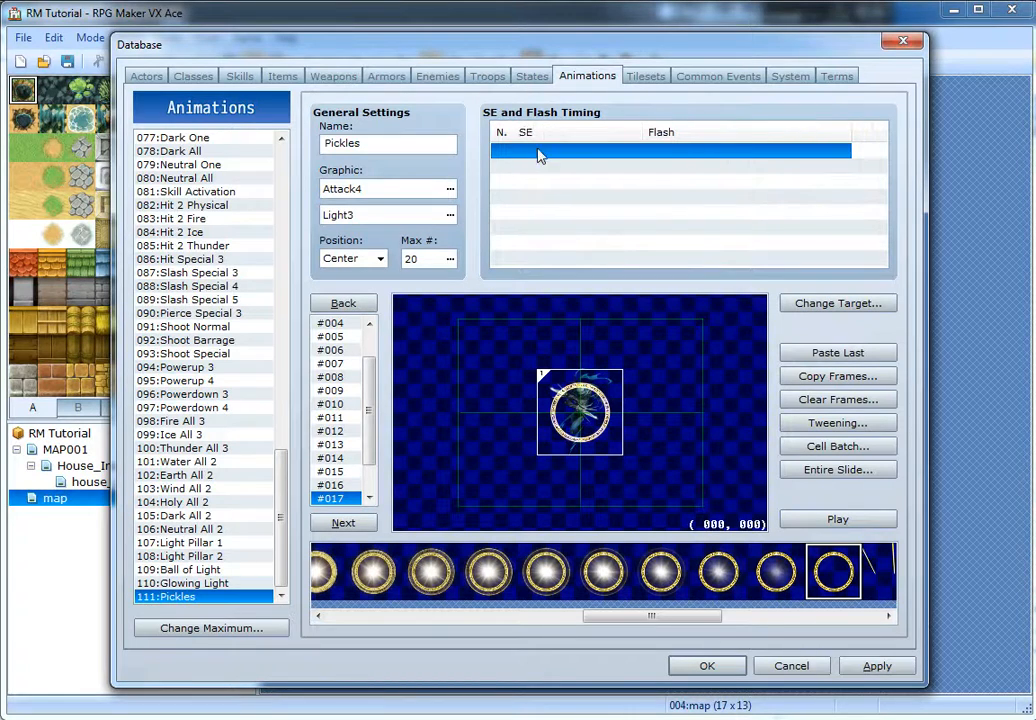
- Add a timing entry at frame 1 with a Screen flash of red 255, green 255, blue 187 and strength 187
double_click(530, 151)
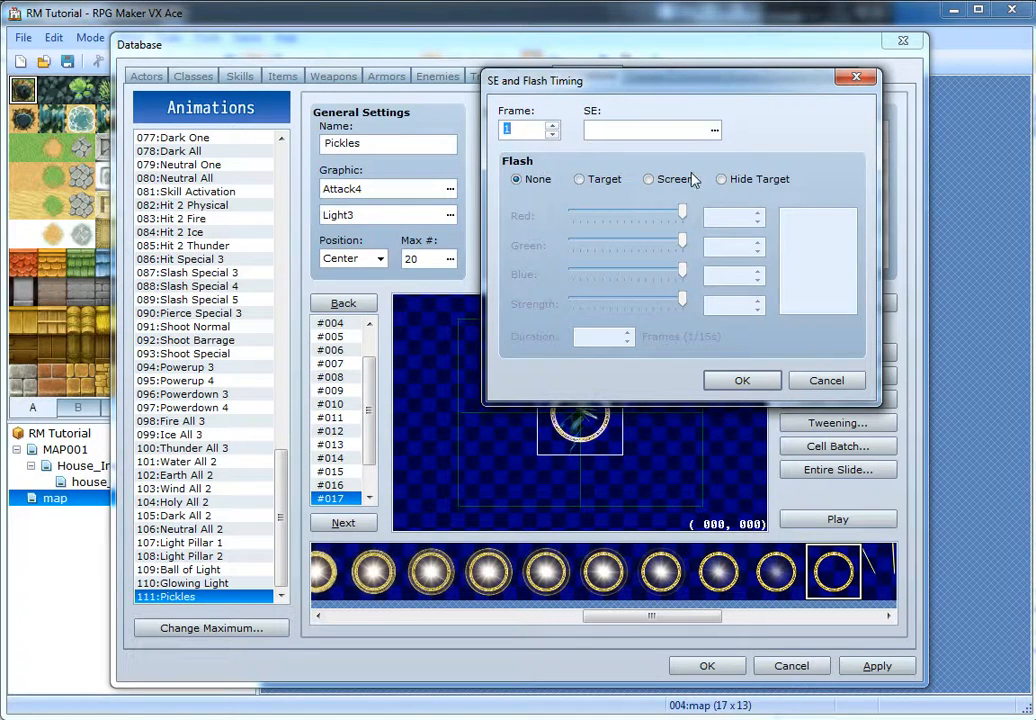
click(670, 179)
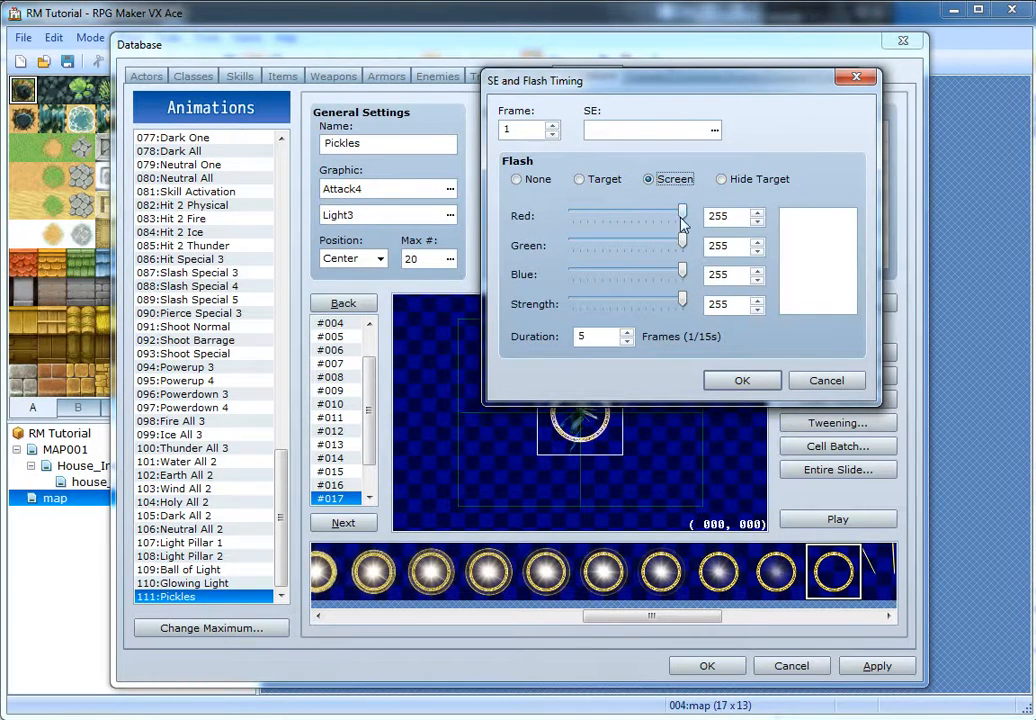
drag(682, 214, 705, 257)
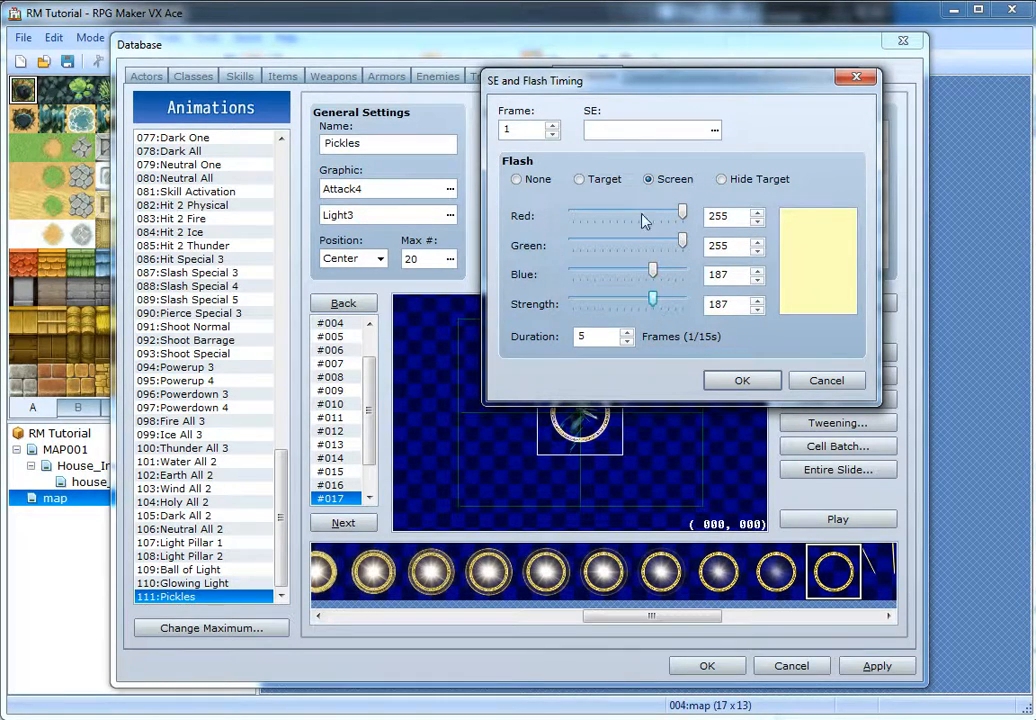
- Assign the Collapse3 sound effect to the frame 1 timing entry and save the entry
click(711, 132)
click(635, 205)
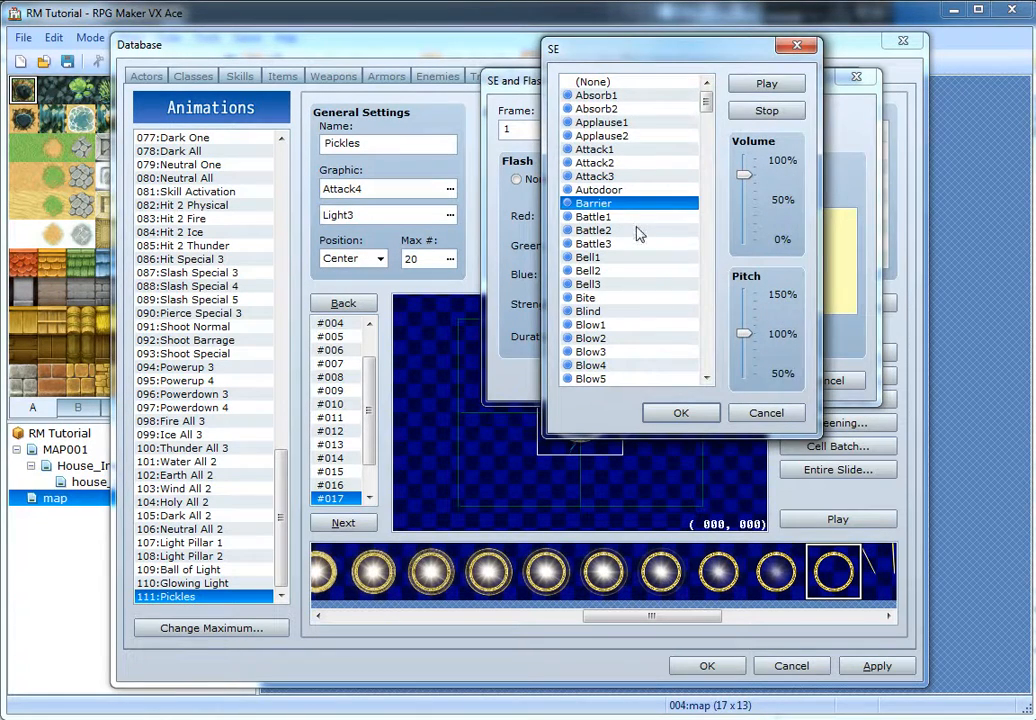
click(601, 299)
scroll(605, 300, down, 12)
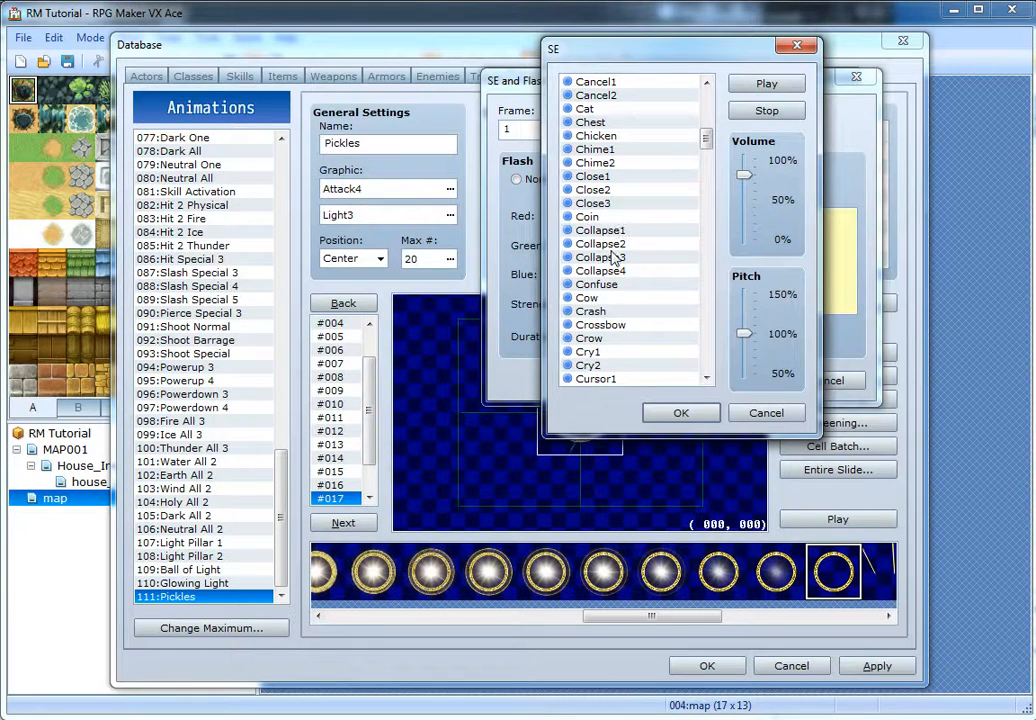
scroll(614, 258, down, 5)
scroll(609, 92, up, 2)
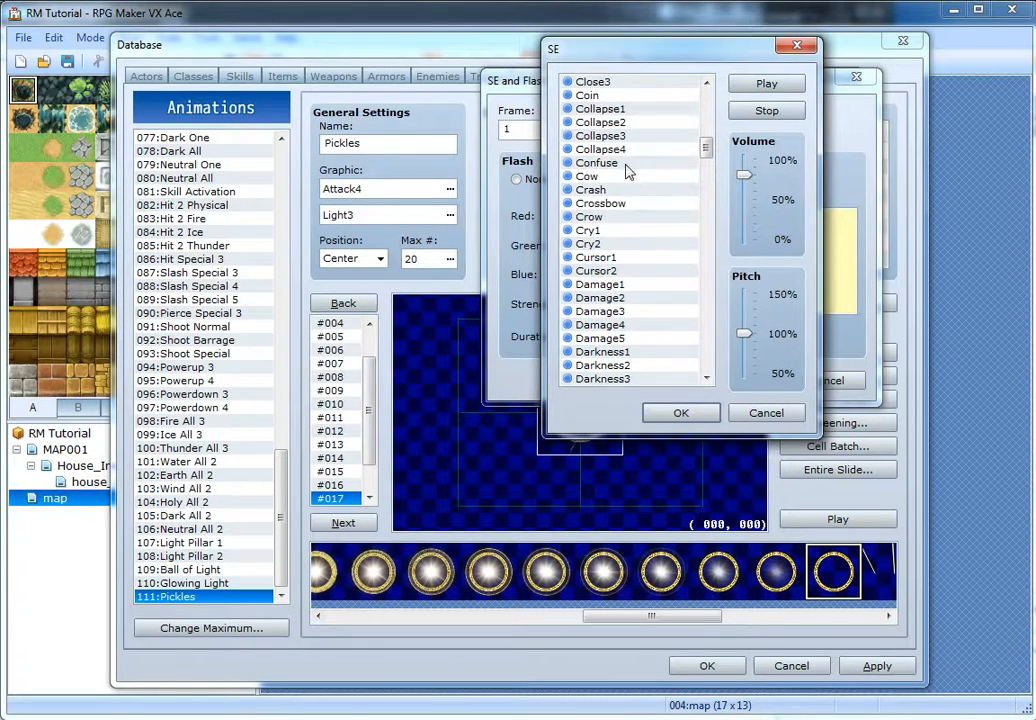
click(615, 136)
click(618, 151)
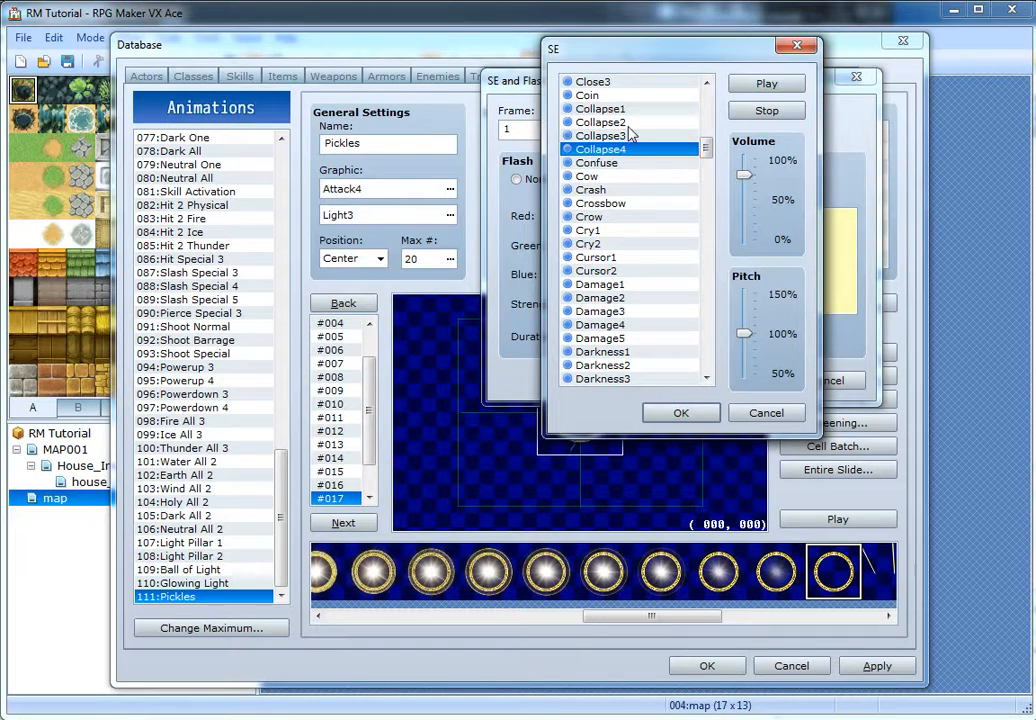
click(629, 123)
click(632, 109)
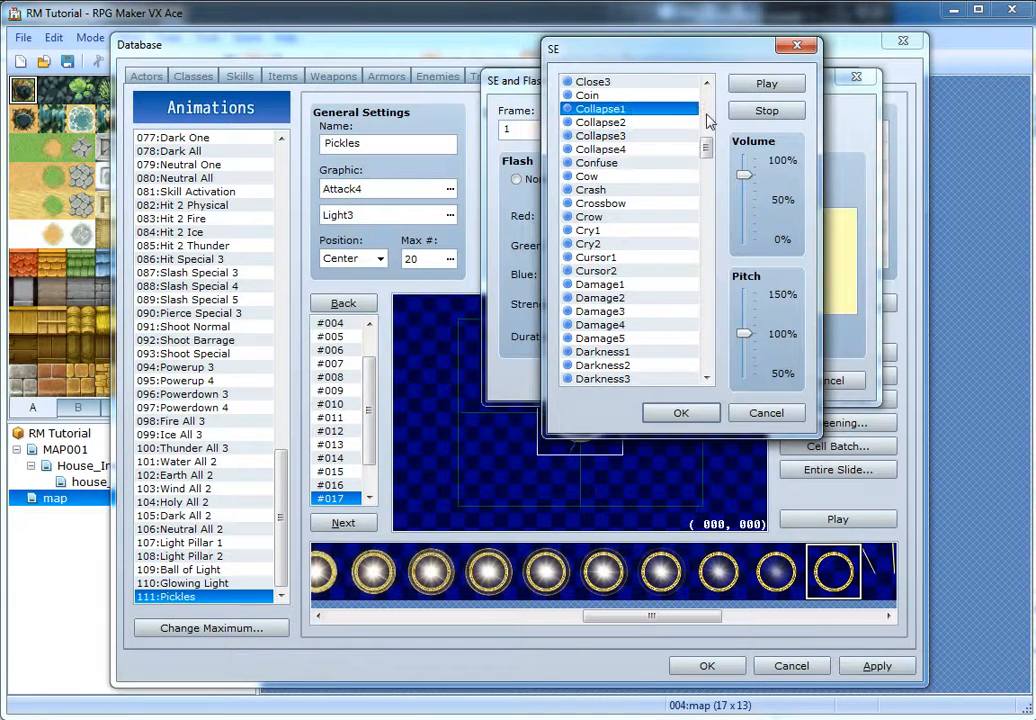
click(600, 137)
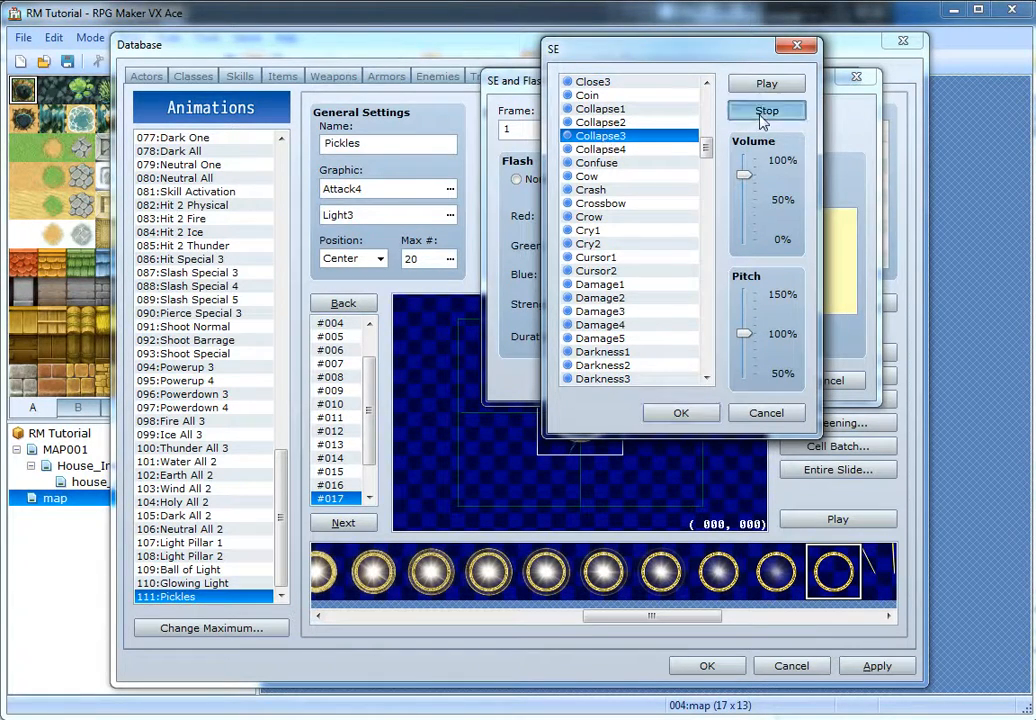
click(710, 413)
key(Return)
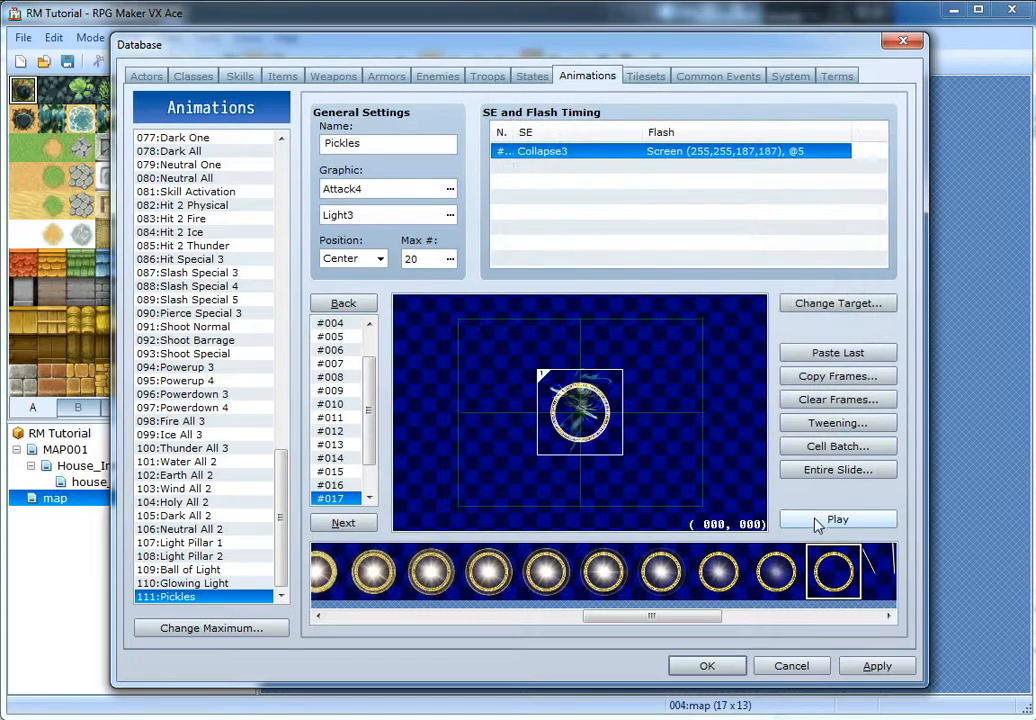
- Preview the Pickles animation with its sound effect and flash
click(813, 518)
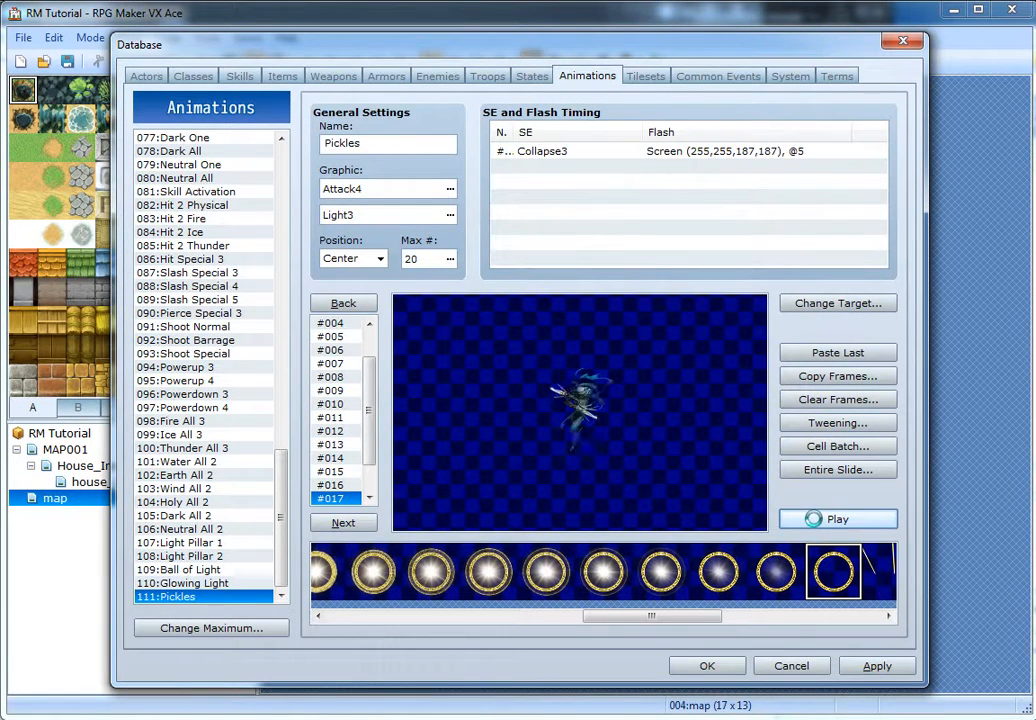
click(813, 518)
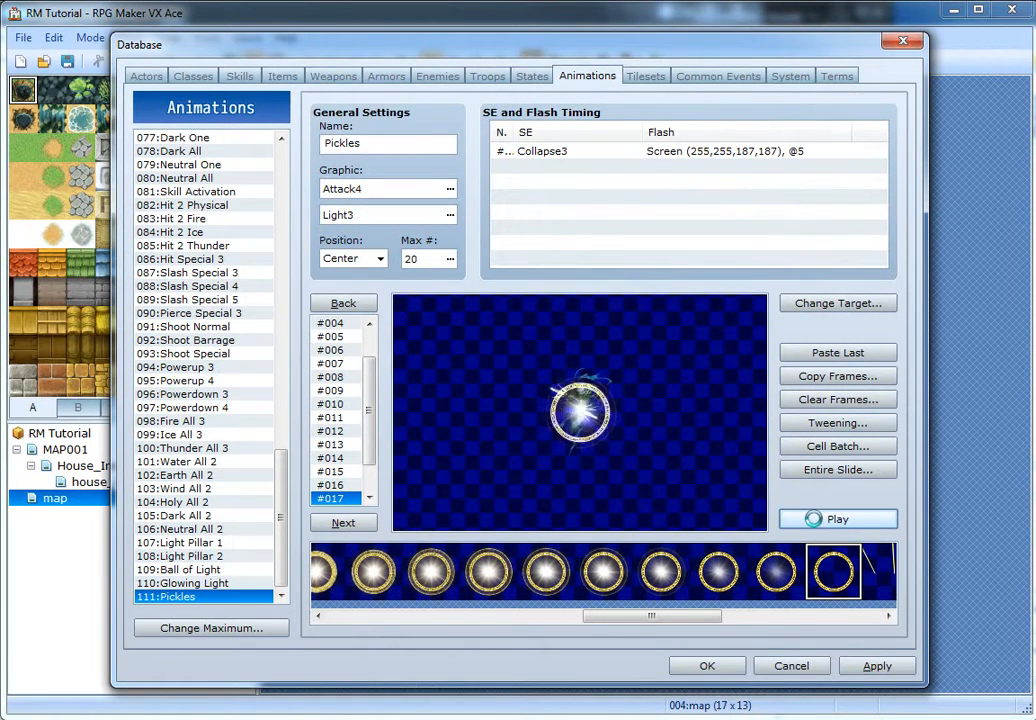
scroll(372, 452, down, 1)
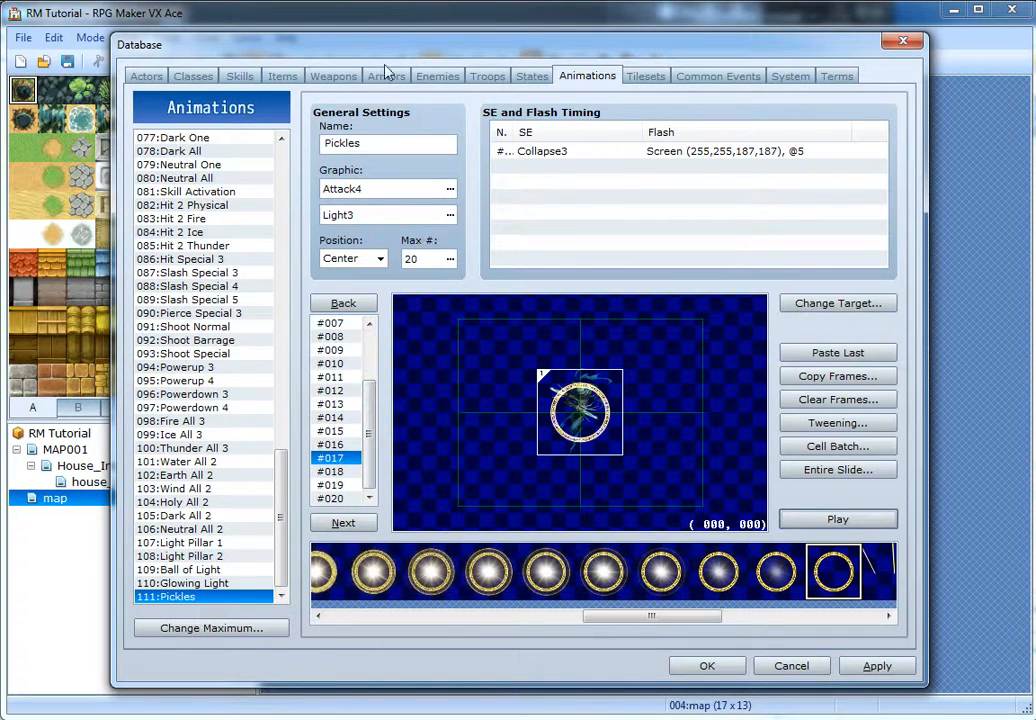
- Look through the Dungeon, Interior and Field tilesets in the database
click(645, 77)
click(180, 178)
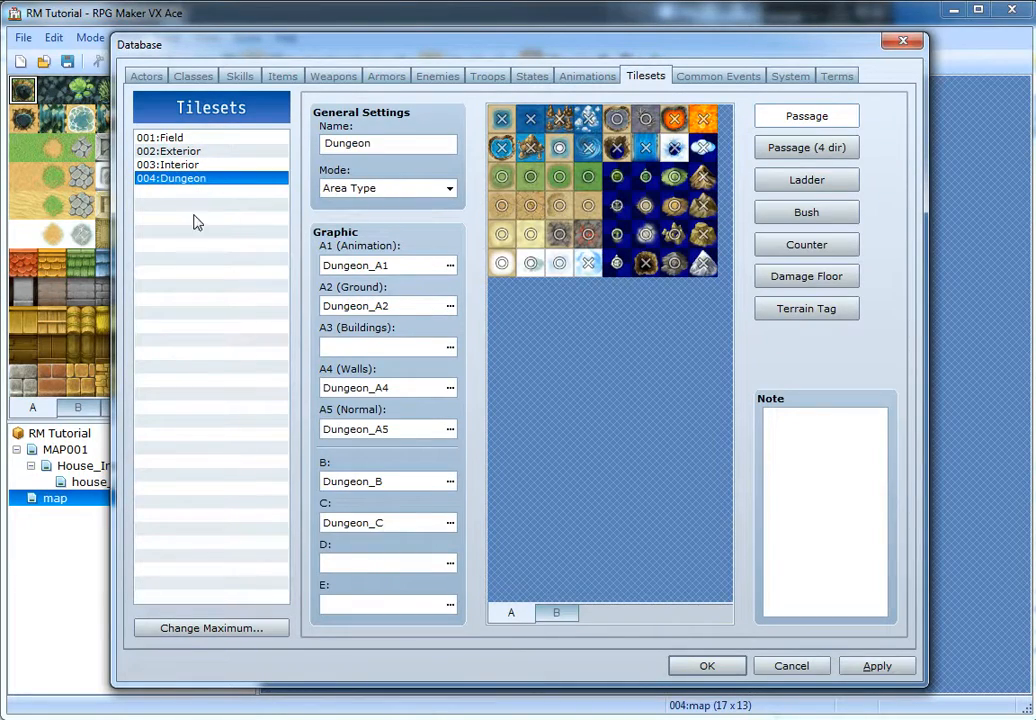
click(195, 164)
click(172, 139)
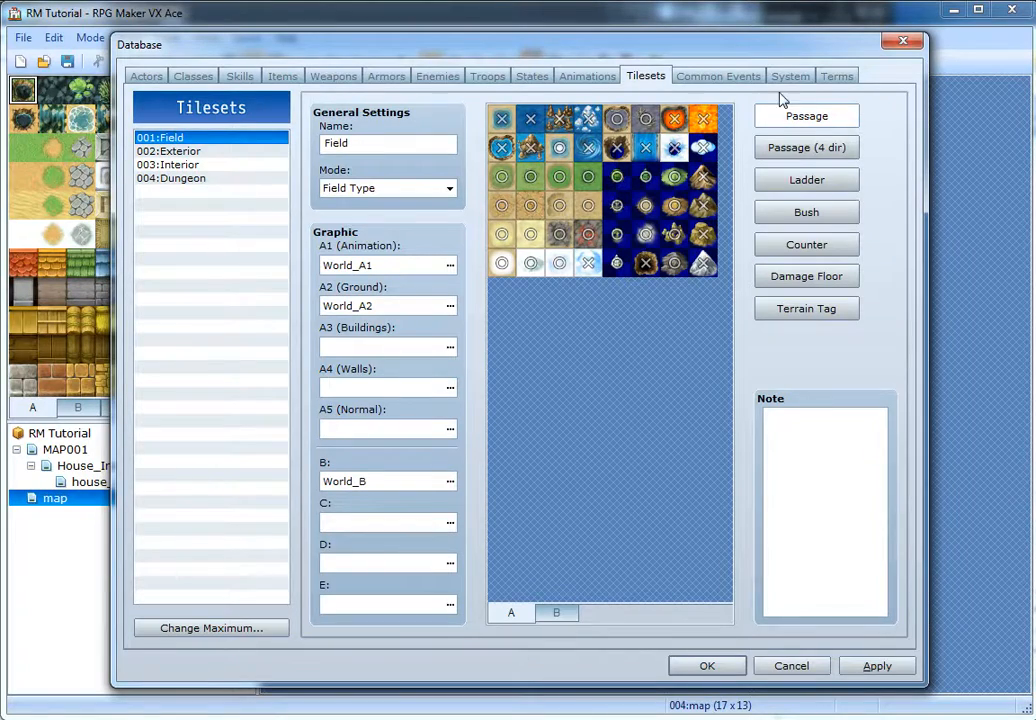
- Try Inside_B and Inside_A1 as the A3 (Buildings) graphic of the Field tileset
click(450, 348)
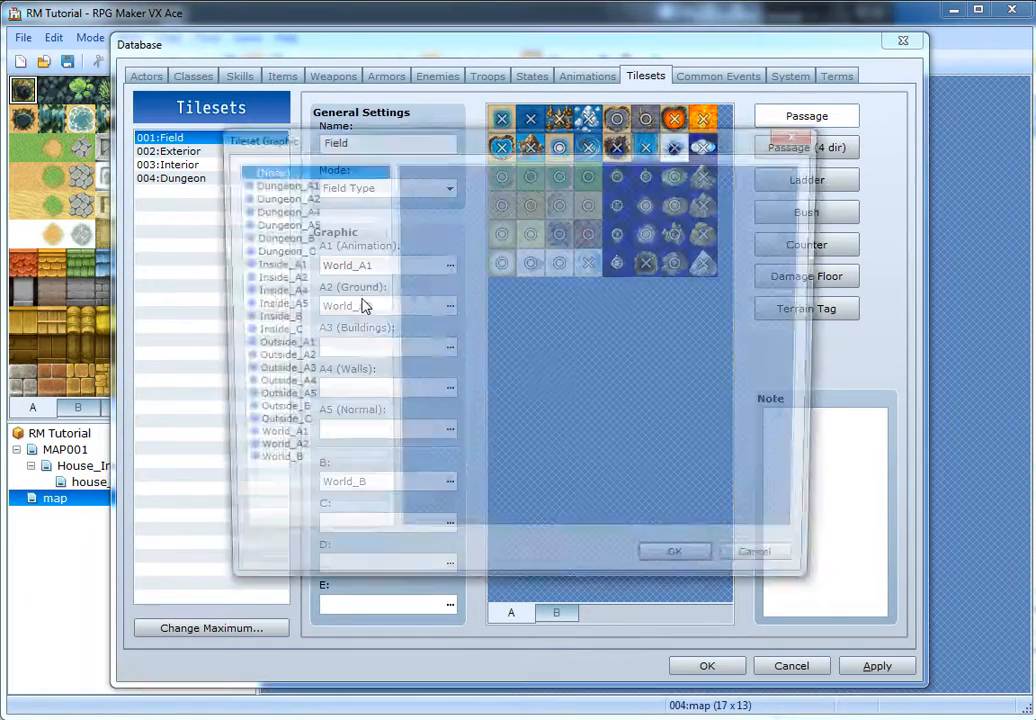
double_click(308, 327)
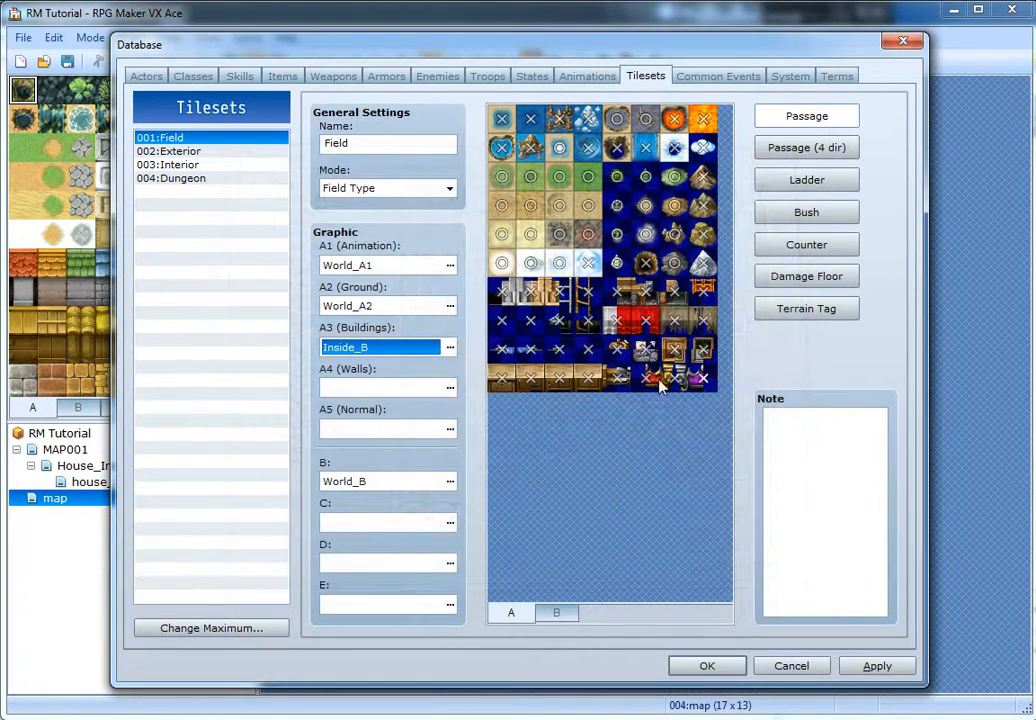
click(450, 347)
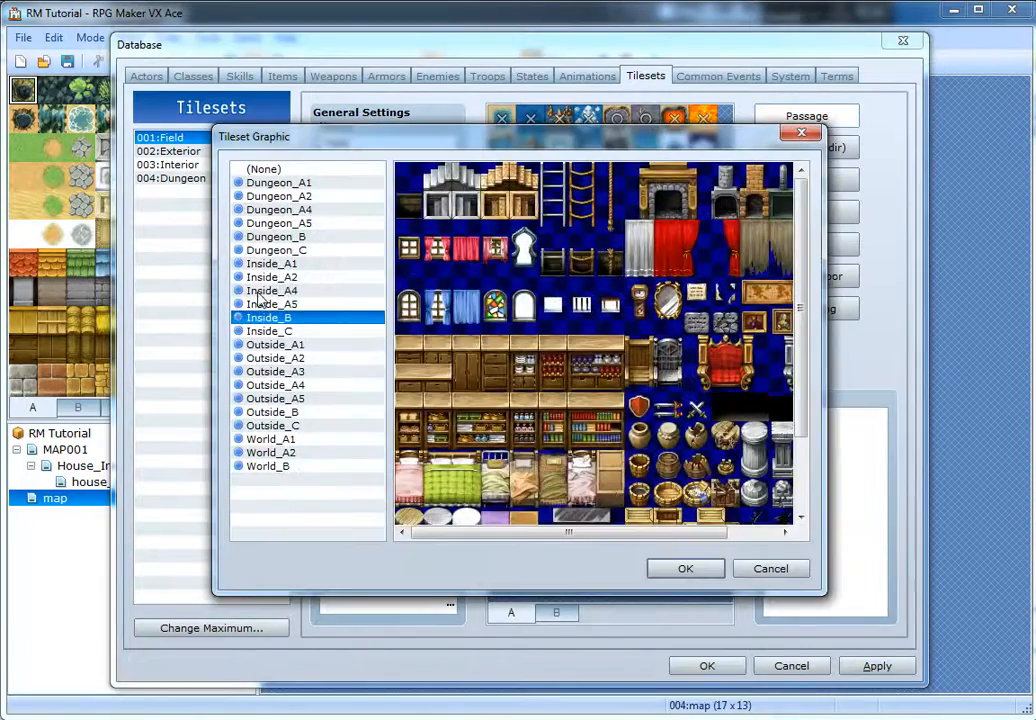
click(276, 290)
double_click(273, 264)
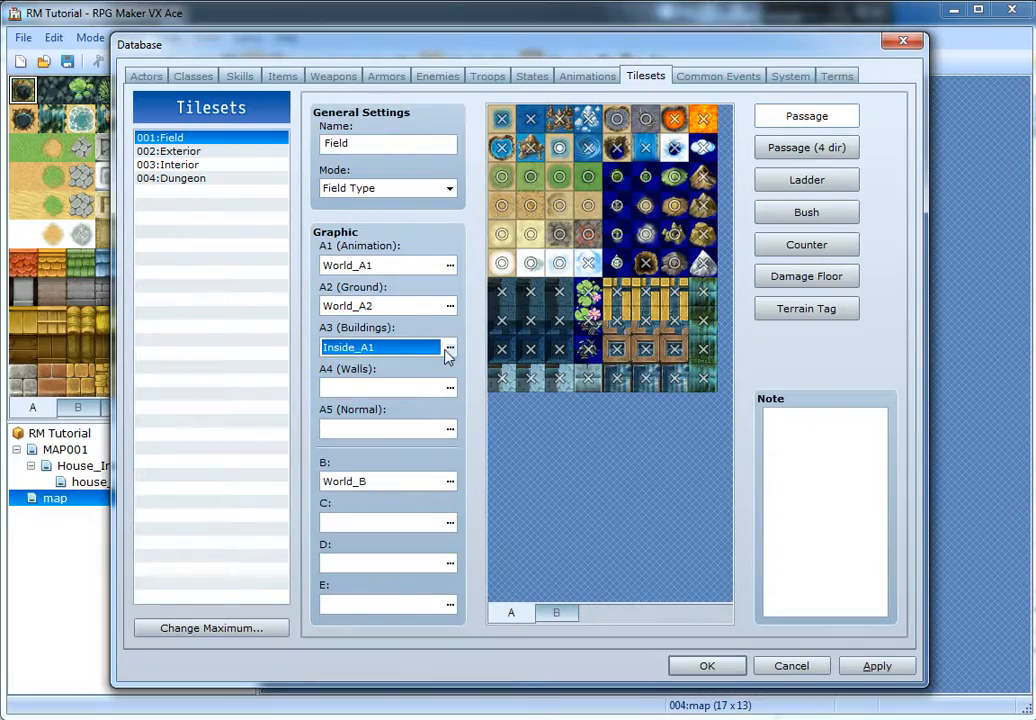
- Try Inside_A4 as the A3 (Buildings) graphic of the Field tileset
click(446, 349)
click(370, 291)
key(Up)
double_click(307, 290)
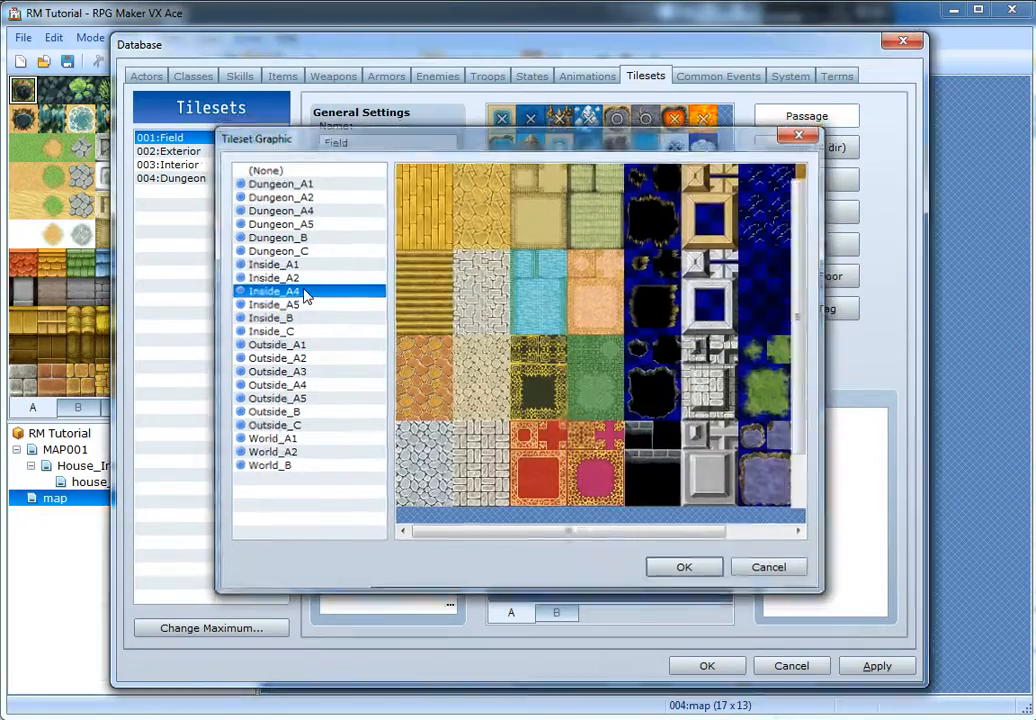
- Set the Field tileset's A3 (Buildings) graphic to Outside_A3
click(447, 352)
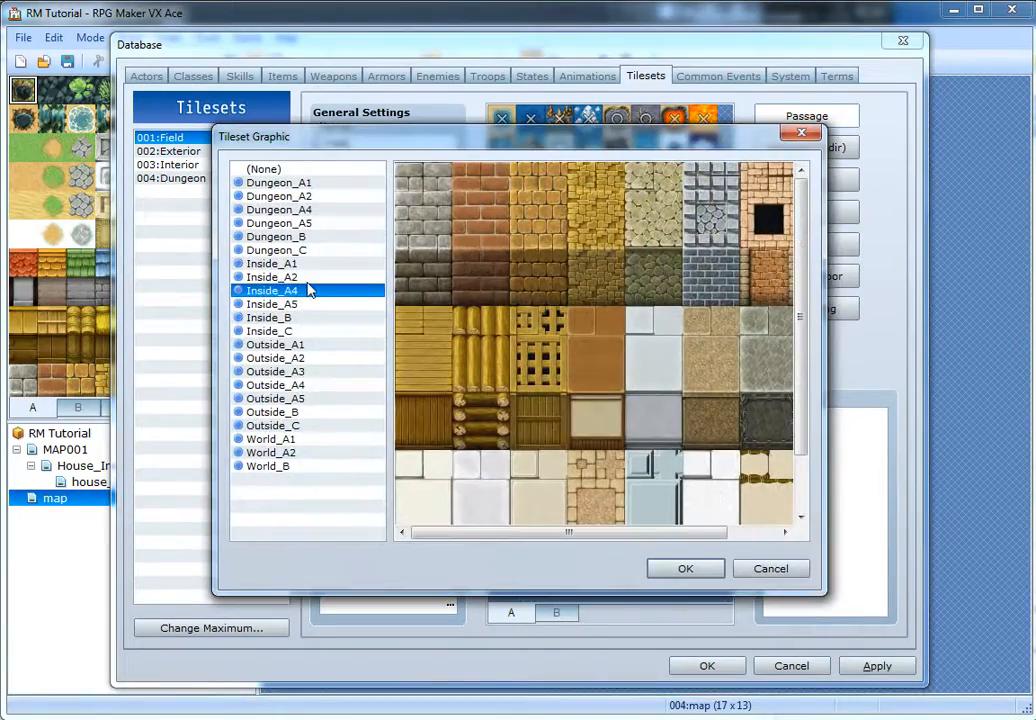
key(Up)
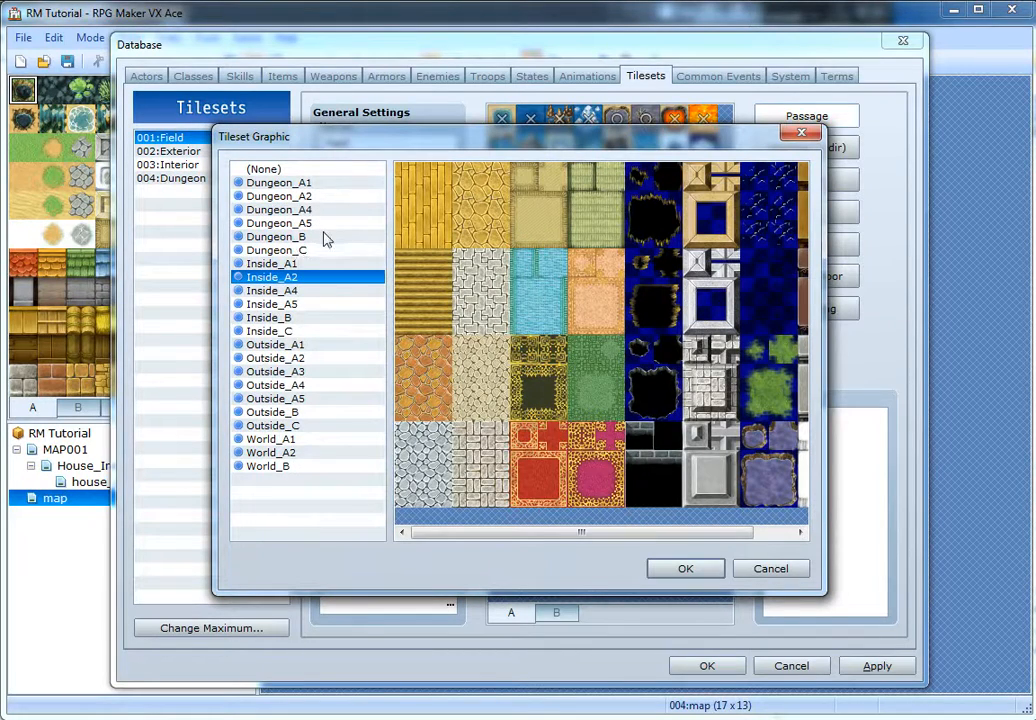
click(312, 372)
double_click(312, 373)
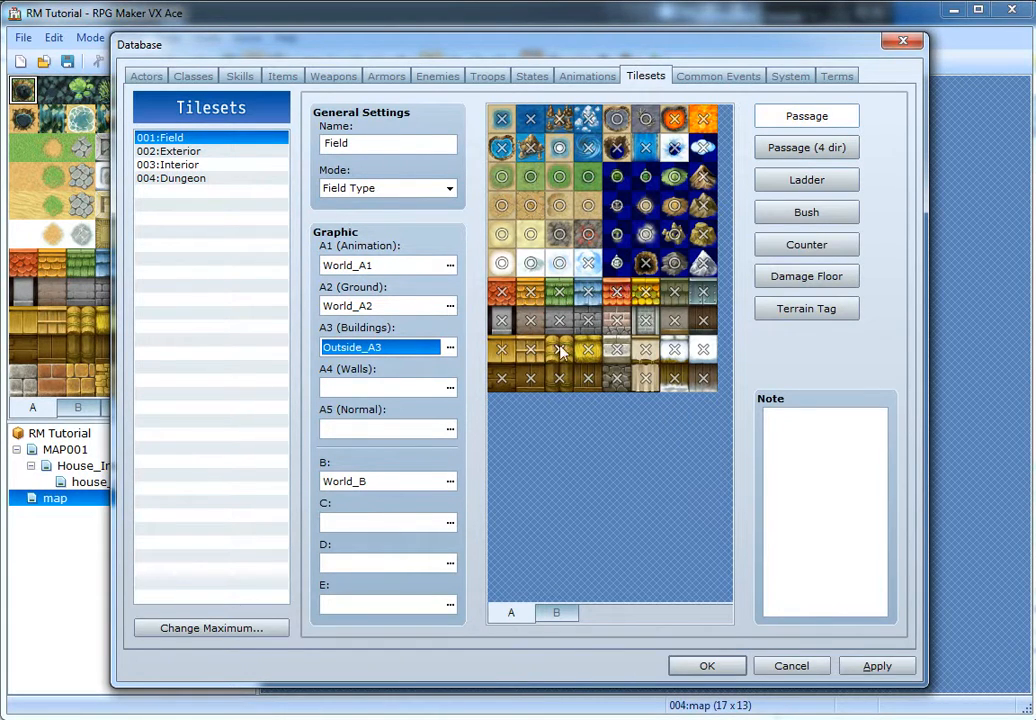
click(585, 360)
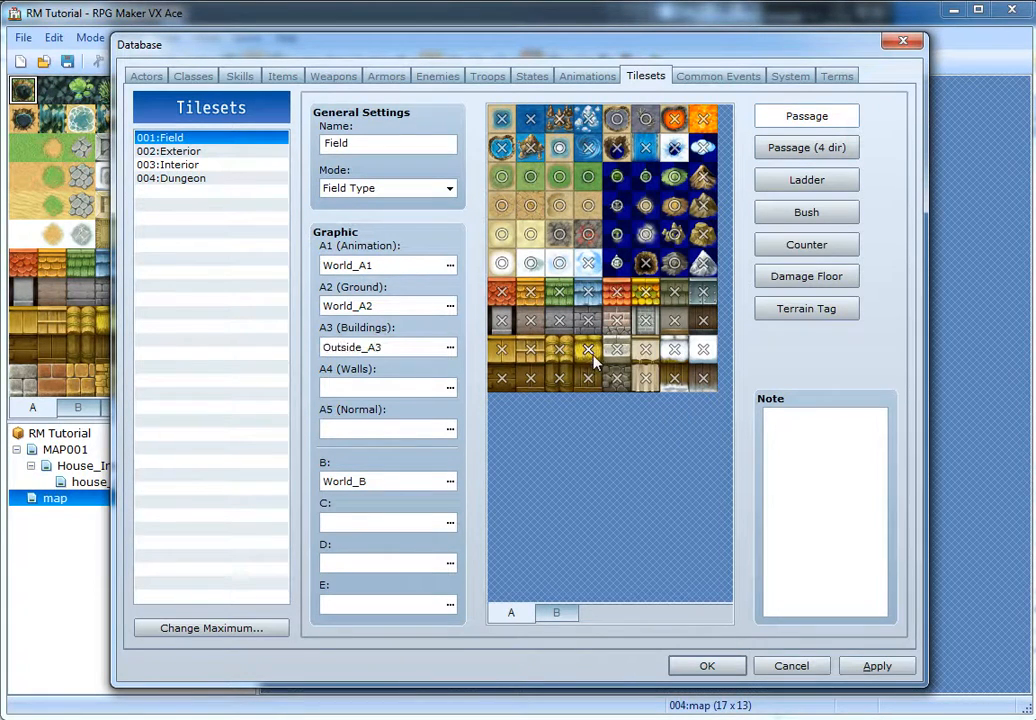
- Review the Field tileset's passage and four-direction passage settings, and mark the first tree tile in the third row as a ladder
click(795, 150)
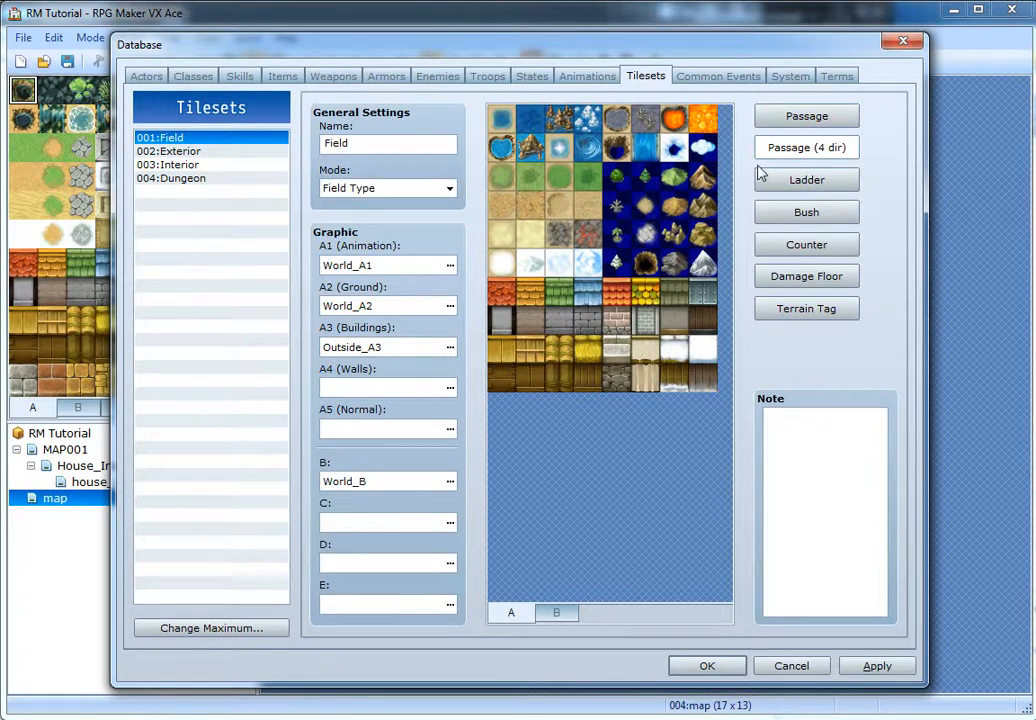
click(776, 124)
click(766, 150)
click(826, 188)
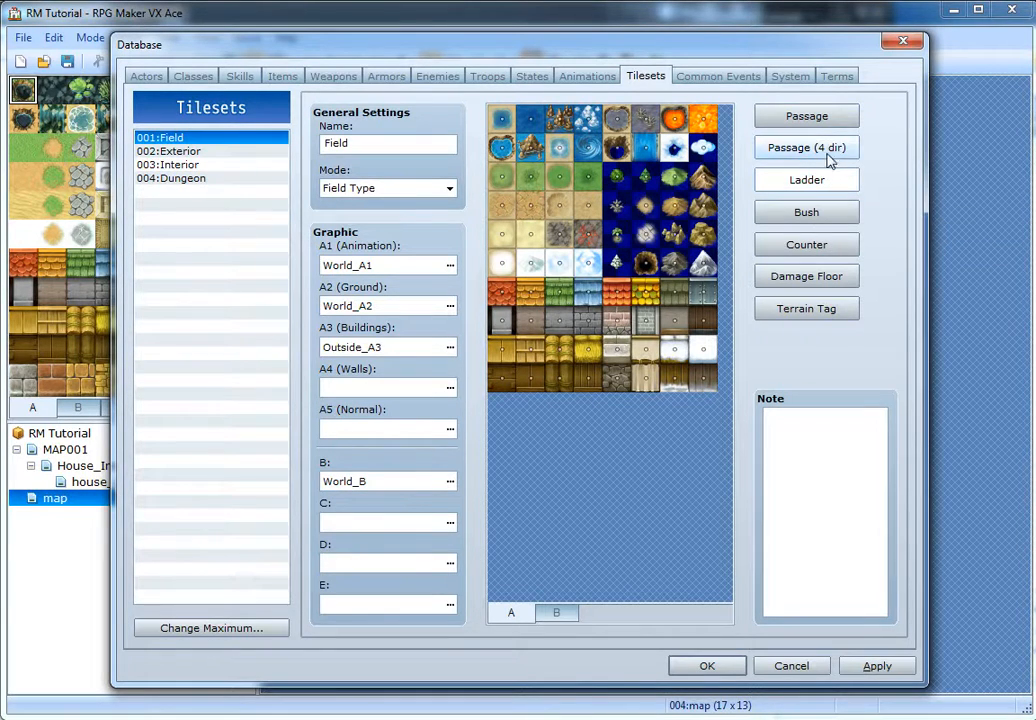
click(624, 182)
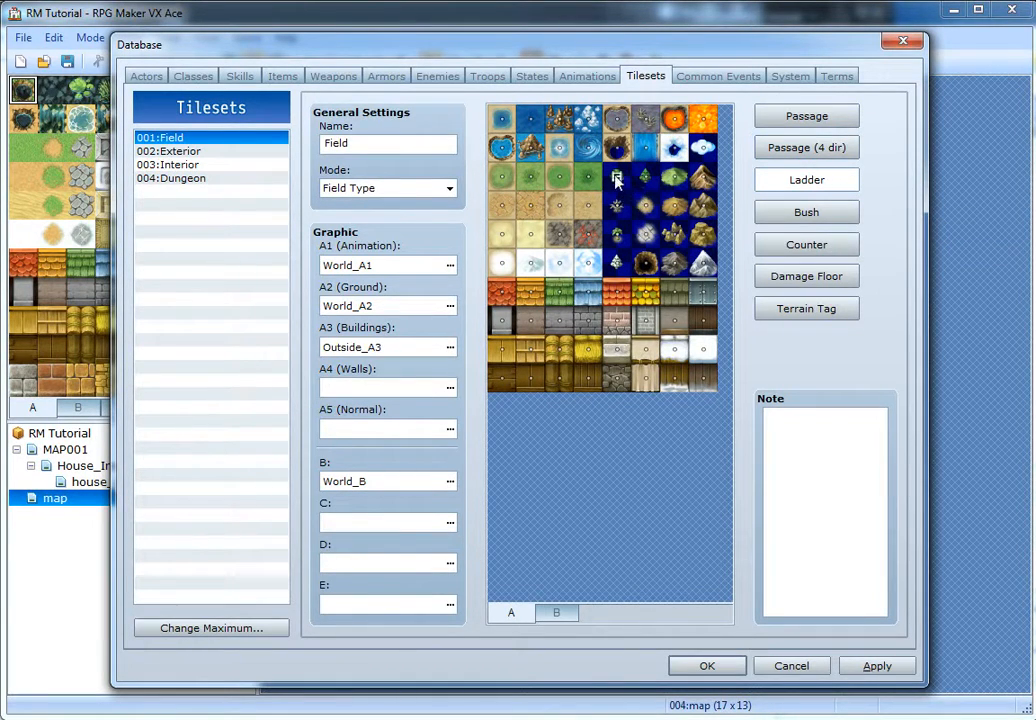
- Examine the Bush, Counter and Damage Floor attributes of the Field tileset, including the description of Counter
click(805, 214)
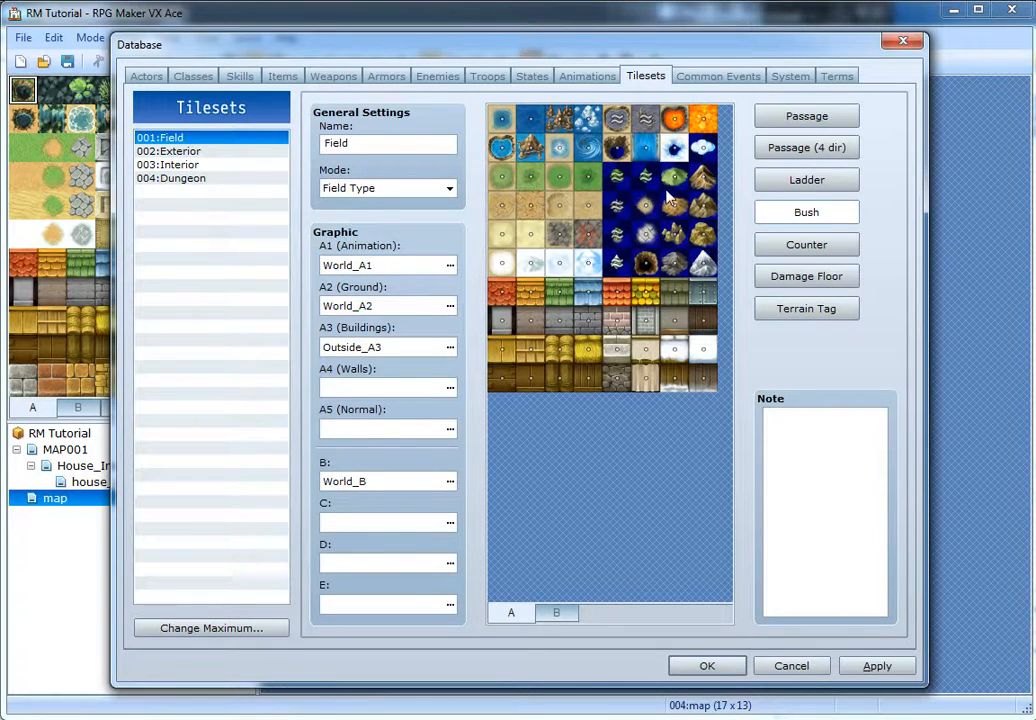
click(800, 252)
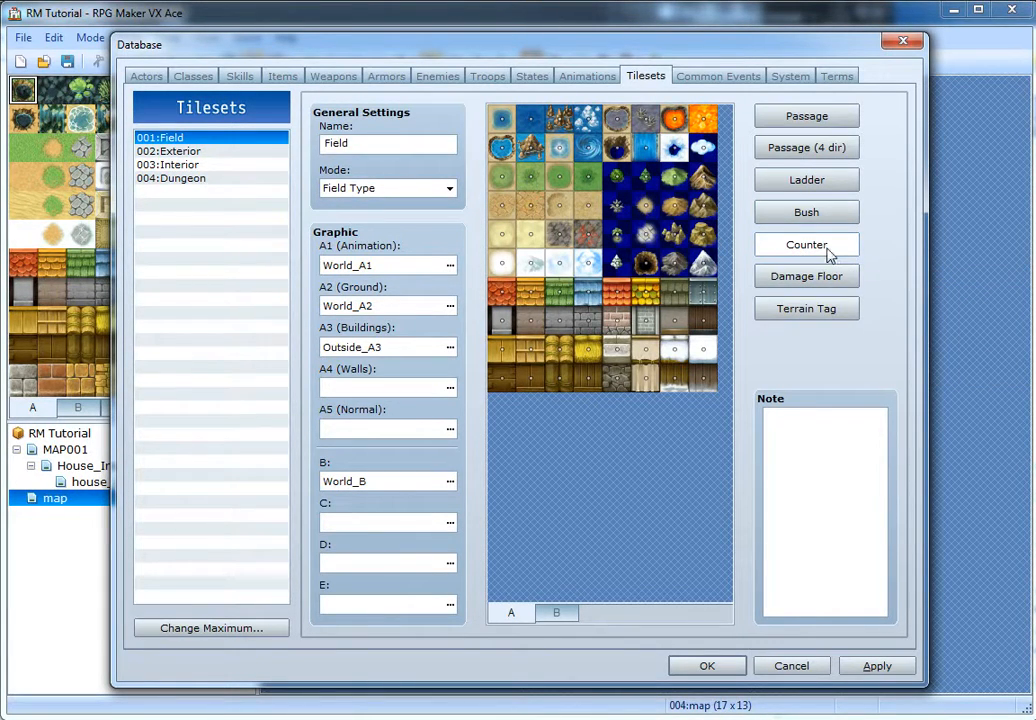
mouse_move(828, 256)
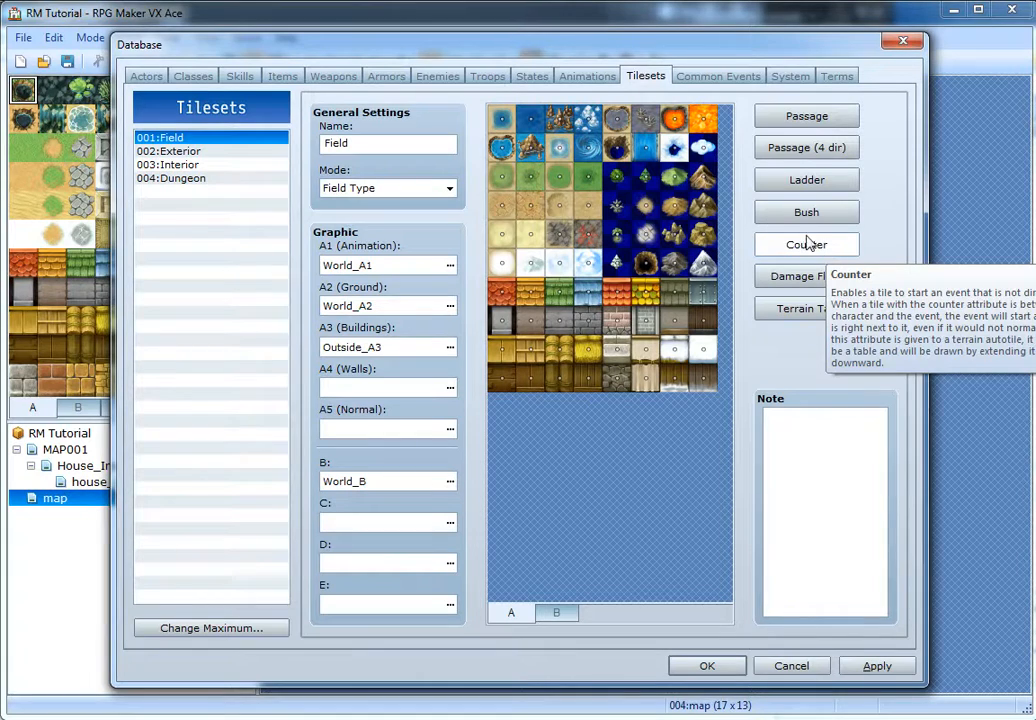
click(762, 277)
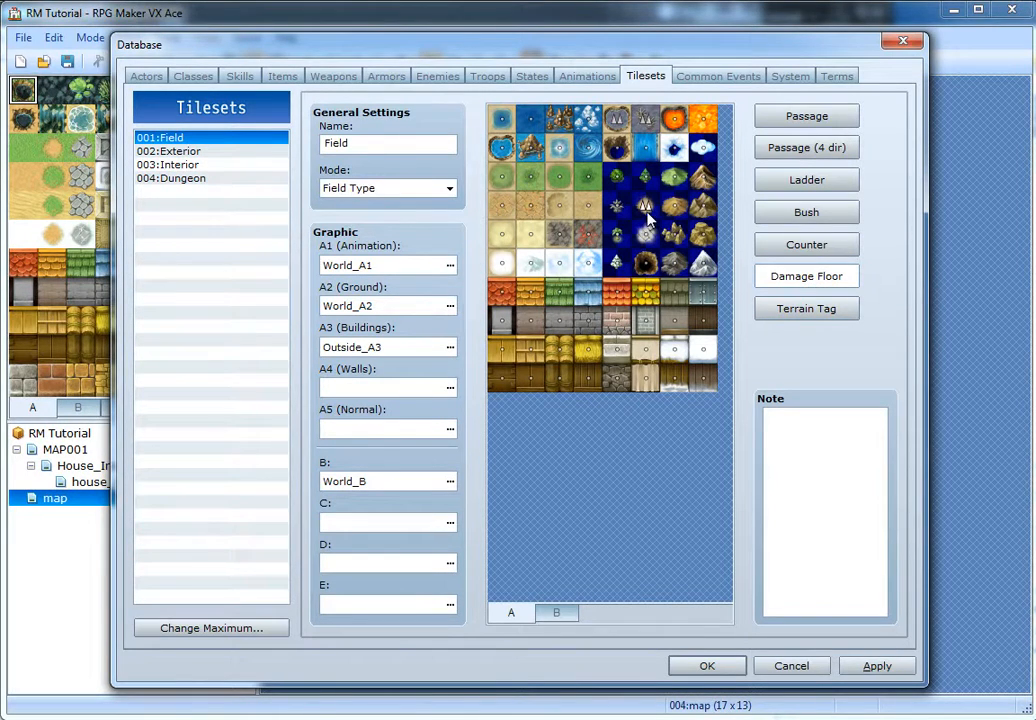
- Return the terrain tag of the sixth tile in the fourth row to 0 and check the tags on the B tiles
click(818, 312)
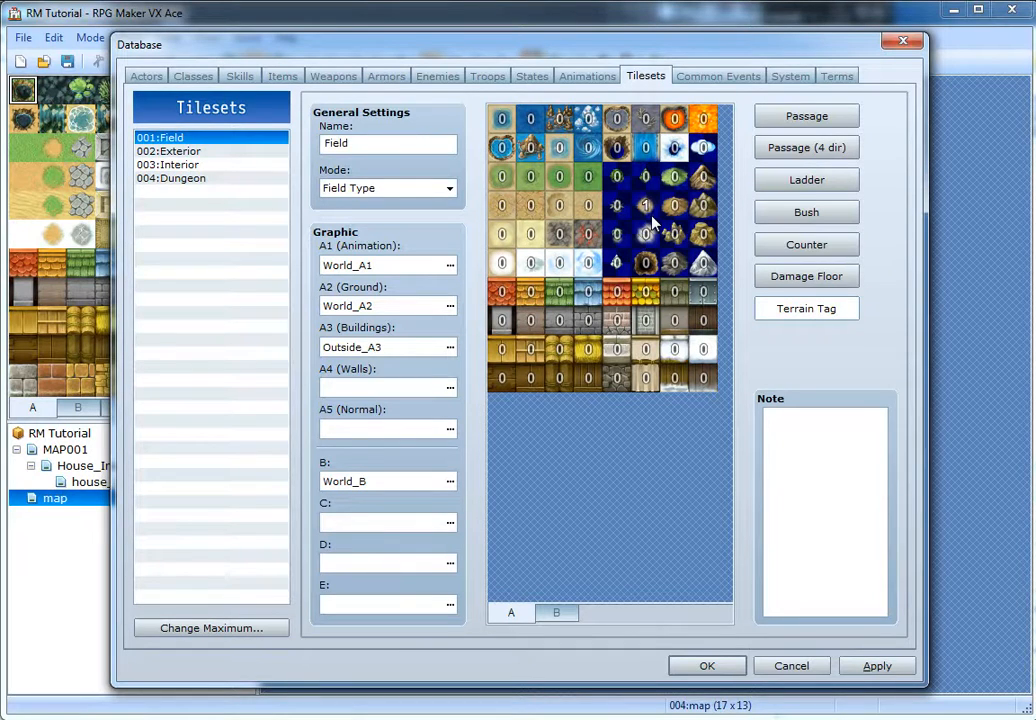
right_click(652, 216)
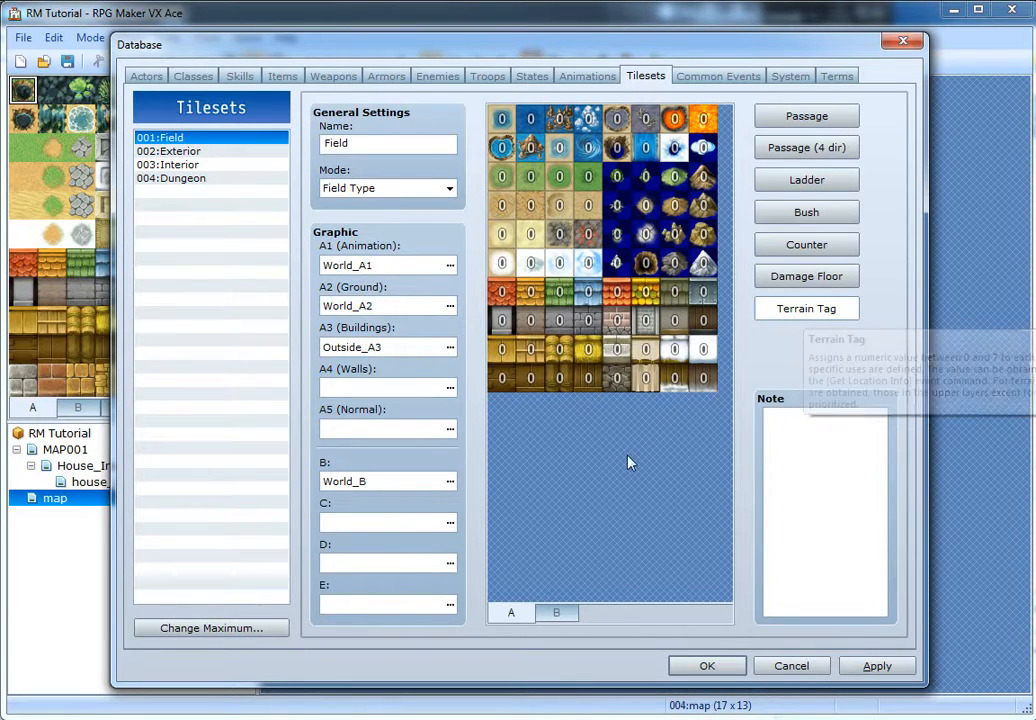
click(560, 614)
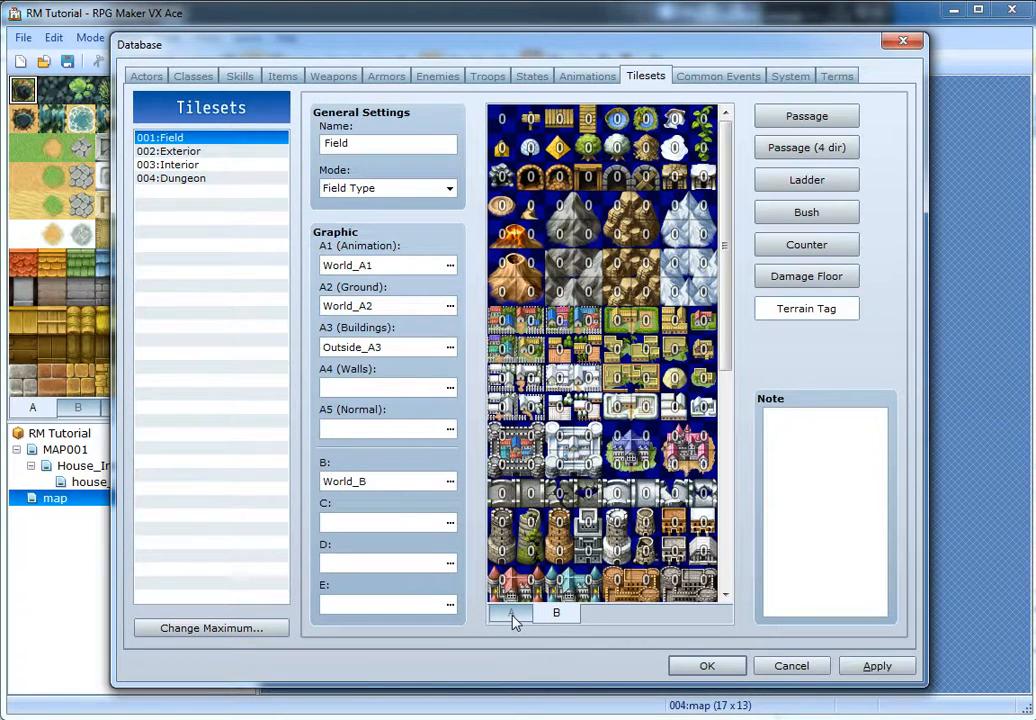
click(518, 614)
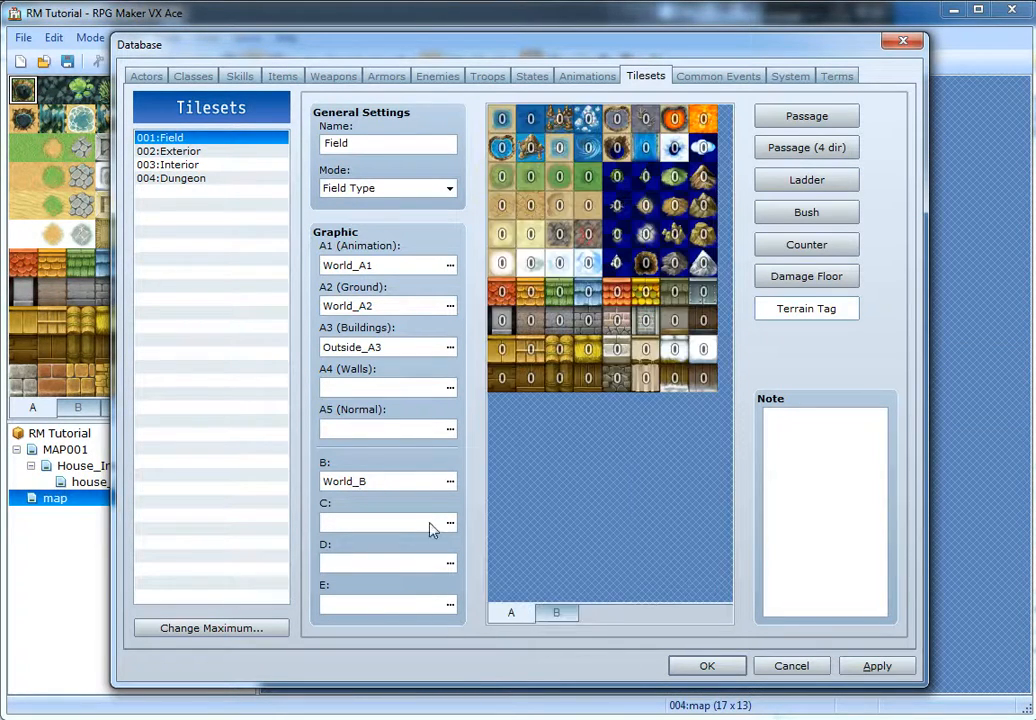
- Apply the Field tileset changes to the database
click(414, 484)
click(893, 668)
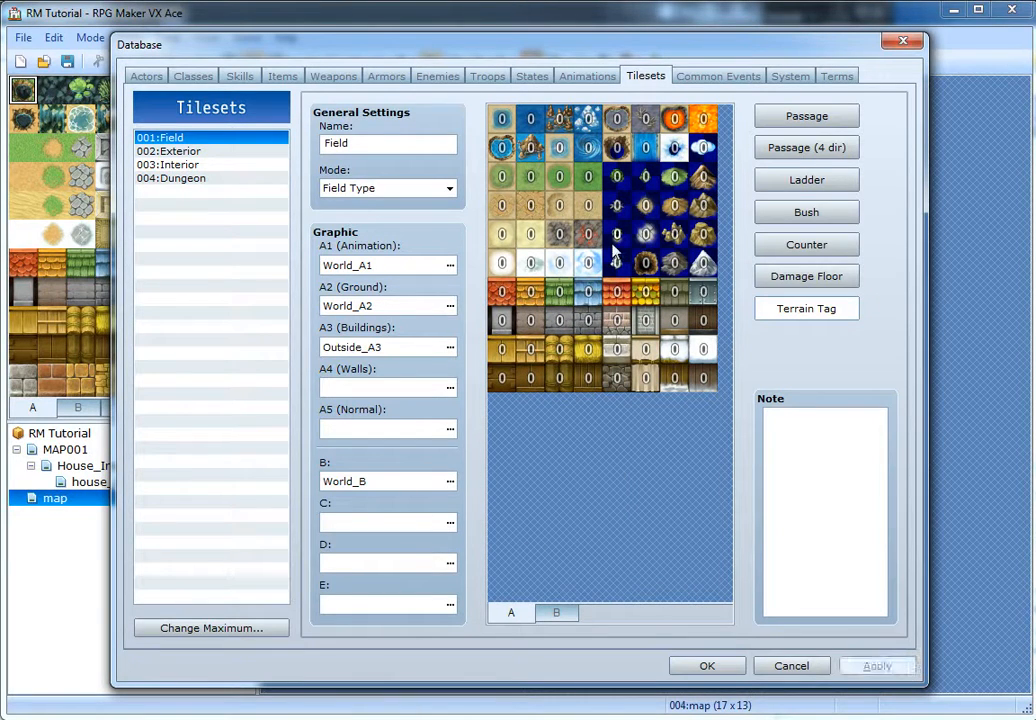
- Look over the event commands available to the first common event and name that event asd
click(707, 86)
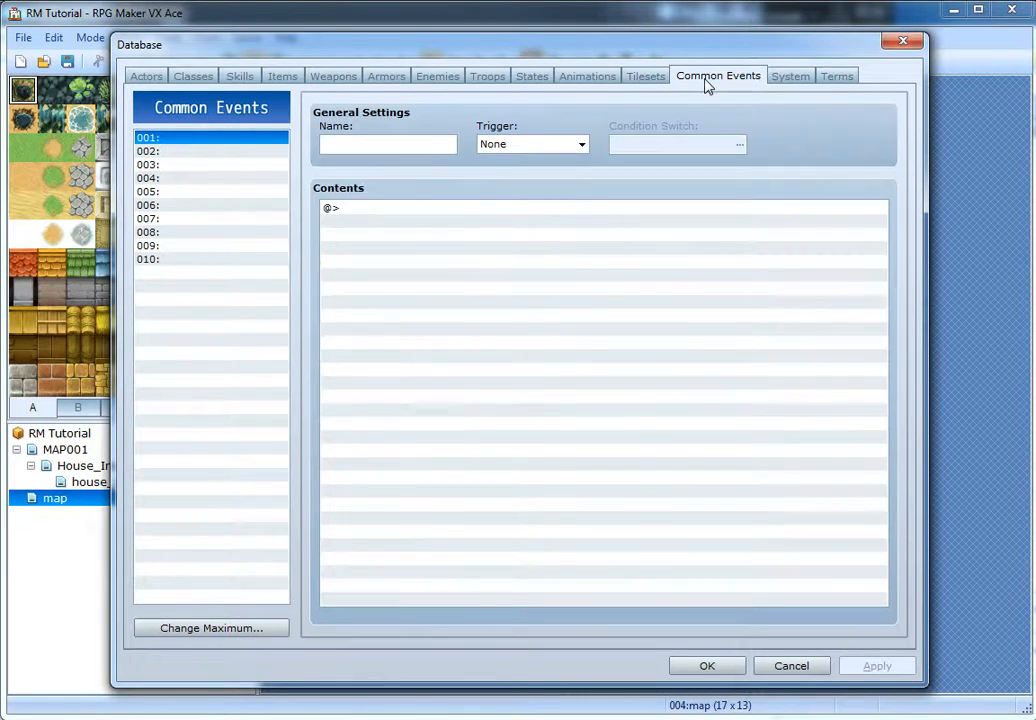
click(425, 267)
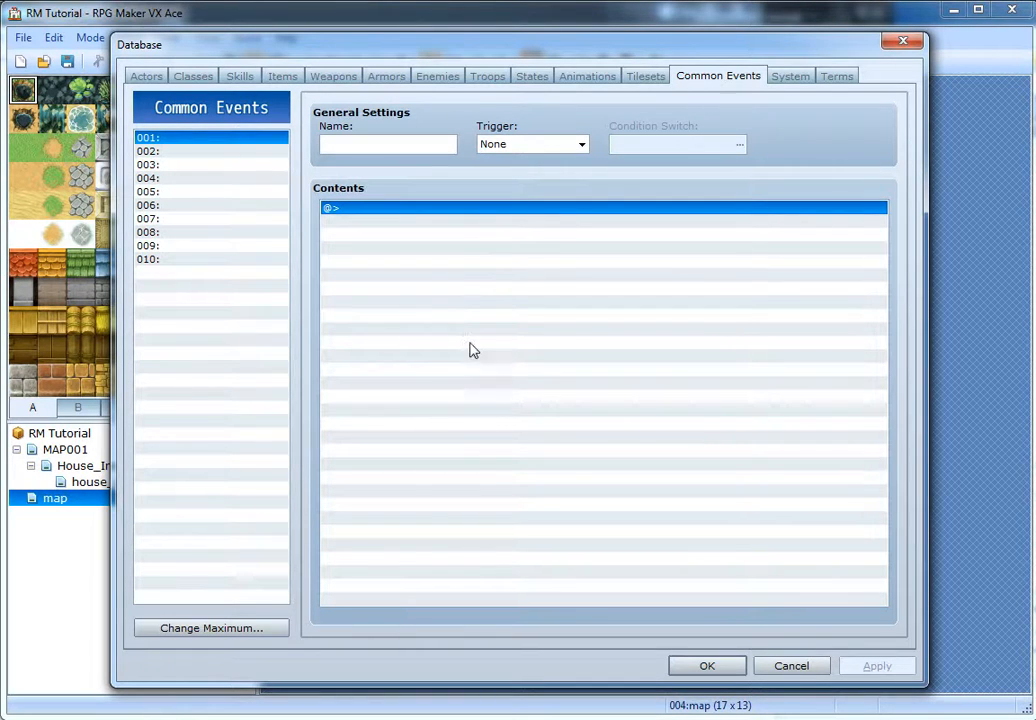
key(Return)
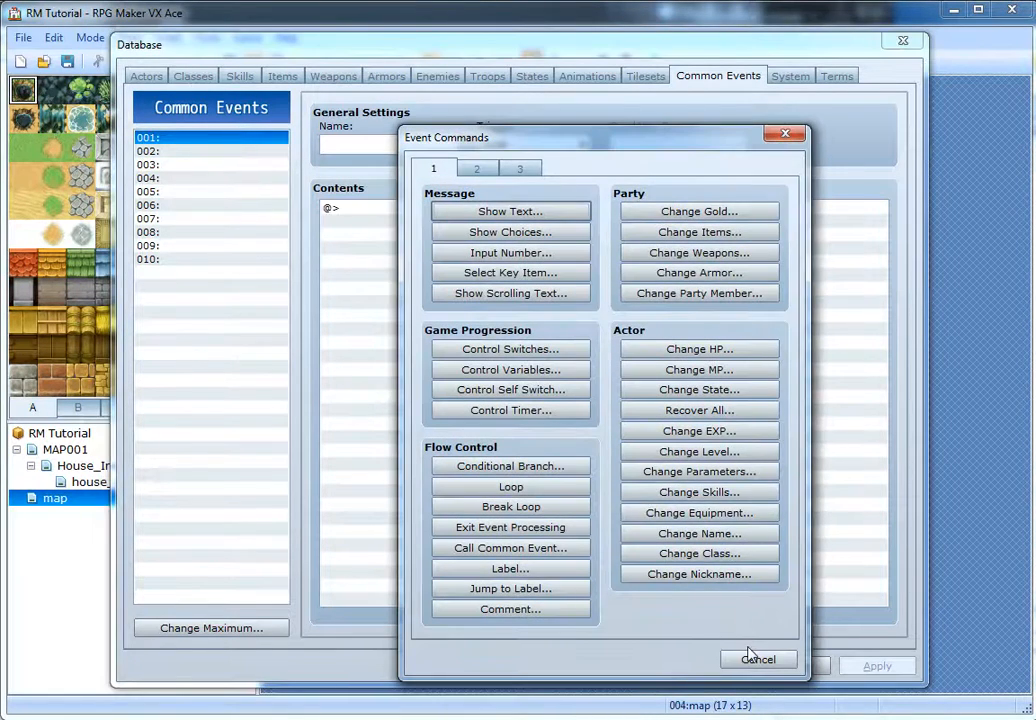
click(757, 660)
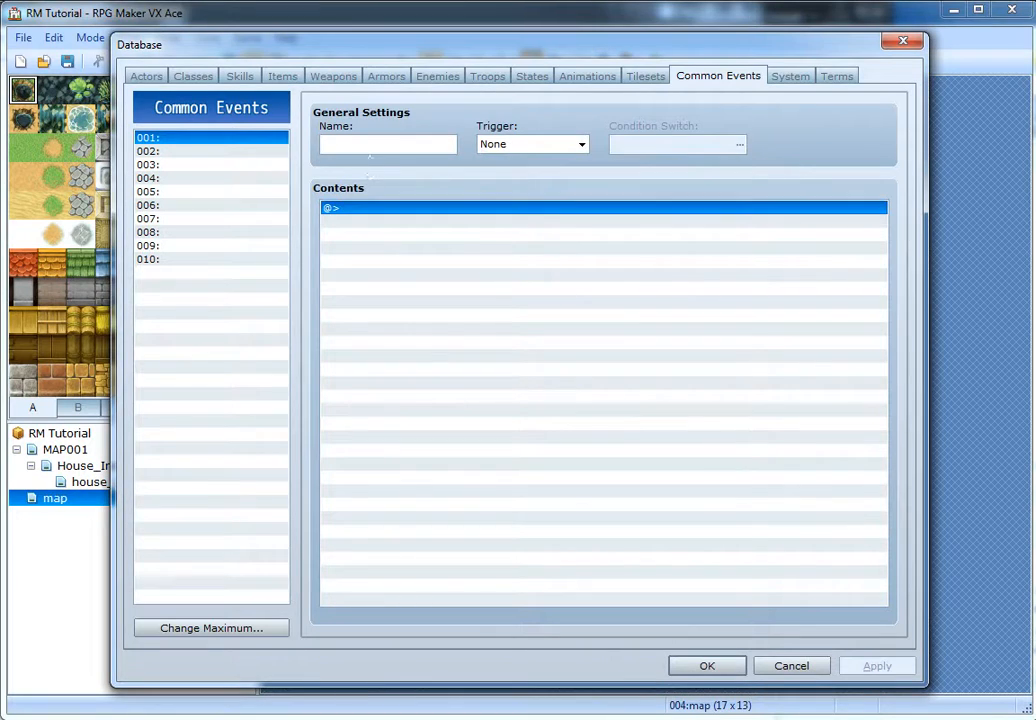
text(asd)
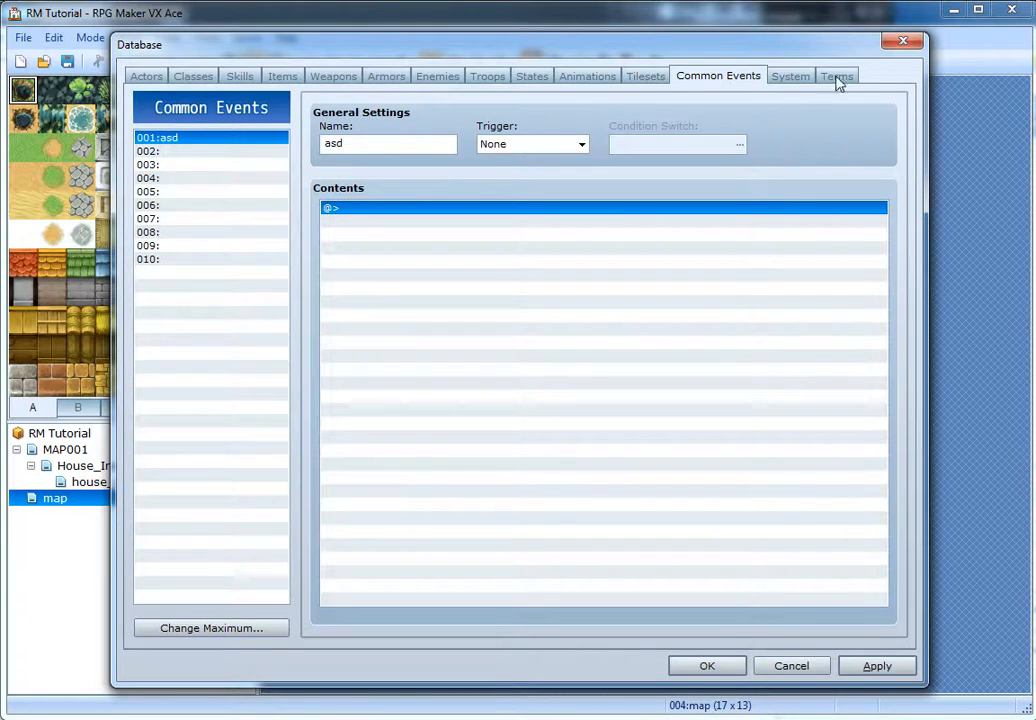
- Add actor 011 to the second slot of the initial party in the system settings
click(790, 77)
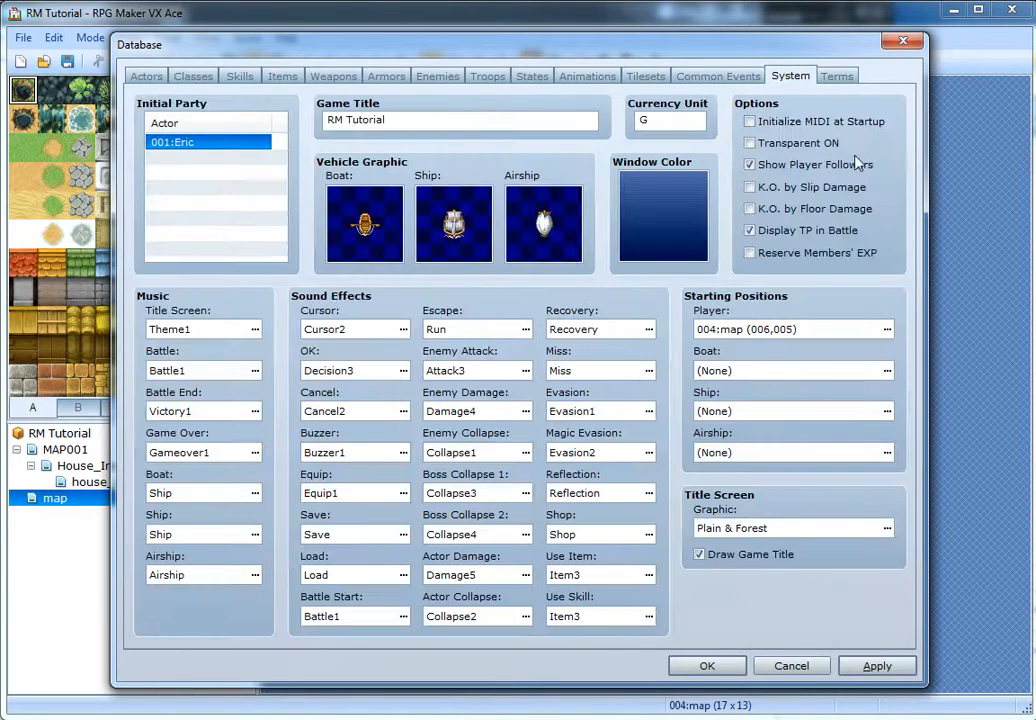
click(196, 157)
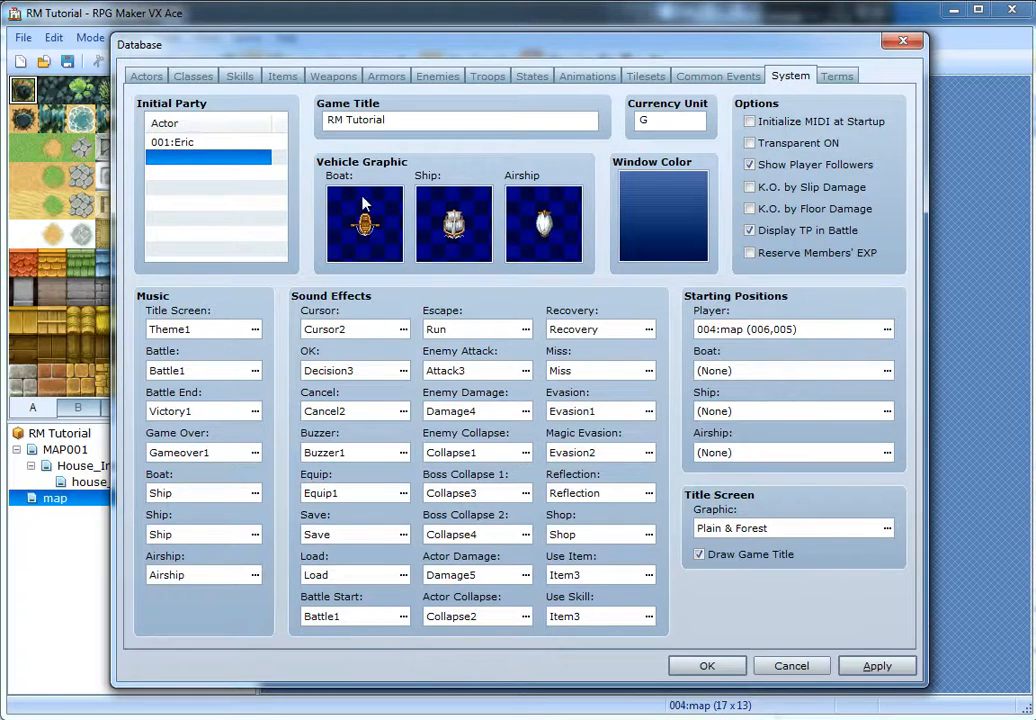
double_click(222, 158)
click(231, 198)
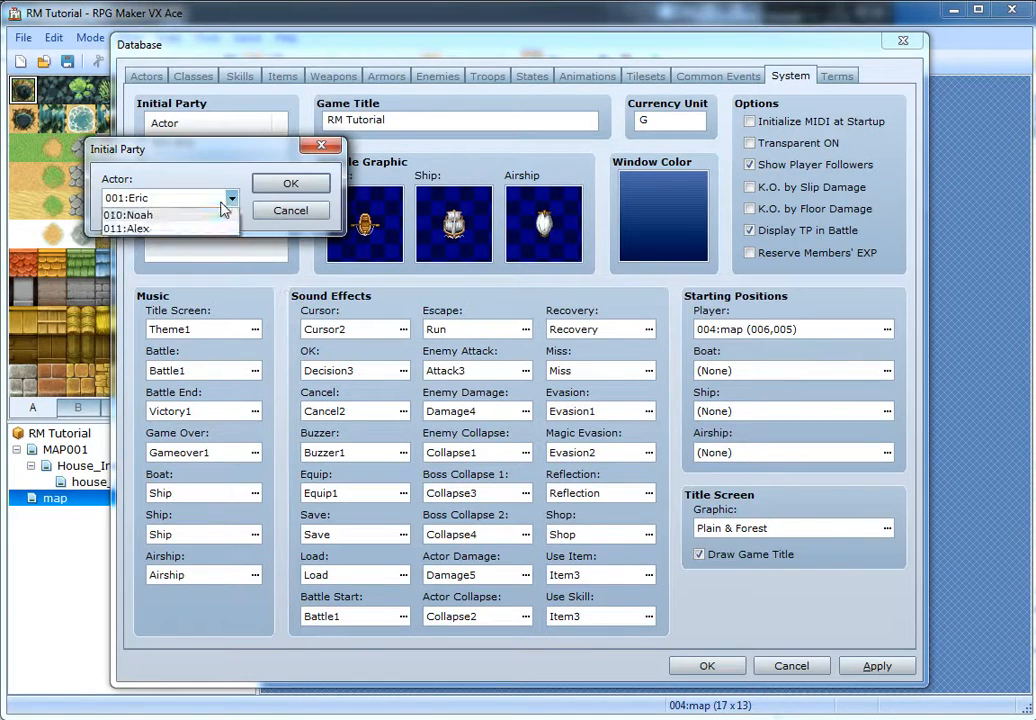
click(190, 346)
click(285, 184)
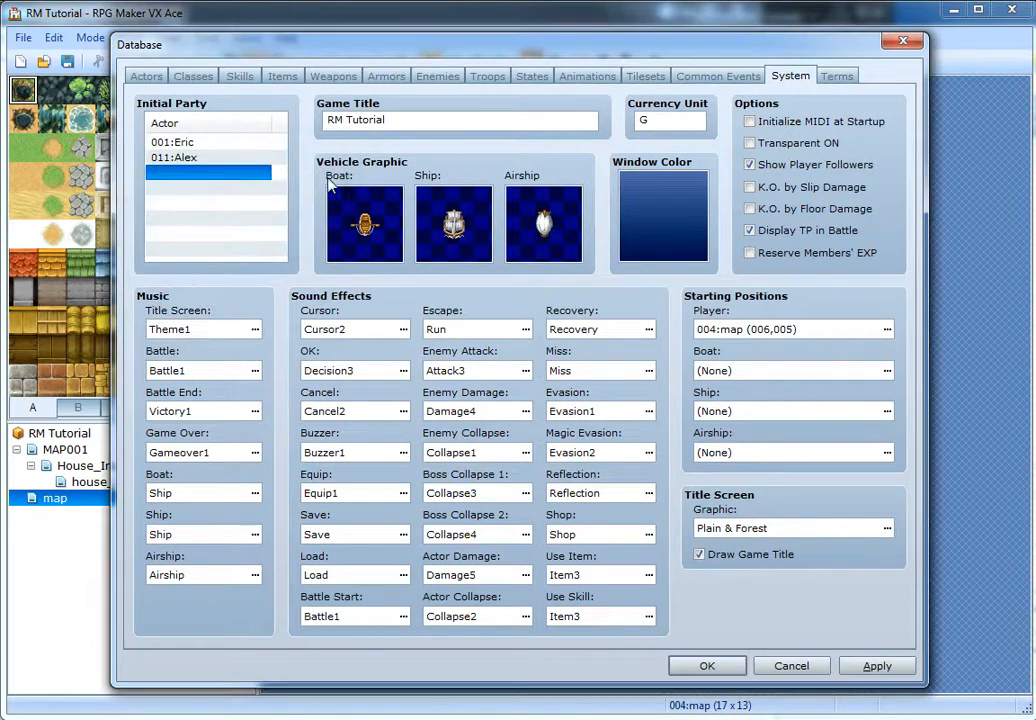
- Change the window color by setting its blue tone to -255
click(400, 121)
click(360, 122)
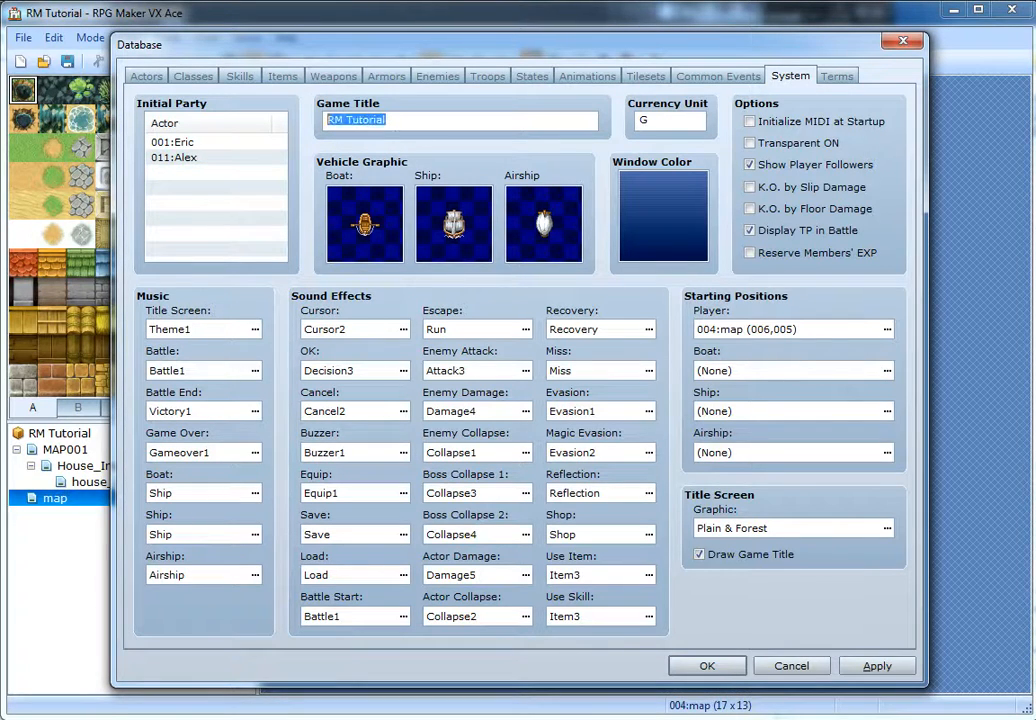
click(689, 232)
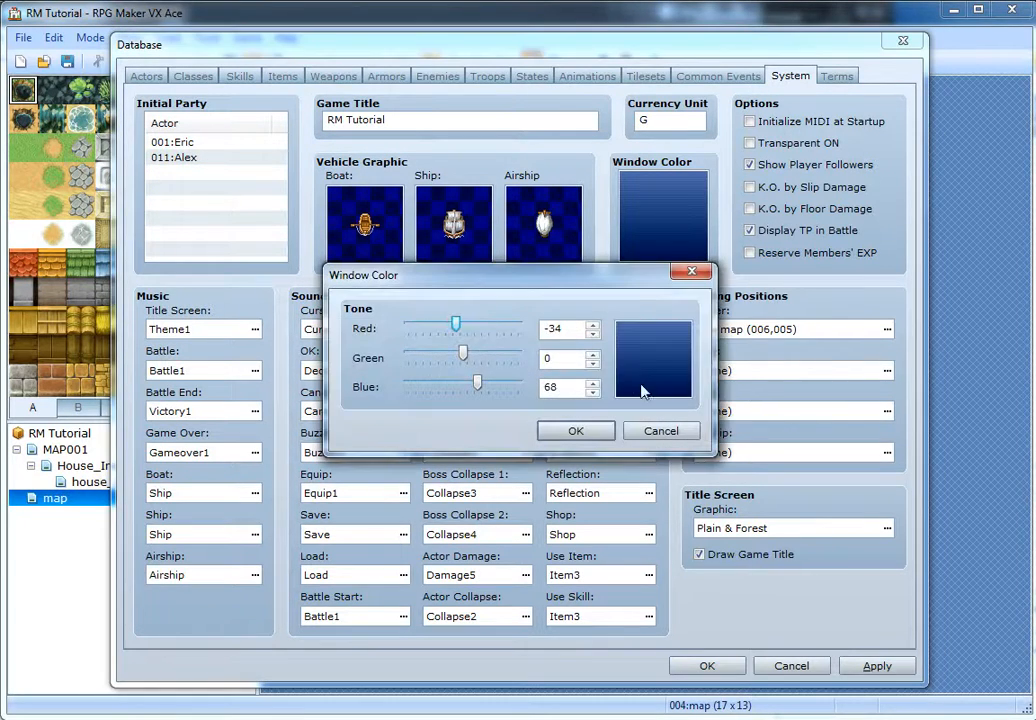
drag(479, 387, 412, 390)
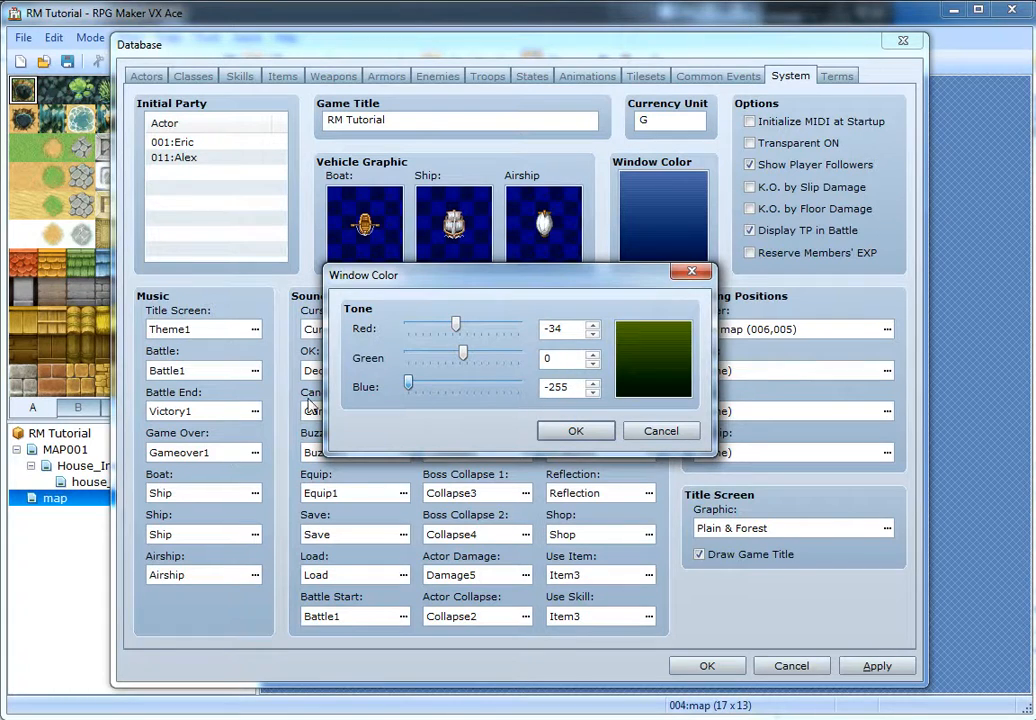
click(576, 431)
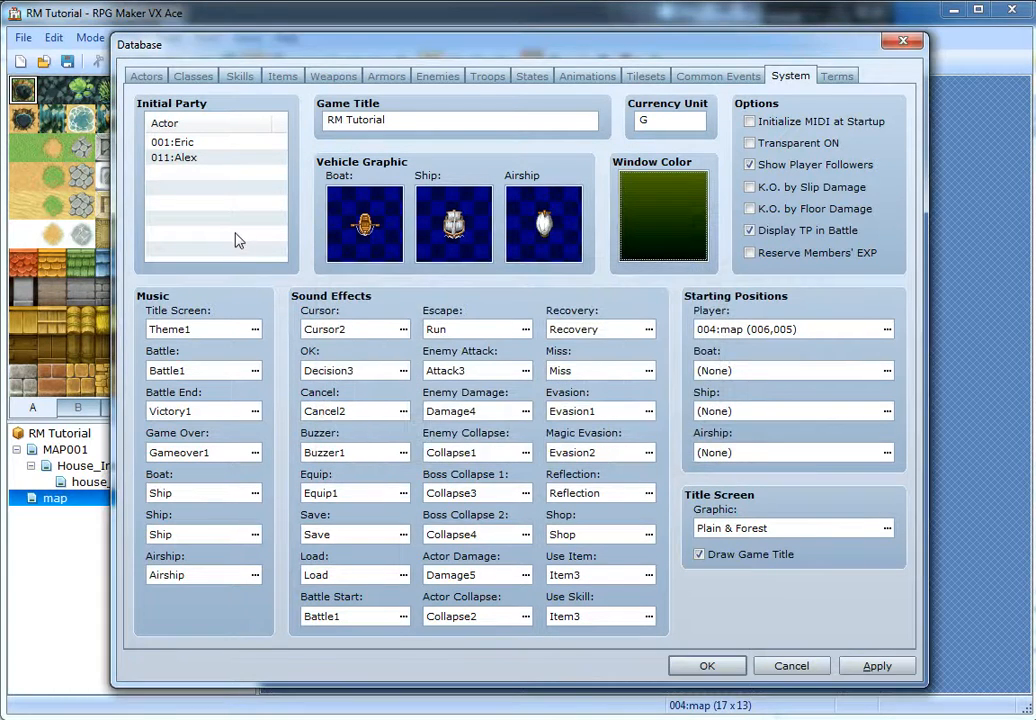
- Review the title screen music choices and the starting positions of the player, boat, ship and airship
click(255, 330)
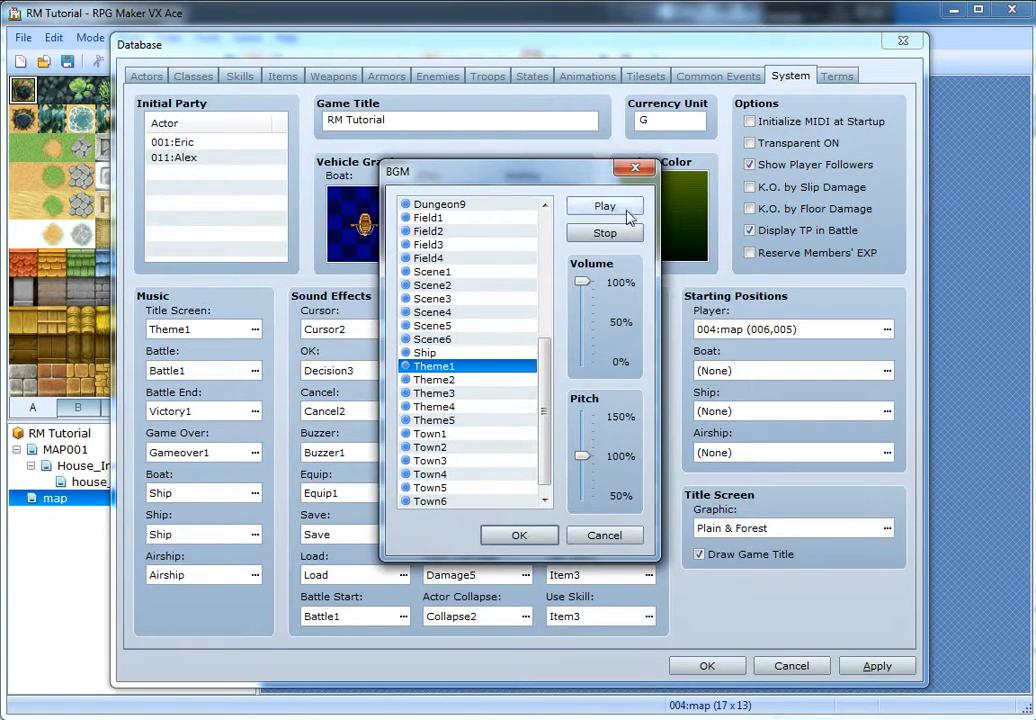
click(634, 168)
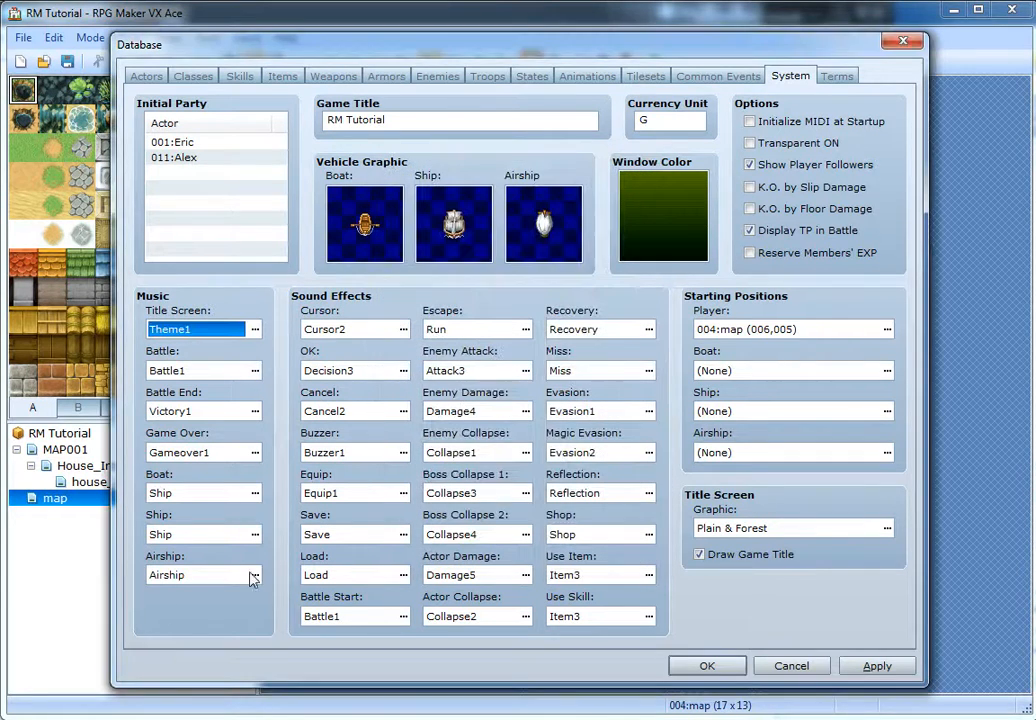
click(810, 331)
click(762, 385)
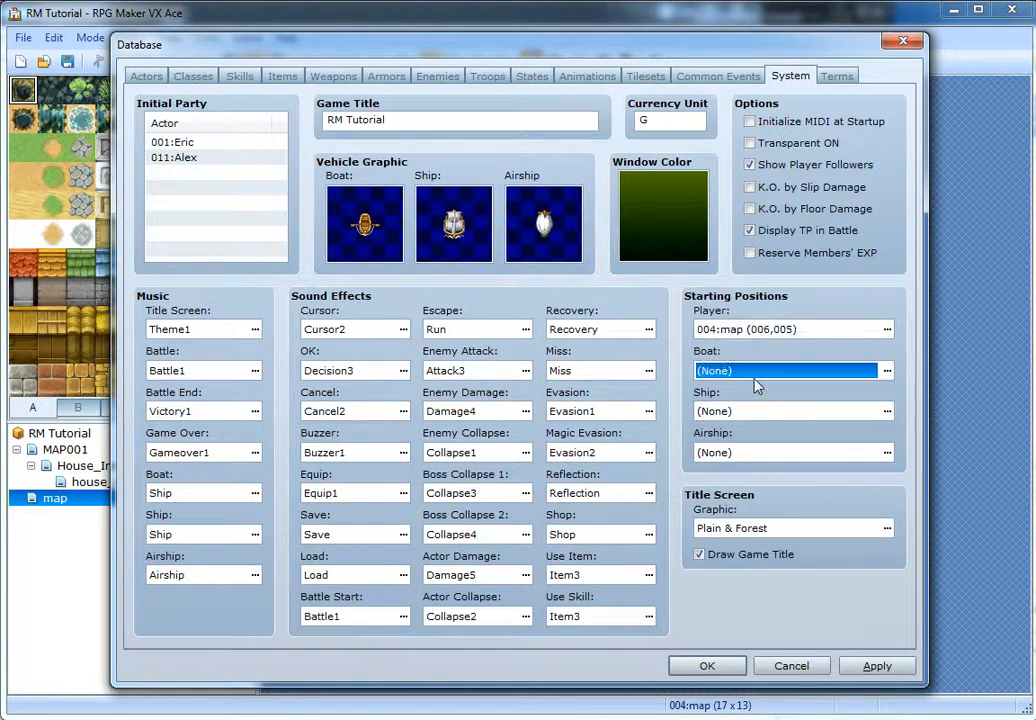
click(745, 416)
click(742, 452)
- Preview the Book title graphic combined with the Gargoyles, Mist and Square overlays
double_click(800, 528)
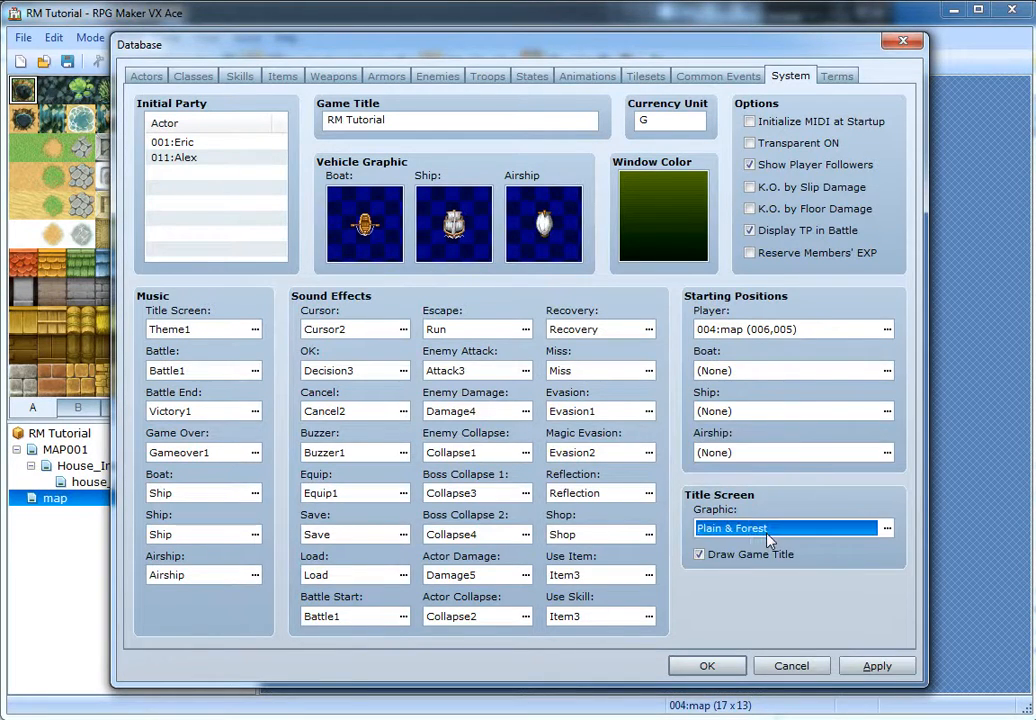
click(280, 218)
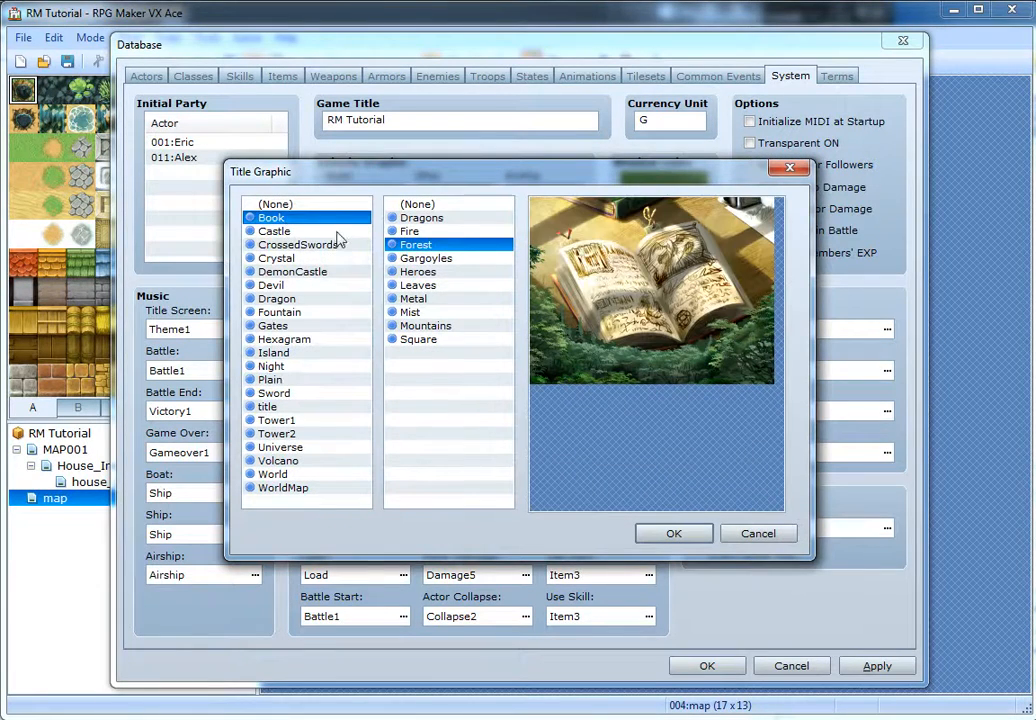
click(425, 258)
click(443, 312)
click(446, 341)
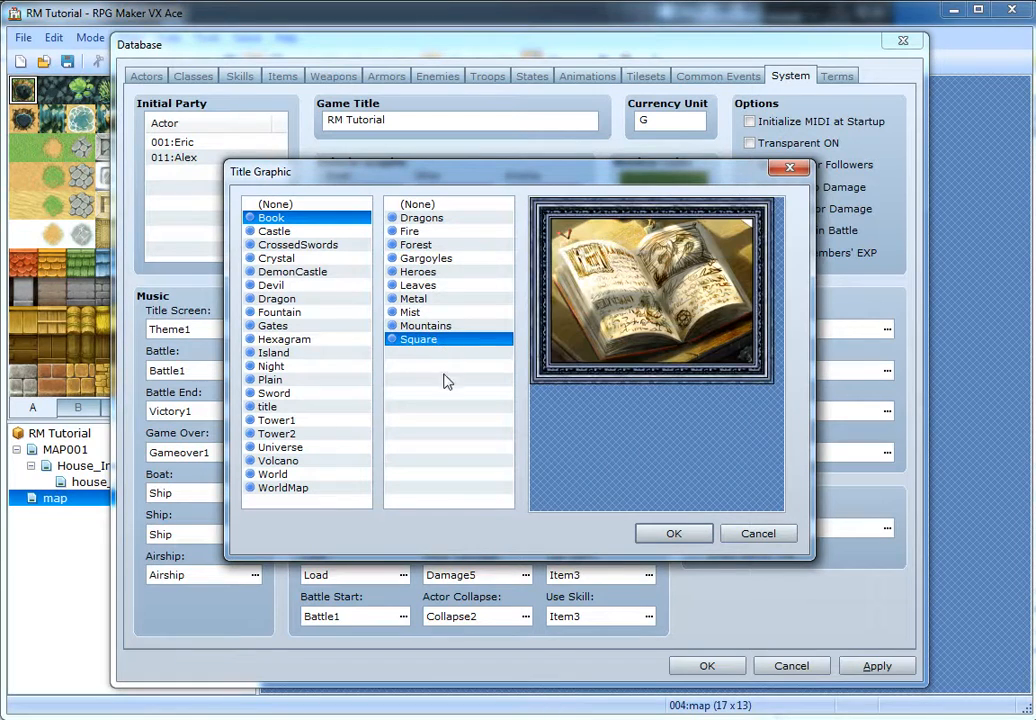
- Preview the CrossedSwords title background with various overlays, including Gargoyles, Fire, Dragons, Mist, Square and Mountains
click(316, 288)
click(311, 273)
click(310, 244)
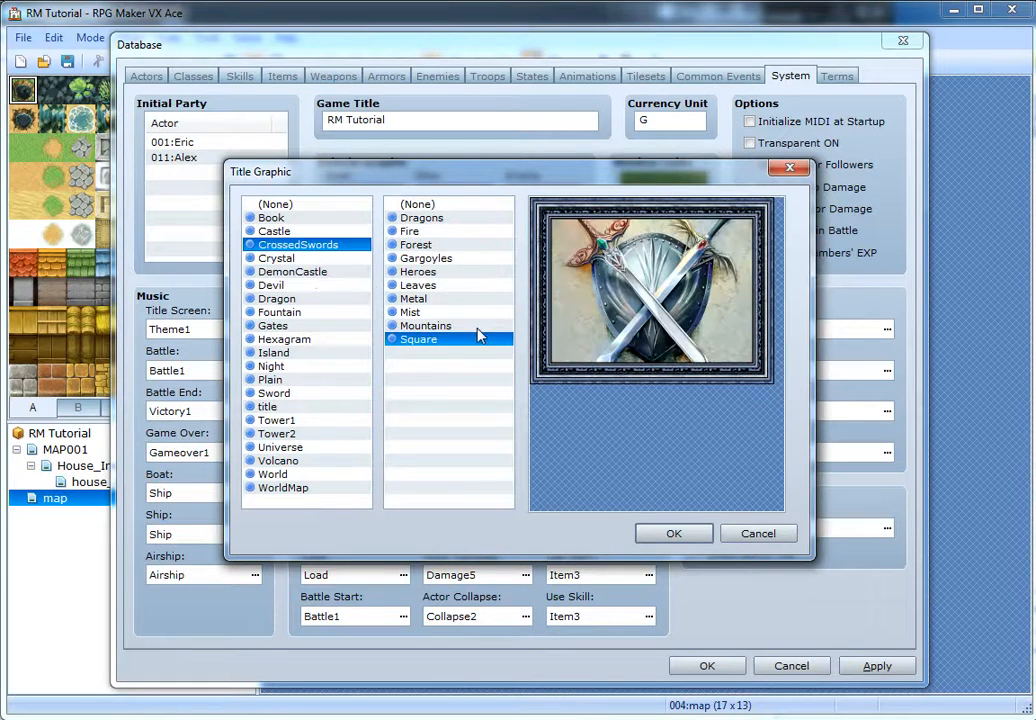
click(445, 299)
click(446, 271)
click(442, 259)
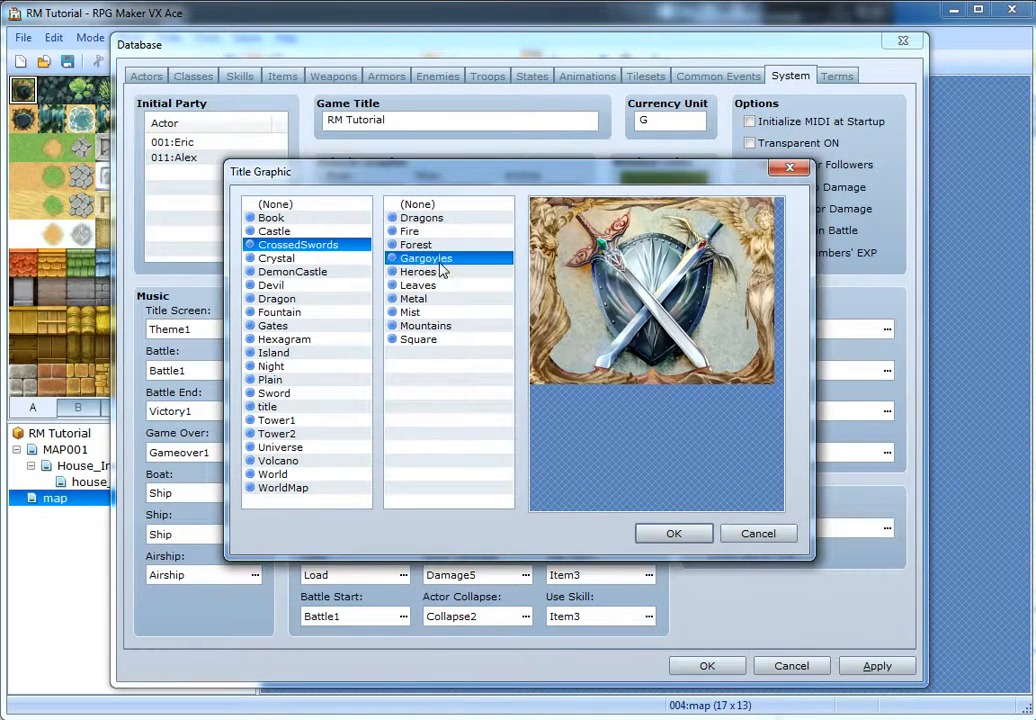
click(431, 244)
click(431, 232)
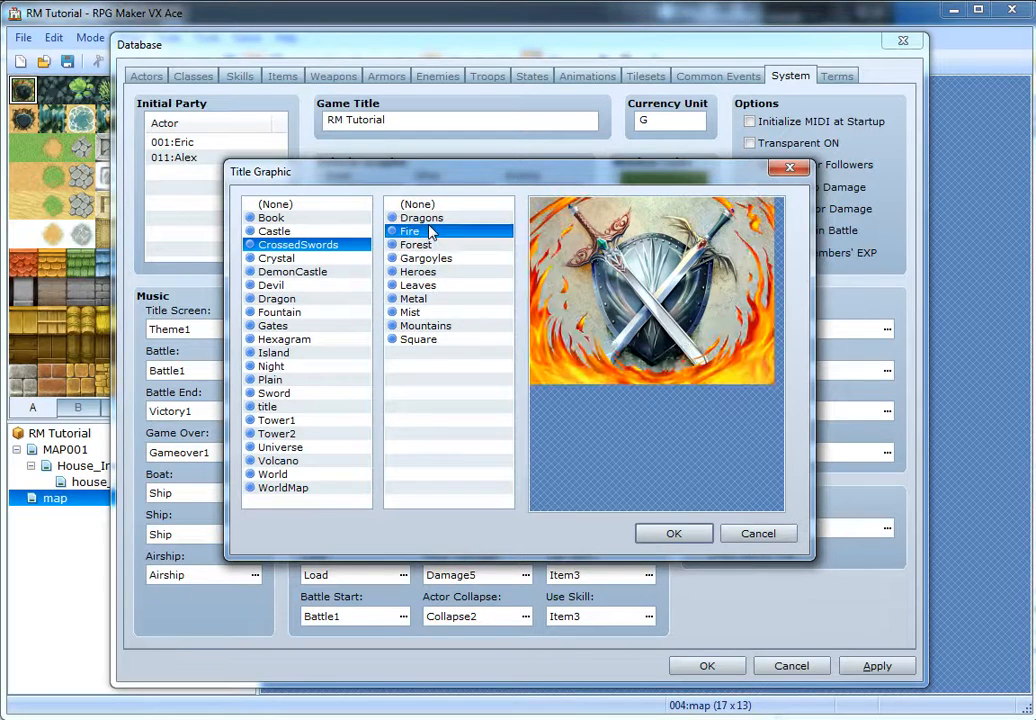
click(435, 219)
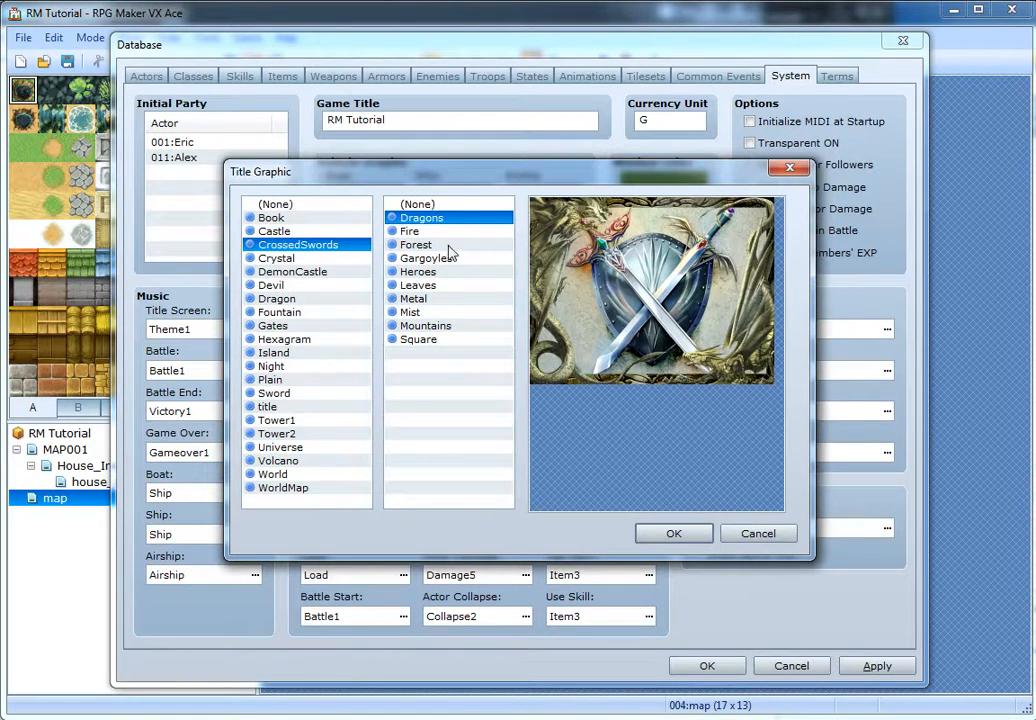
click(427, 205)
click(476, 313)
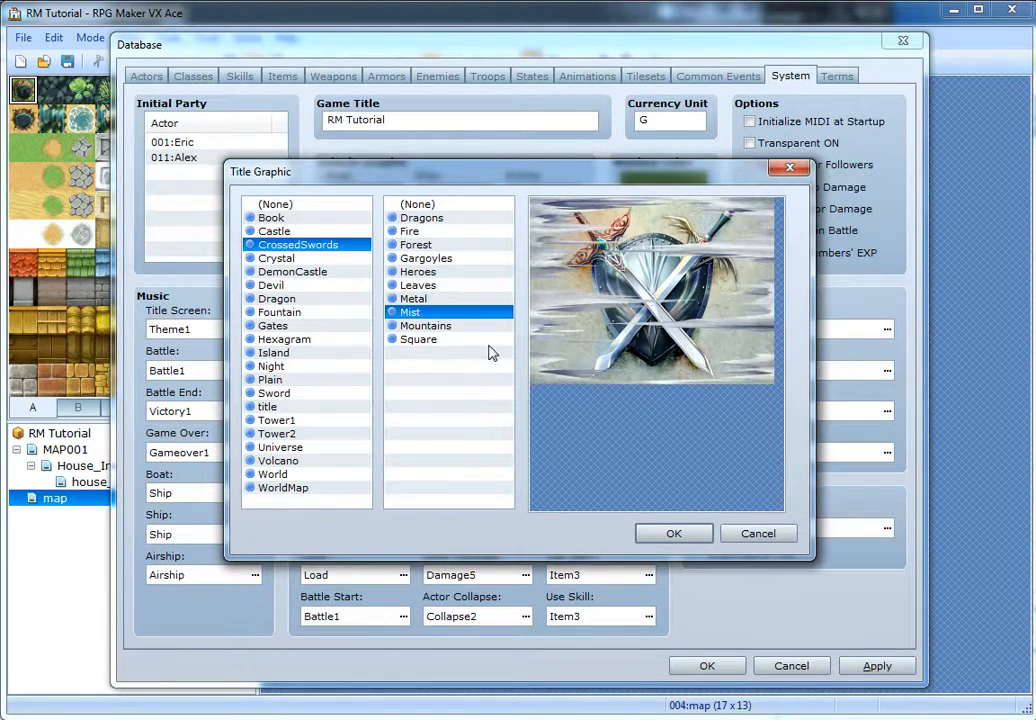
click(479, 342)
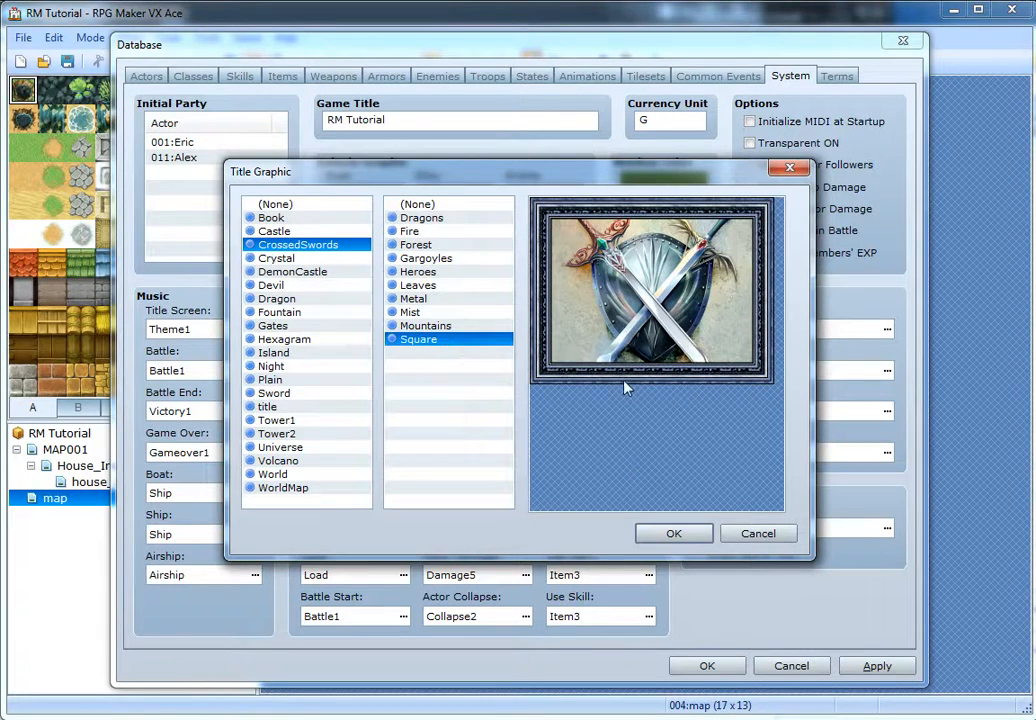
click(428, 326)
click(408, 313)
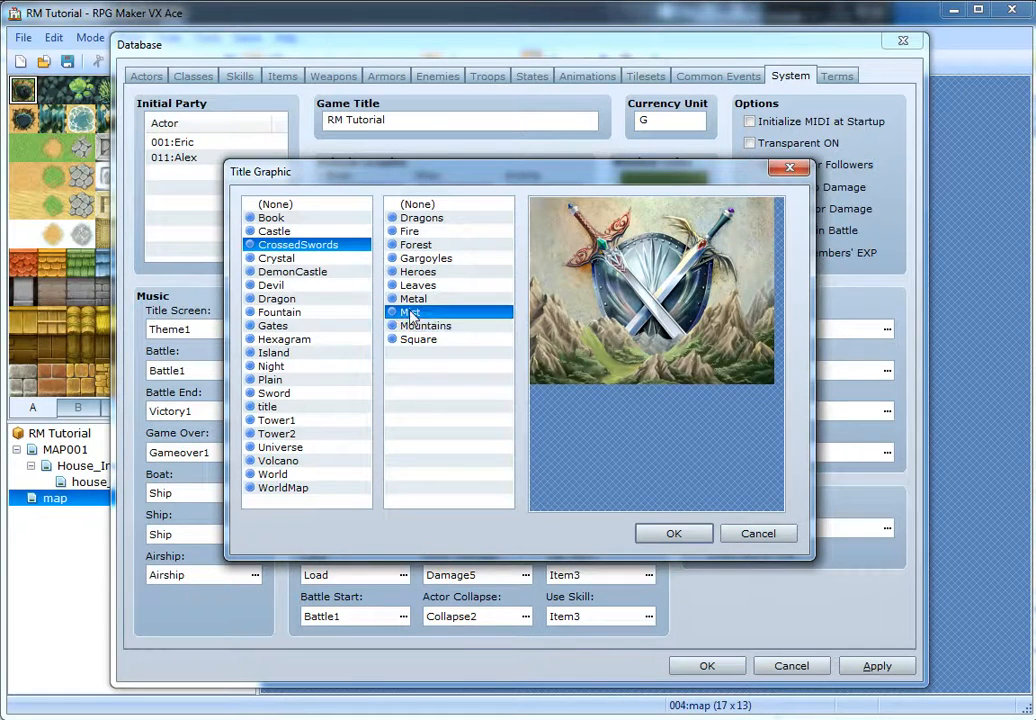
- Set the title screen graphic to Gates with the Metal overlay and apply the changes
click(415, 299)
click(292, 327)
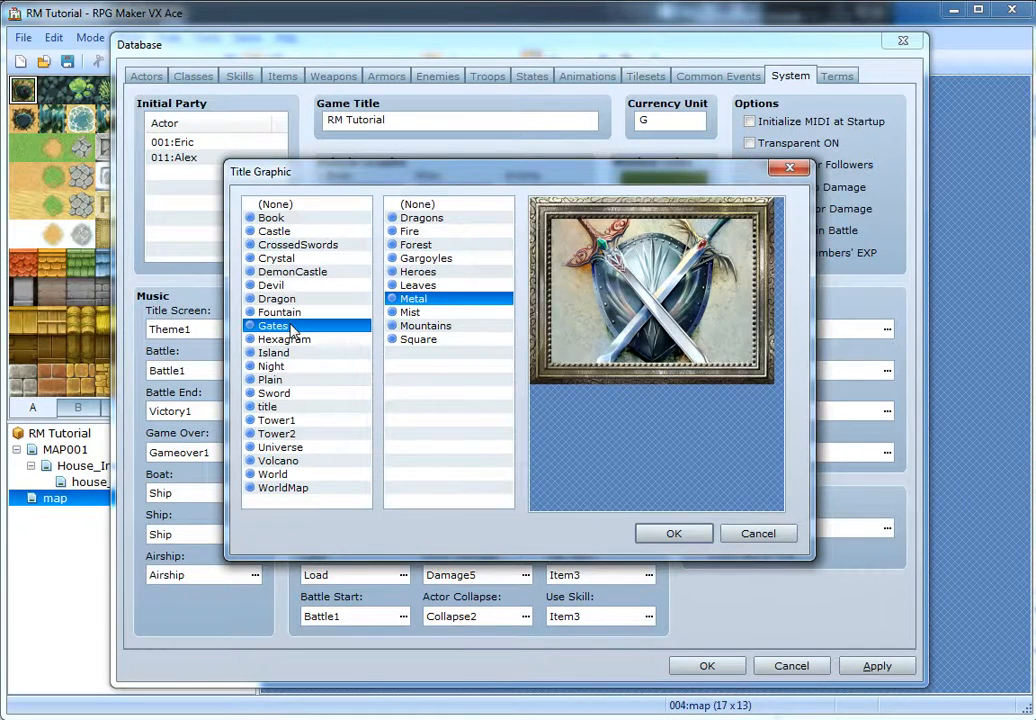
click(674, 533)
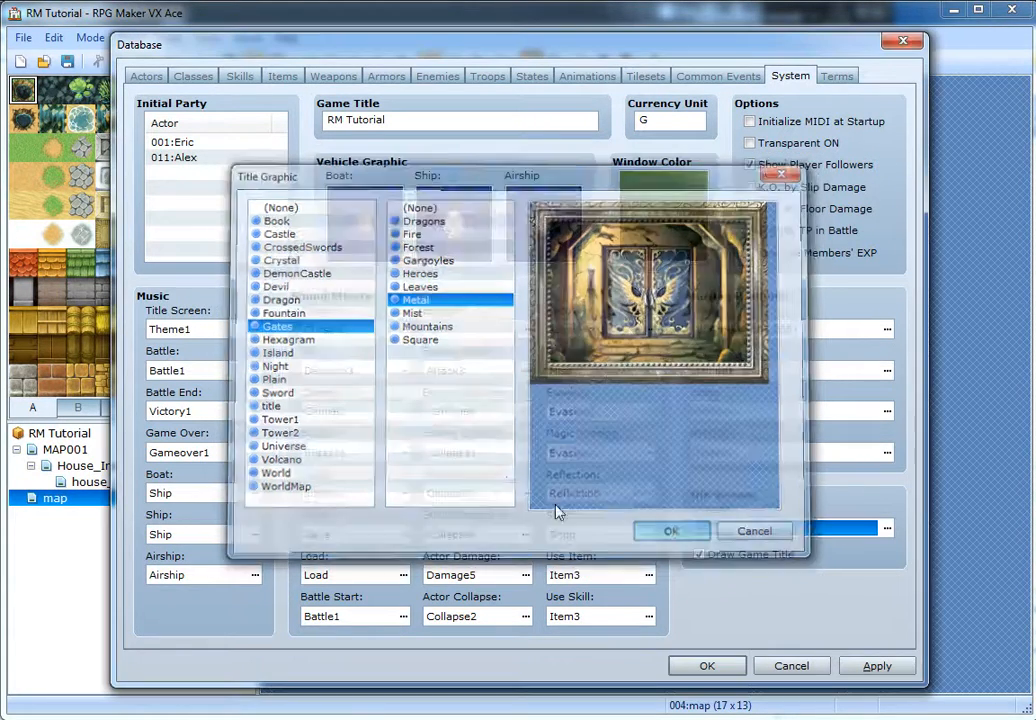
click(903, 667)
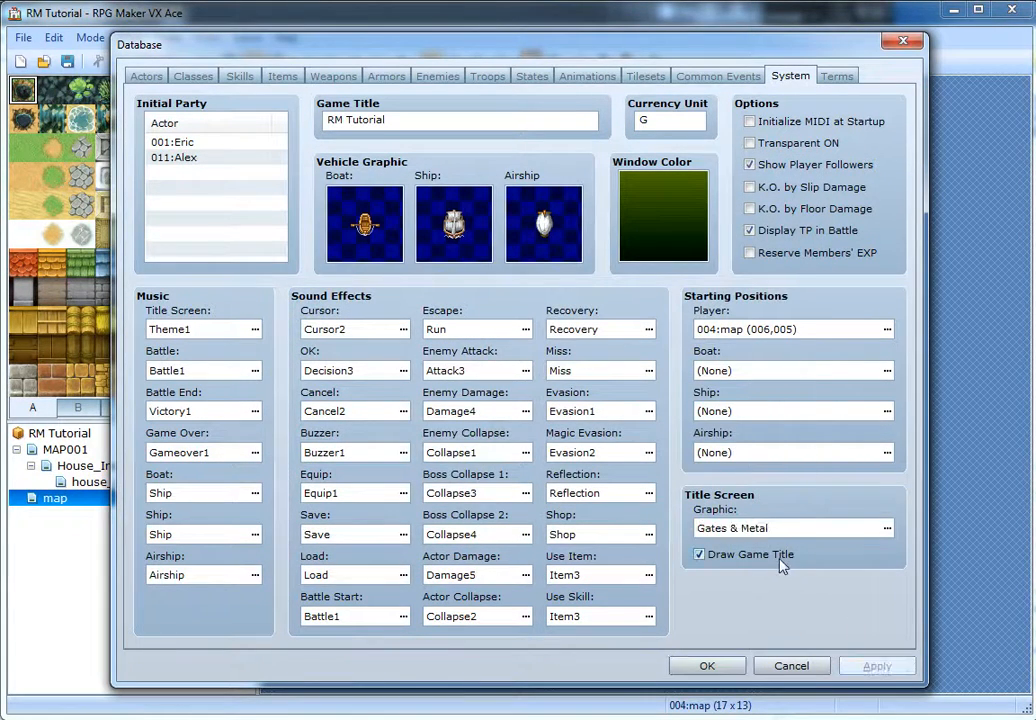
- Raise the maximum number of elements in the database terms to 11
click(856, 84)
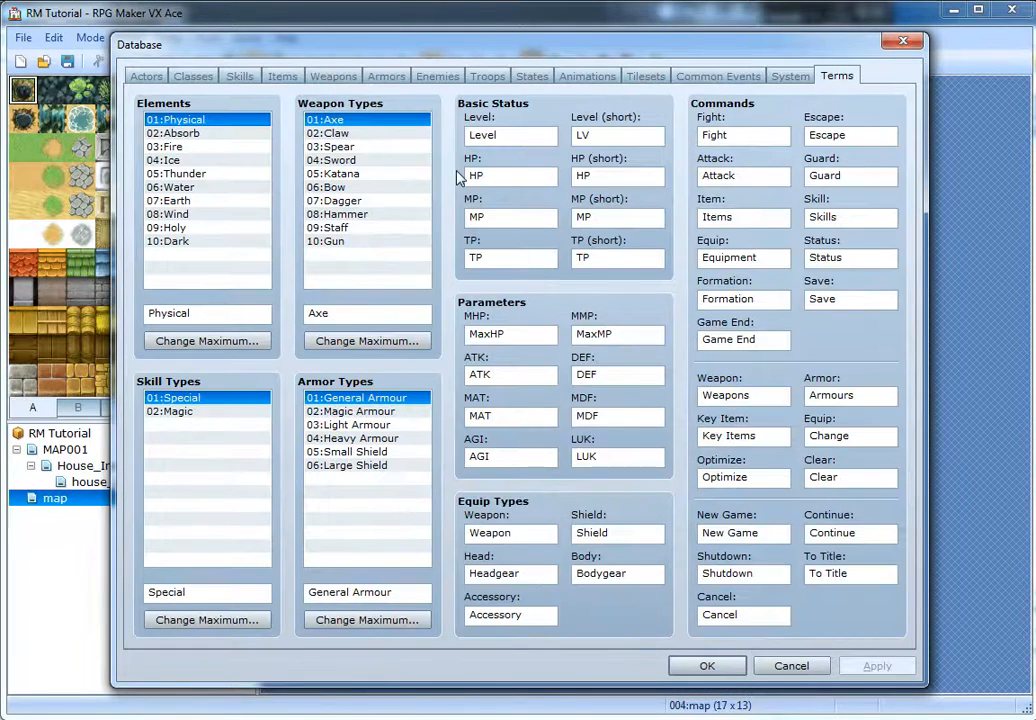
click(209, 338)
click(185, 348)
click(236, 340)
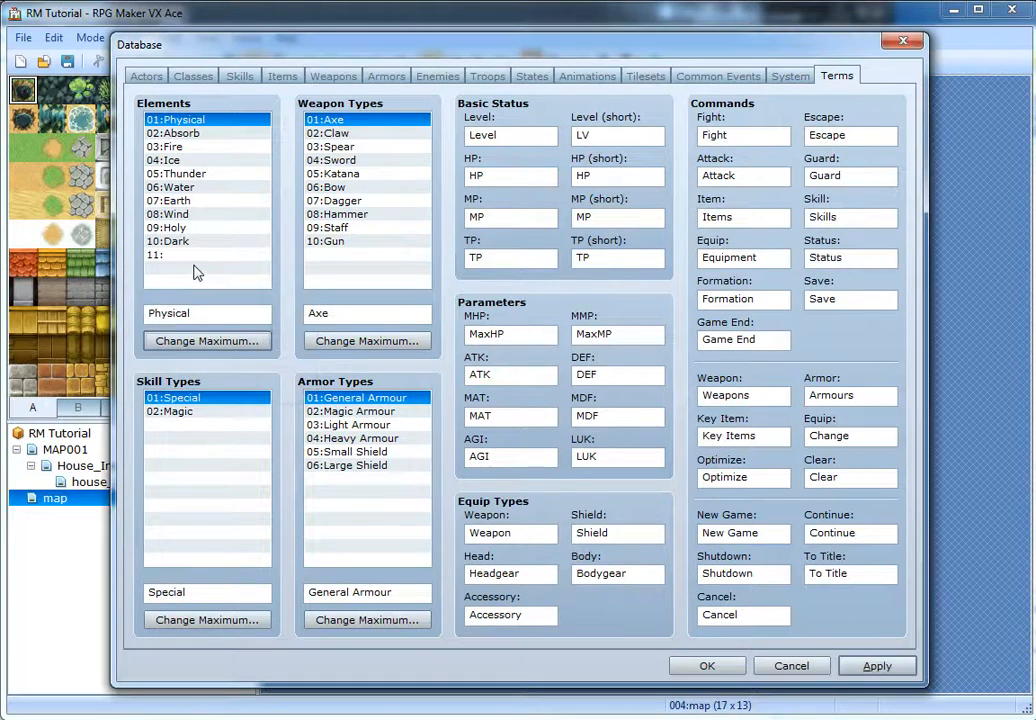
- Name the new eleventh element Ham
click(197, 272)
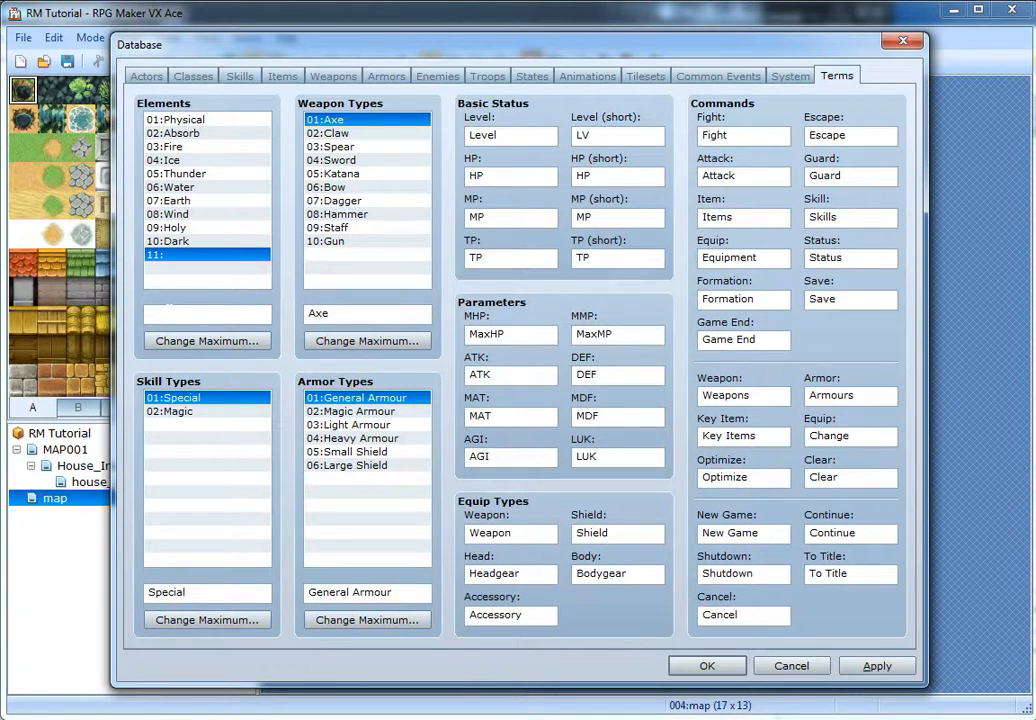
text(Wind)
drag(205, 314, 147, 314)
text(Ham)
- Raise the maximum number of weapon types to 11
click(340, 341)
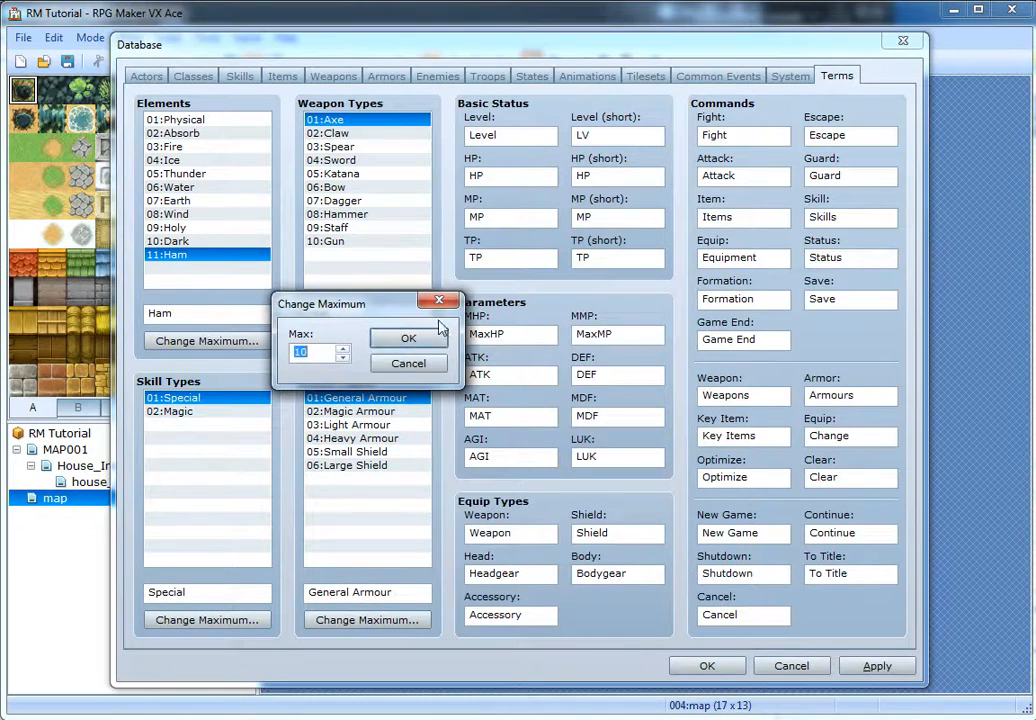
click(390, 341)
click(358, 343)
click(414, 363)
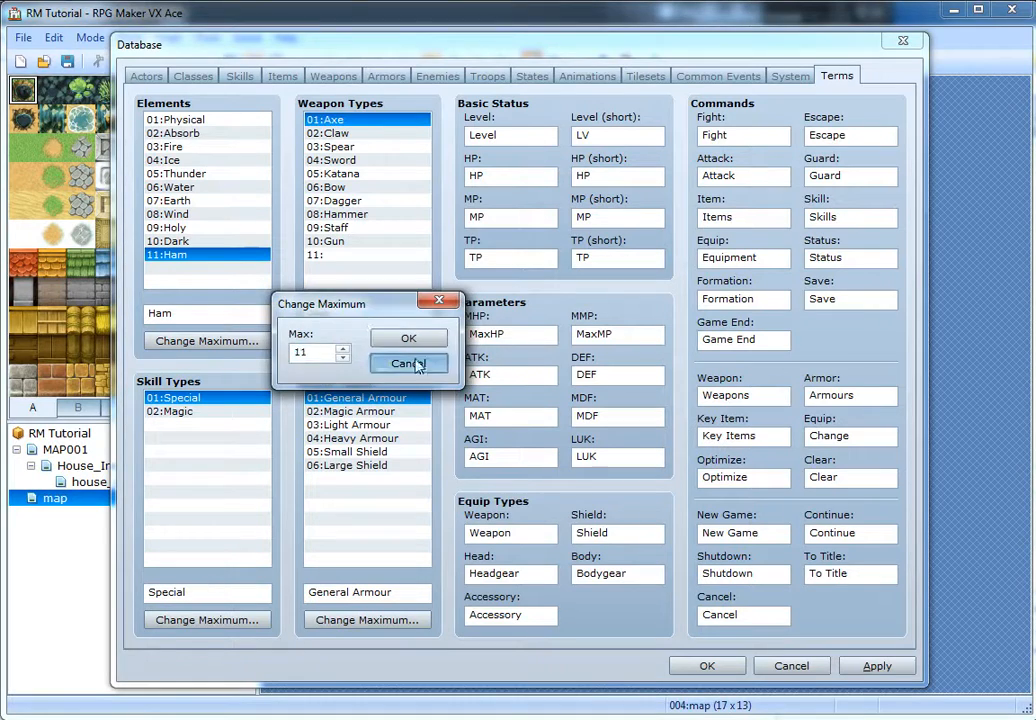
- Select the blank eleventh weapon type and raise the maximum number of skill types to 3
click(335, 242)
click(330, 255)
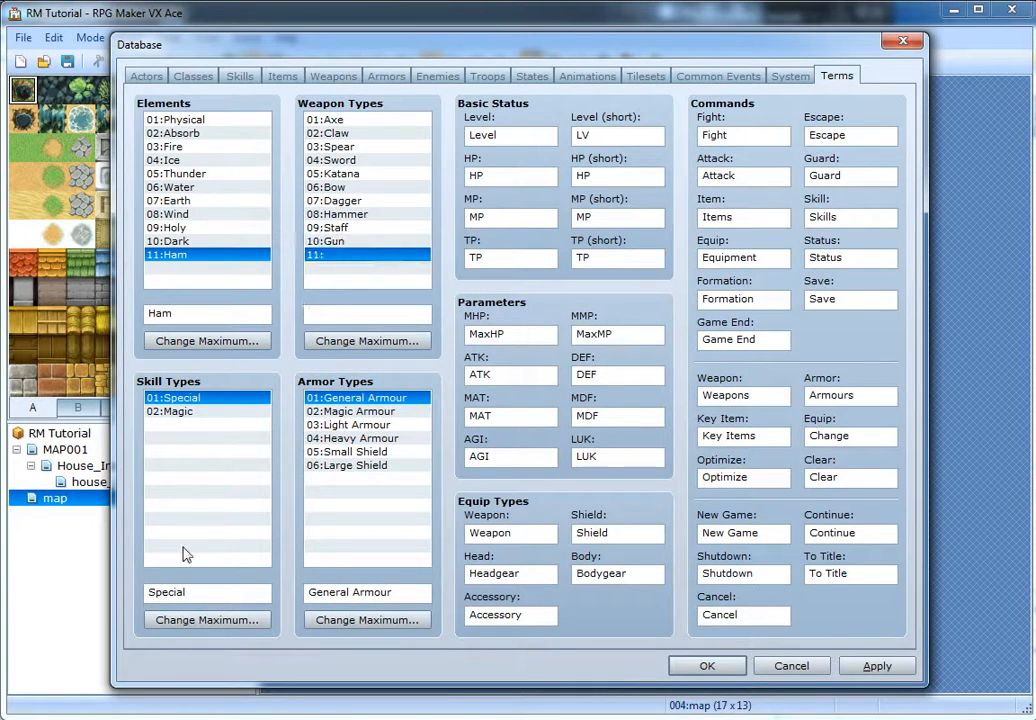
click(207, 620)
text(3)
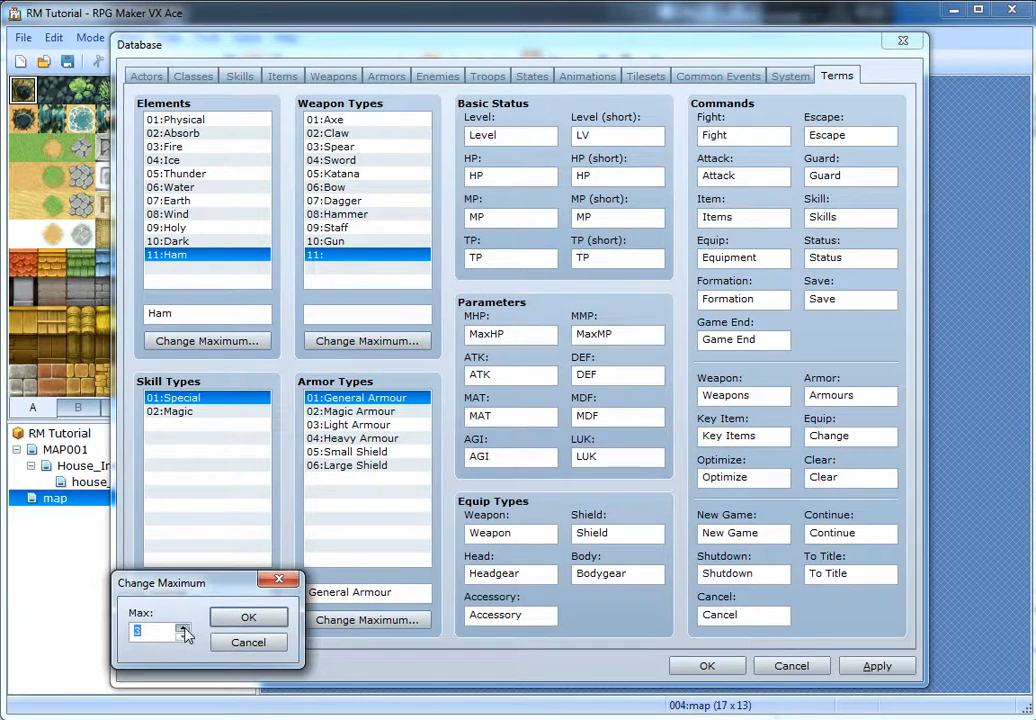
click(218, 622)
click(206, 488)
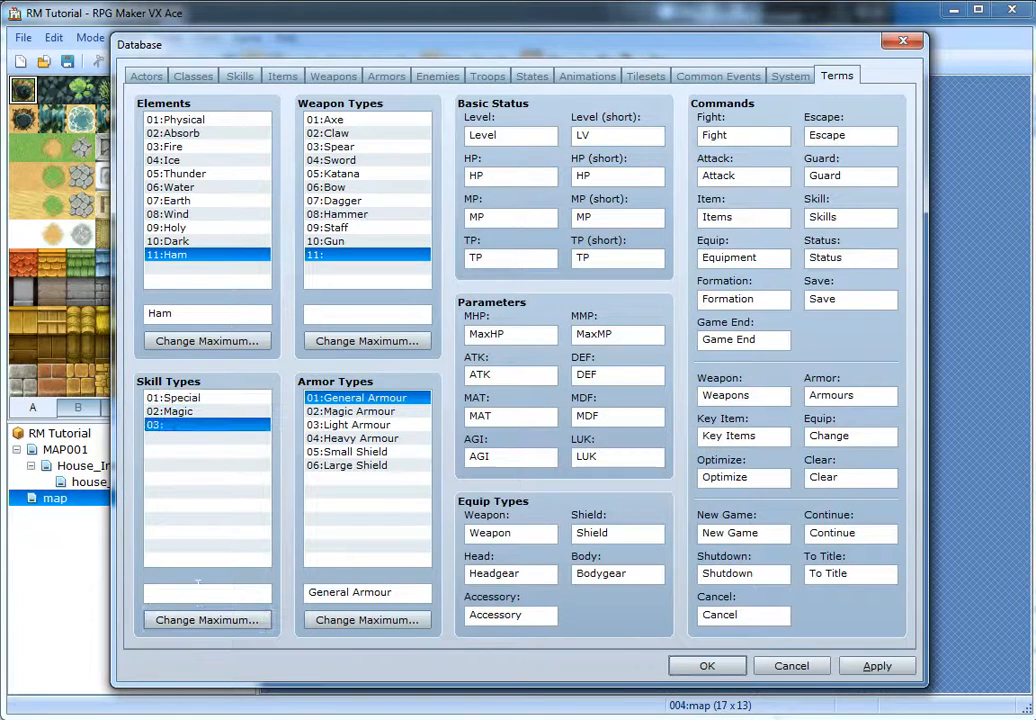
- Name the new third skill type Green magic
click(198, 582)
text(agc)
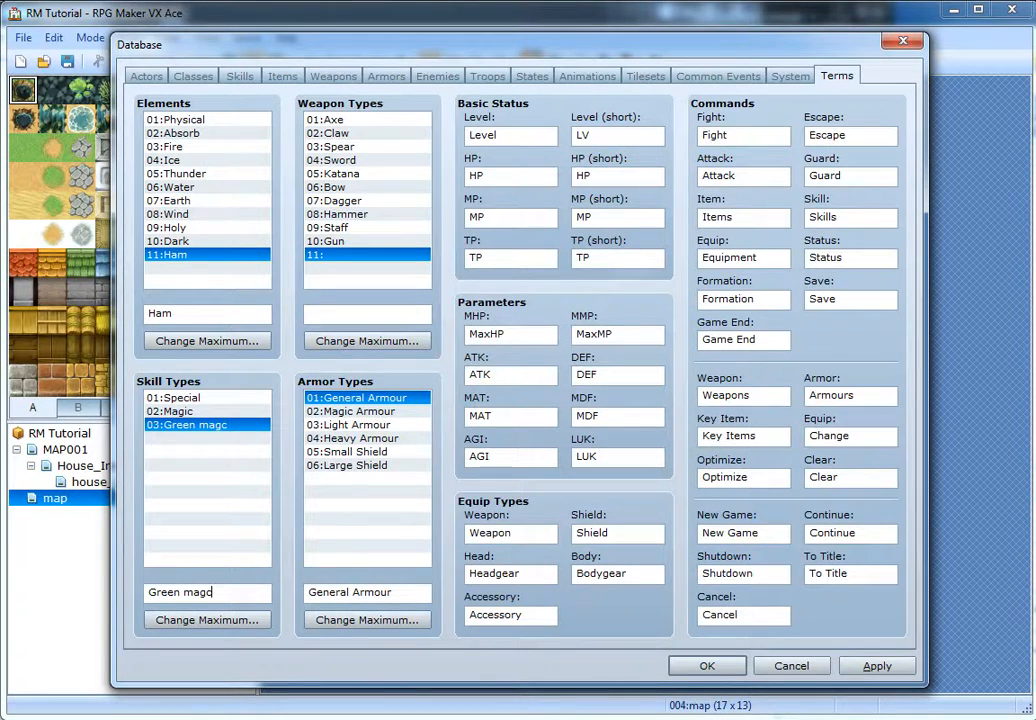
key(BackSpace)
- Look over the editable Basic Status terms for Level, its short form and the short form of HP
double_click(512, 135)
click(512, 135)
double_click(603, 135)
double_click(605, 176)
- Apply the changes to the terms, return to the actor settings and close the database, keeping all changes
click(873, 666)
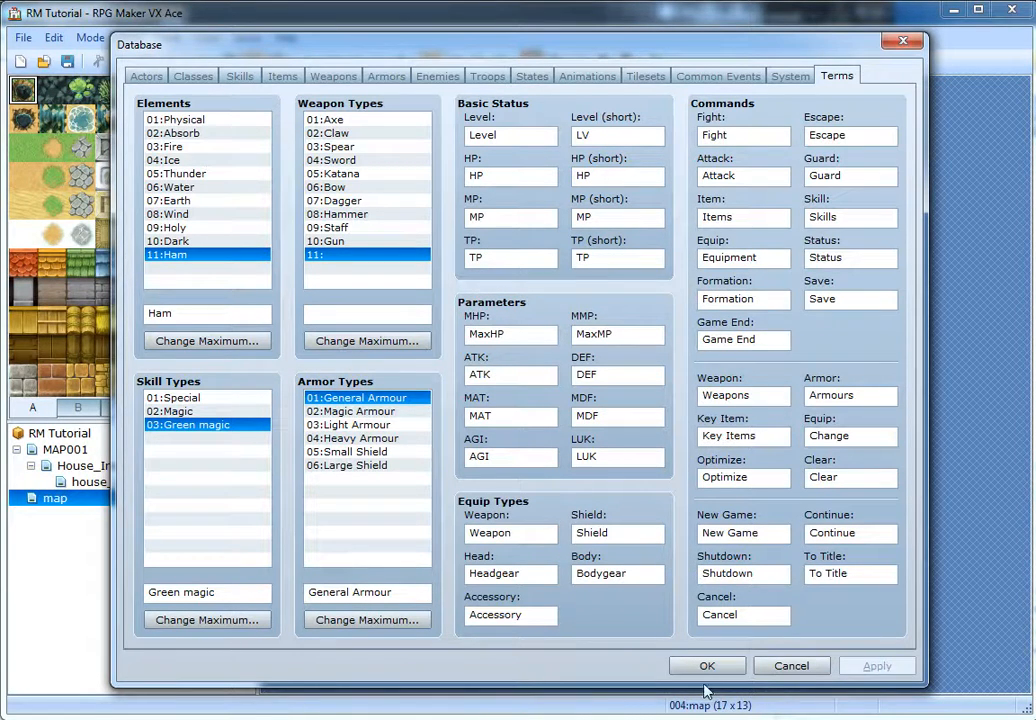
click(135, 70)
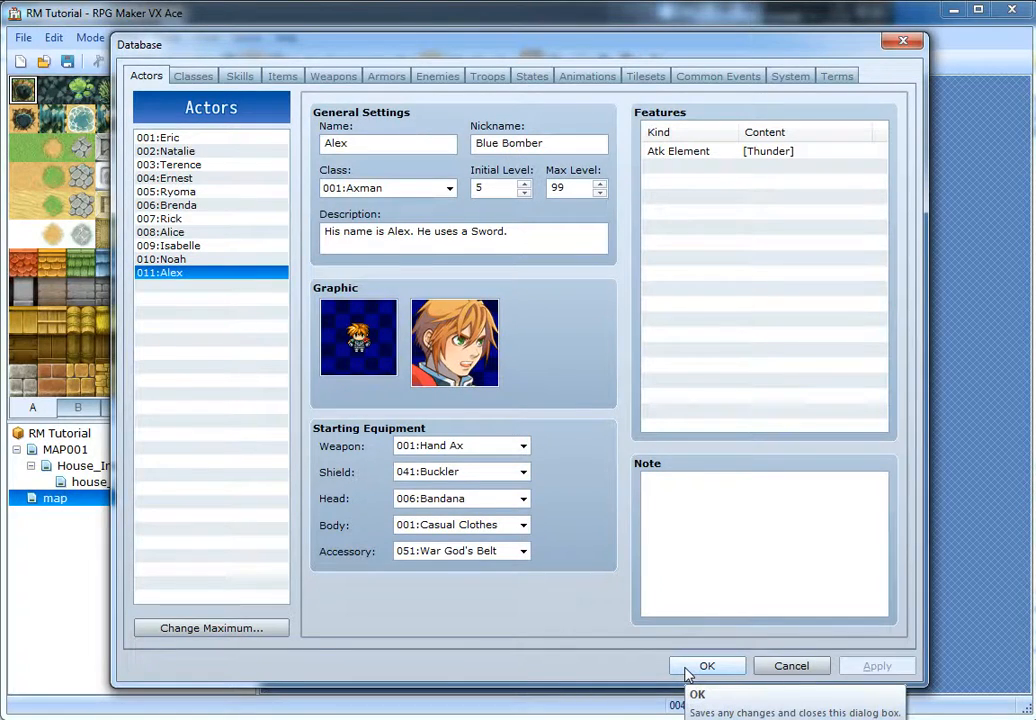
click(688, 668)
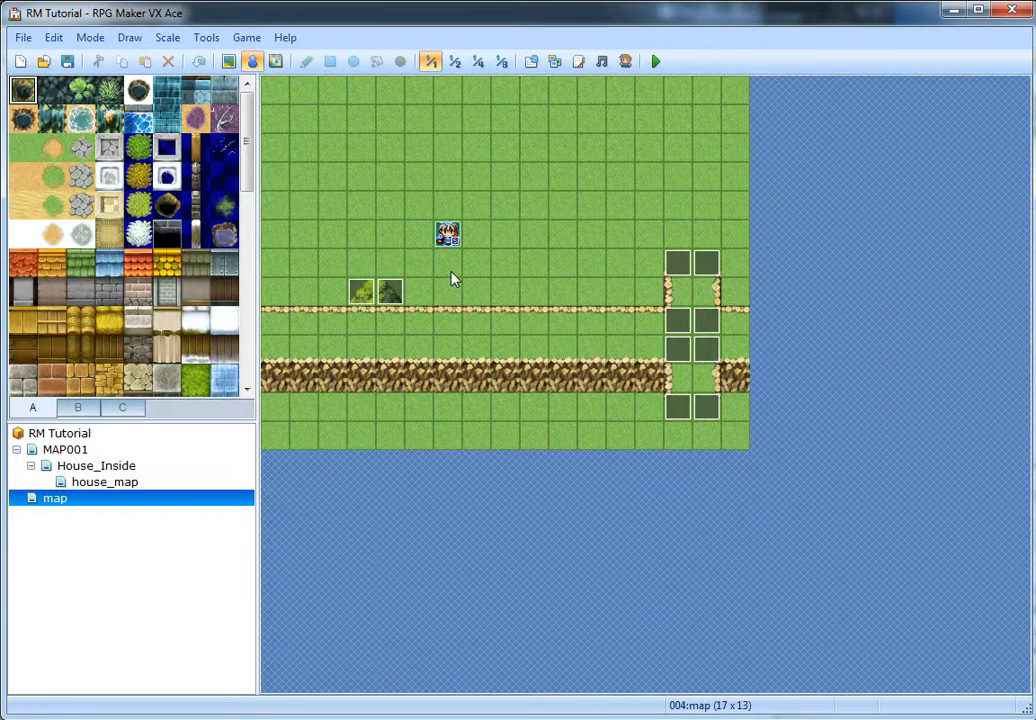